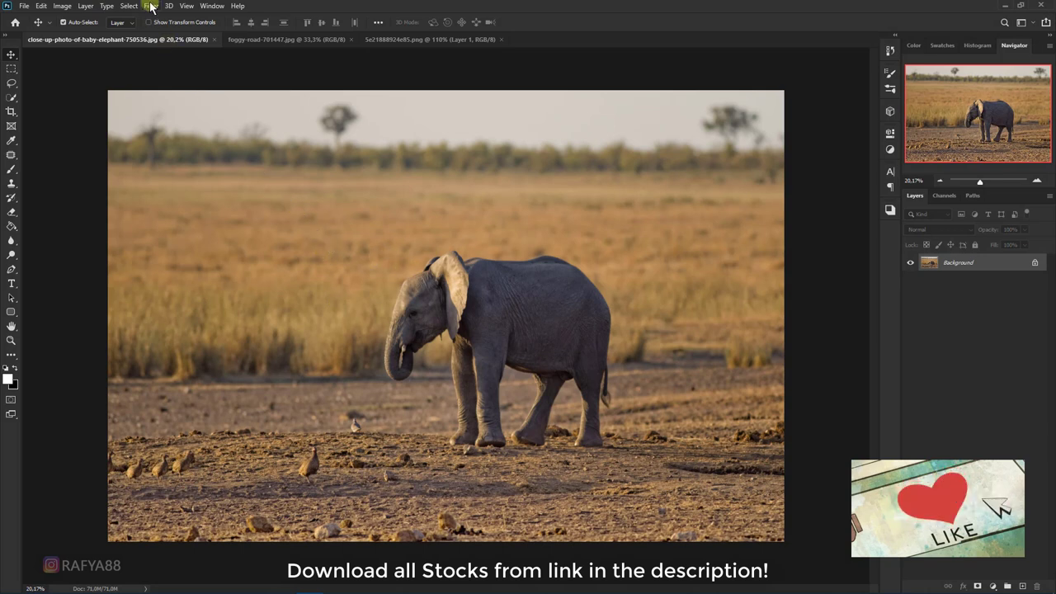
# Resize the baby elephant photo to 2500 px wide (1669 px tall) with proportions linked
pyautogui.click(63, 6)
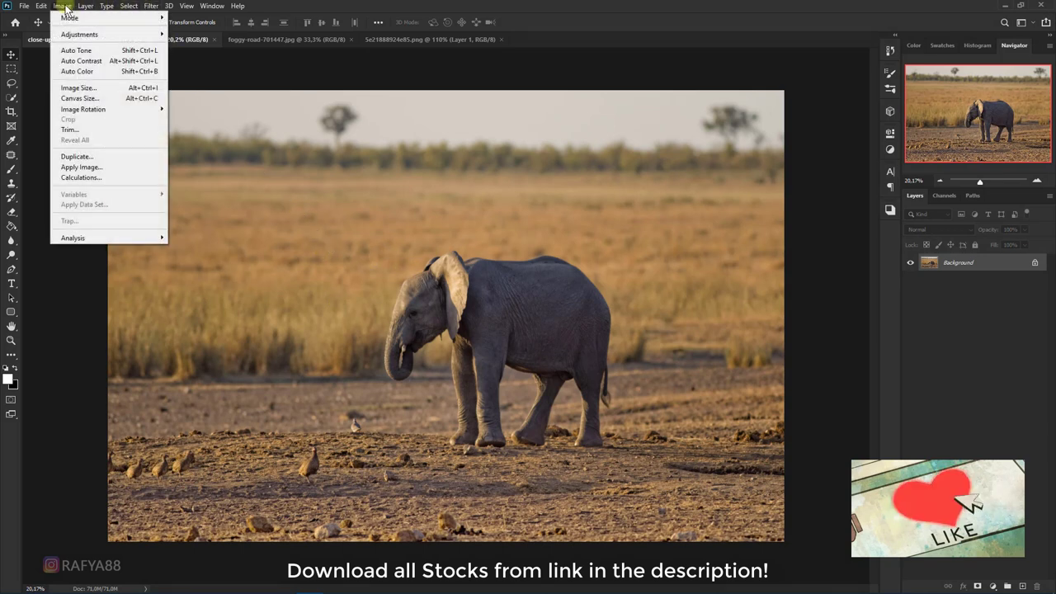
pyautogui.click(108, 88)
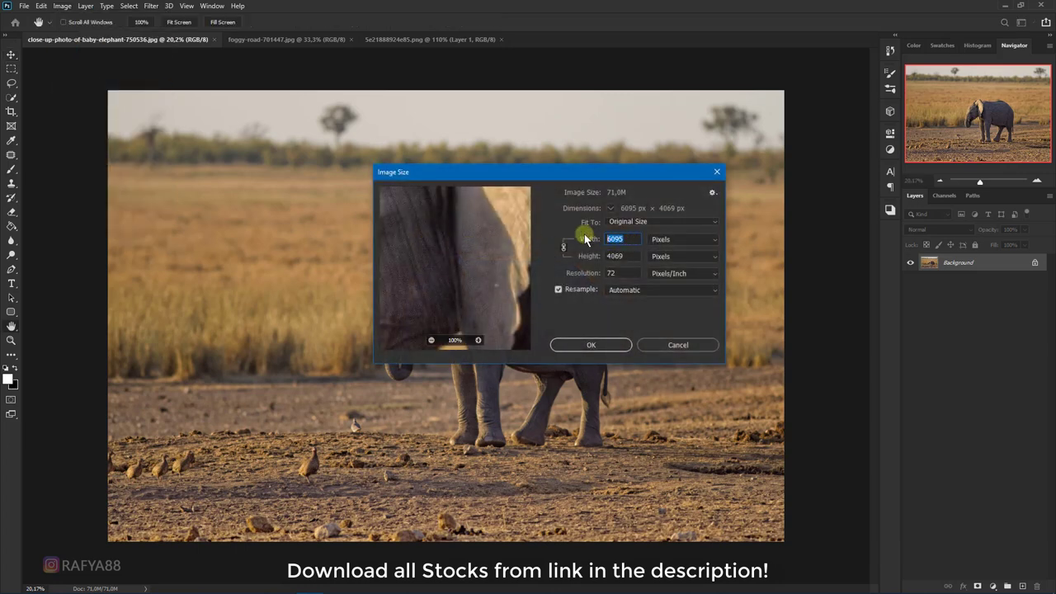
pyautogui.write('2500')
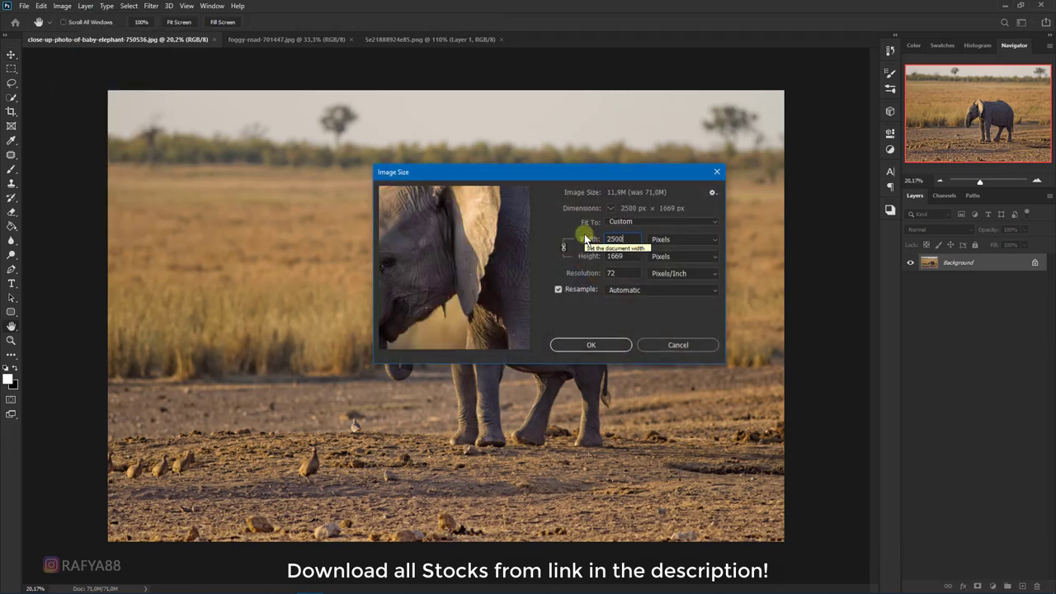
pyautogui.click(601, 343)
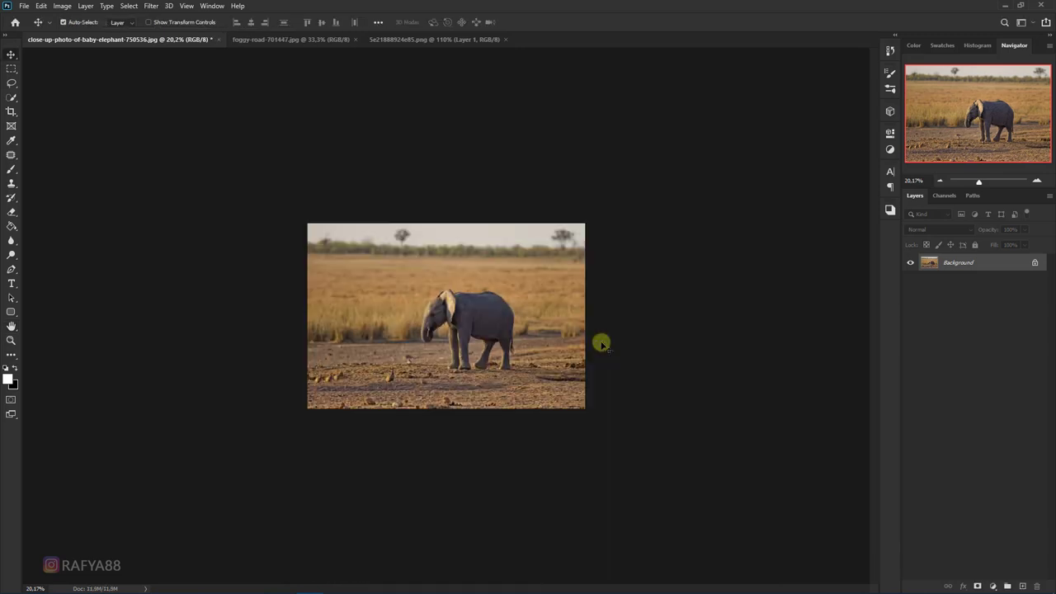
# Zoom in on the elephant and duplicate the background into Layer 1
pyautogui.press('z')
pyautogui.moveTo(458, 323); pyautogui.dragTo(505, 341)
pyautogui.press('v')
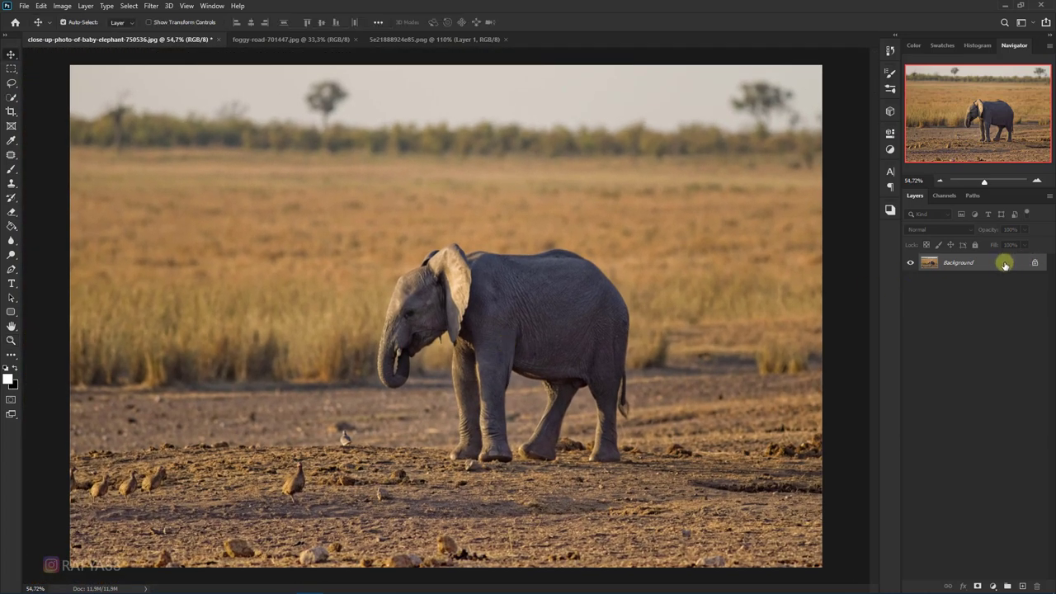
pyautogui.hotkey('ctrl', 'j')
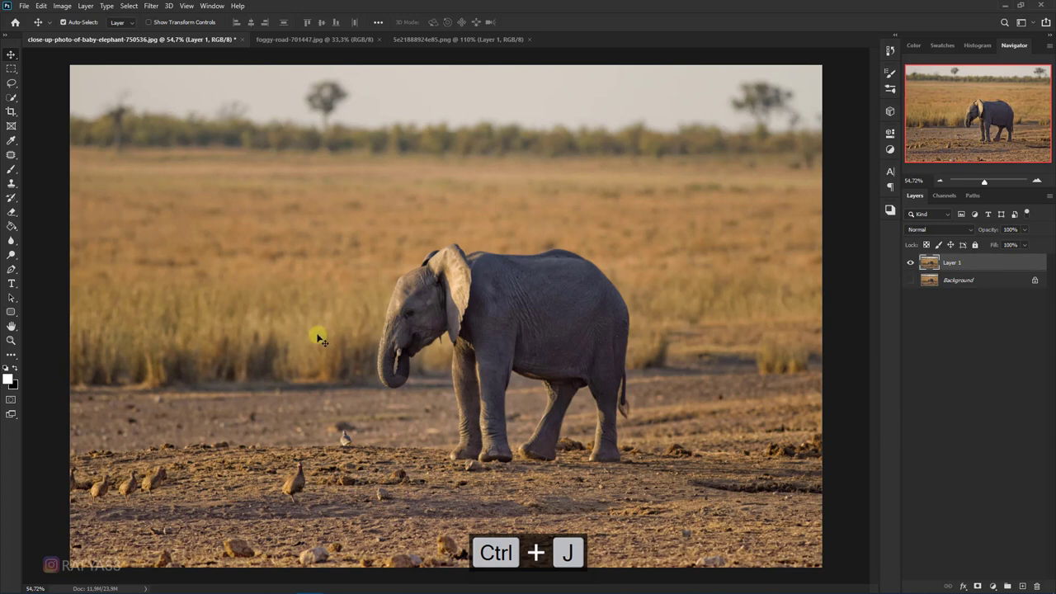
# Select the baby elephant's outline with the Quick Selection Tool
pyautogui.click(13, 103)
pyautogui.moveTo(13, 105); pyautogui.dragTo(64, 108)
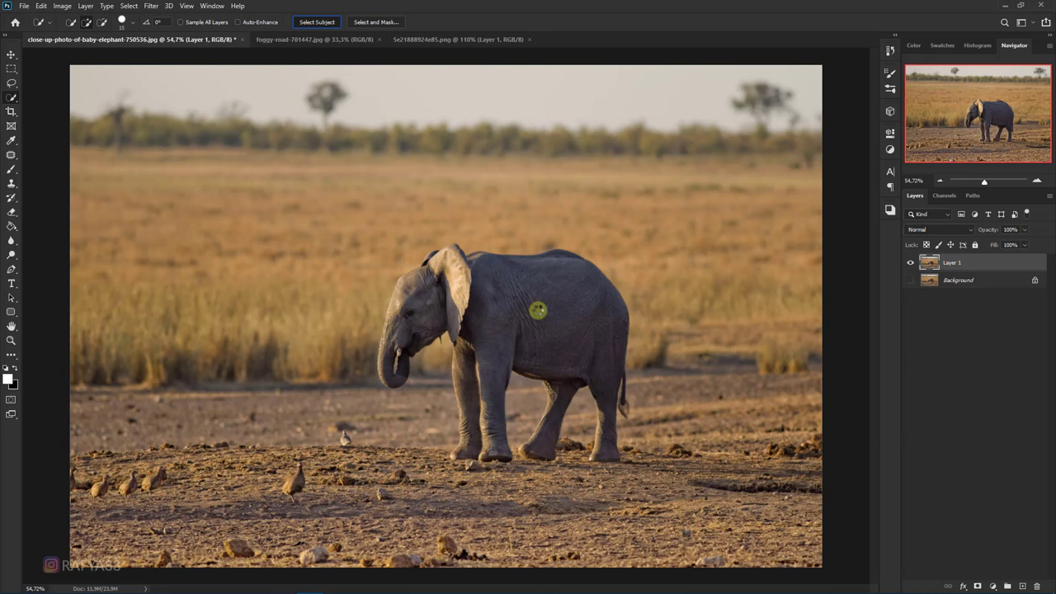
pyautogui.click(537, 310)
pyautogui.press('z')
pyautogui.hotkey('ctrl', 'd')
pyautogui.moveTo(537, 310); pyautogui.dragTo(546, 336)
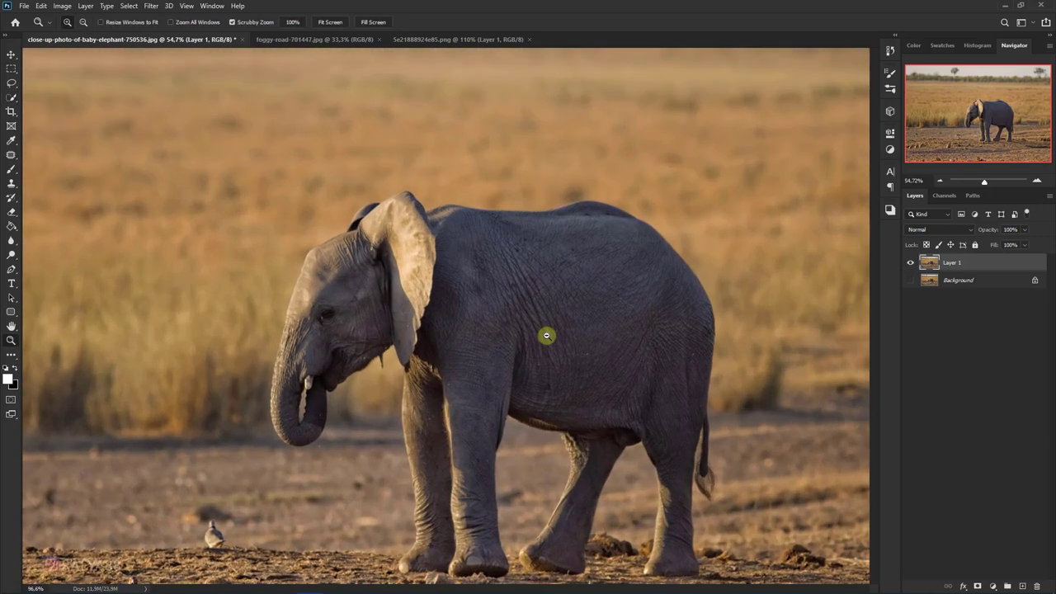
pyautogui.click(11, 98)
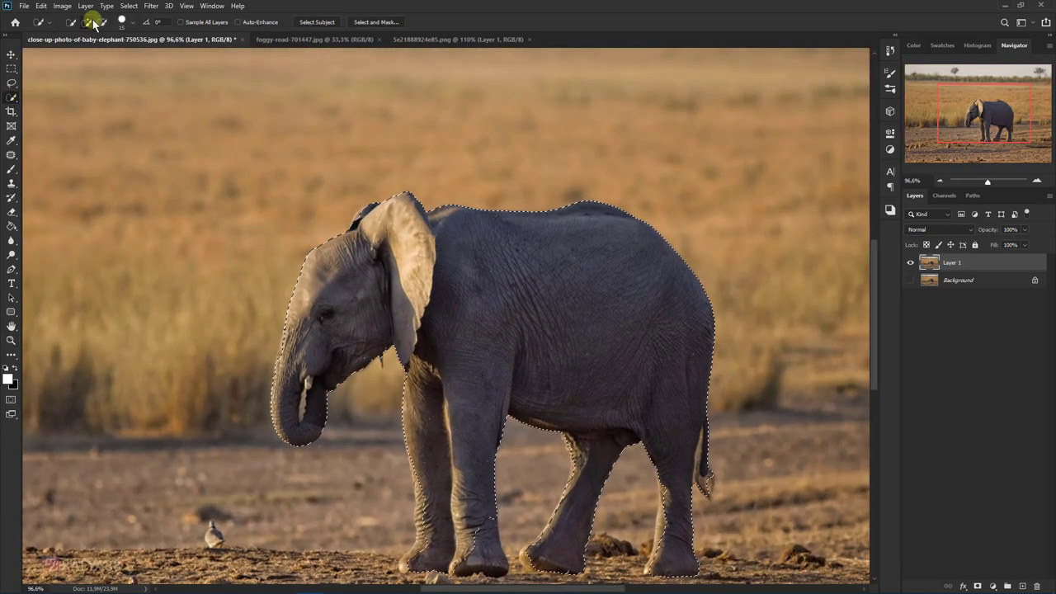
pyautogui.scroll(4, 356, 223)
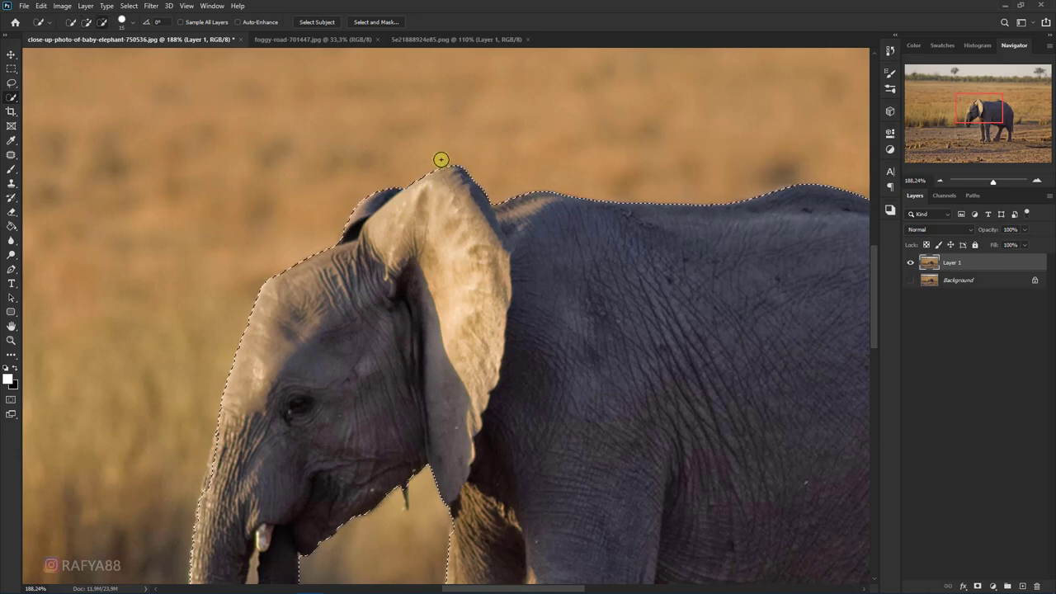
pyautogui.scroll(-3, 436, 162)
pyautogui.scroll(3, 349, 322)
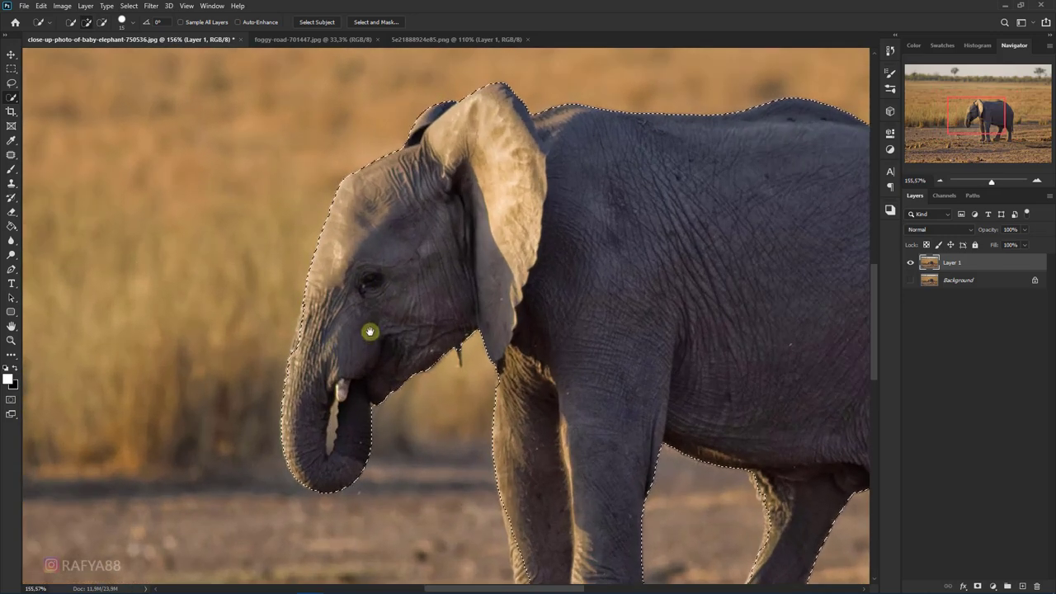
pyautogui.scroll(-2, 370, 332)
pyautogui.scroll(-2, 399, 281)
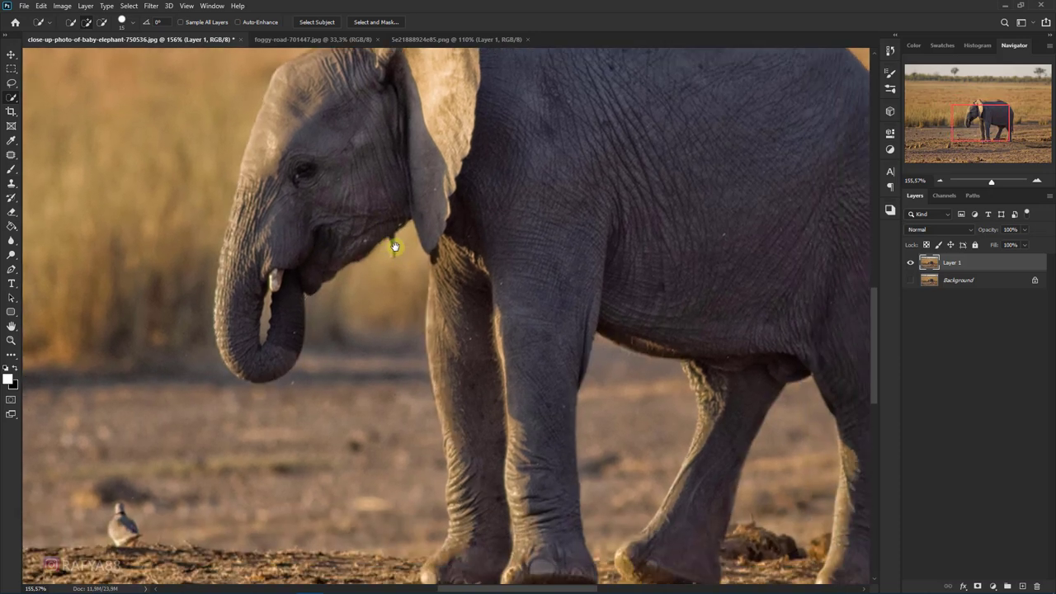
pyautogui.scroll(-1, 388, 227)
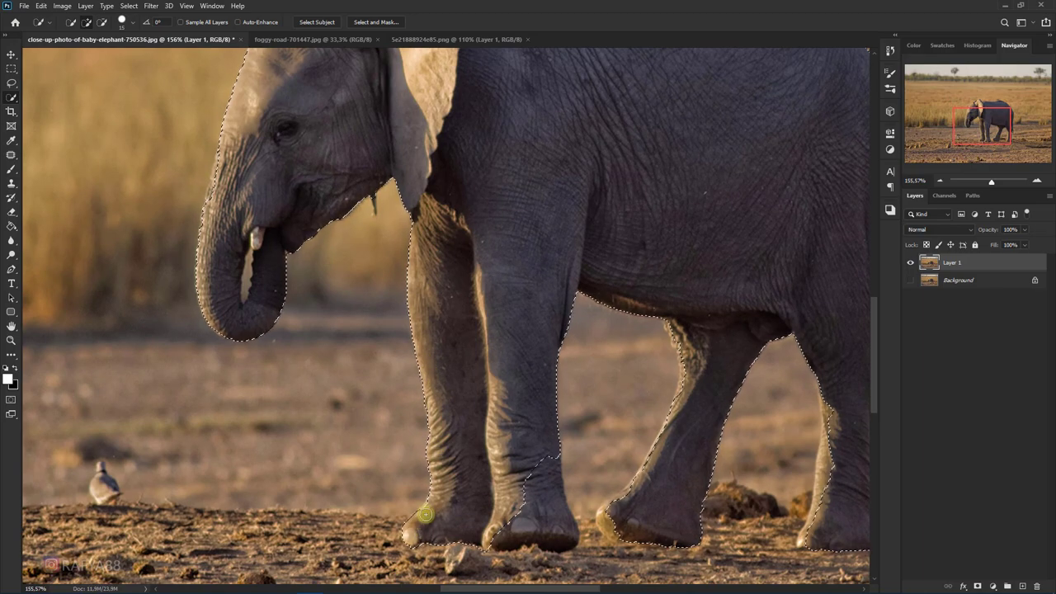
pyautogui.scroll(-1, 458, 520)
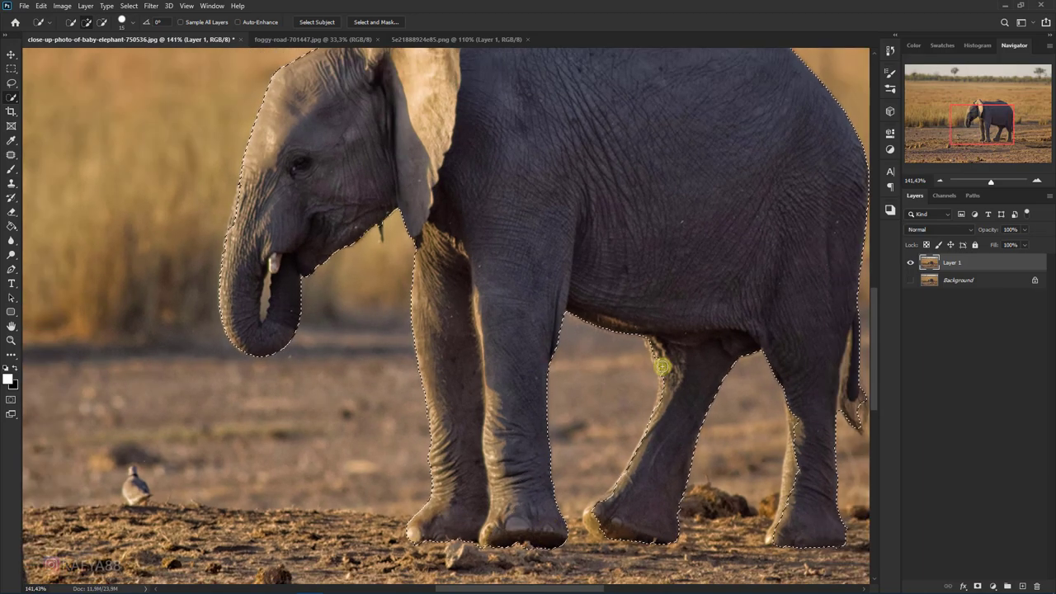
pyautogui.scroll(-2, 431, 198)
pyautogui.press('l')
pyautogui.scroll(2, 271, 151)
pyautogui.scroll(5, 360, 314)
# Refine the Lasso selection along the middle leg and the right leg up to the tail
pyautogui.scroll(2, 326, 289)
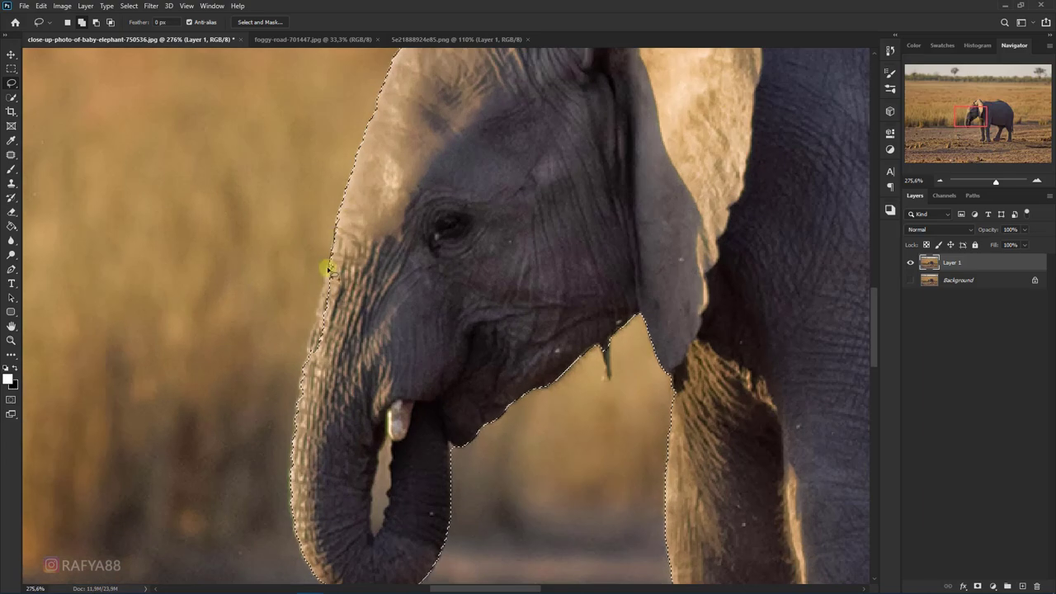
pyautogui.scroll(-4, 375, 318)
pyautogui.scroll(4, 321, 462)
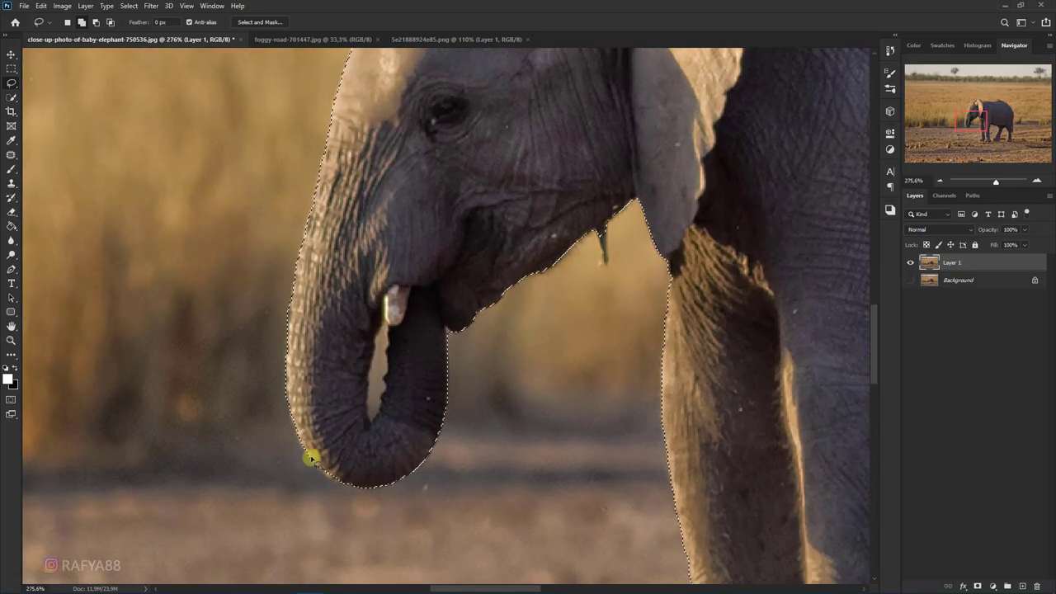
pyautogui.scroll(-4, 398, 165)
pyautogui.scroll(-5, 465, 147)
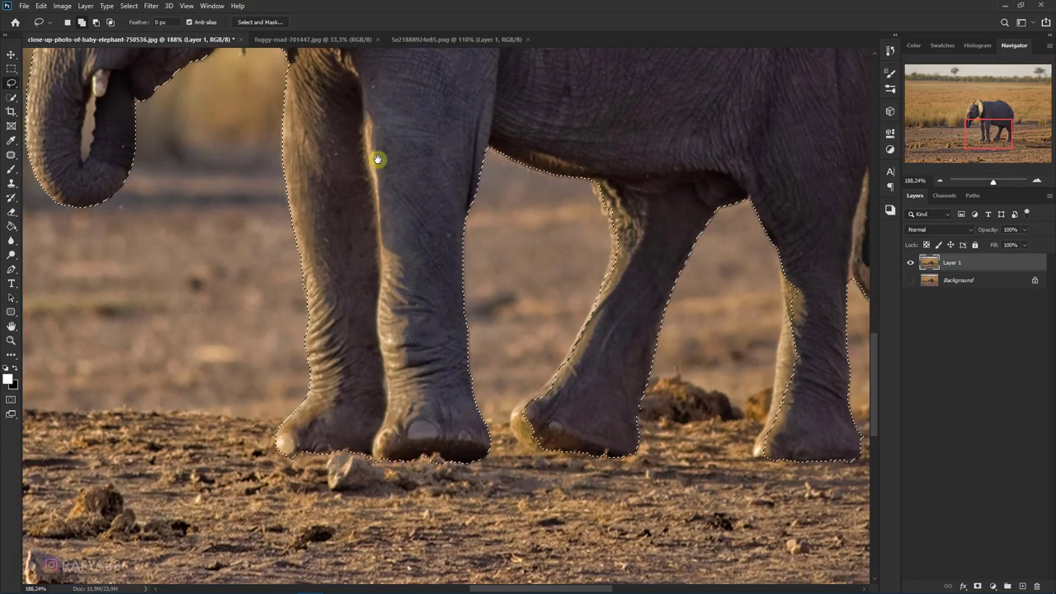
pyautogui.scroll(1, 544, 177)
pyautogui.moveTo(568, 252); pyautogui.dragTo(514, 377)
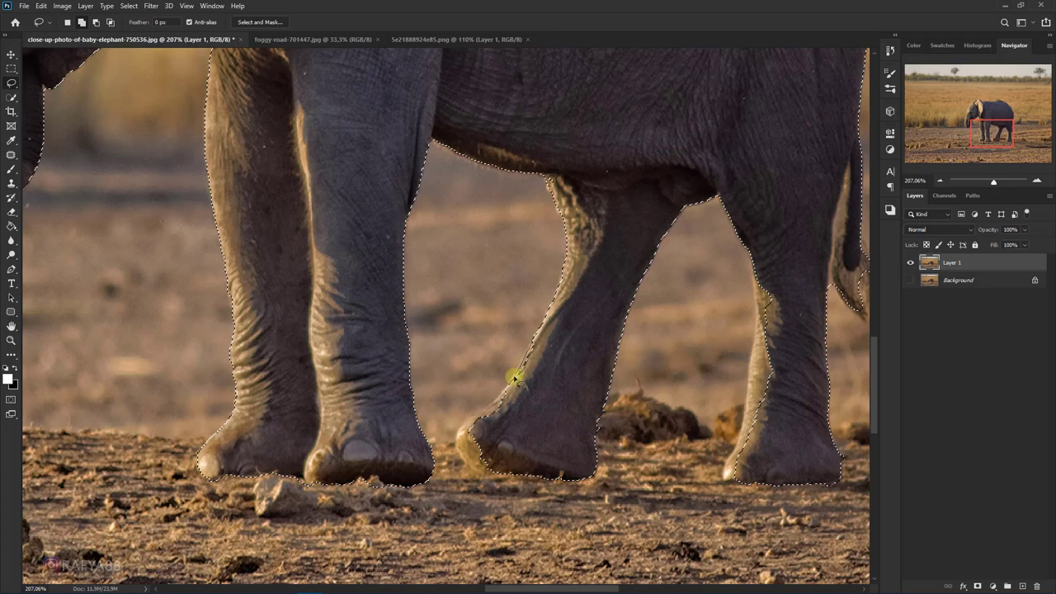
pyautogui.hscroll(4, 568, 305)
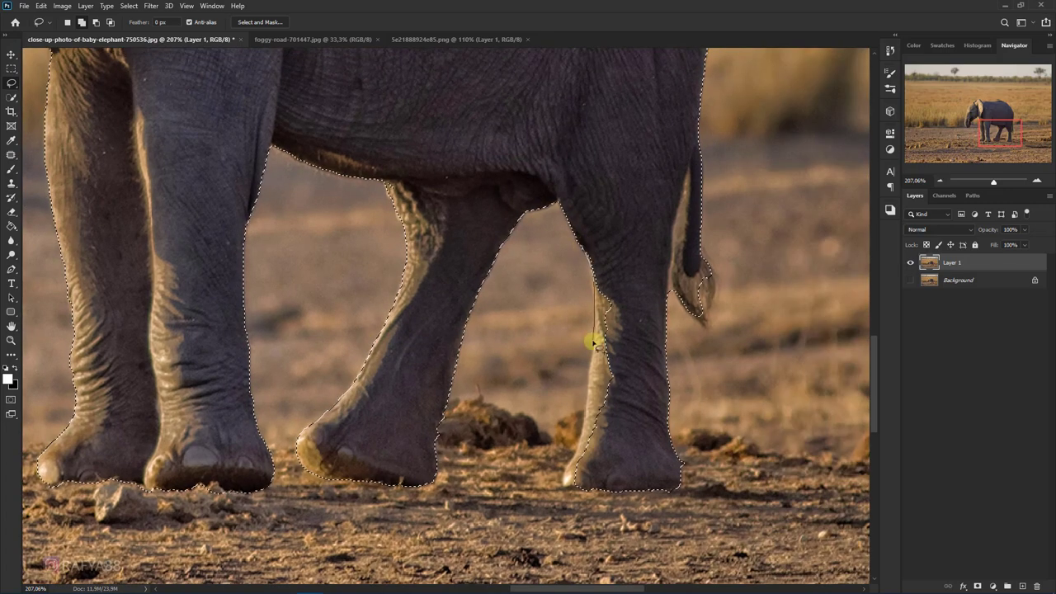
pyautogui.moveTo(612, 318); pyautogui.dragTo(715, 264)
# Correct the selection across the gap inside the curled trunk and fit the image on screen
pyautogui.scroll(-5, 602, 176)
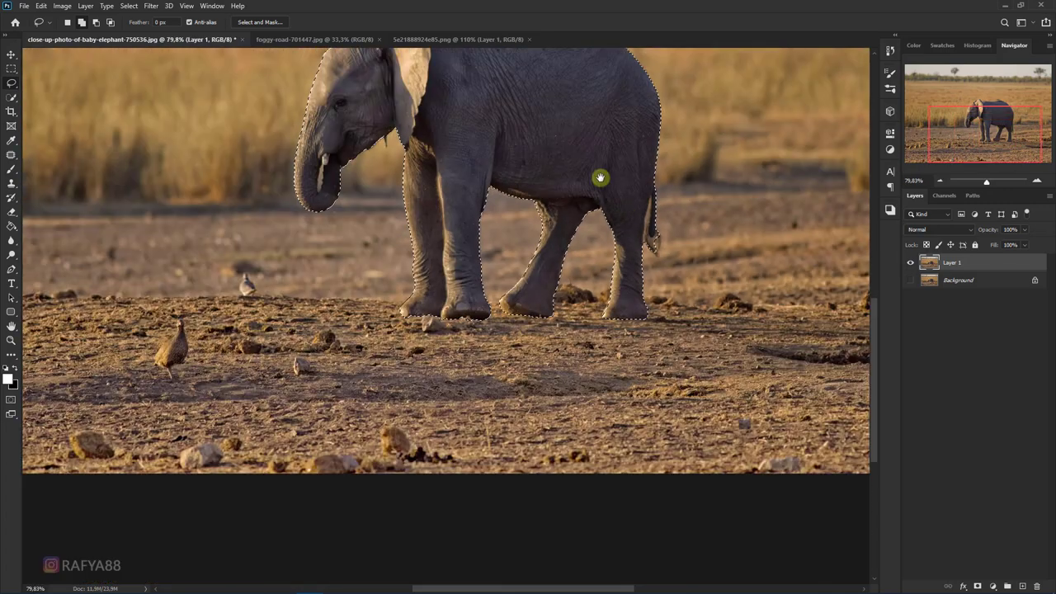
pyautogui.scroll(3, 305, 314)
pyautogui.scroll(3, 323, 278)
pyautogui.moveTo(321, 257); pyautogui.dragTo(323, 338)
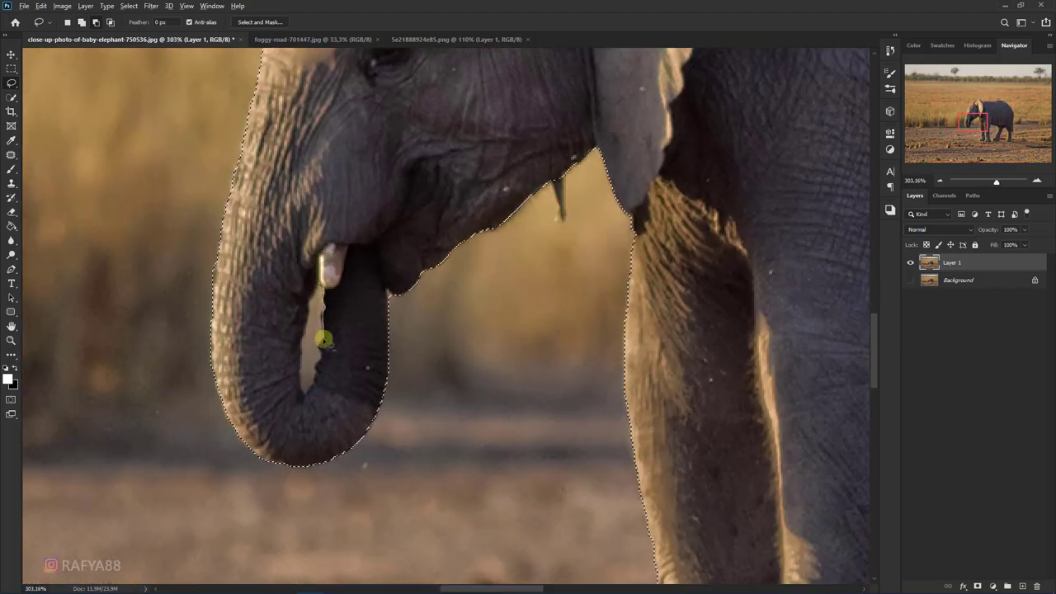
pyautogui.moveTo(302, 389); pyautogui.dragTo(304, 391)
pyautogui.hotkey('ctrl', '0')
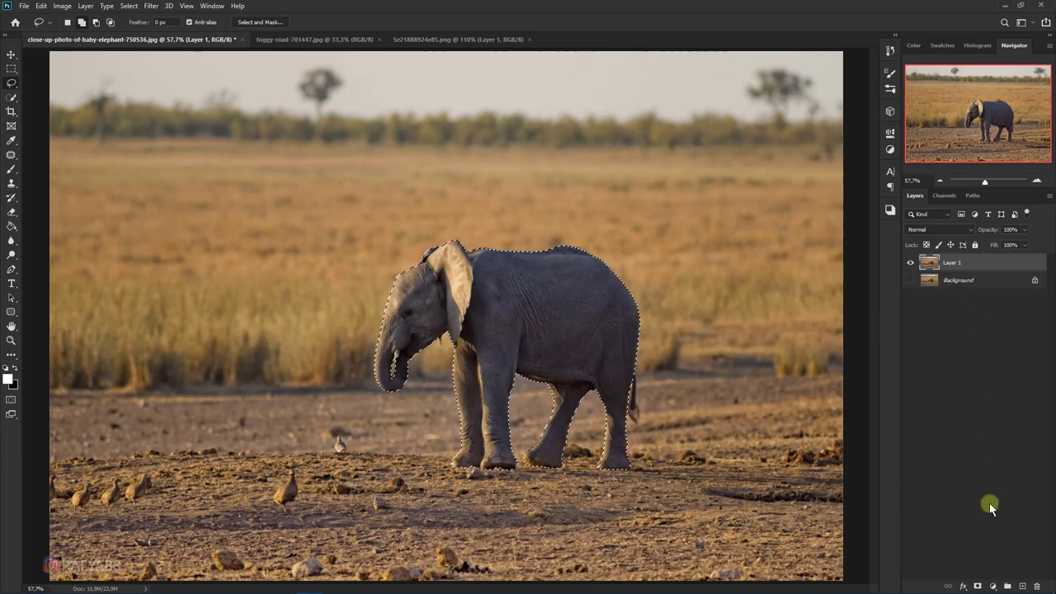
# Add a layer mask to Layer 1 so only the selected elephant remains
pyautogui.click(977, 586)
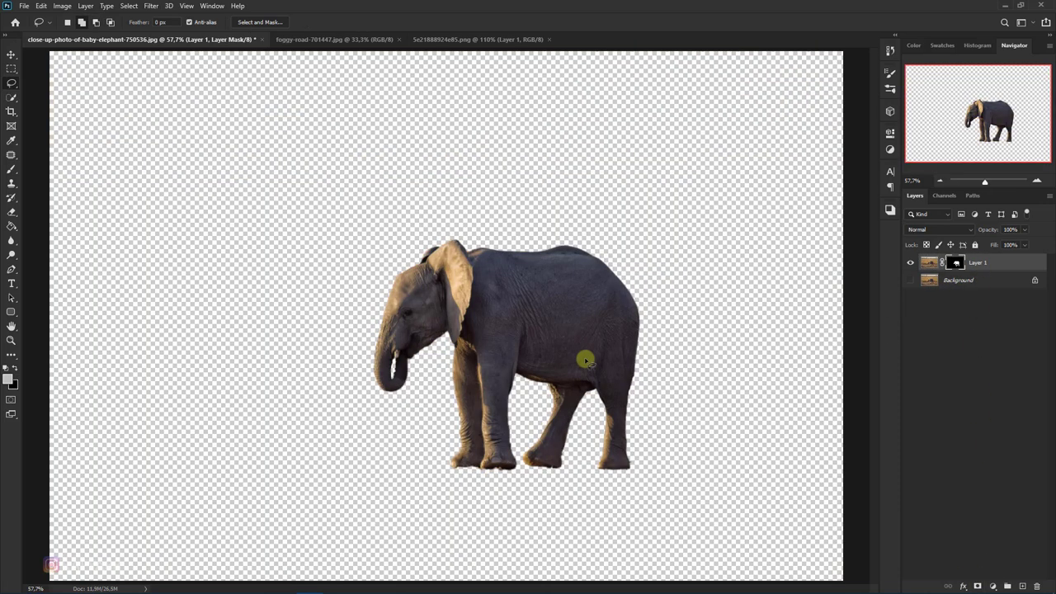
pyautogui.scroll(-2, 585, 360)
pyautogui.scroll(1, 585, 360)
pyautogui.scroll(-1, 584, 359)
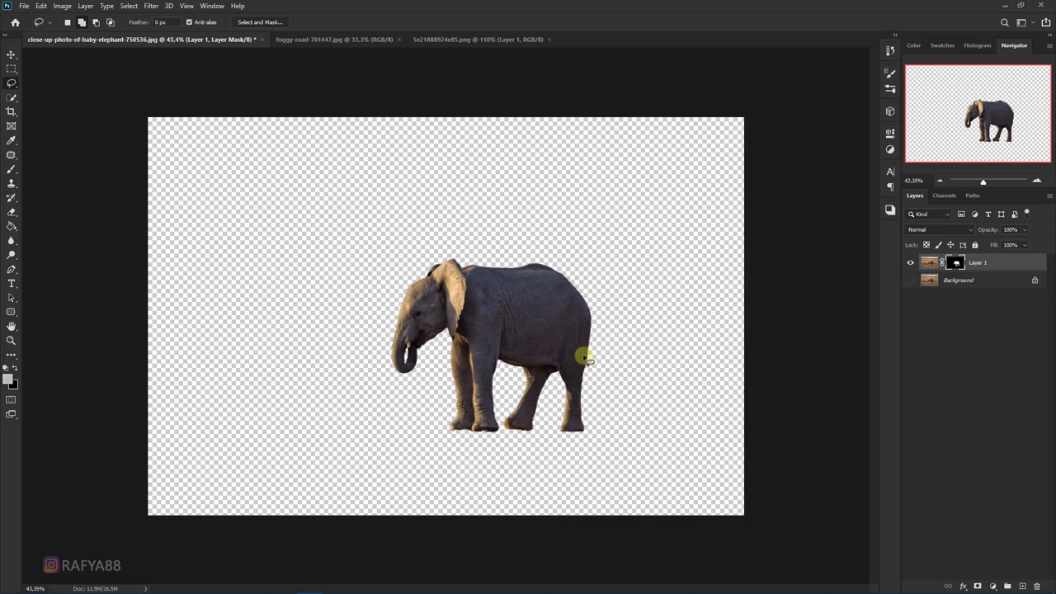
# Scale the elephant layer down to 94% and shift it to the right
pyautogui.hotkey('ctrl', 't')
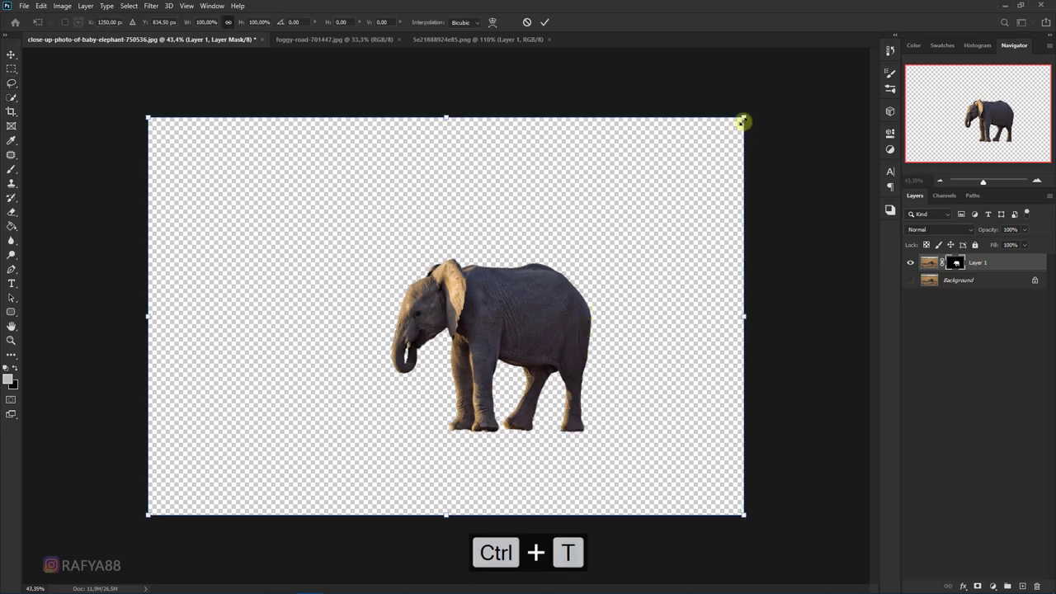
pyautogui.moveTo(743, 121); pyautogui.dragTo(726, 131)
pyautogui.moveTo(629, 242); pyautogui.dragTo(671, 241)
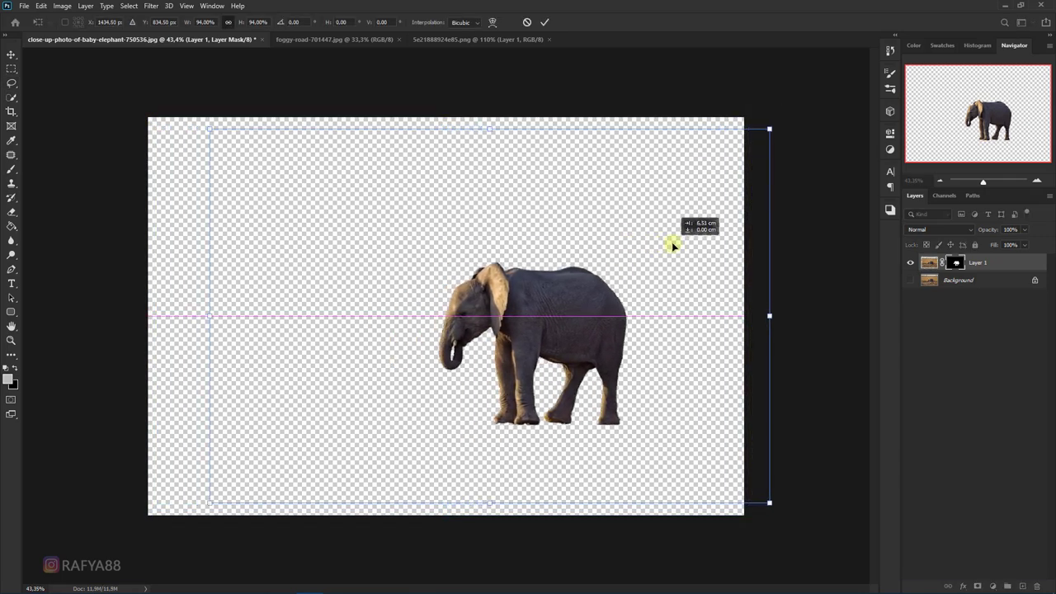
pyautogui.press('Return')
pyautogui.press('l')
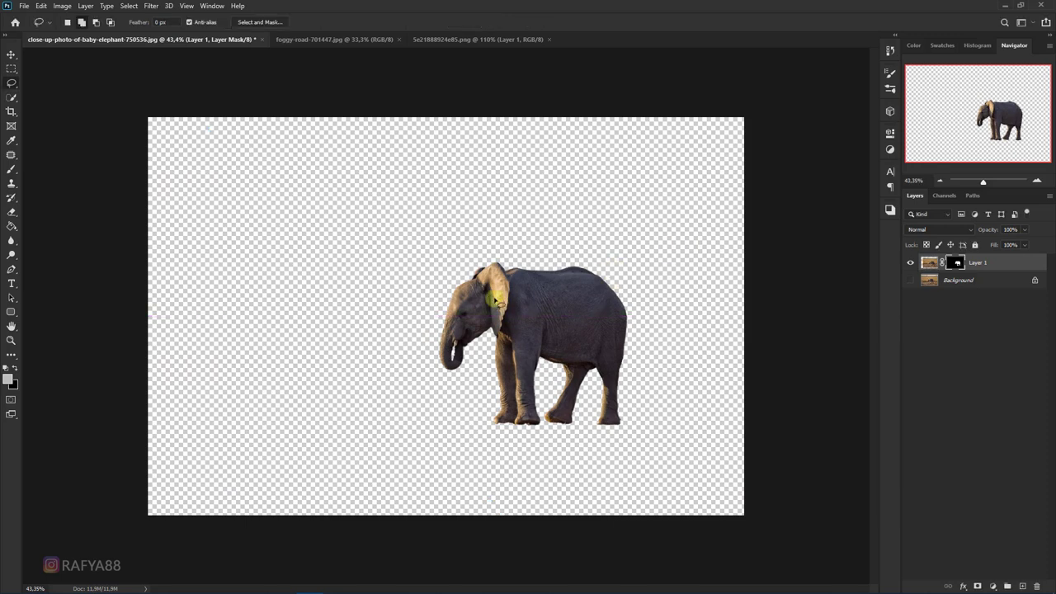
pyautogui.press('v')
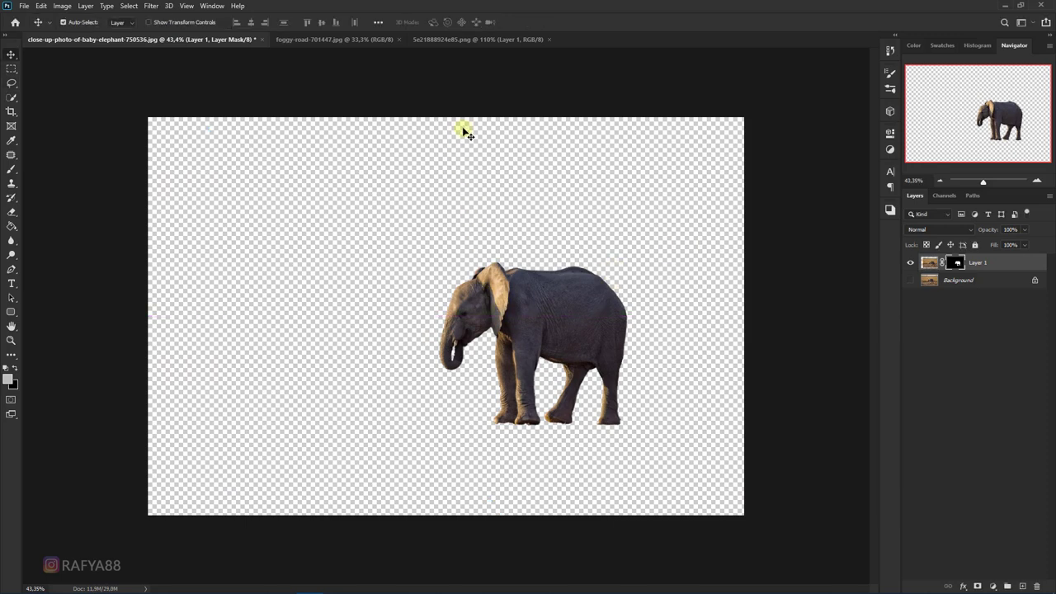
# Select the lower part of the foggy road photo and drop it into the elephant document
pyautogui.click(330, 40)
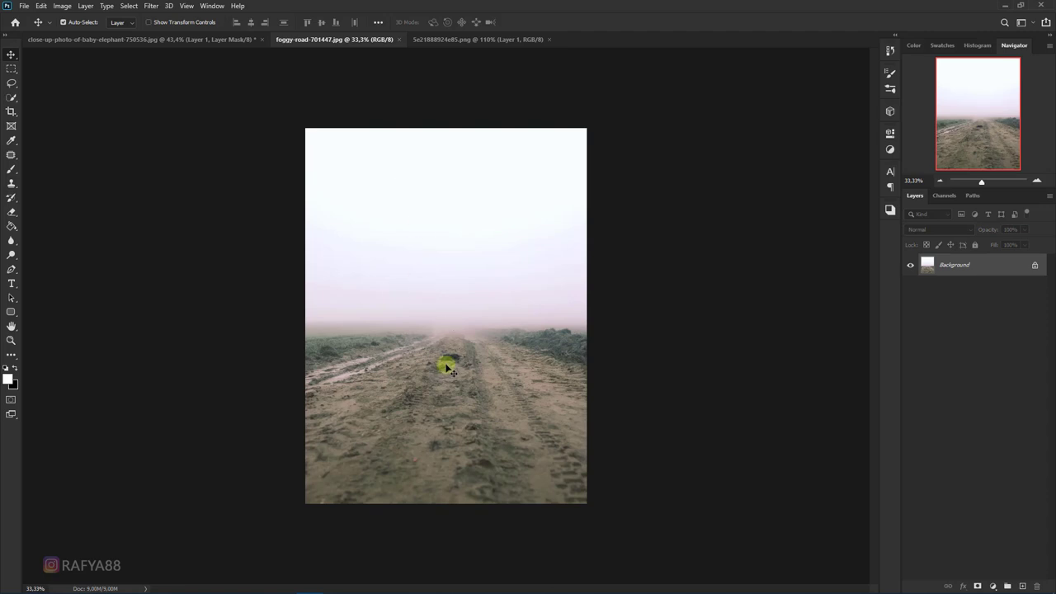
pyautogui.rightClick(11, 69)
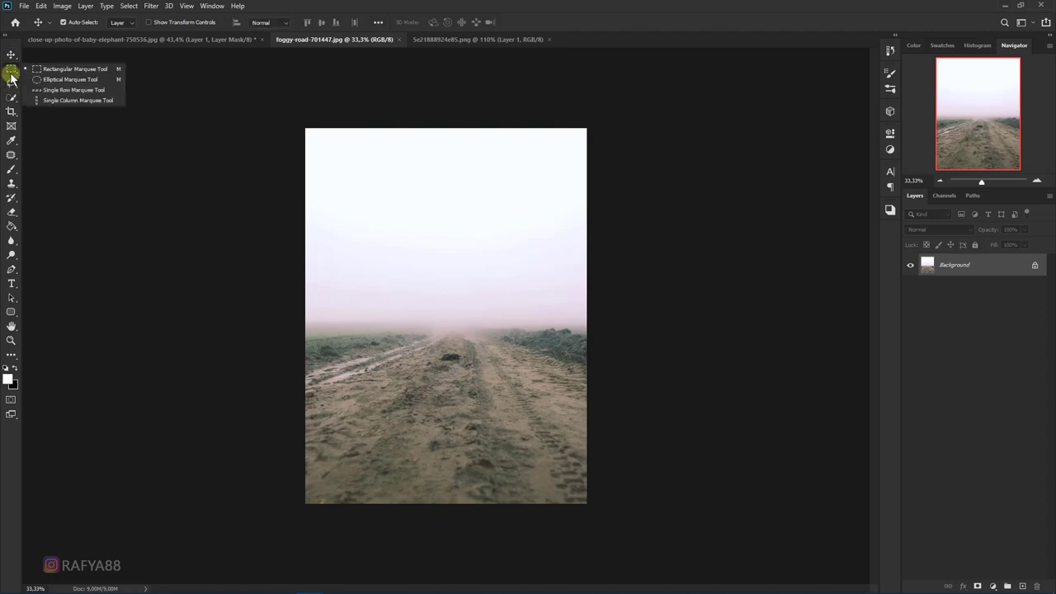
pyautogui.click(45, 71)
pyautogui.moveTo(306, 230); pyautogui.dragTo(617, 508)
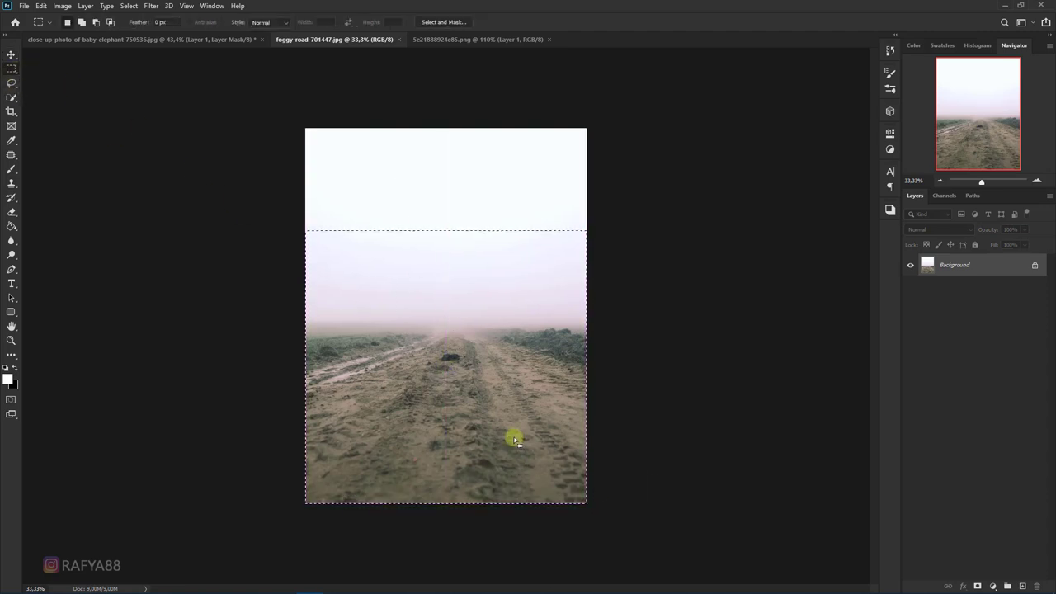
pyautogui.click(10, 56)
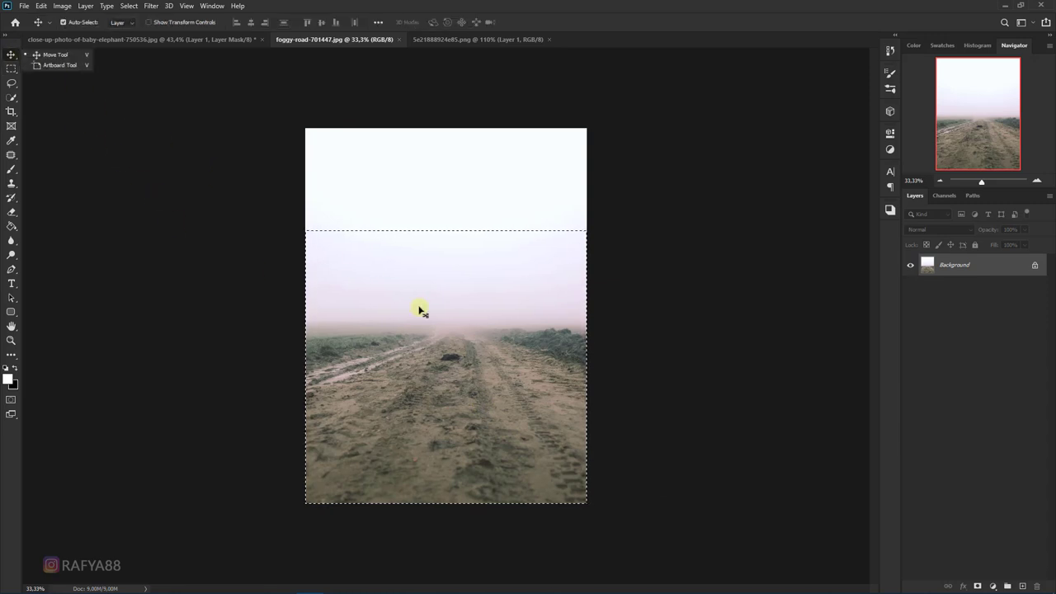
pyautogui.moveTo(419, 306)
pyautogui.mouseDown()
pyautogui.moveTo(101, 43)
pyautogui.moveTo(287, 213)
pyautogui.mouseUp()
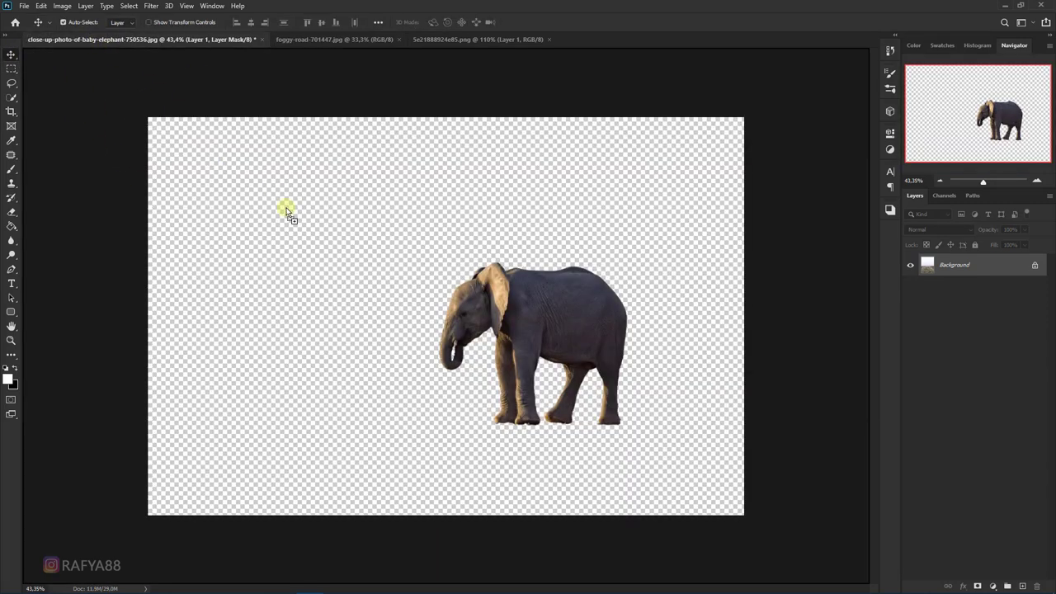
pyautogui.moveTo(433, 316); pyautogui.dragTo(445, 320)
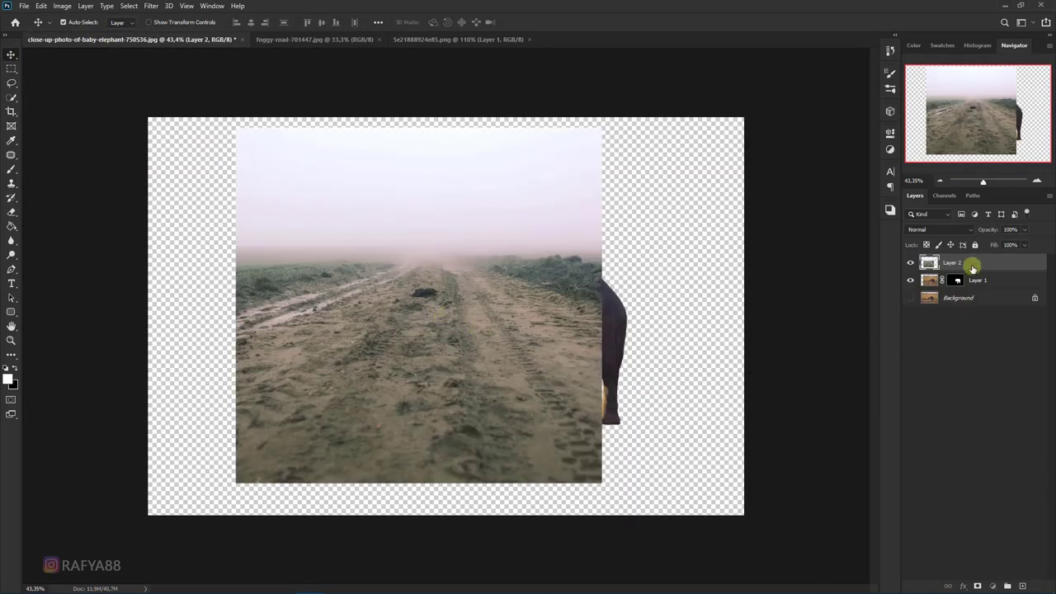
# Place the road layer beneath the elephant and stretch it to fill the canvas
pyautogui.moveTo(973, 268); pyautogui.dragTo(979, 285)
pyautogui.hotkey('ctrl', 't')
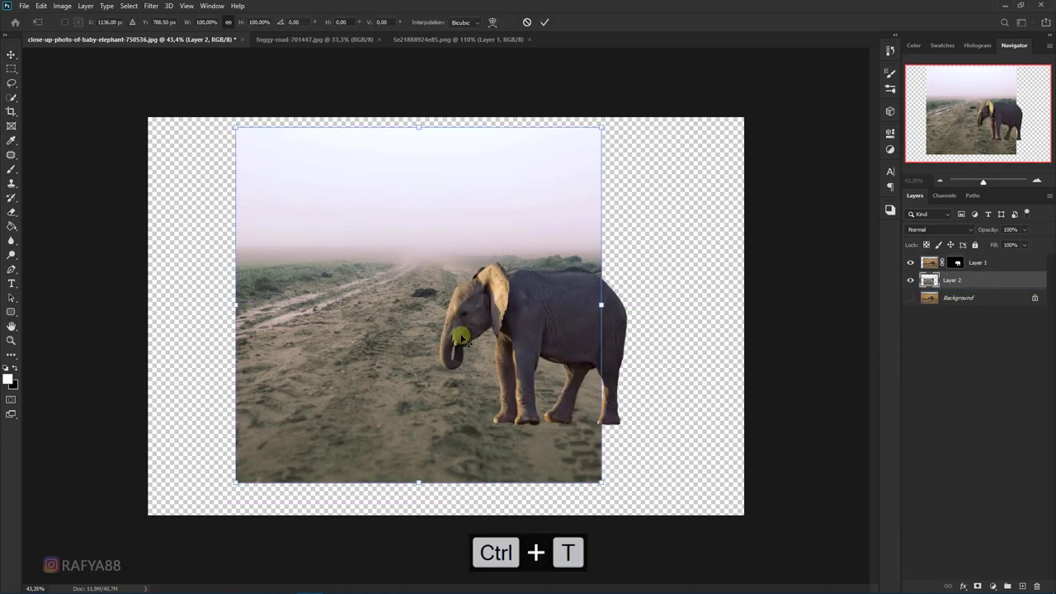
pyautogui.hotkey('ctrl', '-')
pyautogui.moveTo(422, 185); pyautogui.dragTo(434, 231)
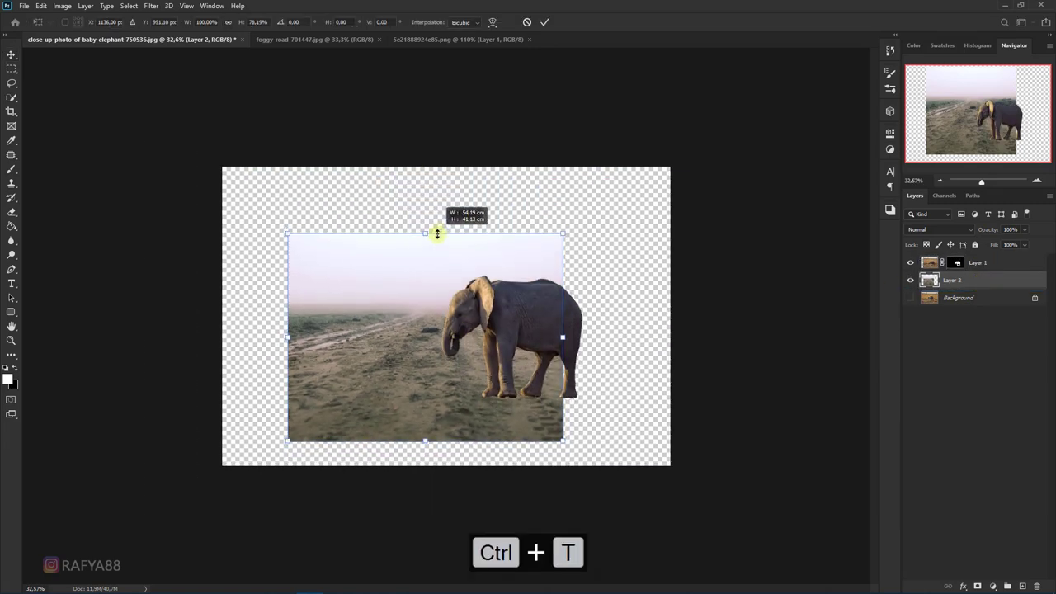
pyautogui.moveTo(562, 439)
pyautogui.mouseDown()
pyautogui.moveTo(641, 477)
pyautogui.moveTo(580, 421)
pyautogui.mouseUp()
pyautogui.press('Return')
# Patch out the dark spot on the road beside the elephant's trunk tip
pyautogui.scroll(3, 445, 318)
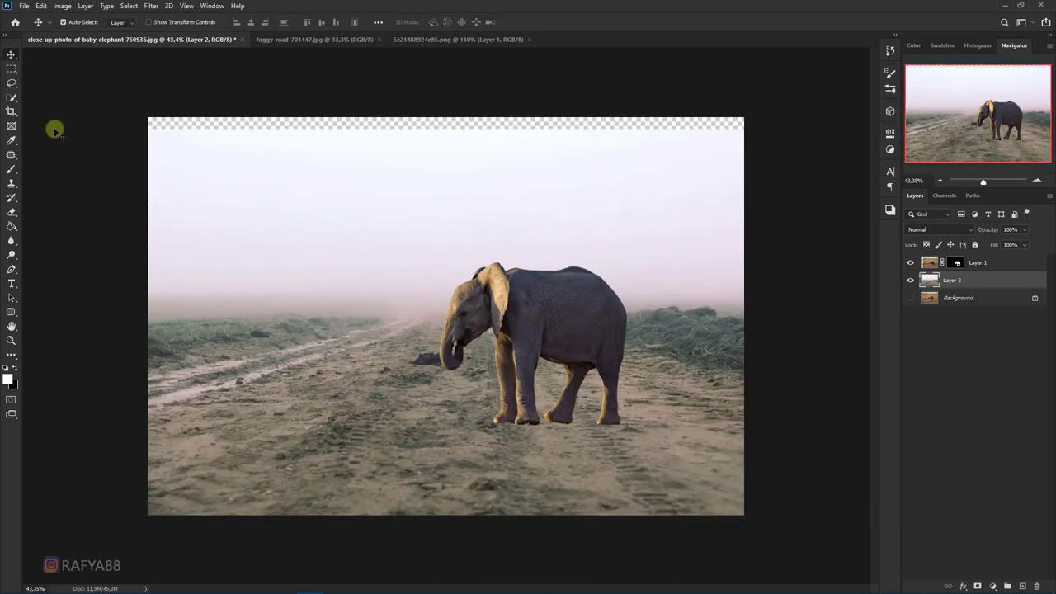
pyautogui.click(11, 85)
pyautogui.rightClick(11, 154)
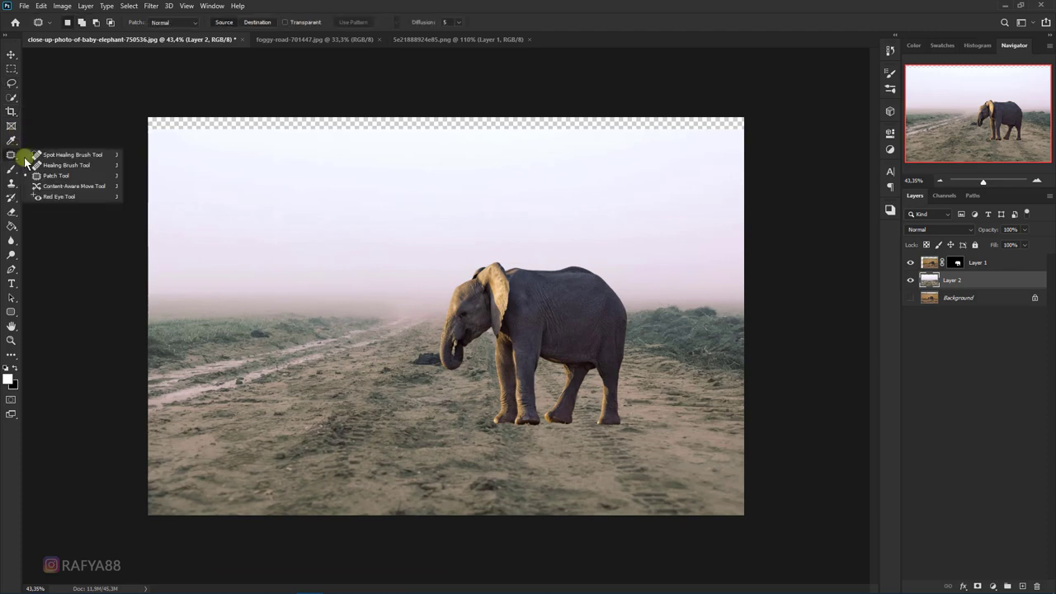
pyautogui.click(66, 175)
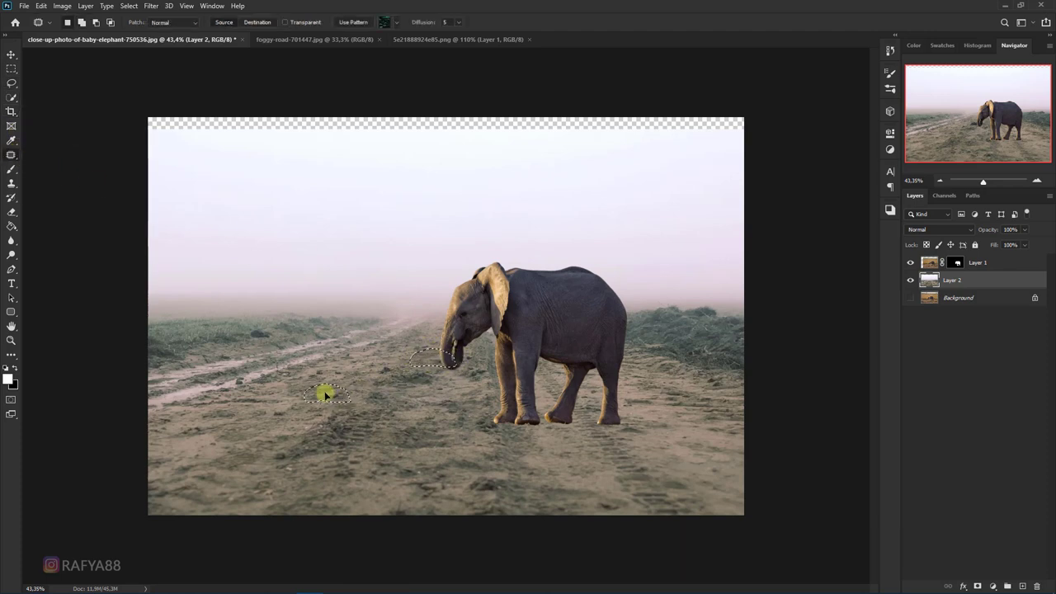
pyautogui.moveTo(417, 362); pyautogui.dragTo(306, 381)
# Free-transform the road layer and nudge its position
pyautogui.scroll(-2, 462, 363)
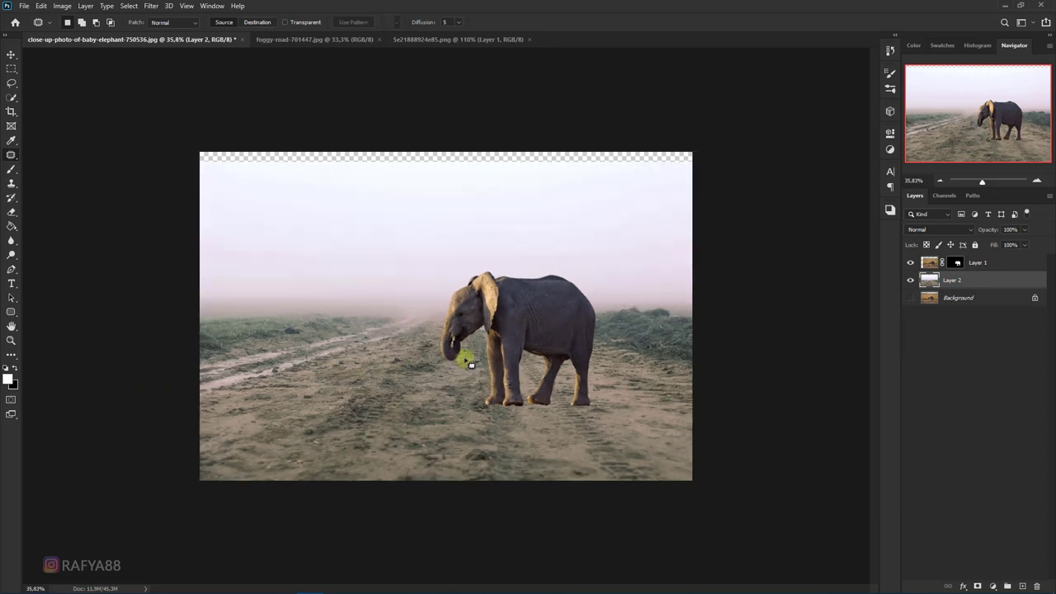
pyautogui.hotkey('ctrl', 't')
pyautogui.scroll(-2, 472, 356)
pyautogui.moveTo(514, 344); pyautogui.dragTo(500, 335)
# Move the road layer down slightly and commit the transform
pyautogui.scroll(1, 448, 284)
pyautogui.scroll(1, 471, 287)
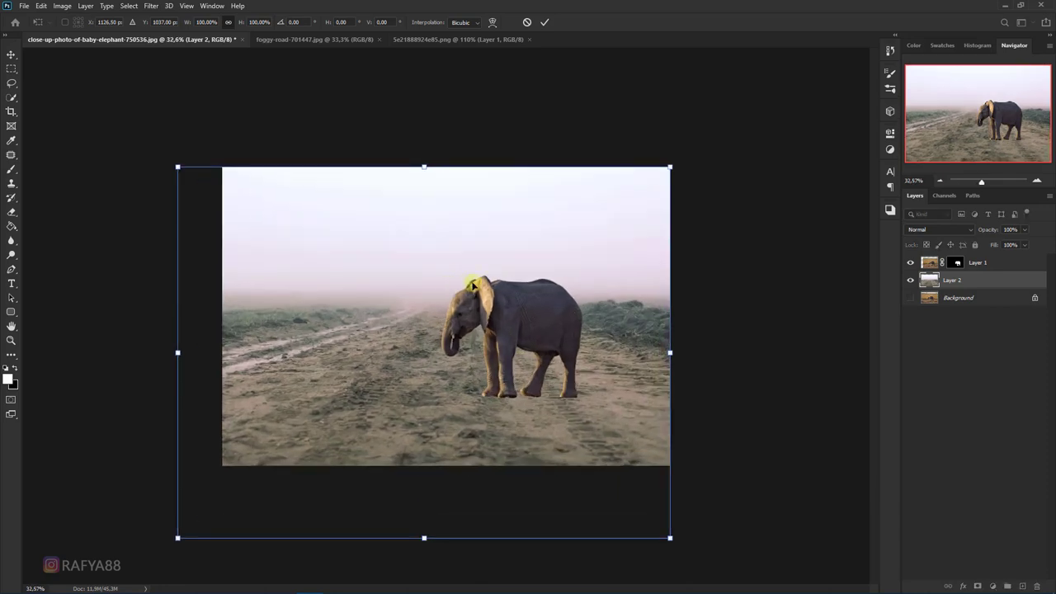
pyautogui.scroll(1, 483, 302)
pyautogui.scroll(-2, 491, 382)
pyautogui.moveTo(490, 381); pyautogui.dragTo(491, 402)
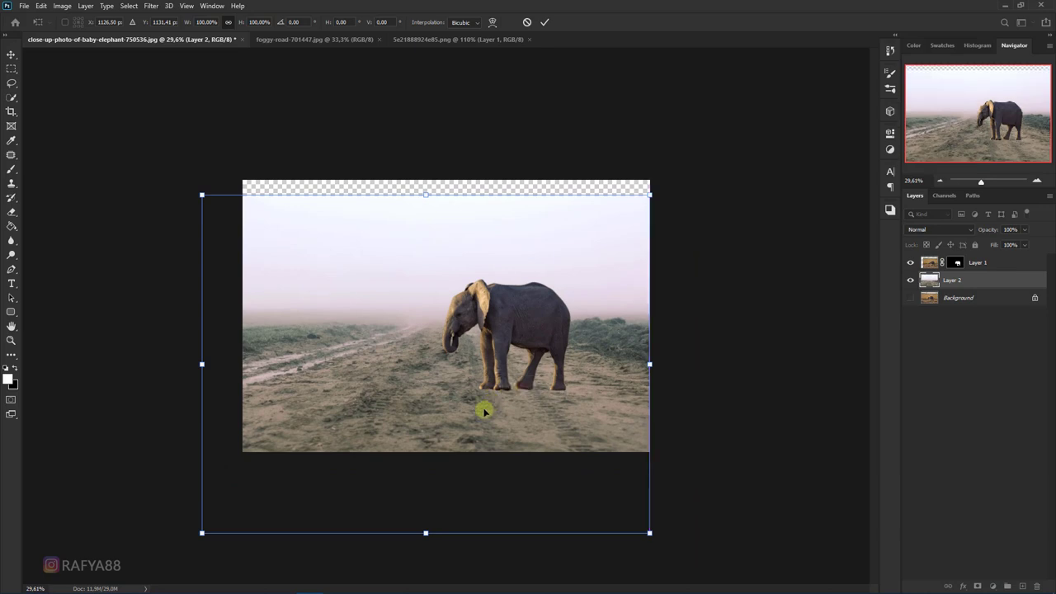
pyautogui.scroll(1, 487, 404)
pyautogui.scroll(1, 483, 410)
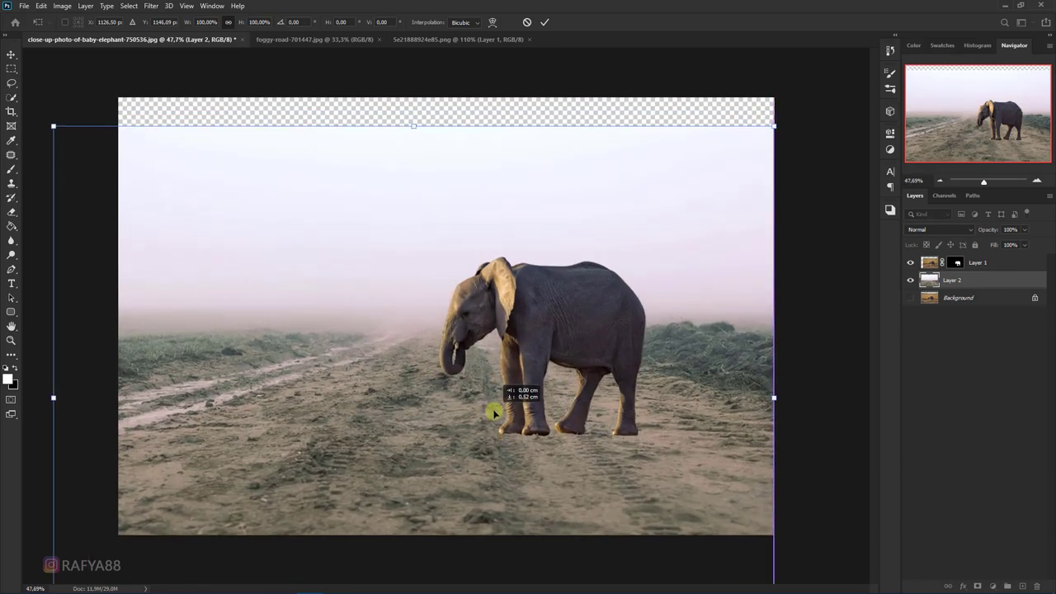
pyautogui.scroll(-1, 493, 409)
pyautogui.scroll(-1, 462, 347)
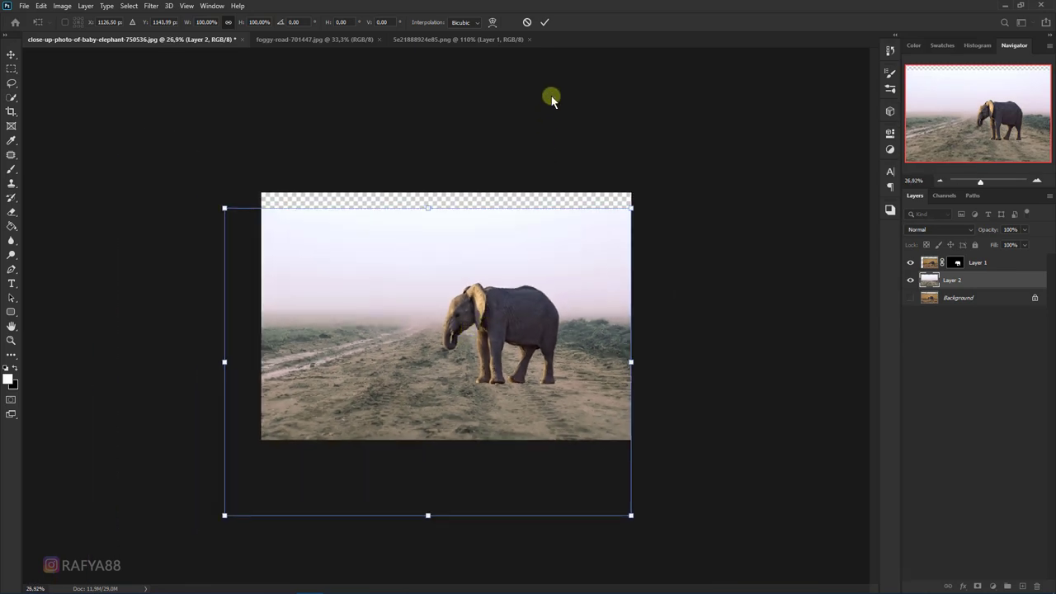
pyautogui.click(545, 25)
# Rename the road layer to 'ground'
pyautogui.scroll(2, 495, 435)
pyautogui.click(950, 279)
pyautogui.write('ground')
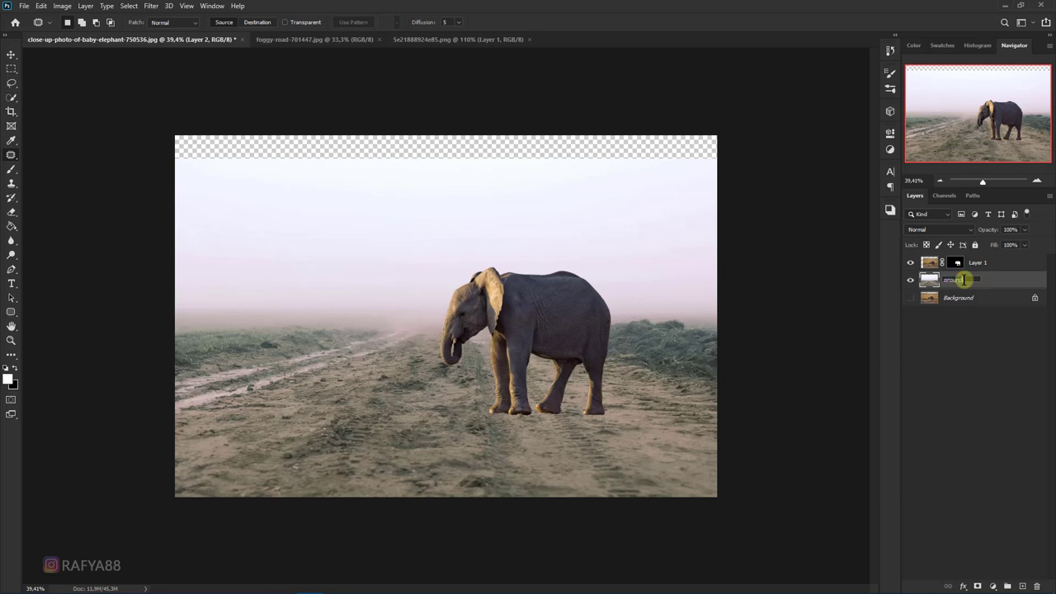
pyautogui.press('Return')
pyautogui.rightClick(965, 281)
pyautogui.click(984, 285)
# Add a white layer mask to the ground layer
pyautogui.click(979, 584)
pyautogui.scroll(2, 283, 302)
pyautogui.scroll(1, 283, 302)
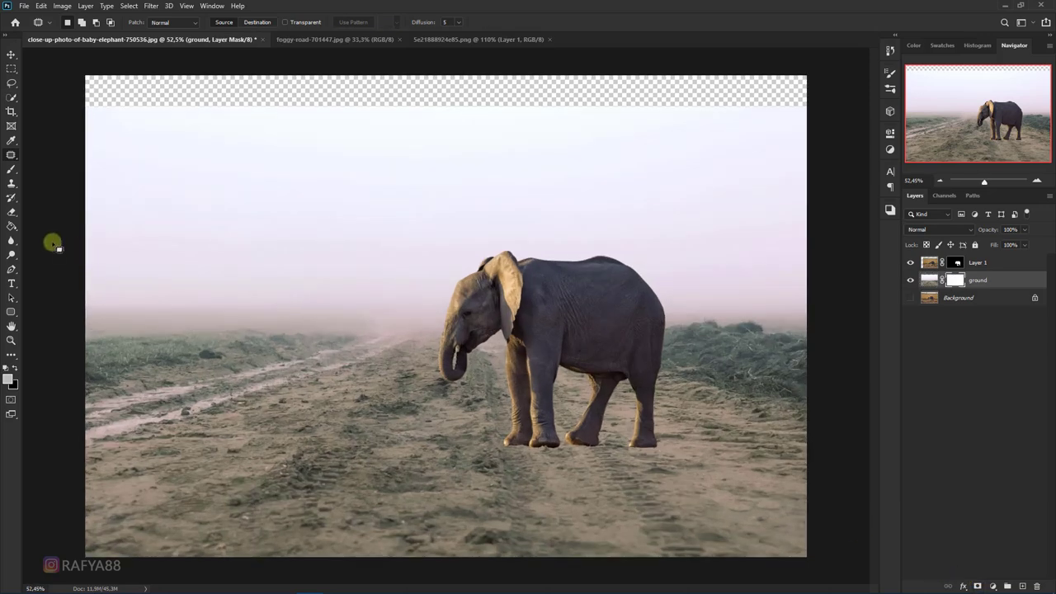
# Draw a Foreground to Transparent gradient on the mask to fade out the foggy sky
pyautogui.rightClick(11, 227)
pyautogui.click(66, 226)
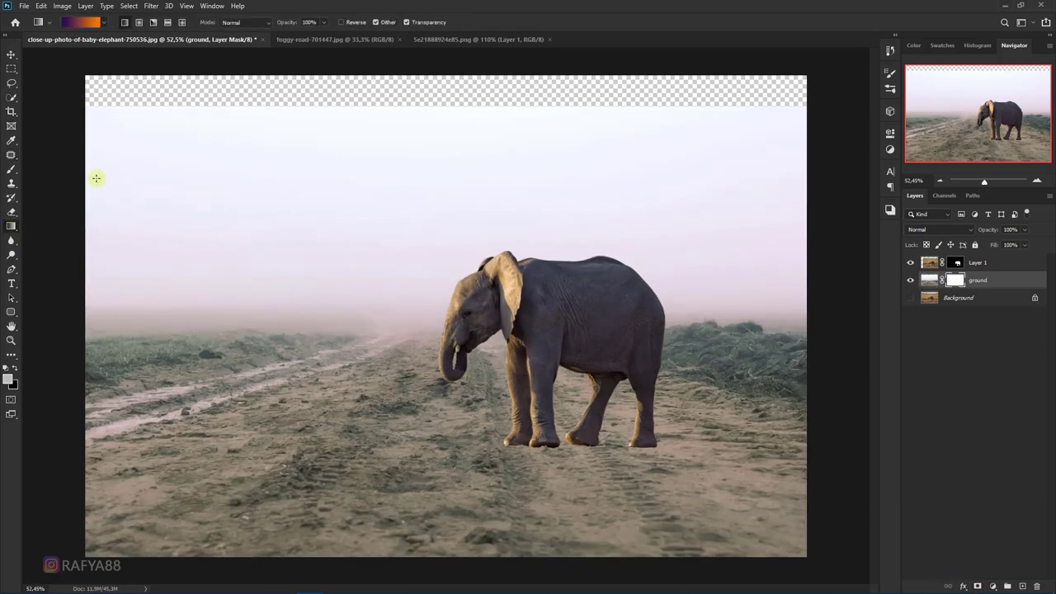
pyautogui.click(83, 29)
pyautogui.moveTo(719, 144); pyautogui.dragTo(454, 166)
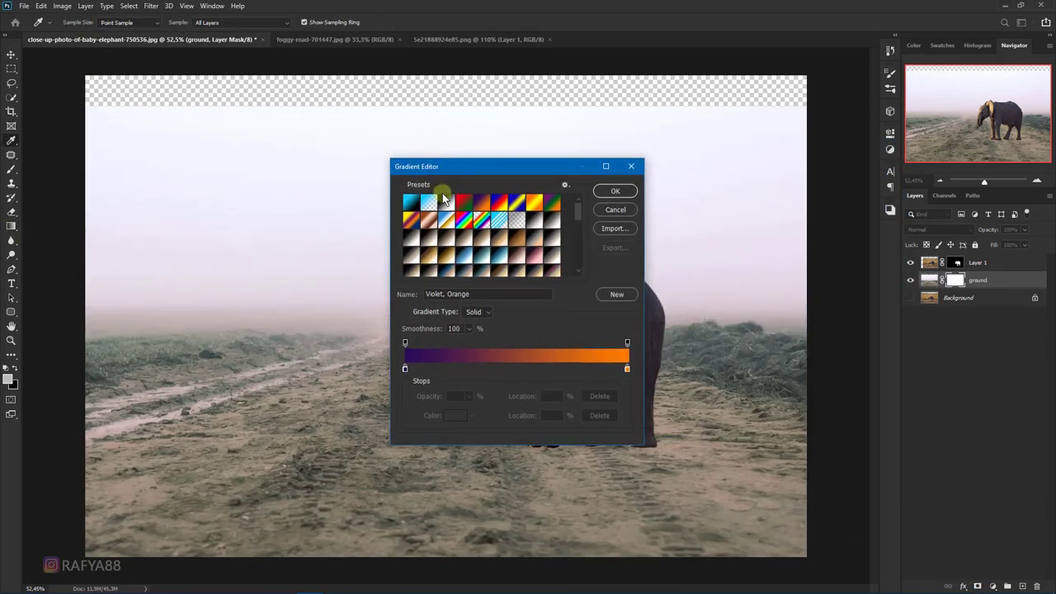
pyautogui.click(429, 204)
pyautogui.click(615, 191)
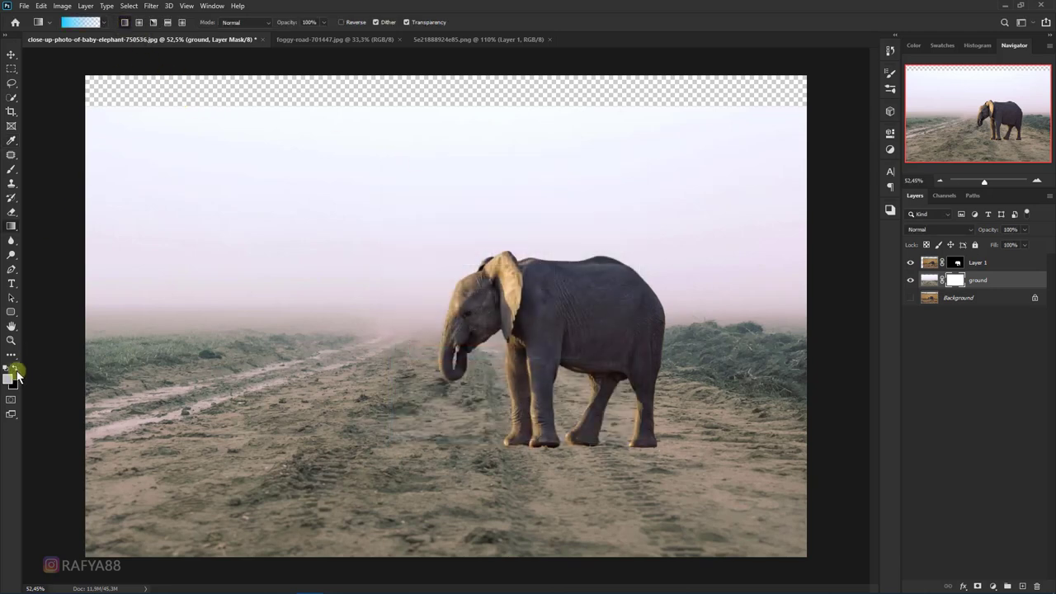
pyautogui.scroll(-1, 478, 287)
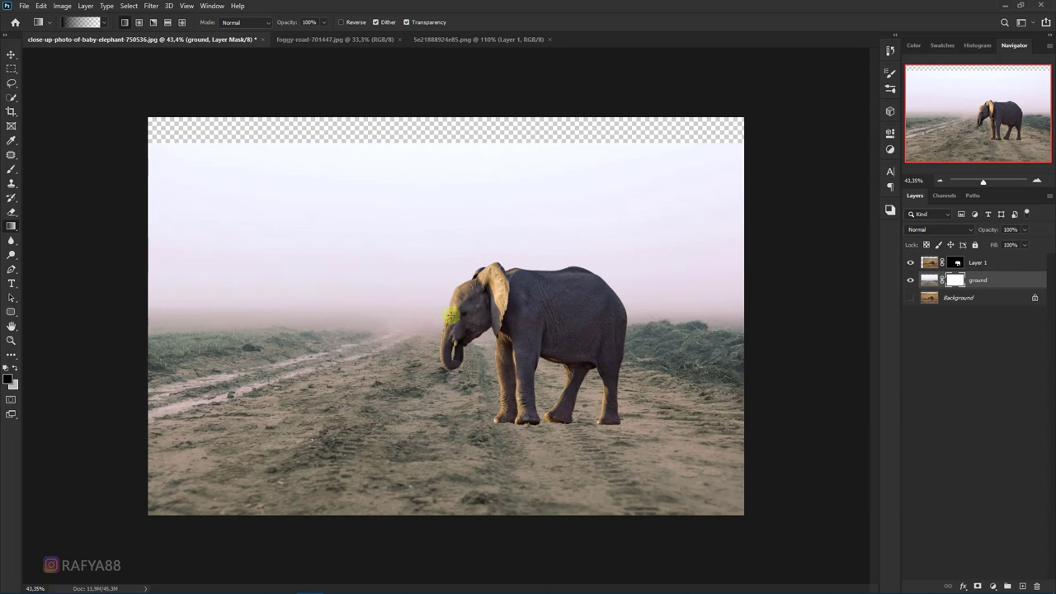
pyautogui.moveTo(451, 311)
pyautogui.mouseDown()
pyautogui.moveTo(451, 394)
pyautogui.moveTo(463, 408)
pyautogui.mouseUp()
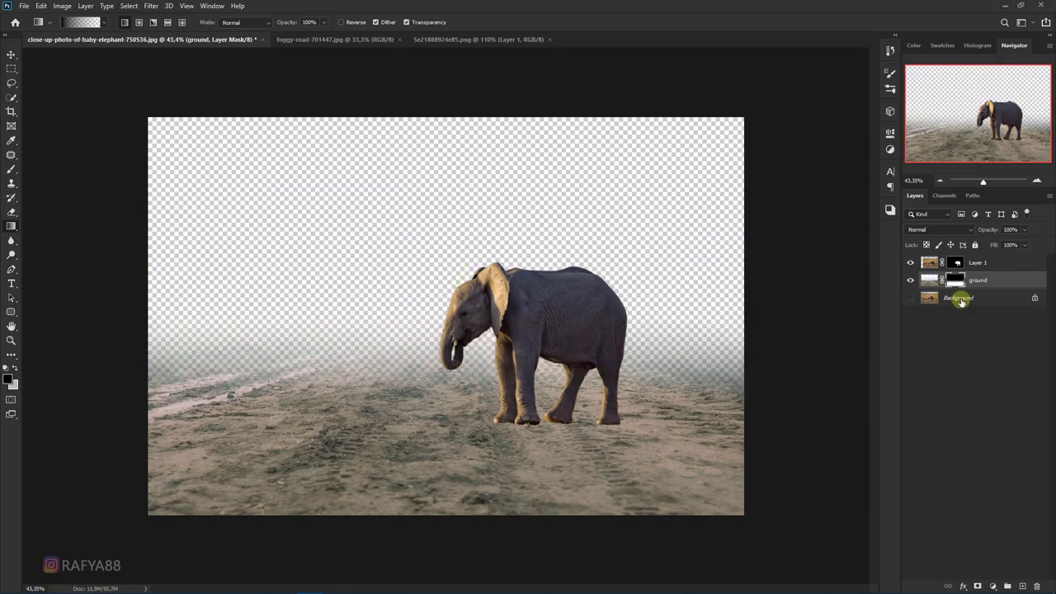
pyautogui.click(961, 299)
# Add a black Solid Color fill layer above the Background
pyautogui.click(994, 585)
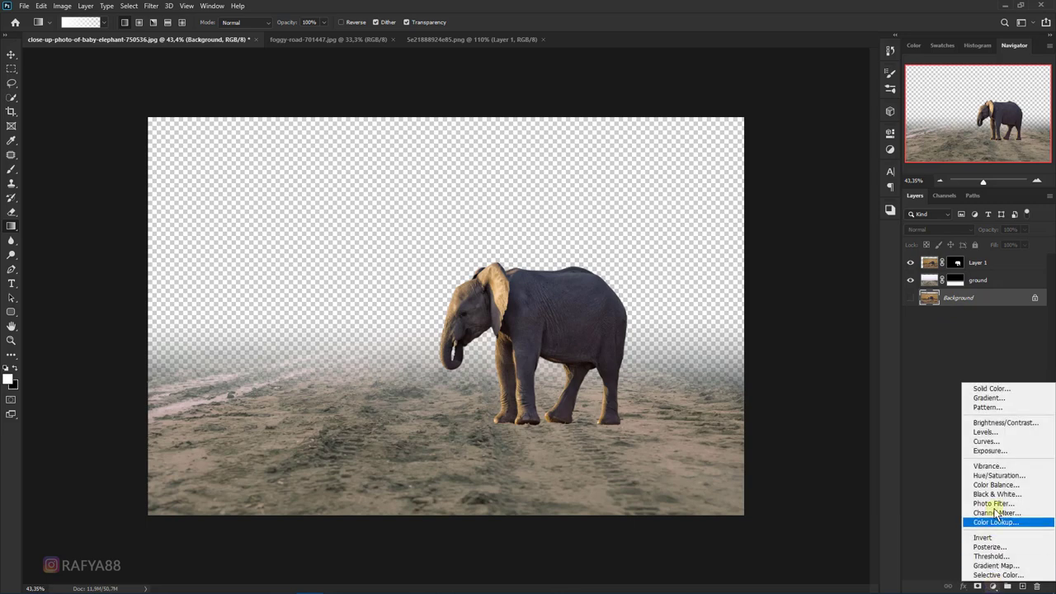
pyautogui.click(1013, 390)
pyautogui.moveTo(781, 377); pyautogui.dragTo(655, 424)
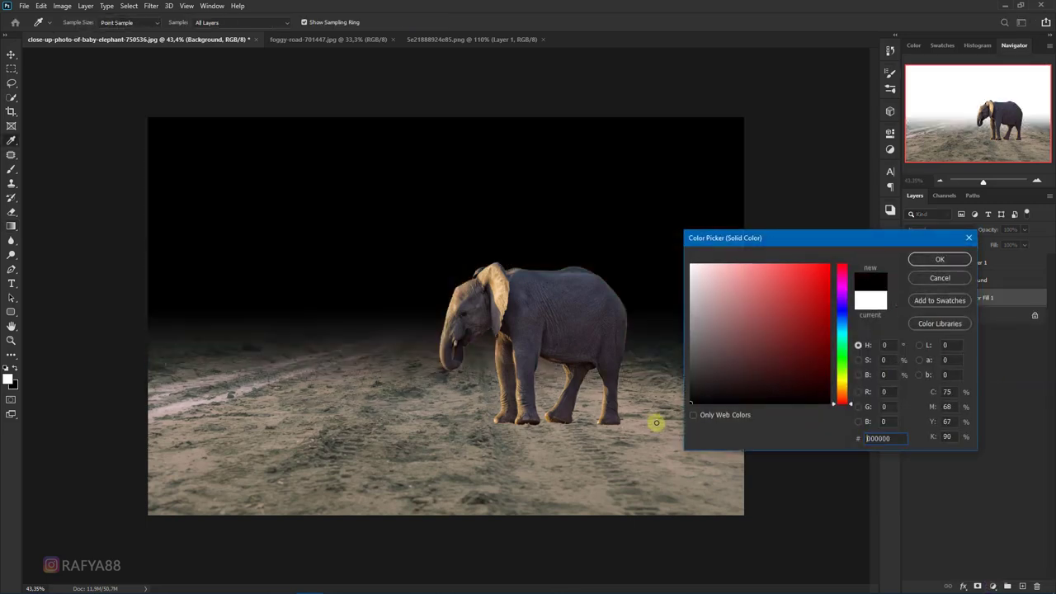
pyautogui.click(950, 261)
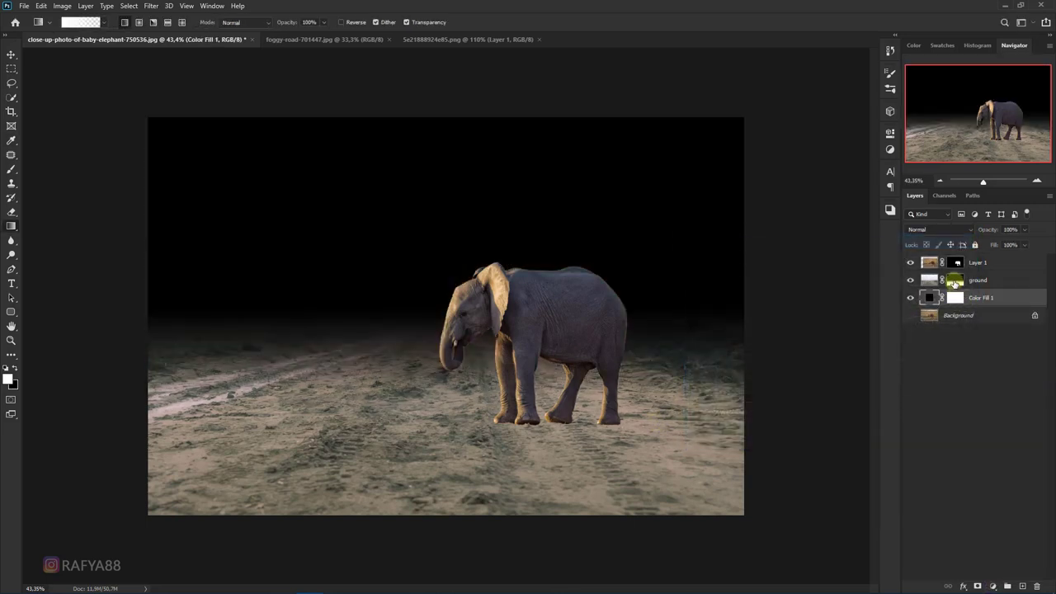
# Redraw the ground mask gradient so the road fades softly into darkness past the trunk
pyautogui.click(955, 281)
pyautogui.moveTo(440, 299); pyautogui.dragTo(435, 418)
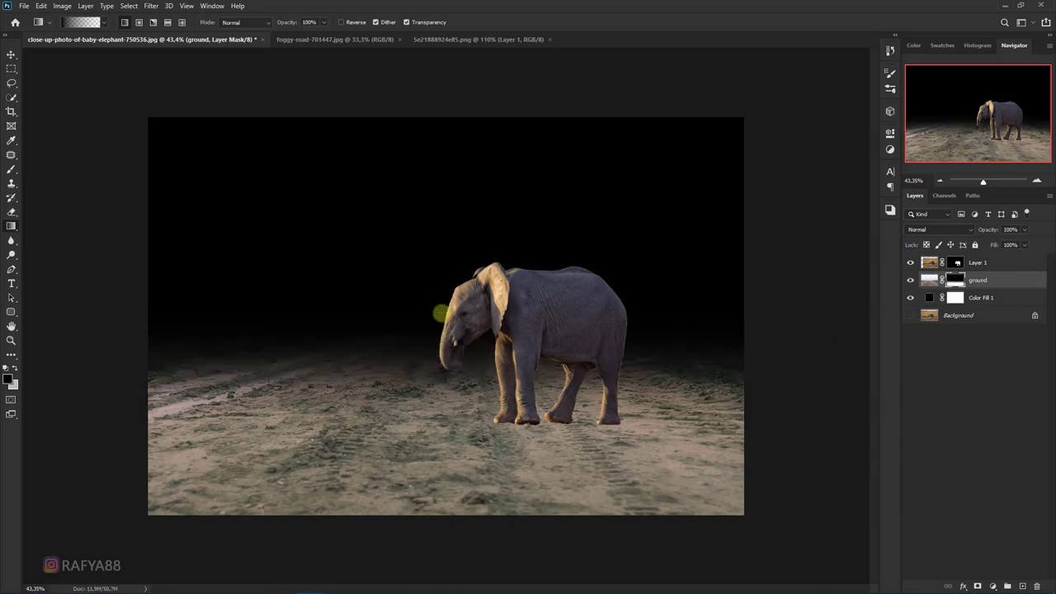
pyautogui.moveTo(450, 219); pyautogui.dragTo(434, 417)
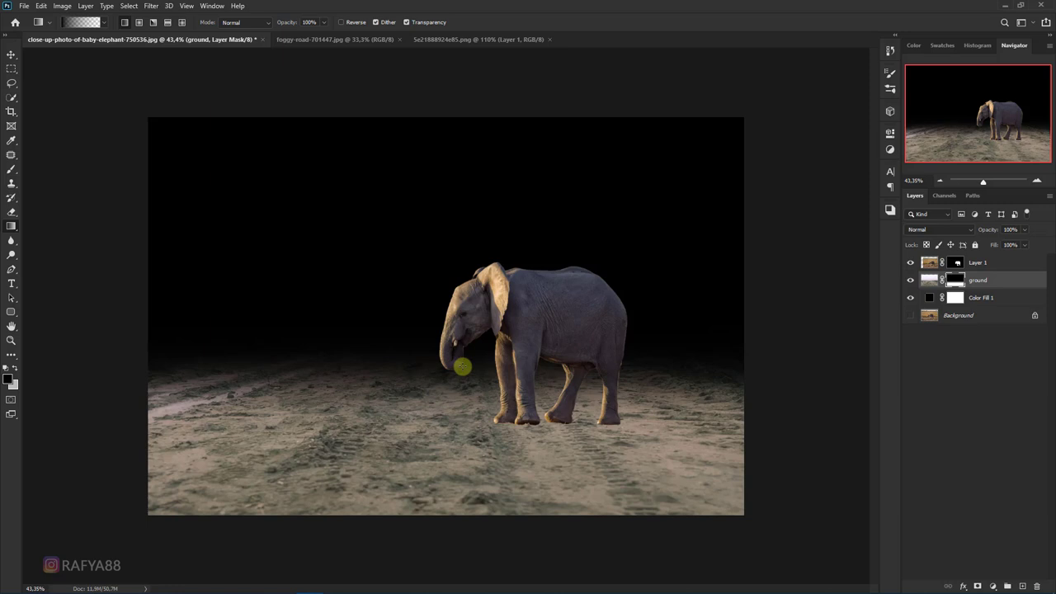
pyautogui.moveTo(450, 285); pyautogui.dragTo(448, 405)
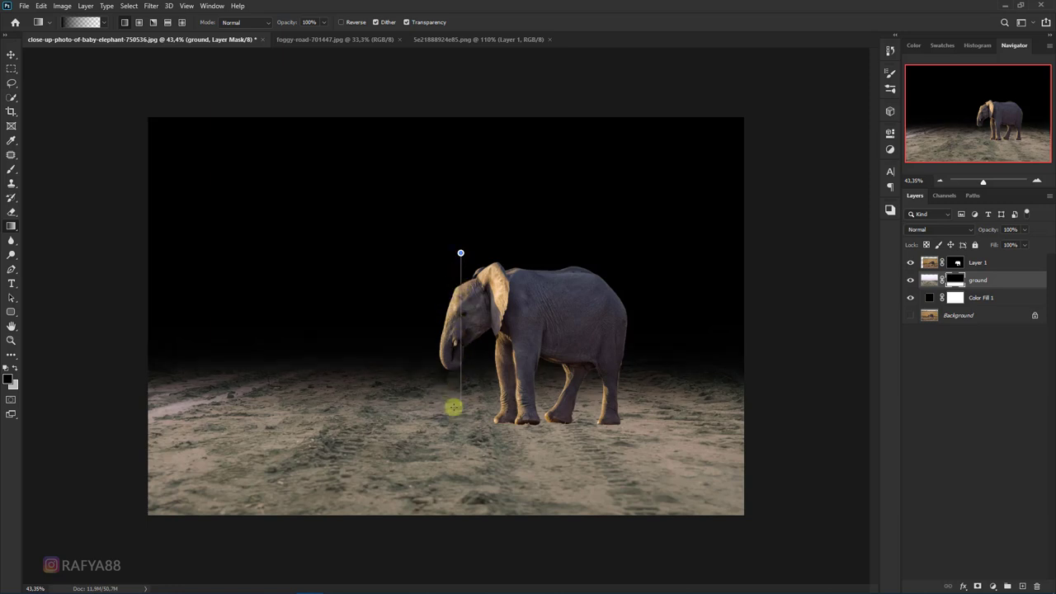
pyautogui.scroll(-2, 471, 272)
pyautogui.scroll(1, 487, 272)
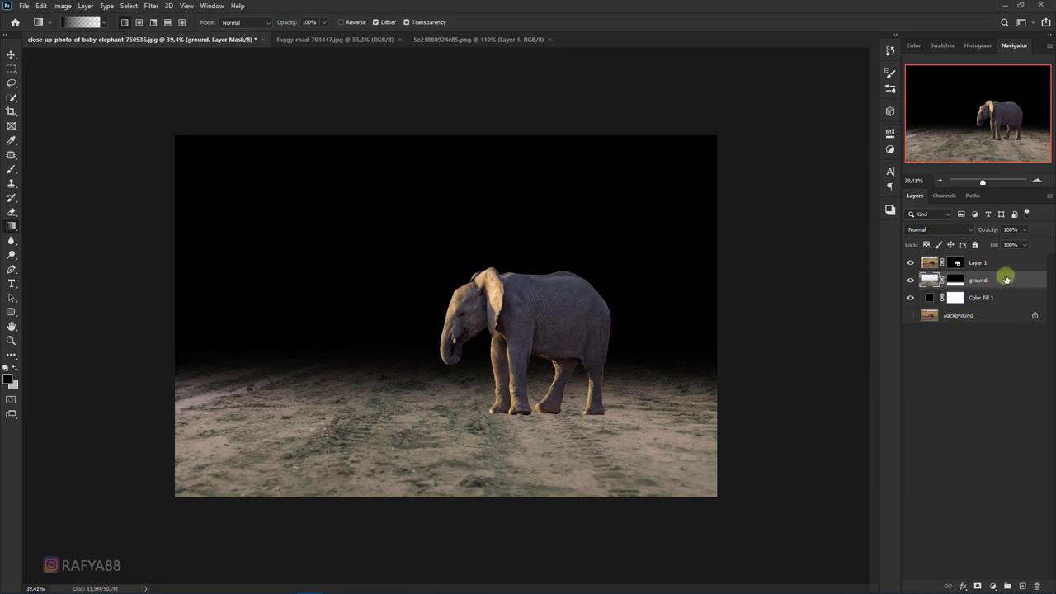
pyautogui.hotkey('ctrl', '2')
# Add a Levels adjustment clipped to the ground layer, capping output levels at 124
pyautogui.click(992, 585)
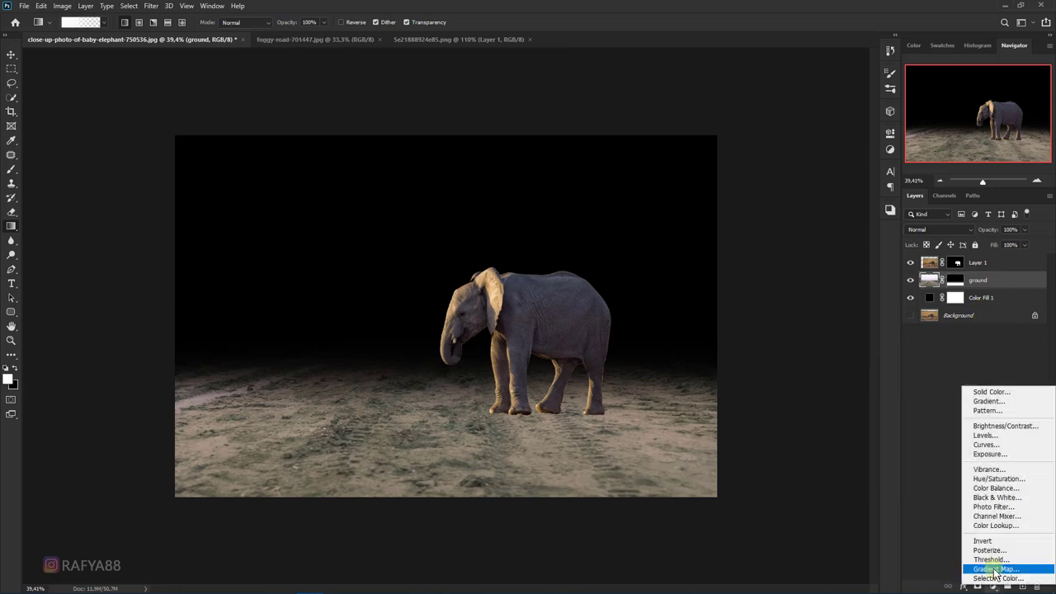
pyautogui.click(1018, 443)
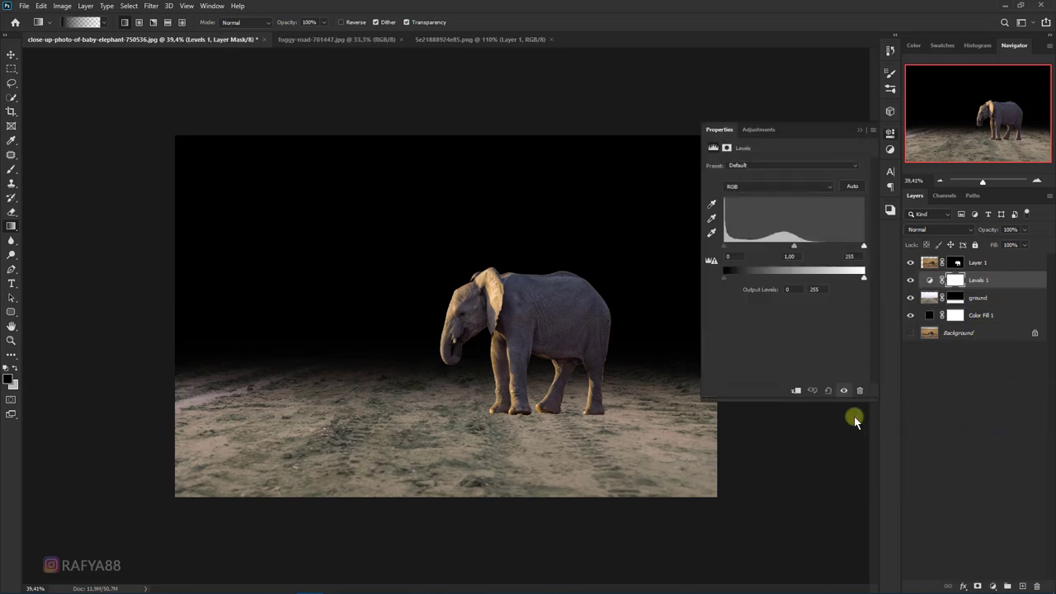
pyautogui.click(796, 392)
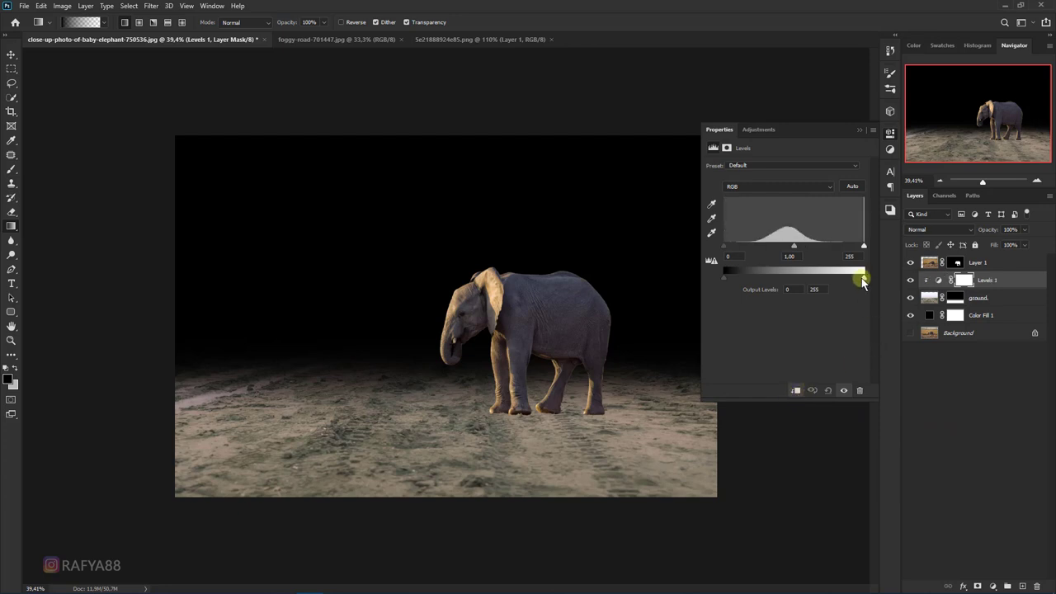
pyautogui.moveTo(863, 281)
pyautogui.mouseDown()
pyautogui.moveTo(778, 278)
pyautogui.moveTo(798, 279)
pyautogui.mouseUp()
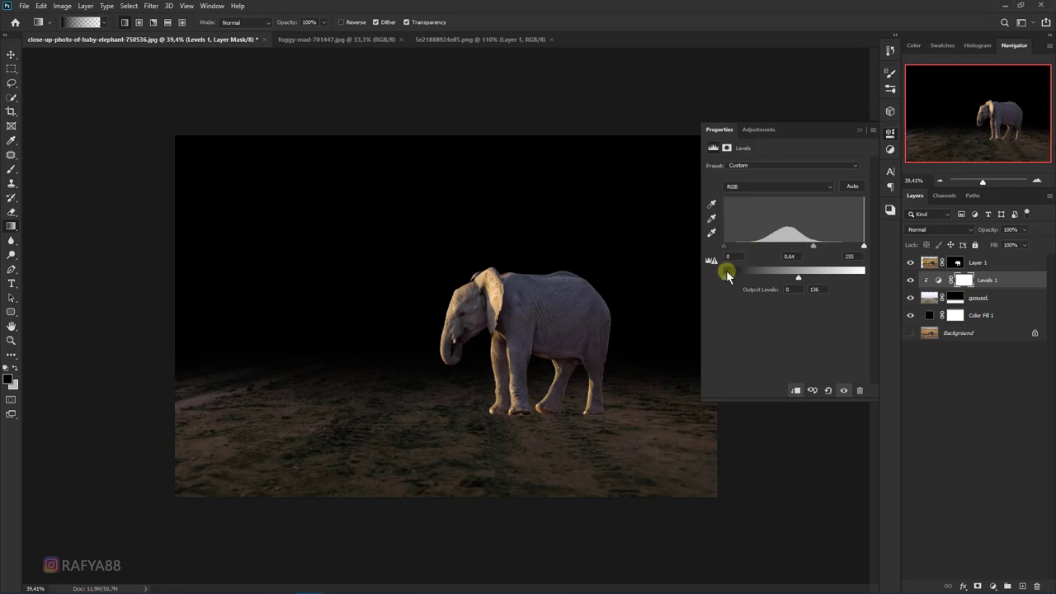
# Raise the Levels input black point to 14 and close its settings
pyautogui.moveTo(724, 246); pyautogui.dragTo(731, 247)
pyautogui.click(858, 132)
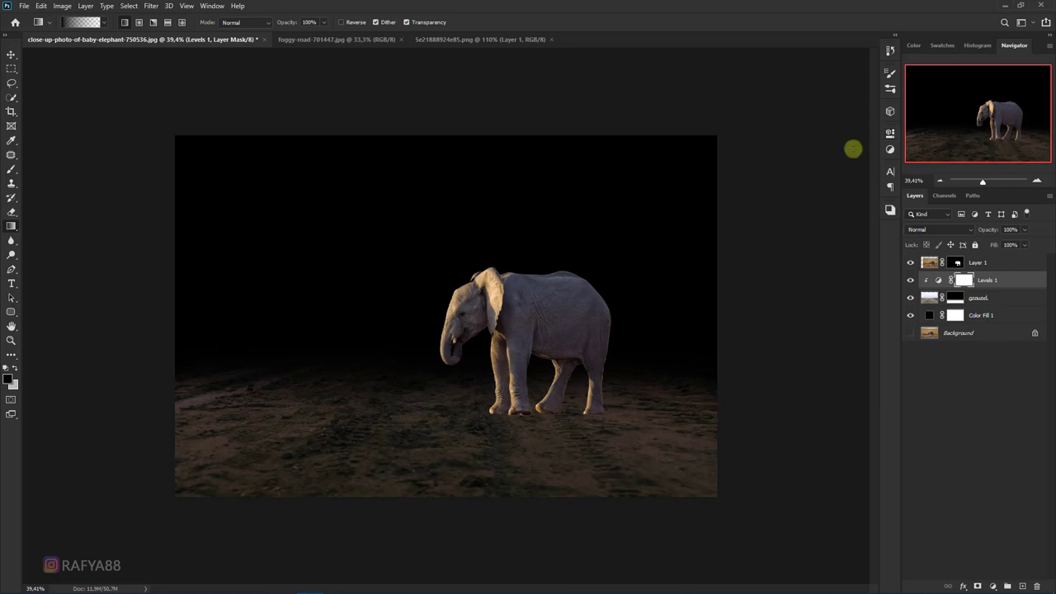
pyautogui.scroll(-2, 437, 322)
pyautogui.scroll(3, 462, 366)
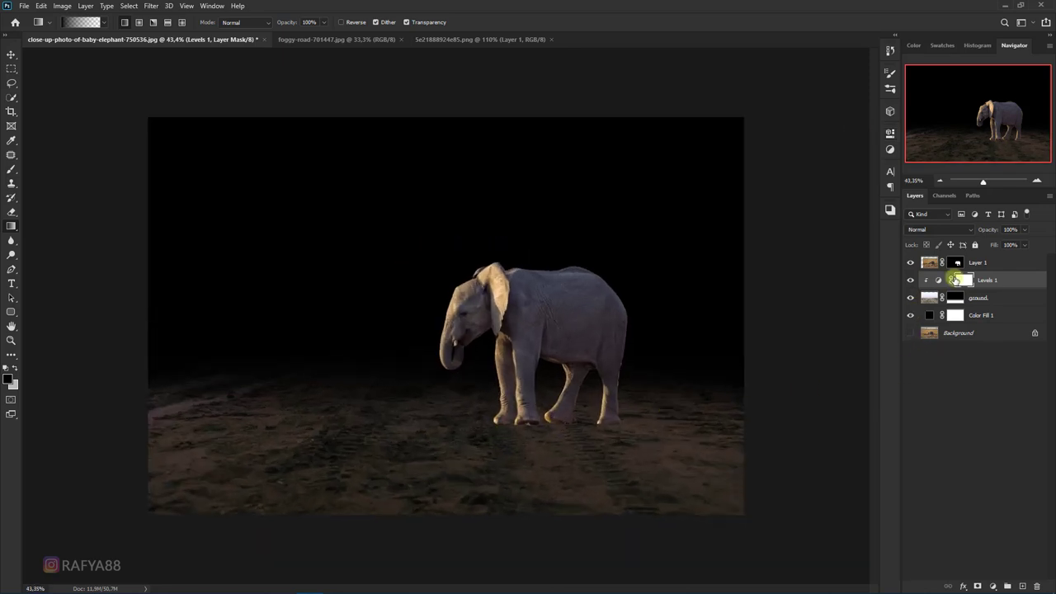
# Select the Brush tool with the Soft Round preset at a 0° tip angle
pyautogui.rightClick(20, 167)
pyautogui.click(37, 169)
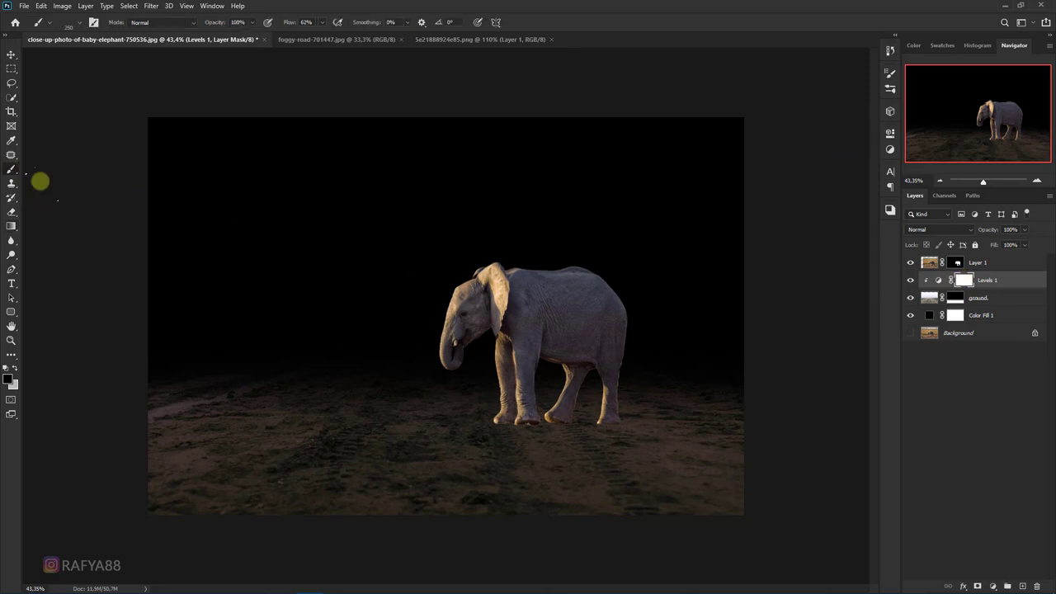
pyautogui.rightClick(286, 282)
pyautogui.moveTo(541, 468); pyautogui.dragTo(552, 384)
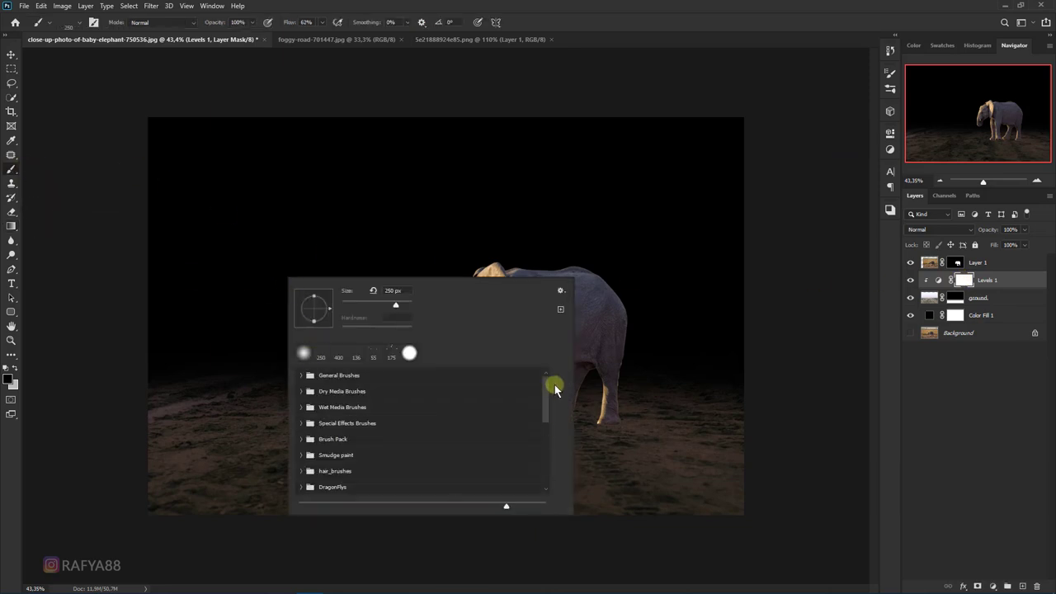
pyautogui.click(302, 376)
pyautogui.click(342, 402)
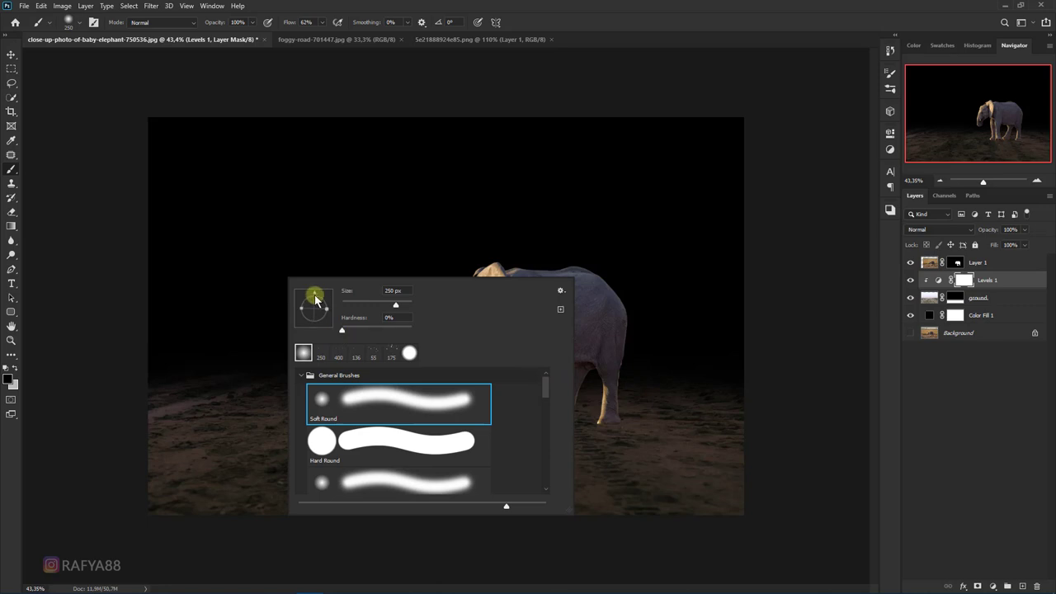
pyautogui.moveTo(335, 311); pyautogui.dragTo(315, 303)
pyautogui.click(302, 25)
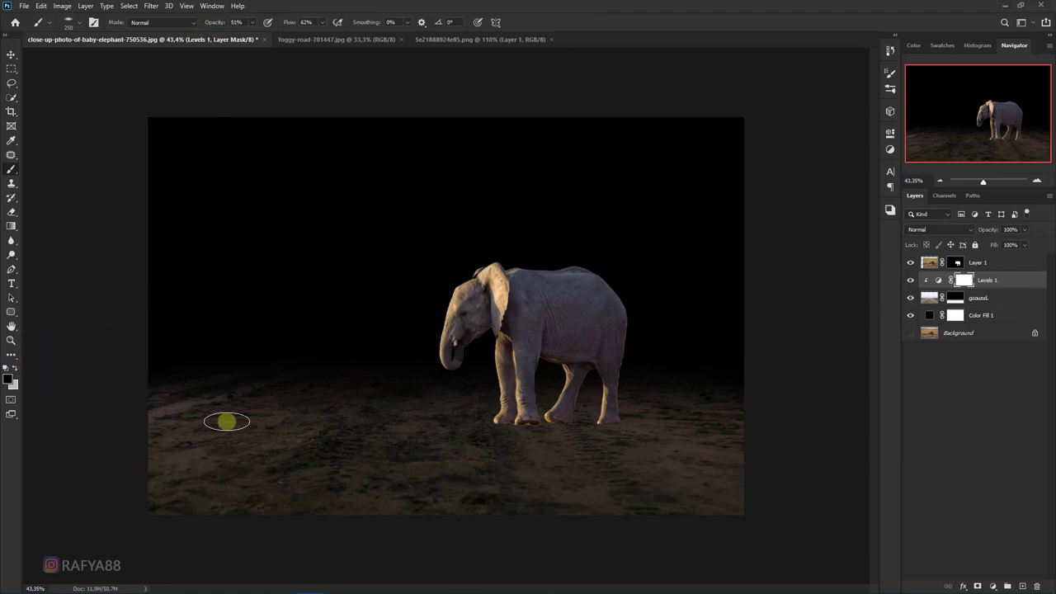
# Enlarge the brush to 1300 px and paint soft light over the ground on the Levels 1 mask
pyautogui.press(']')
pyautogui.press(']')
pyautogui.press(']')
pyautogui.press(']')
pyautogui.press(']')
pyautogui.press(']')
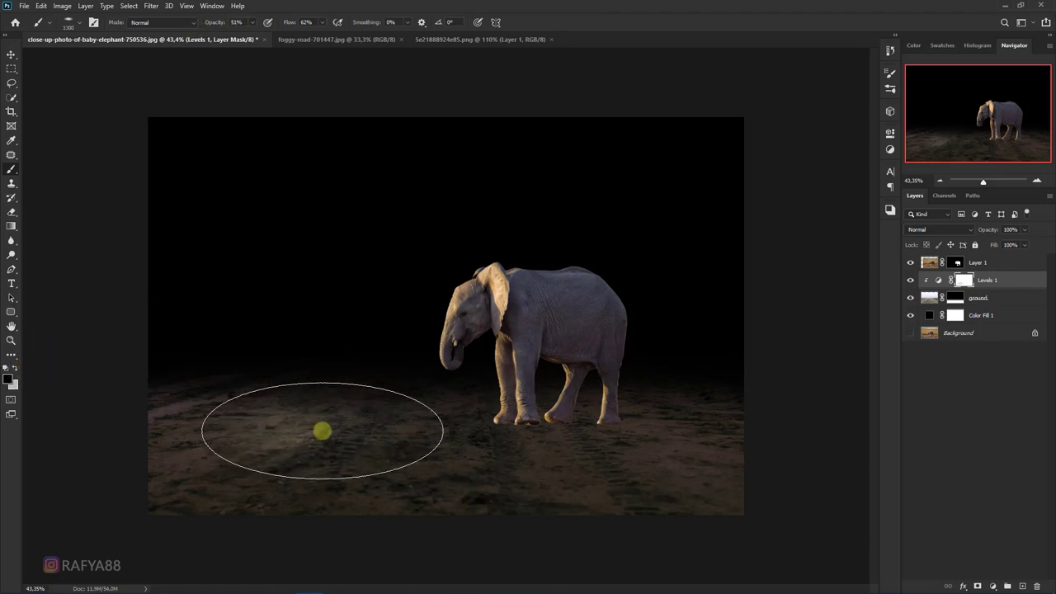
pyautogui.moveTo(322, 430)
pyautogui.mouseDown()
pyautogui.moveTo(389, 435)
pyautogui.moveTo(288, 434)
pyautogui.moveTo(483, 440)
pyautogui.moveTo(271, 434)
pyautogui.mouseUp()
pyautogui.press(']')
pyautogui.press(']')
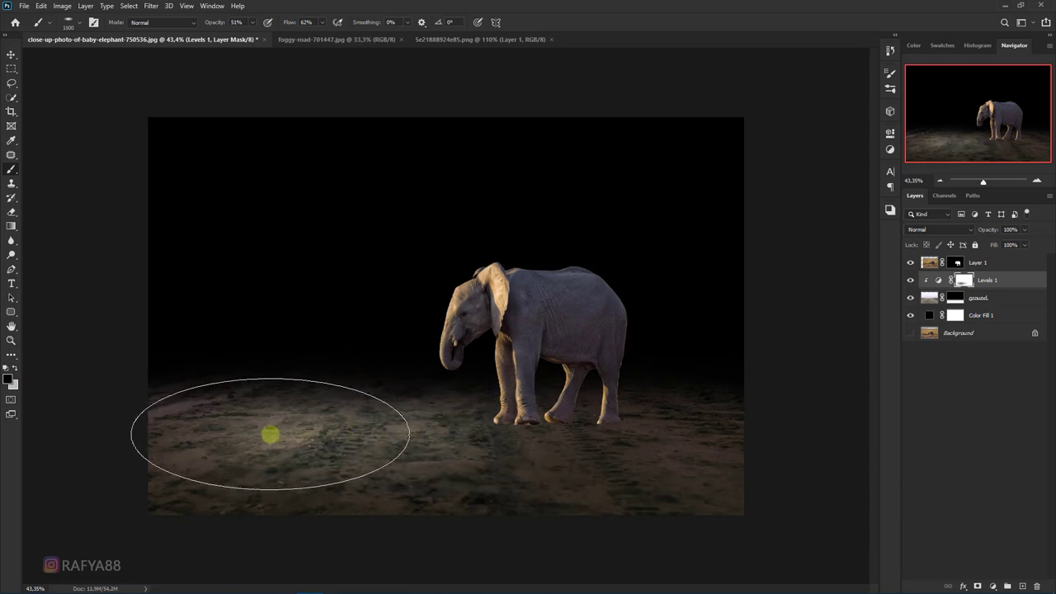
pyautogui.scroll(-3, 418, 358)
pyautogui.scroll(2, 339, 368)
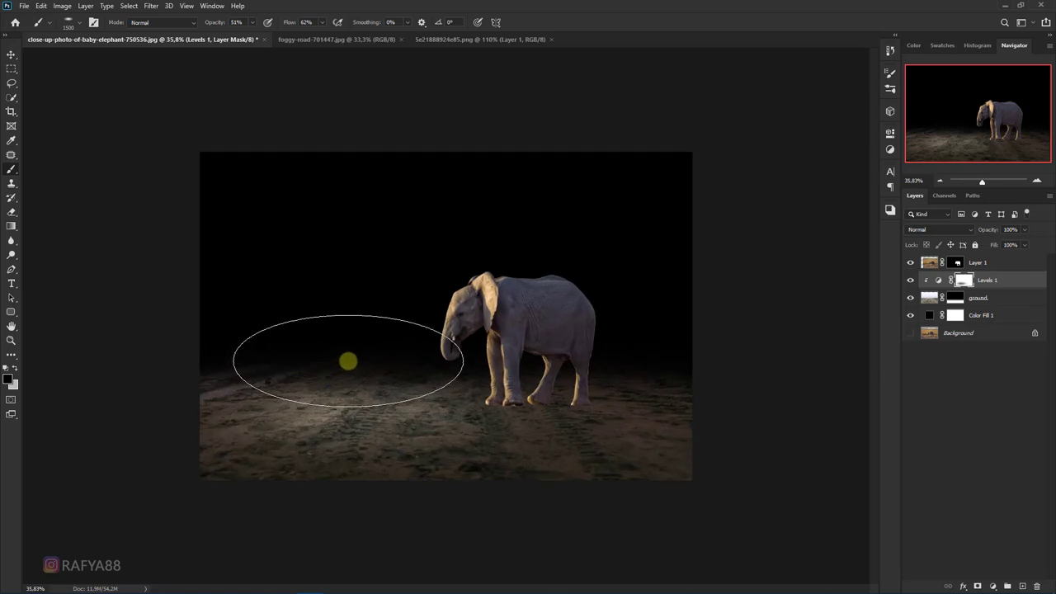
pyautogui.scroll(-1, 472, 280)
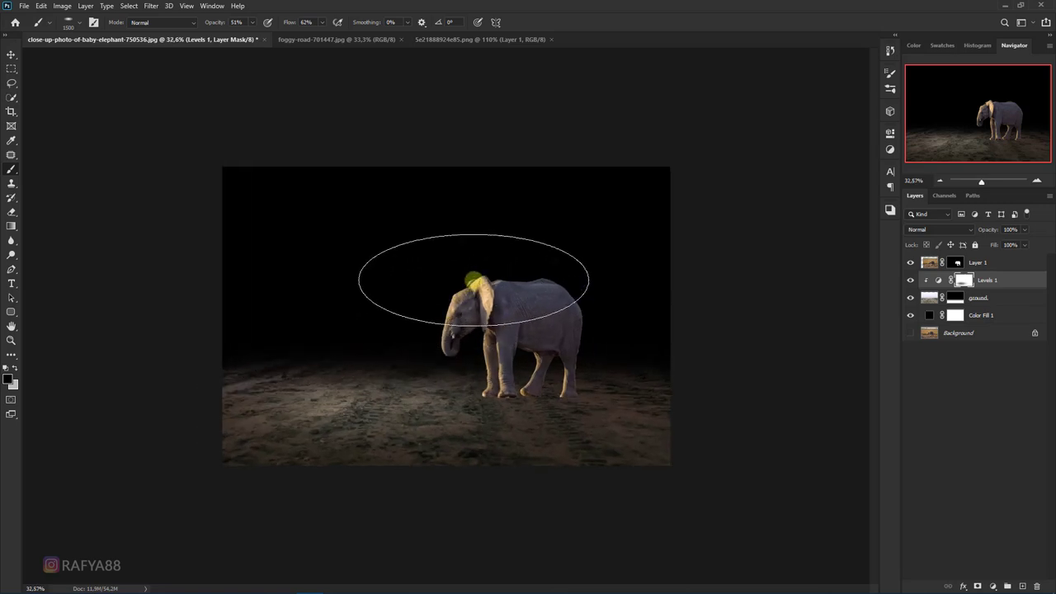
pyautogui.scroll(-1, 528, 281)
pyautogui.scroll(2, 594, 297)
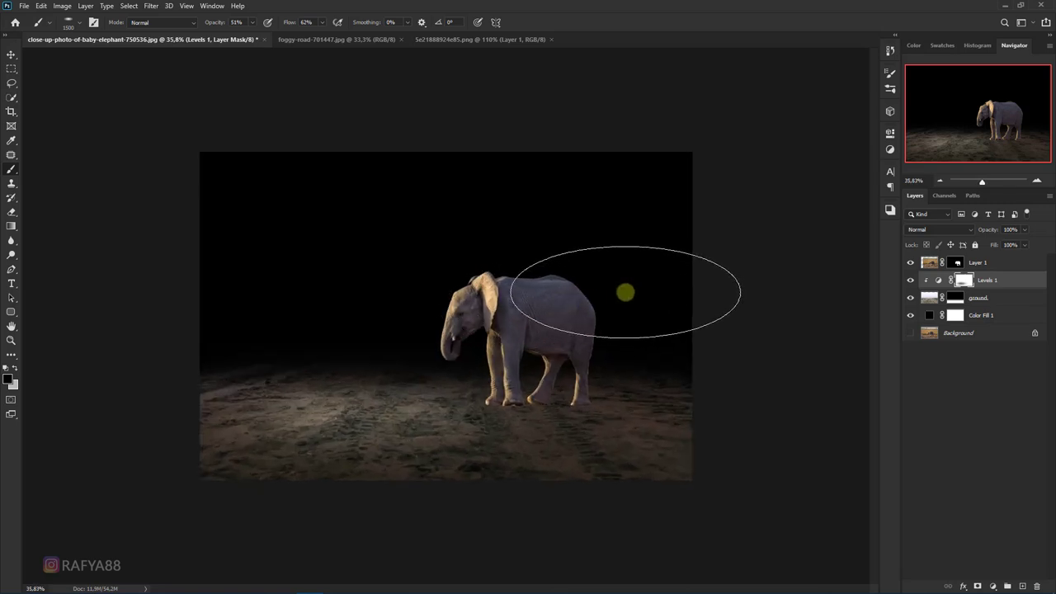
pyautogui.click(938, 279)
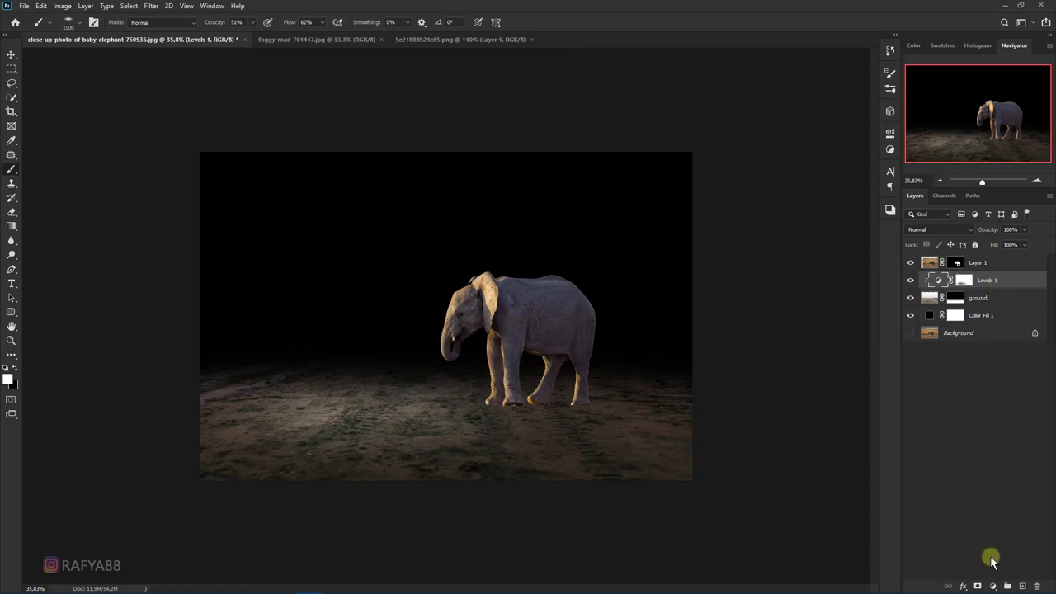
# Add a Brightness/Contrast adjustment with brightness lowered to -33
pyautogui.click(995, 586)
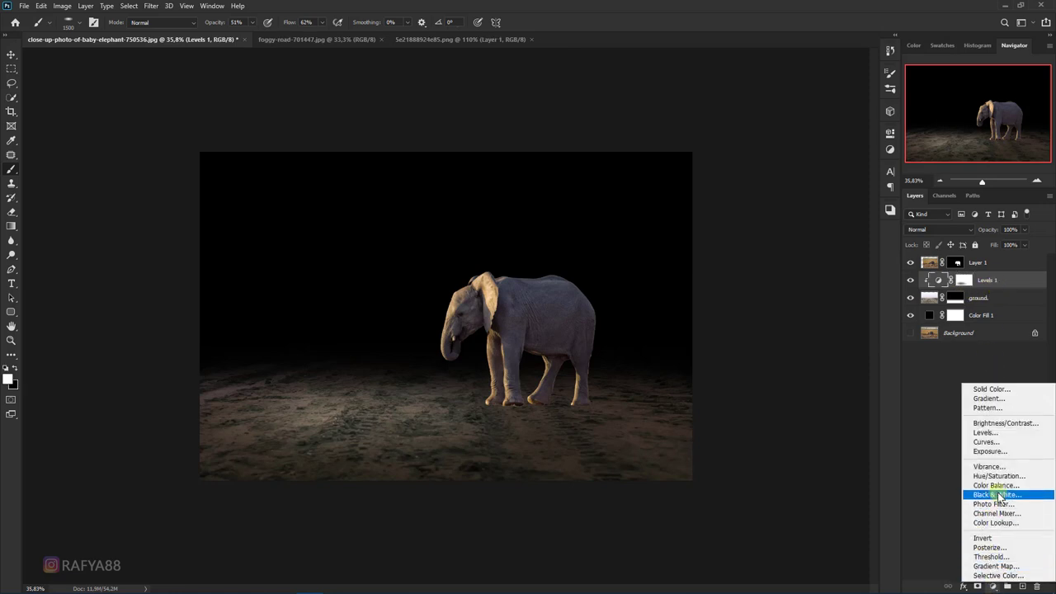
pyautogui.click(1014, 423)
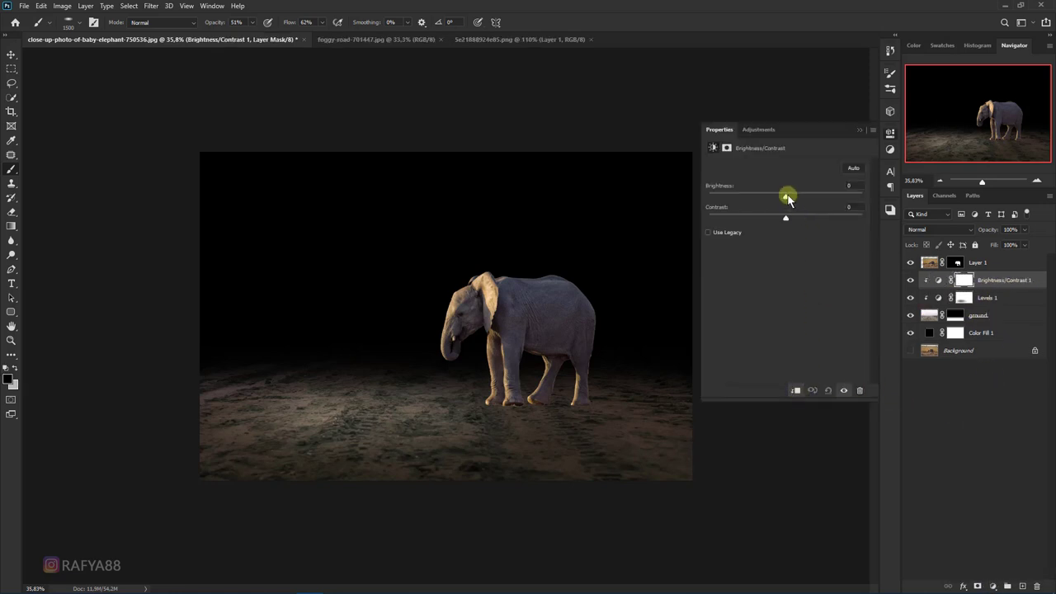
pyautogui.moveTo(788, 198)
pyautogui.mouseDown()
pyautogui.moveTo(797, 200)
pyautogui.moveTo(780, 198)
pyautogui.mouseUp()
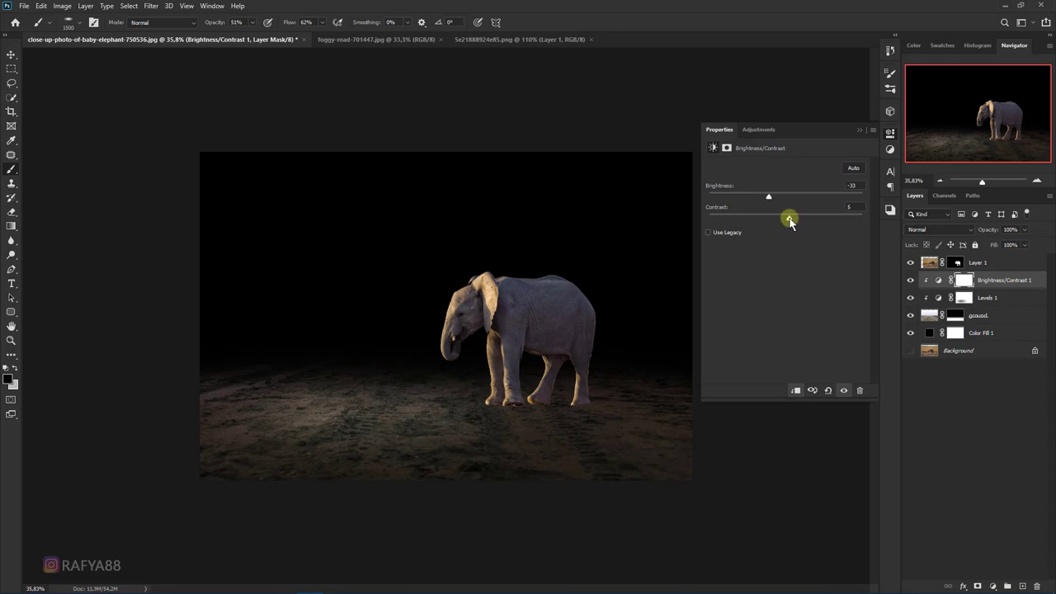
pyautogui.click(858, 134)
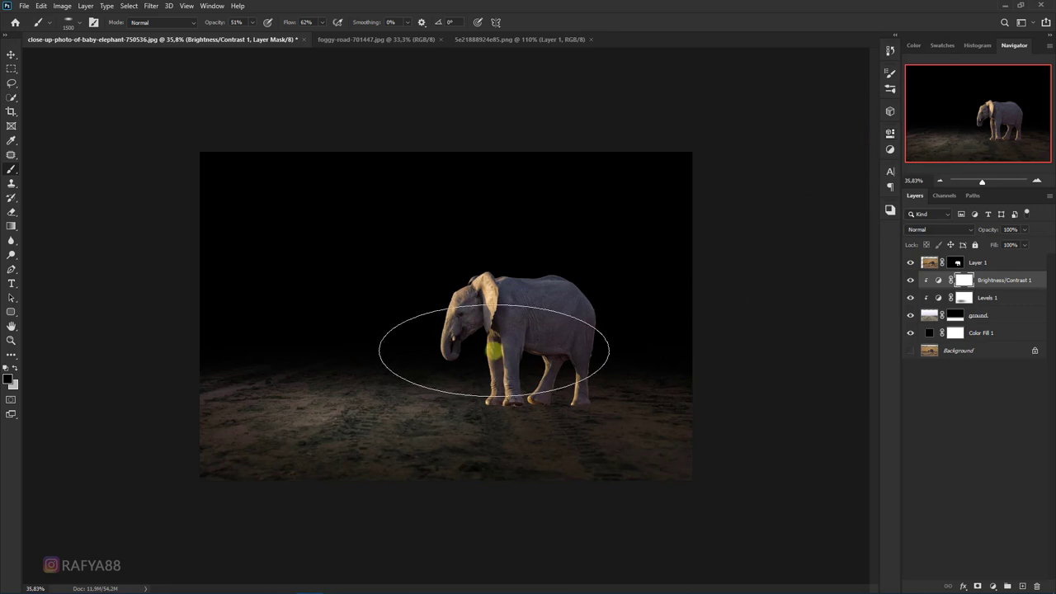
pyautogui.scroll(-2, 495, 341)
pyautogui.scroll(-1, 530, 311)
pyautogui.scroll(2, 531, 316)
pyautogui.scroll(1, 530, 316)
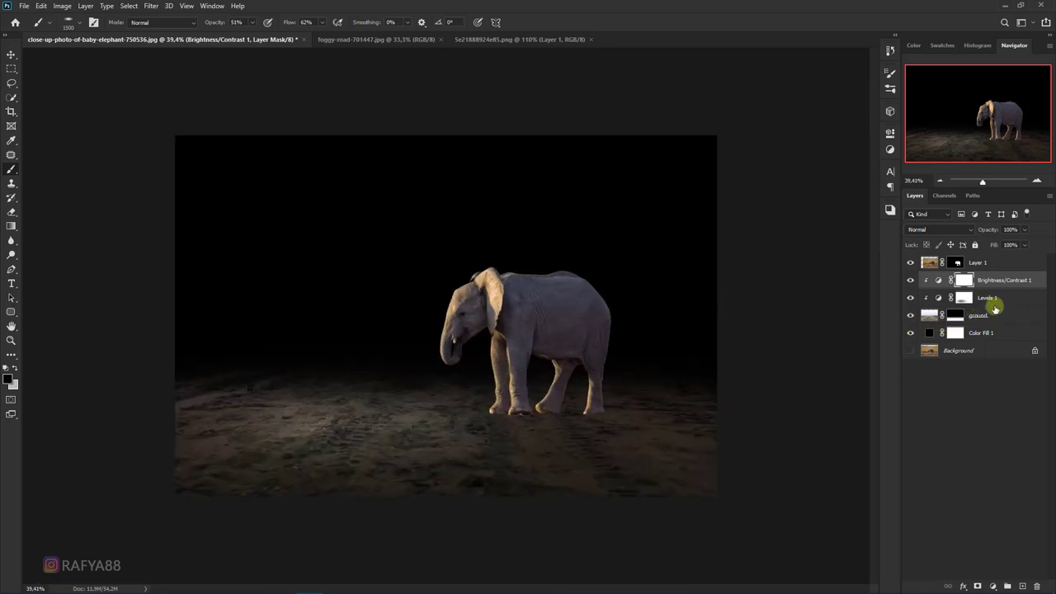
# Rename Layer 1 to 'elephant' and give it an orange color tag
pyautogui.doubleClick(979, 263)
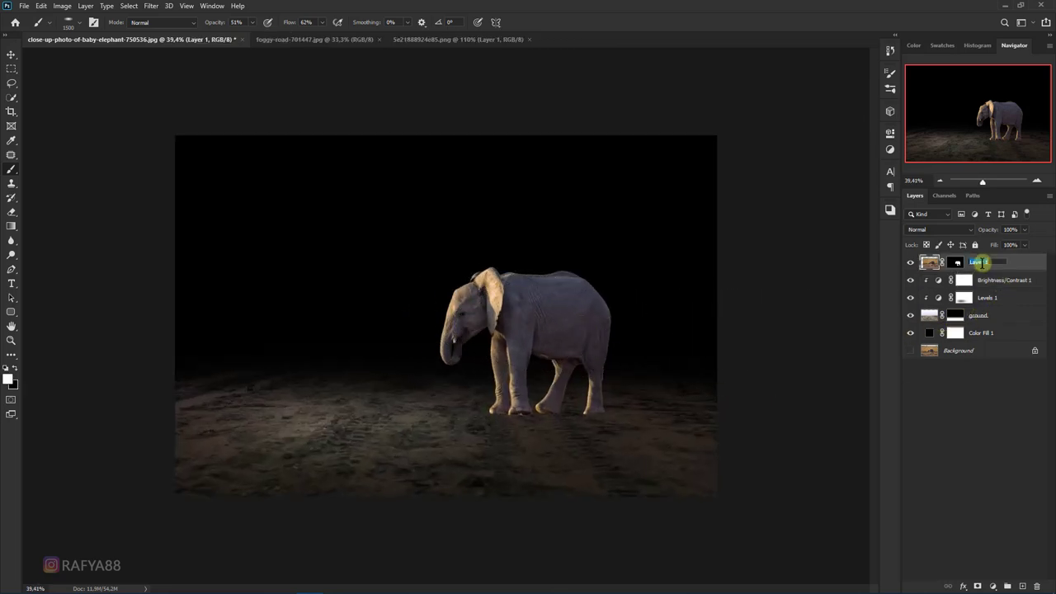
pyautogui.write('elephant')
pyautogui.press('Return')
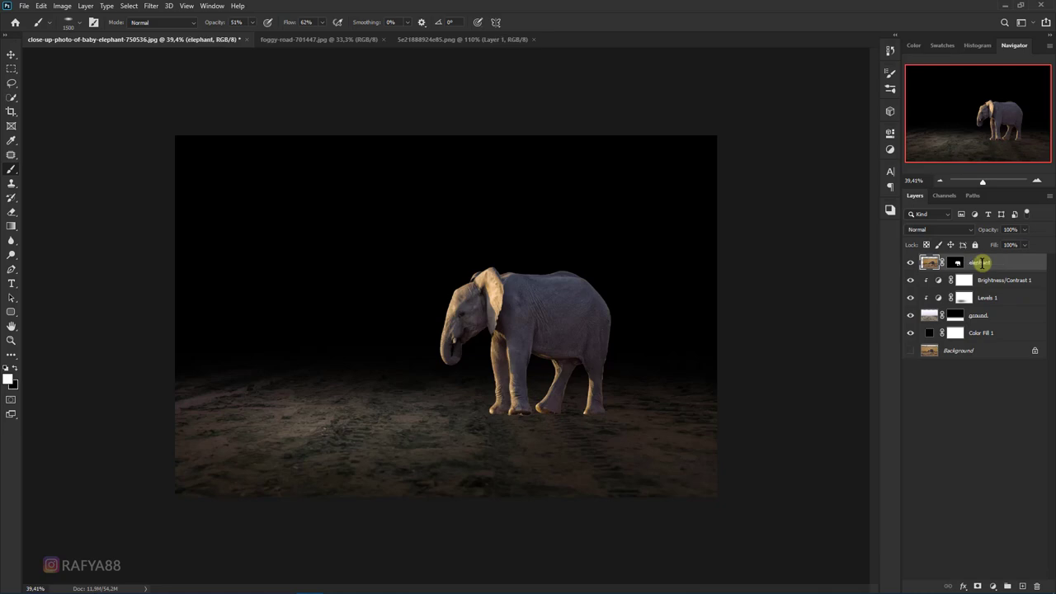
pyautogui.rightClick(1005, 267)
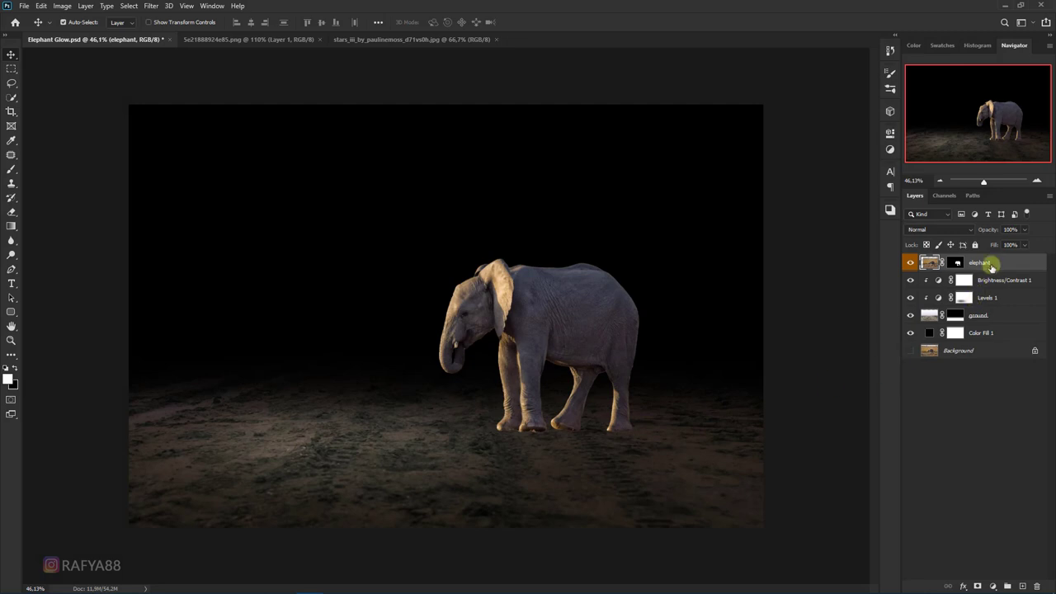
# Add a Levels adjustment clipped to the elephant, with its output white level lowered to darken it
pyautogui.click(992, 585)
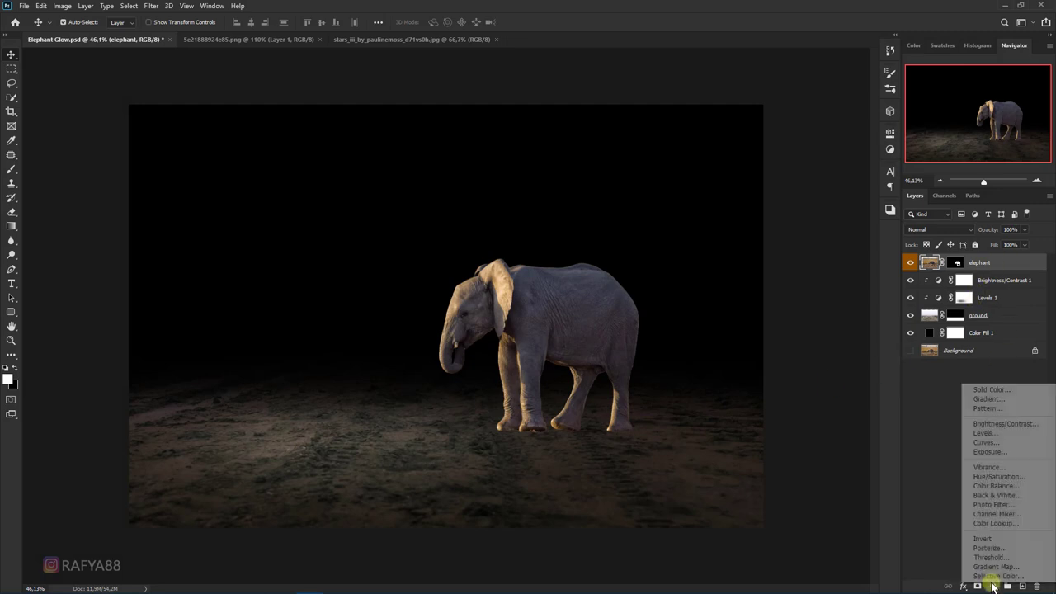
pyautogui.click(1005, 433)
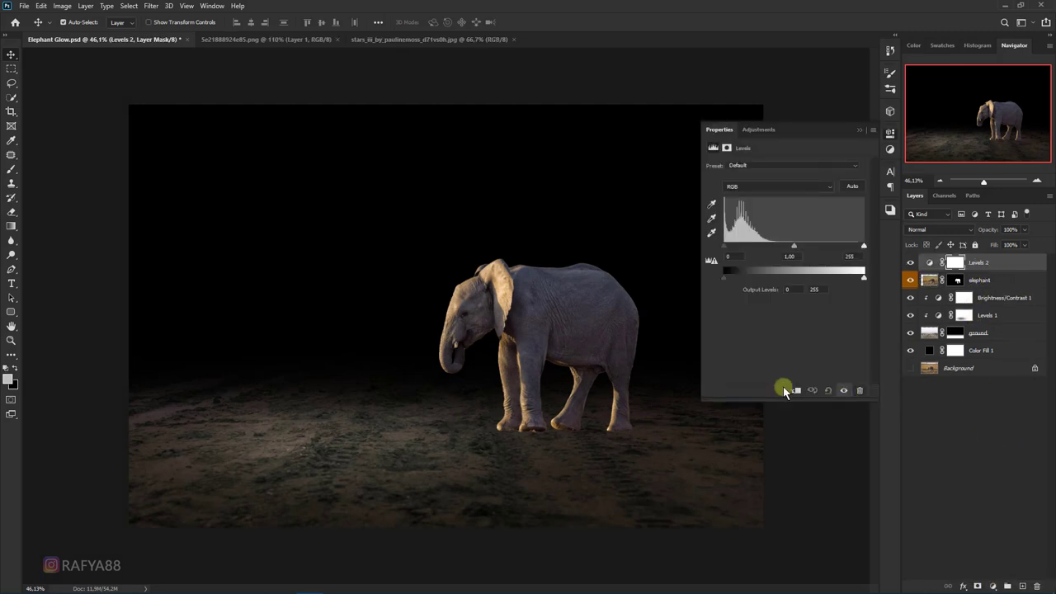
pyautogui.click(794, 391)
pyautogui.moveTo(862, 281); pyautogui.dragTo(801, 281)
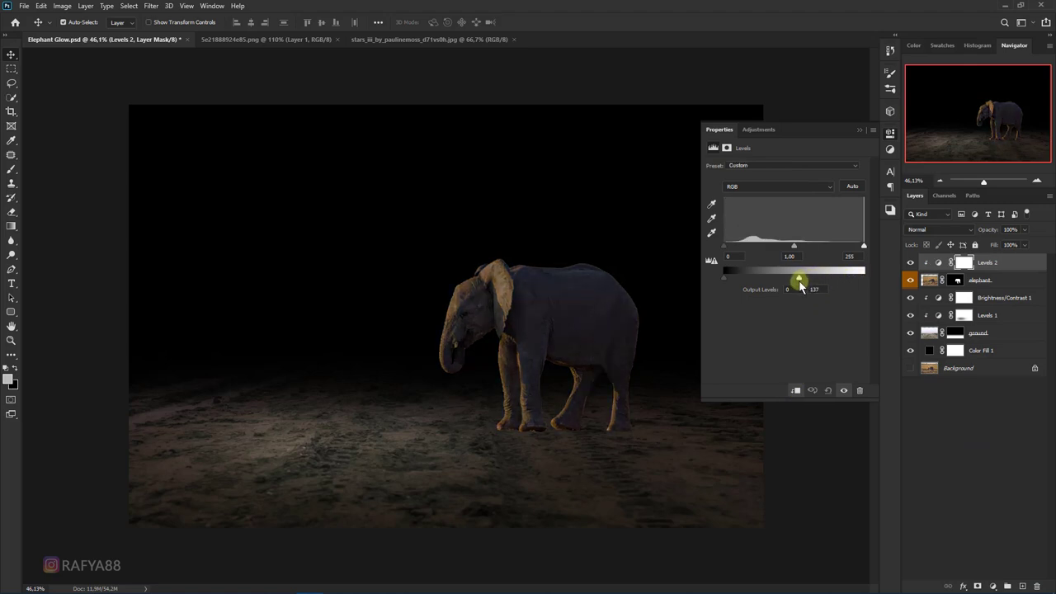
pyautogui.click(865, 132)
pyautogui.scroll(3, 481, 338)
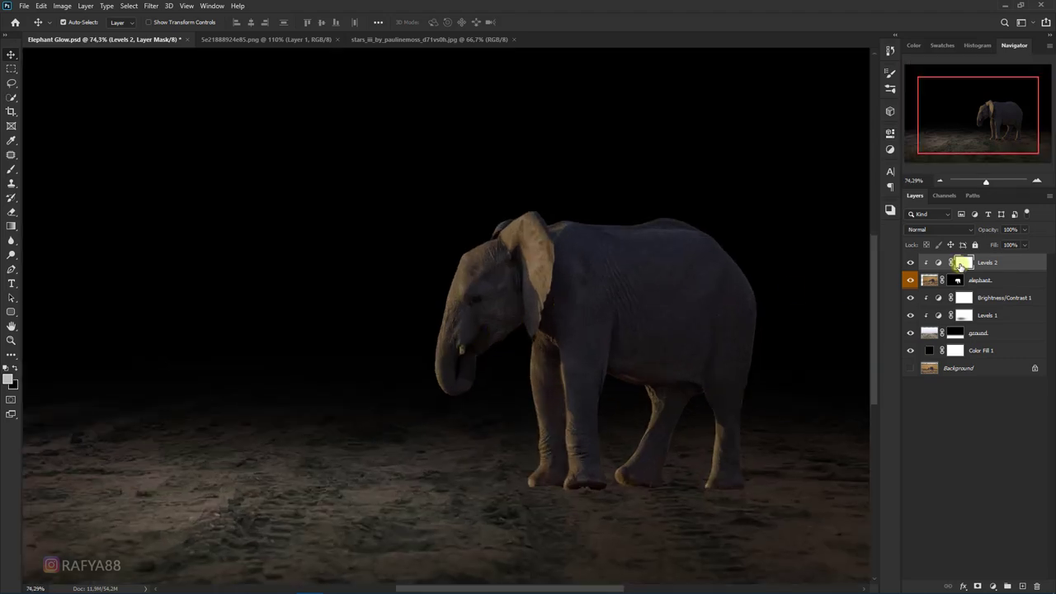
# Paint the Levels 2 mask with a smaller soft brush to keep the forehead, ear and legs lit
pyautogui.click(12, 169)
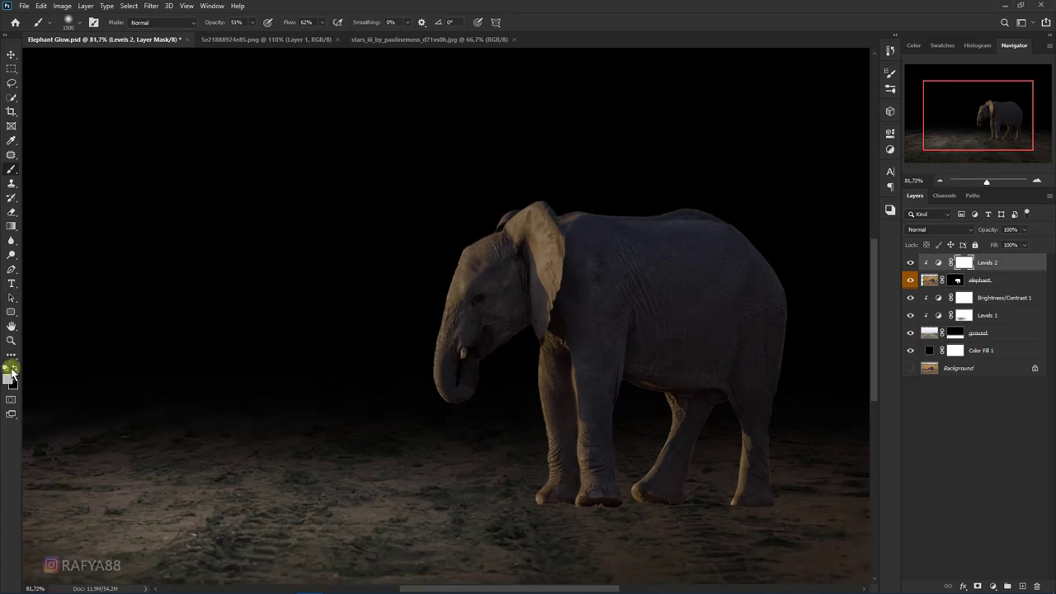
pyautogui.press('[')
pyautogui.press('[')
pyautogui.press('[')
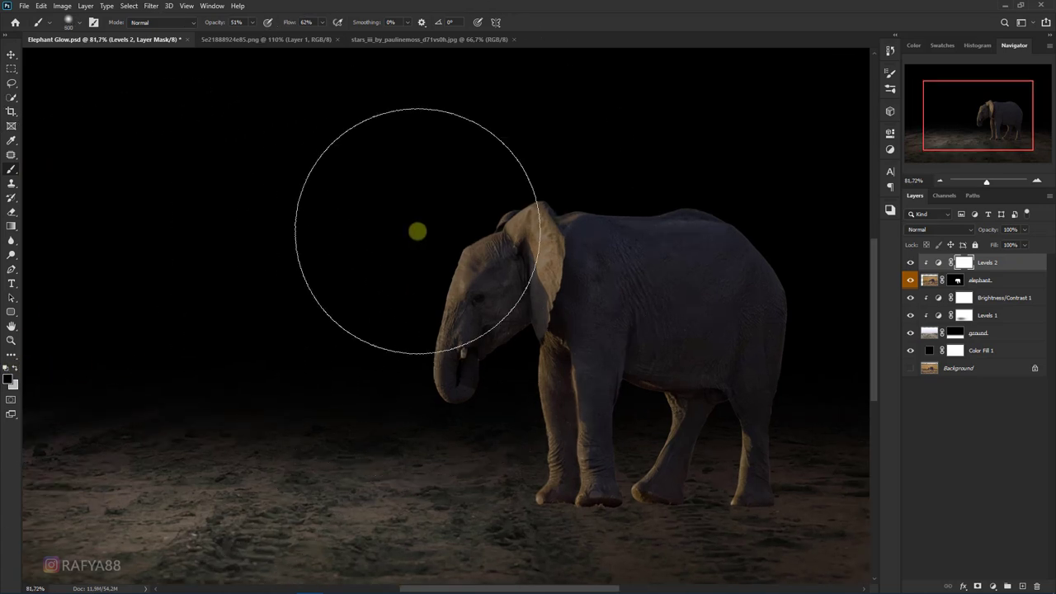
pyautogui.scroll(2, 470, 250)
pyautogui.scroll(1, 470, 250)
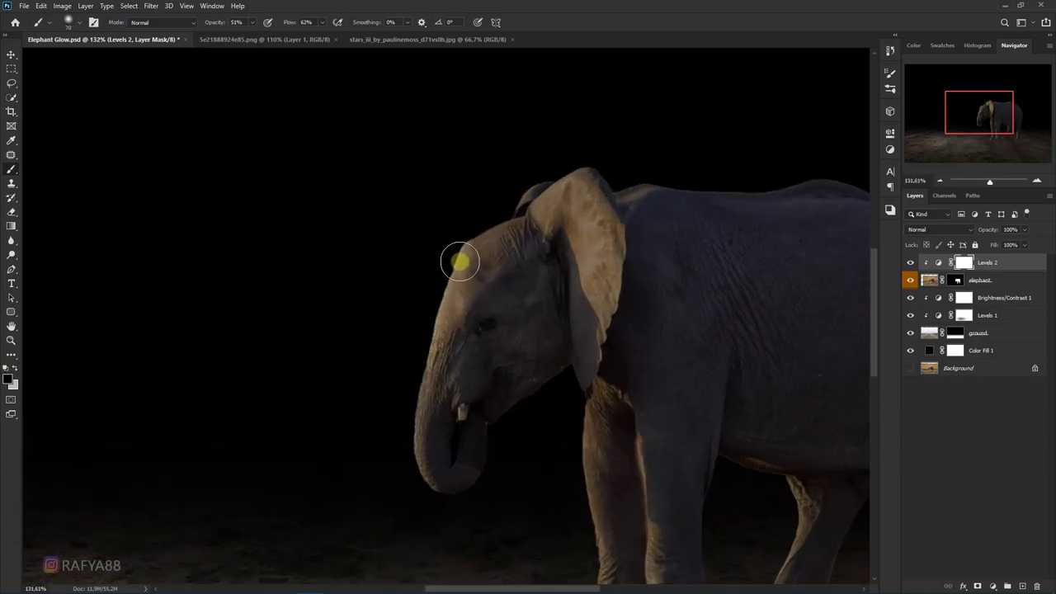
pyautogui.moveTo(415, 376)
pyautogui.mouseDown()
pyautogui.moveTo(490, 229)
pyautogui.moveTo(571, 210)
pyautogui.moveTo(422, 370)
pyautogui.moveTo(391, 444)
pyautogui.mouseUp()
pyautogui.scroll(-2, 386, 347)
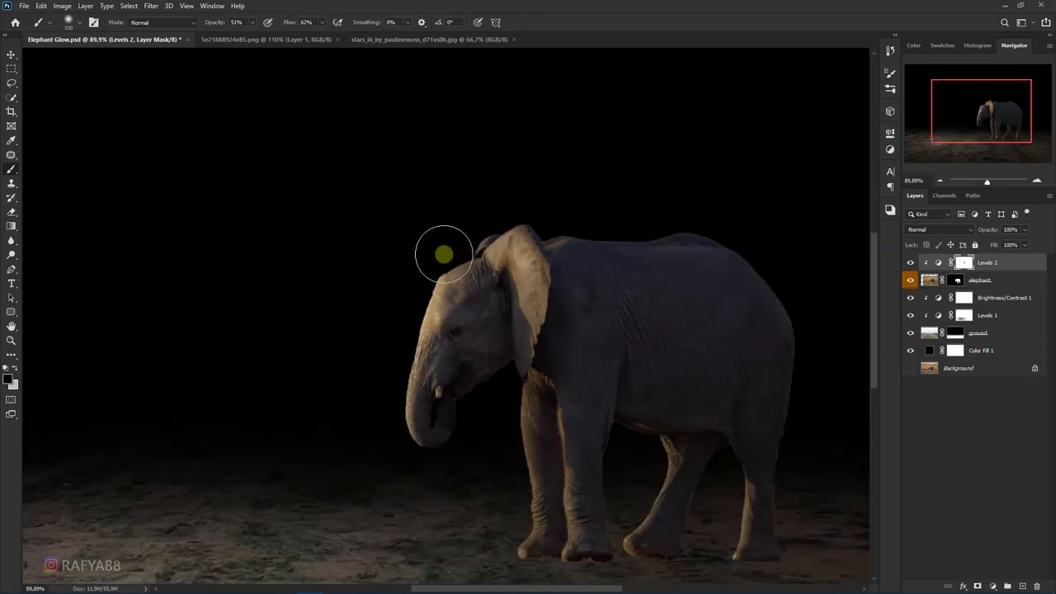
pyautogui.scroll(-1, 464, 234)
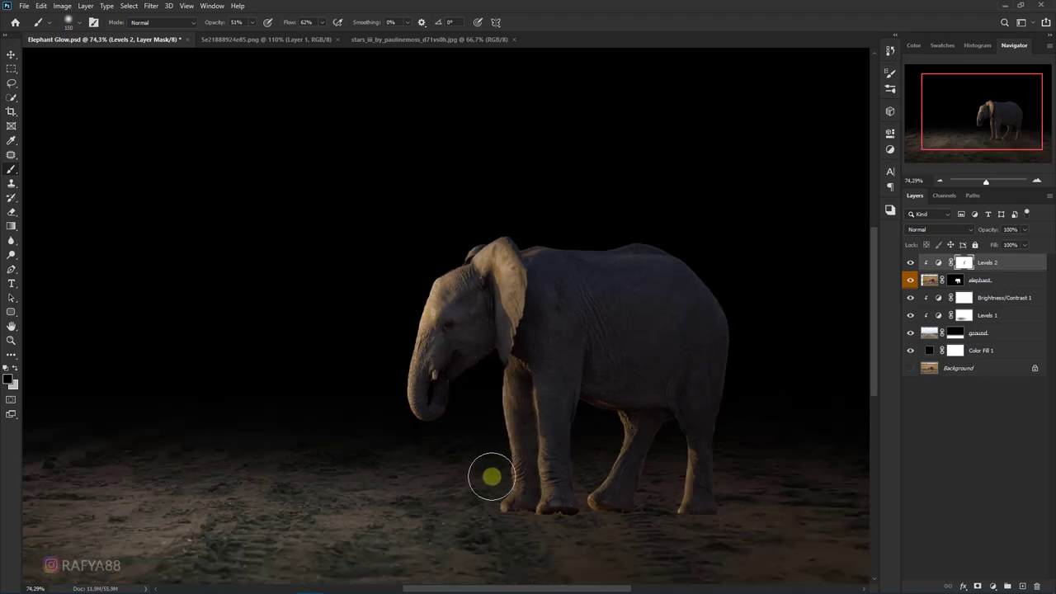
pyautogui.press('[')
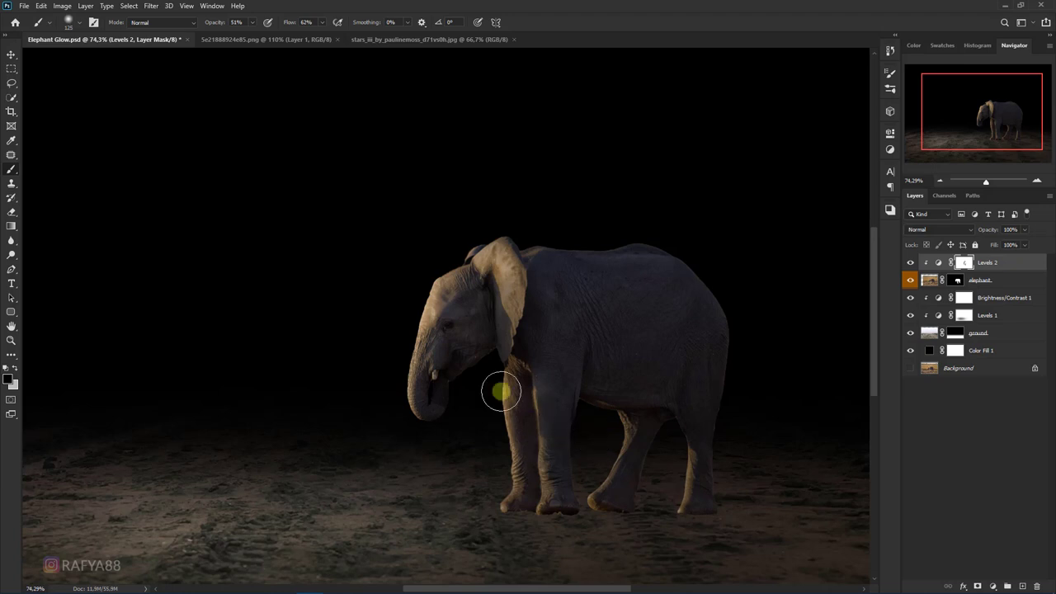
pyautogui.scroll(-2, 502, 389)
pyautogui.scroll(1, 477, 350)
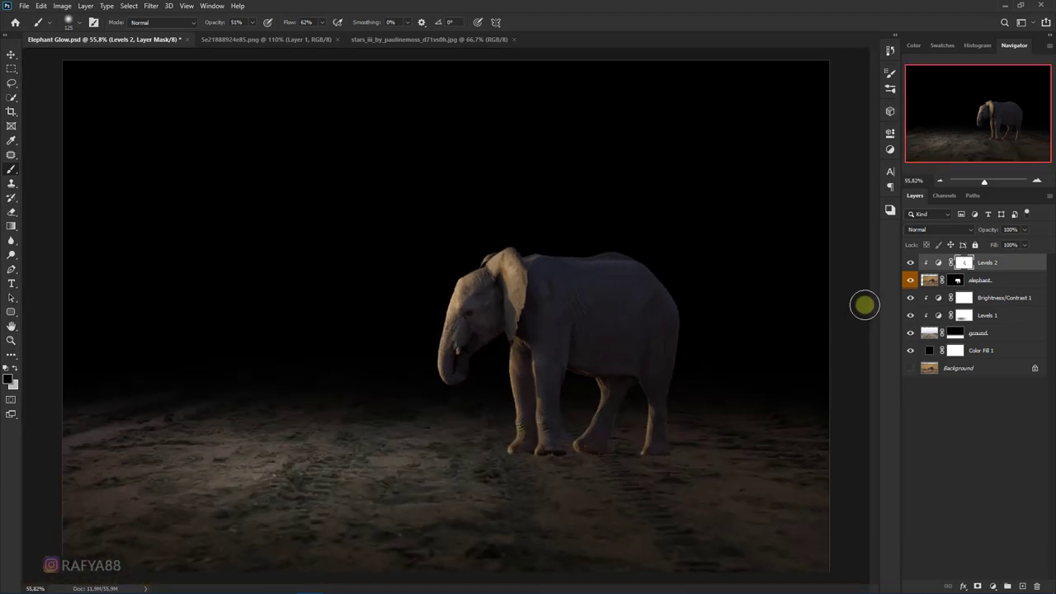
pyautogui.click(910, 262)
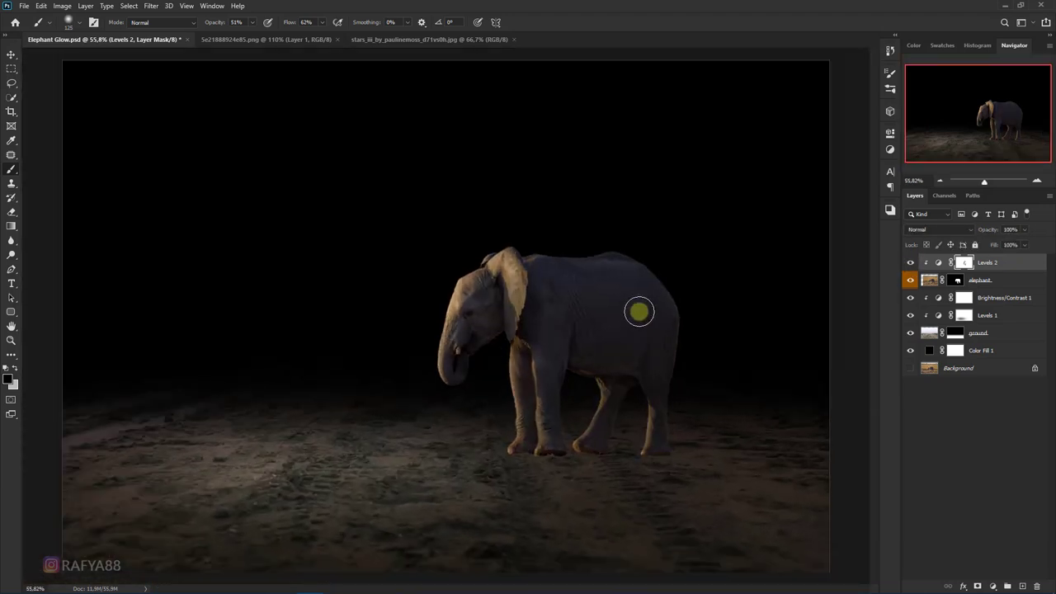
pyautogui.scroll(-1, 655, 325)
# Create a new Layer 1 above the elephant set to Multiply blending
pyautogui.click(1021, 585)
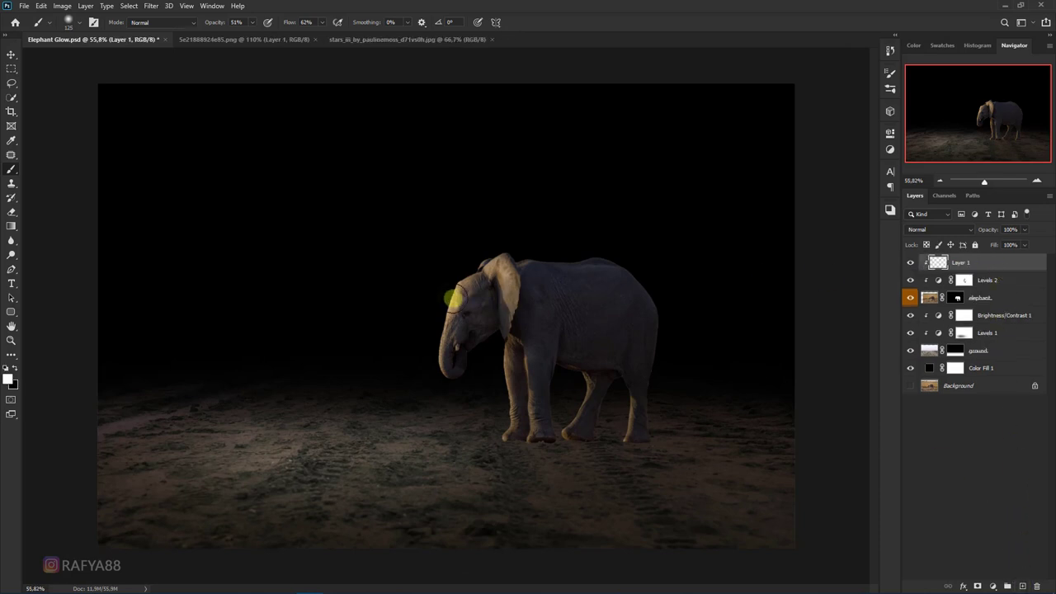
pyautogui.scroll(1, 454, 299)
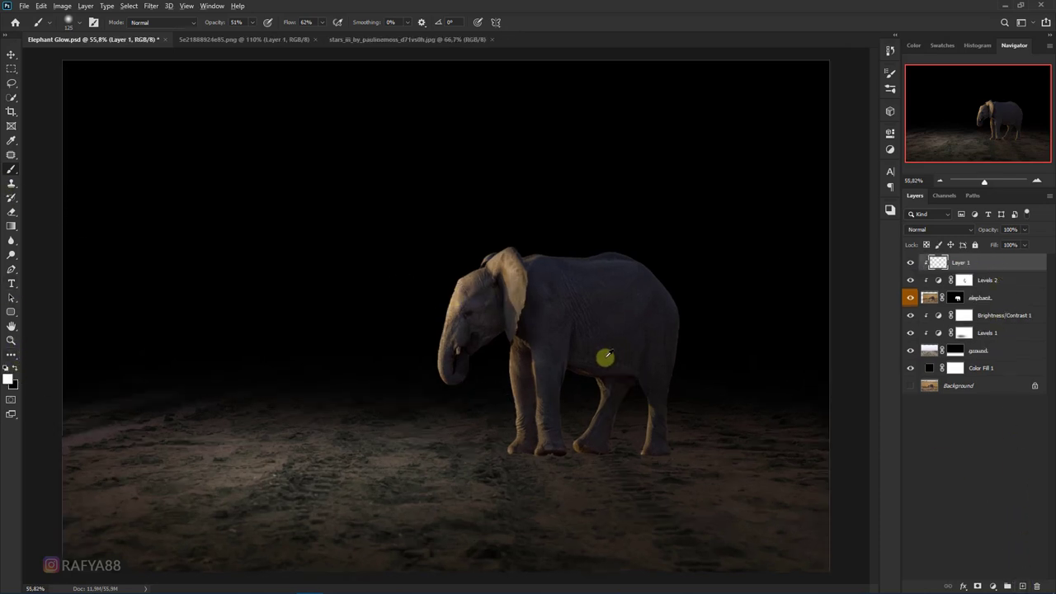
pyautogui.scroll(4, 660, 365)
pyautogui.scroll(3, 701, 365)
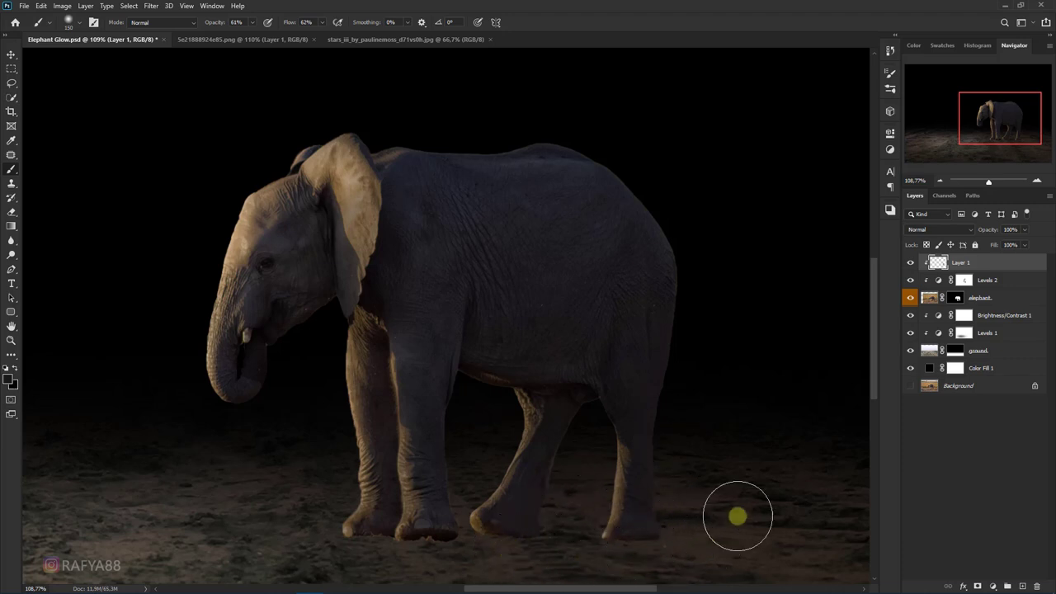
pyautogui.click(930, 231)
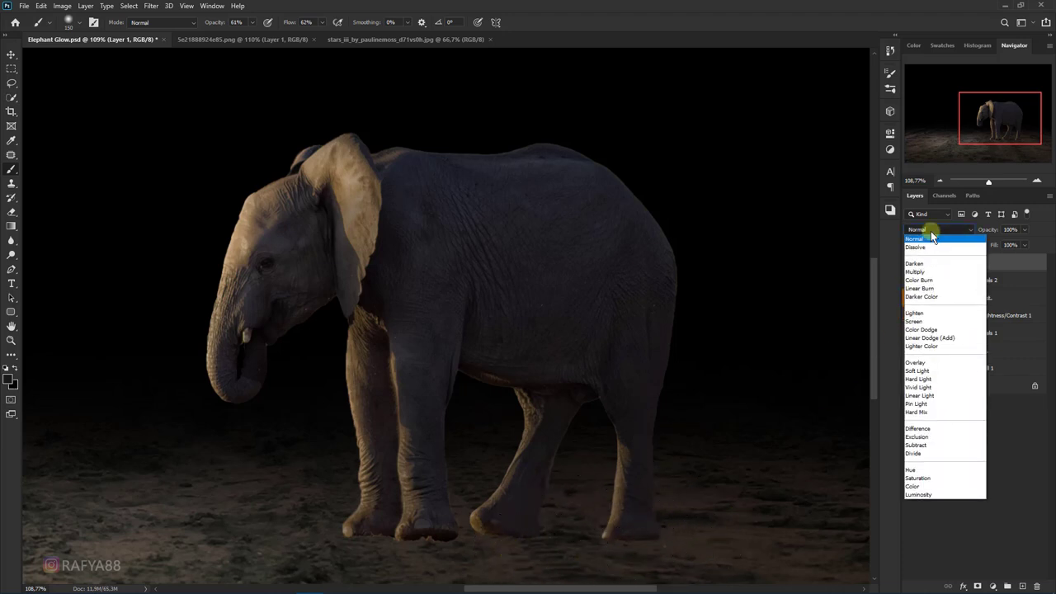
pyautogui.click(923, 271)
# Paint dark shading on the elephant's back and rear with 150–300 px brushes, at 84% opacity
pyautogui.press(']')
pyautogui.press(']')
pyautogui.press(']')
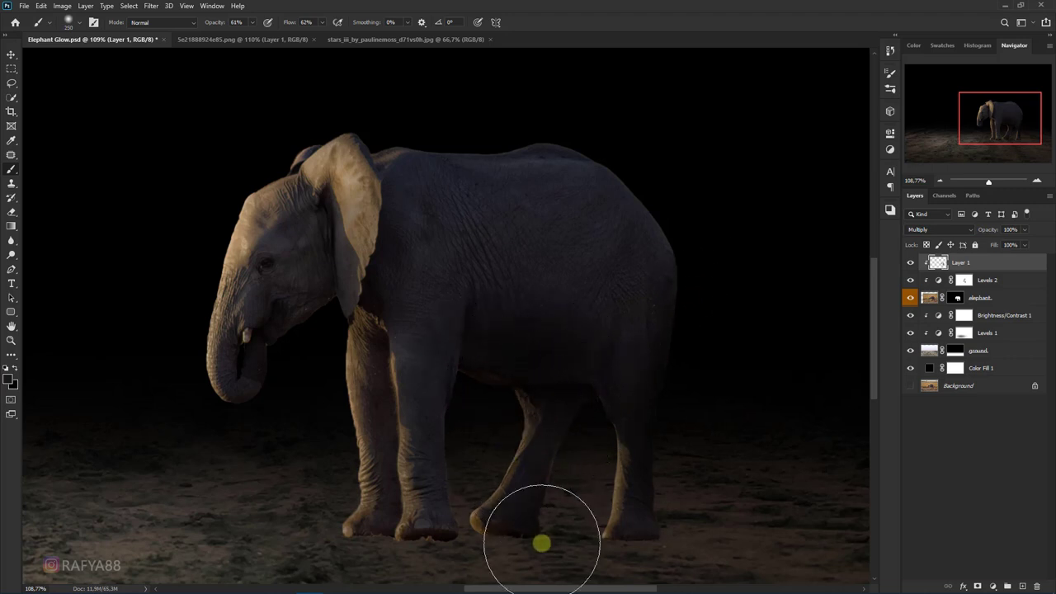
pyautogui.scroll(-2, 536, 454)
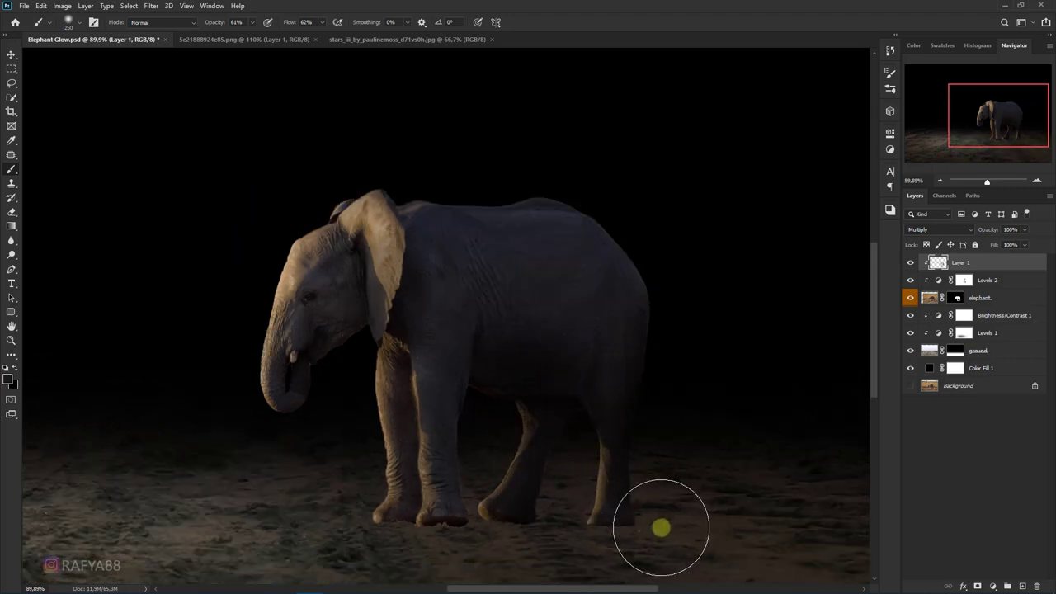
pyautogui.scroll(-1, 561, 515)
pyautogui.press('[')
pyautogui.press('[')
pyautogui.press('[')
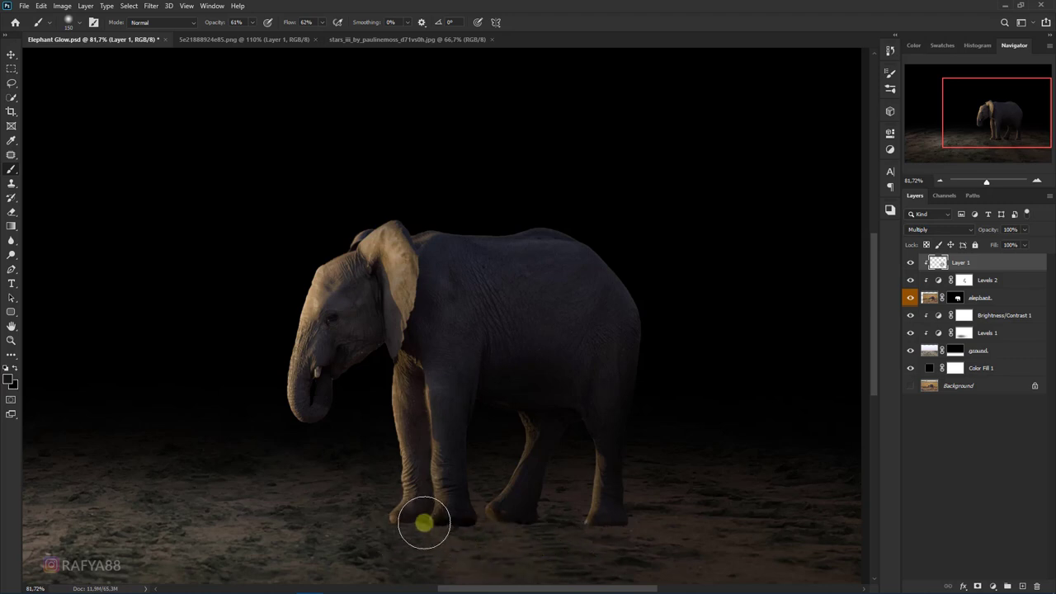
pyautogui.press(']')
pyautogui.press(']')
pyautogui.press(']')
pyautogui.press(']')
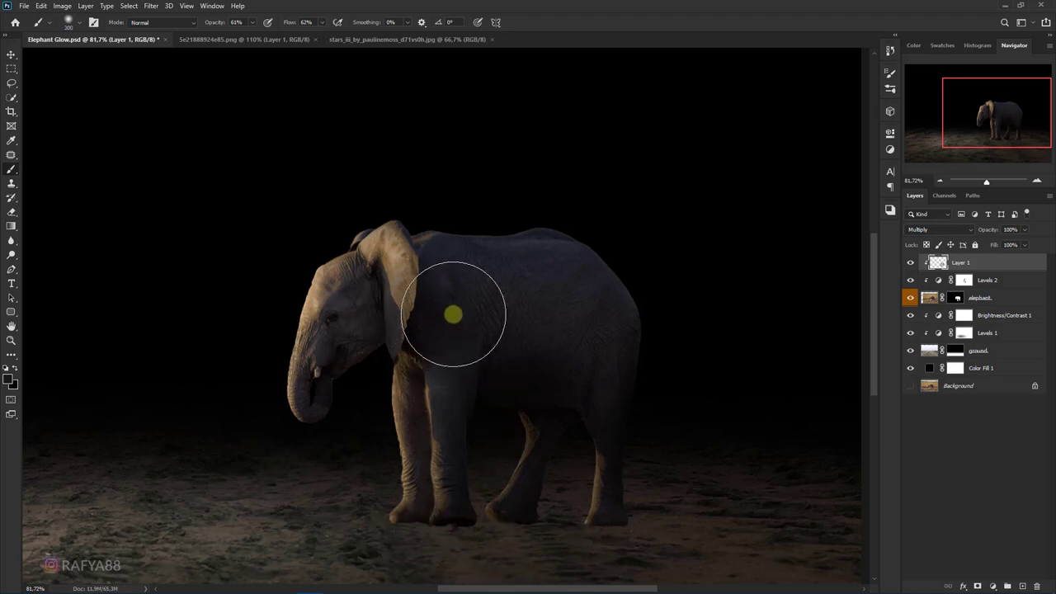
pyautogui.press(']')
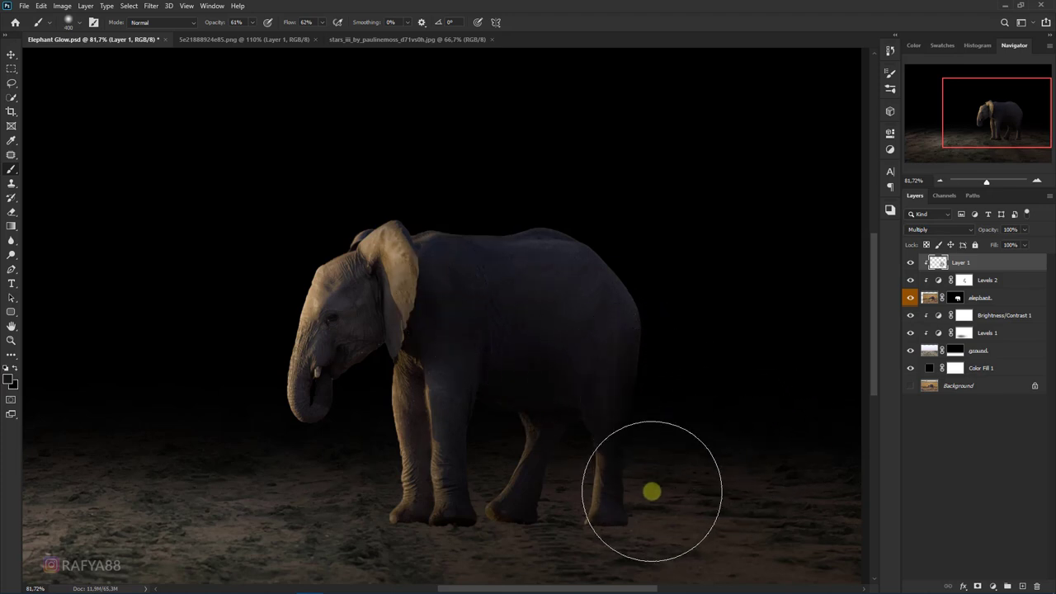
pyautogui.scroll(-2, 634, 422)
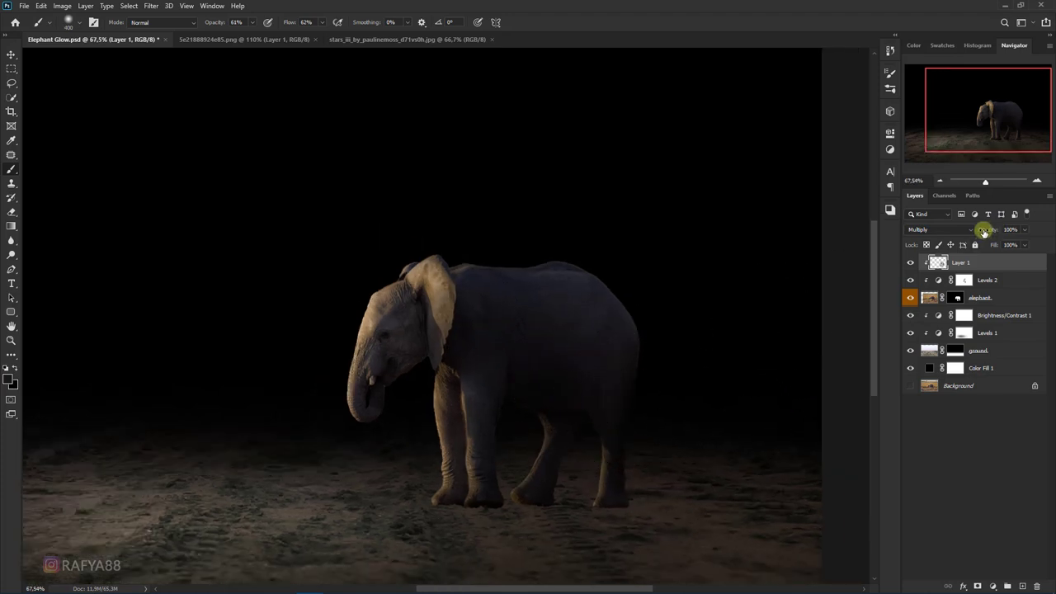
pyautogui.scroll(-3, 537, 259)
pyautogui.scroll(-1, 542, 253)
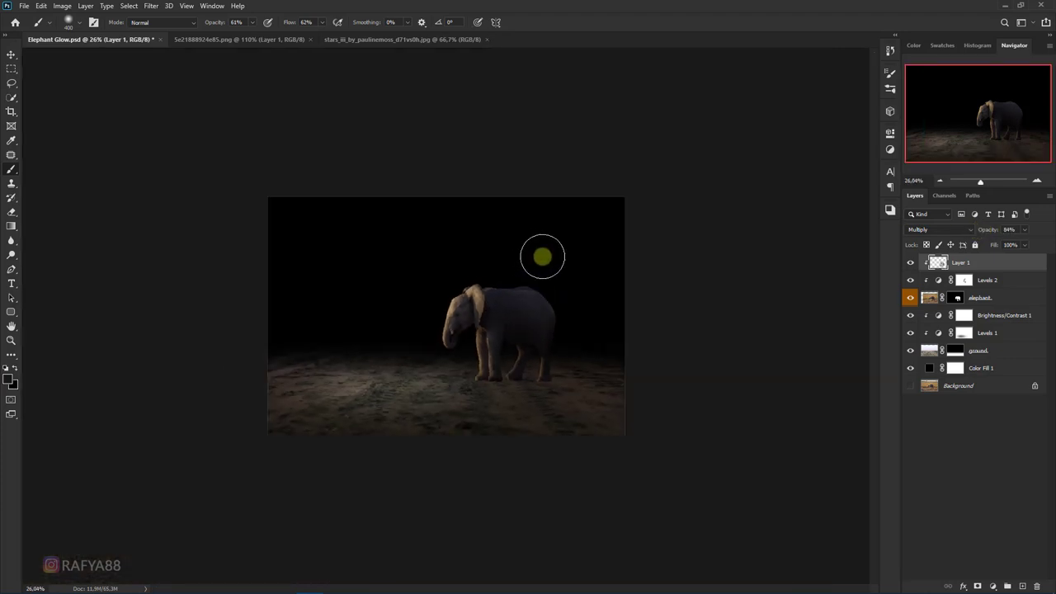
pyautogui.scroll(1, 547, 256)
pyautogui.scroll(1, 547, 250)
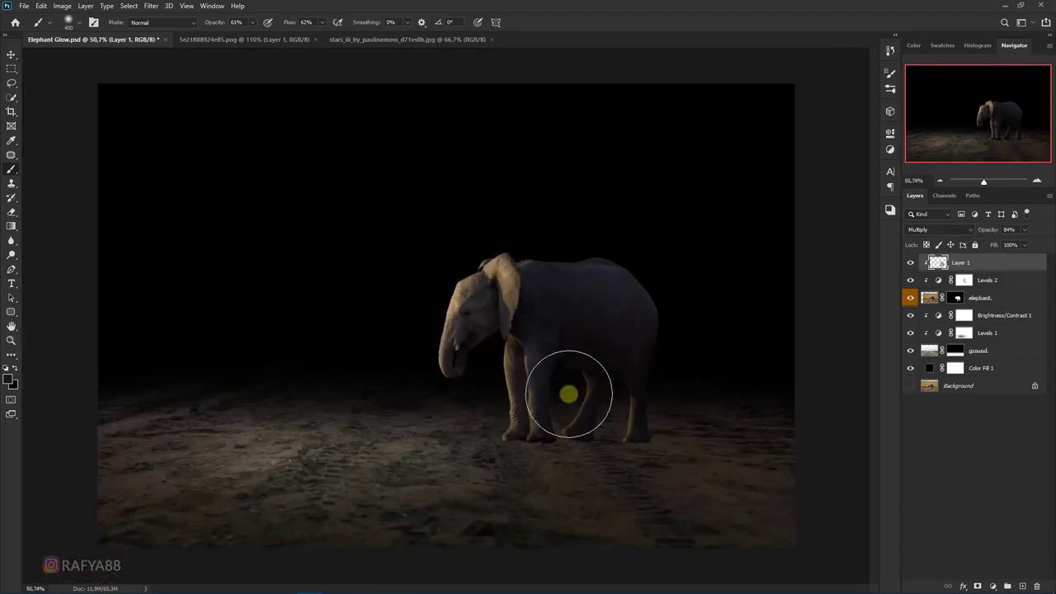
pyautogui.scroll(1, 613, 469)
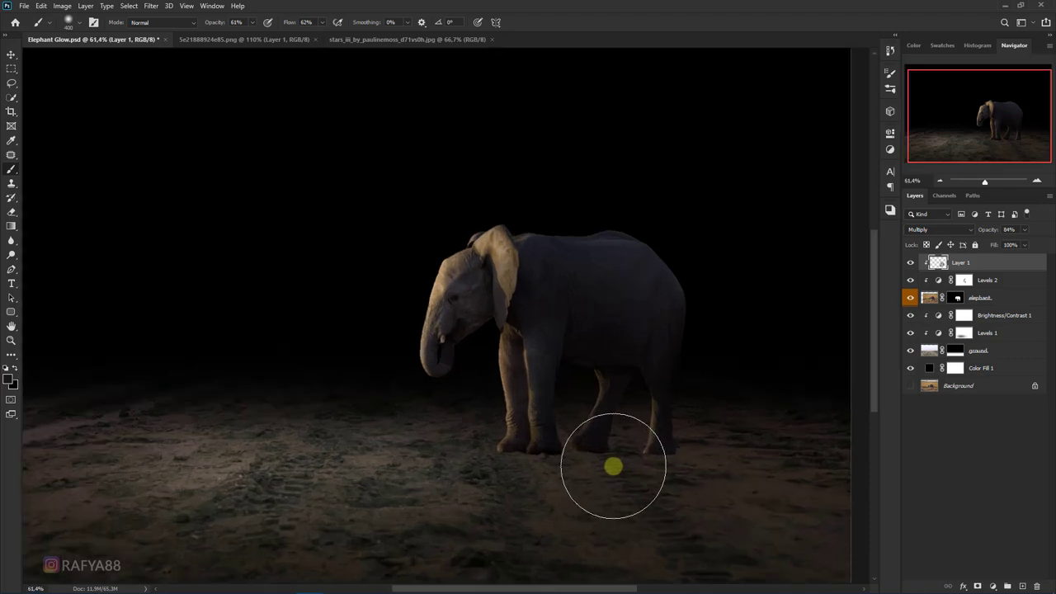
pyautogui.hotkey('ctrl', 'z')
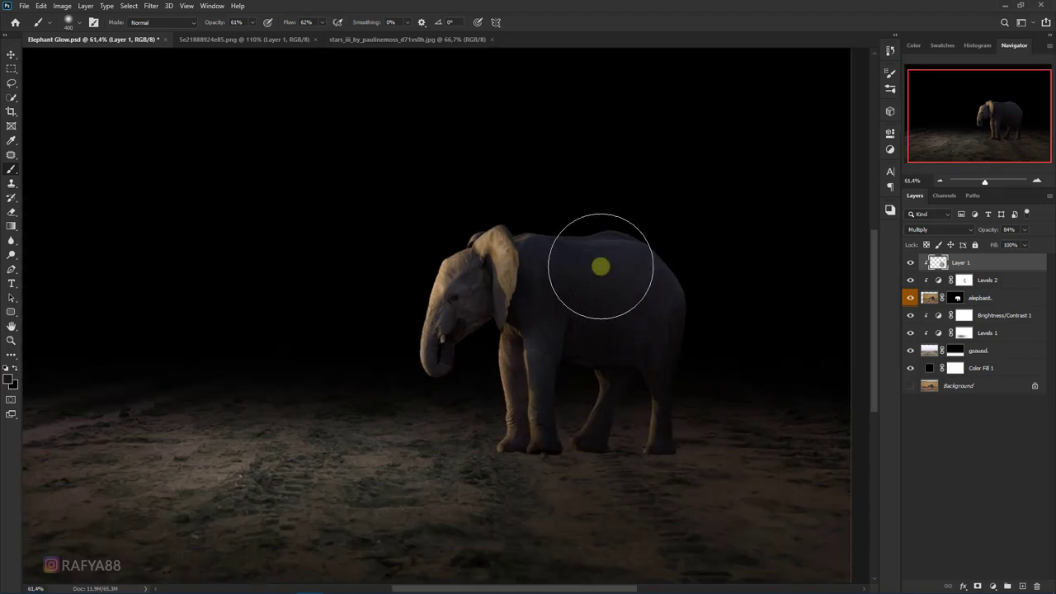
pyautogui.scroll(1, 652, 248)
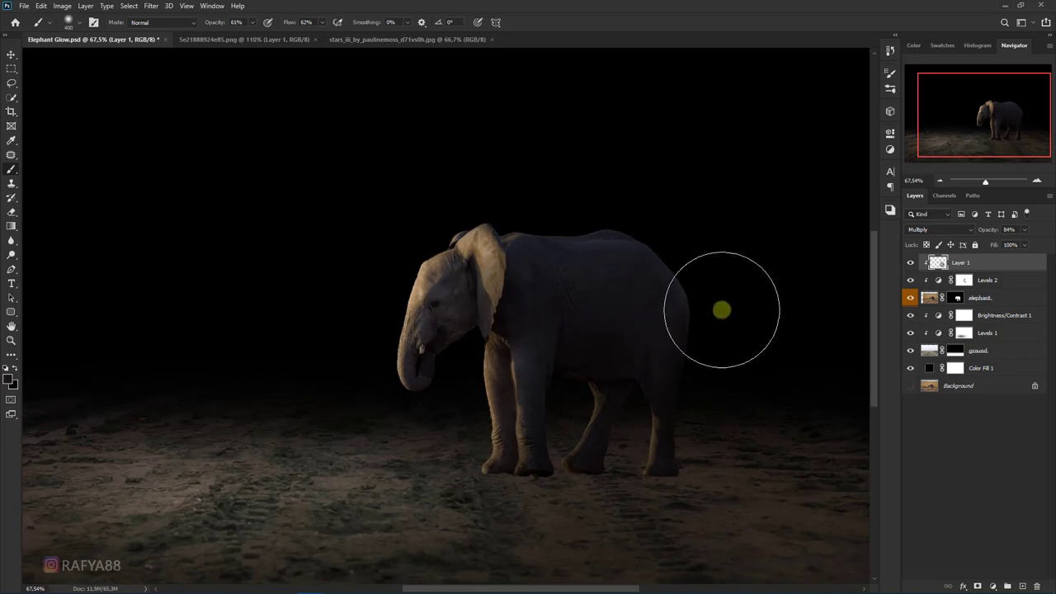
pyautogui.scroll(-2, 718, 310)
pyautogui.scroll(-1, 709, 276)
pyautogui.scroll(-1, 685, 264)
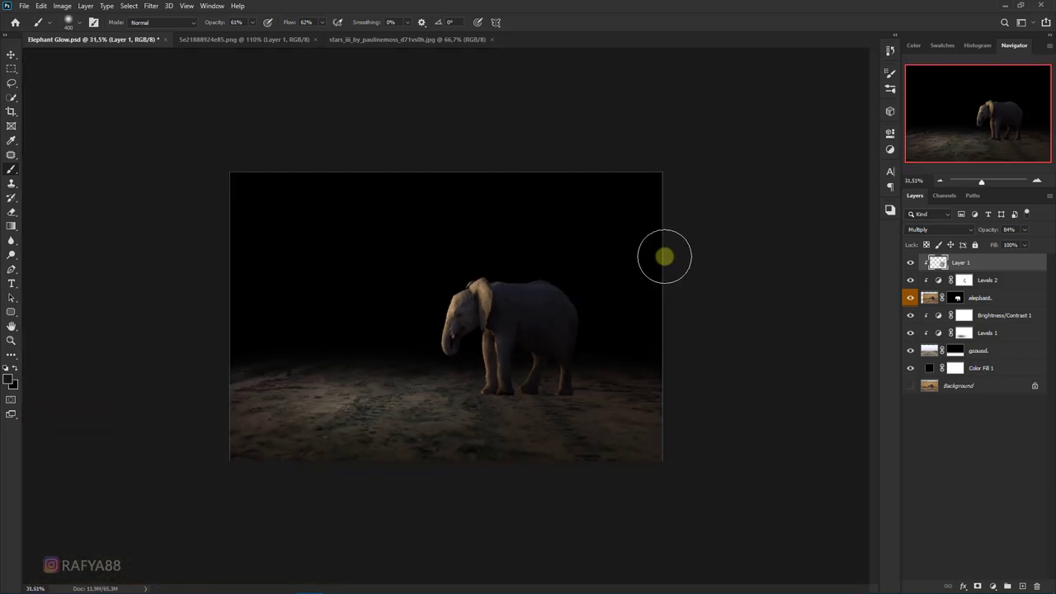
pyautogui.scroll(2, 660, 254)
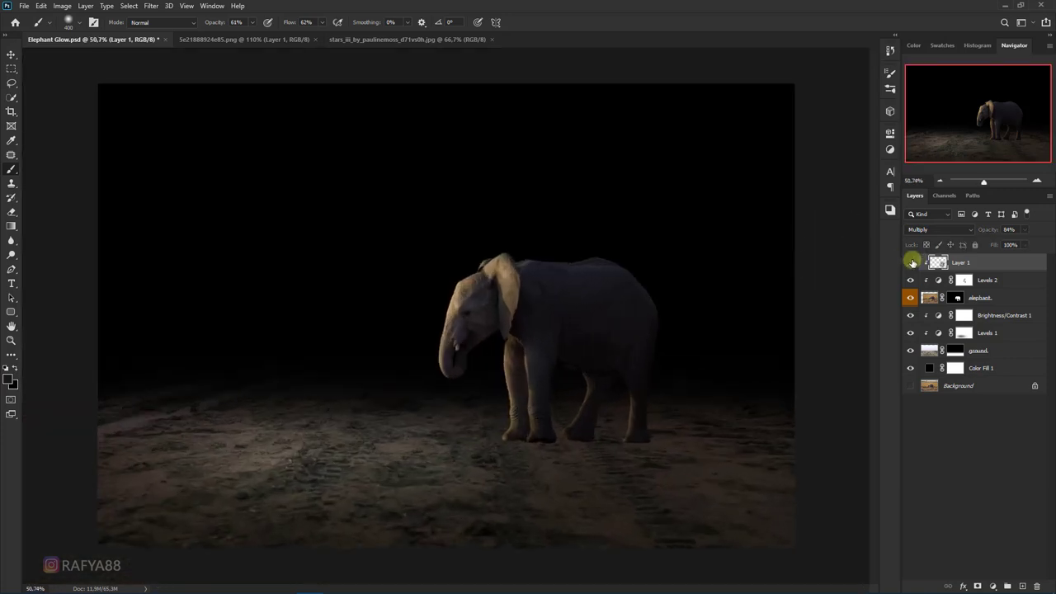
# Add Layer 2 above Brightness/Contrast 1 and draw a polygonal wedge selection from the feet rightward
pyautogui.click(911, 262)
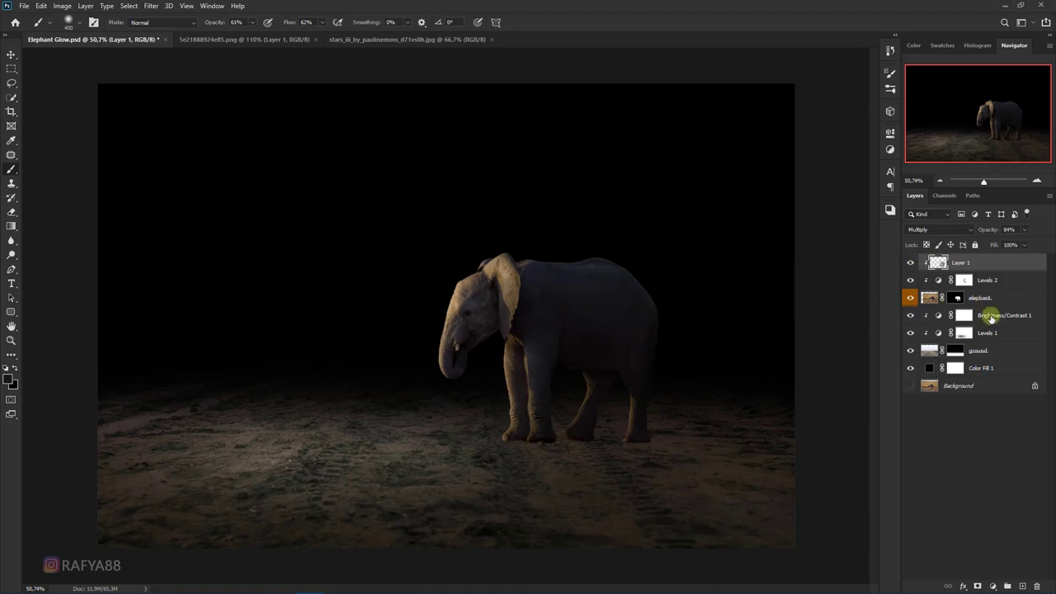
pyautogui.click(992, 319)
pyautogui.click(1023, 586)
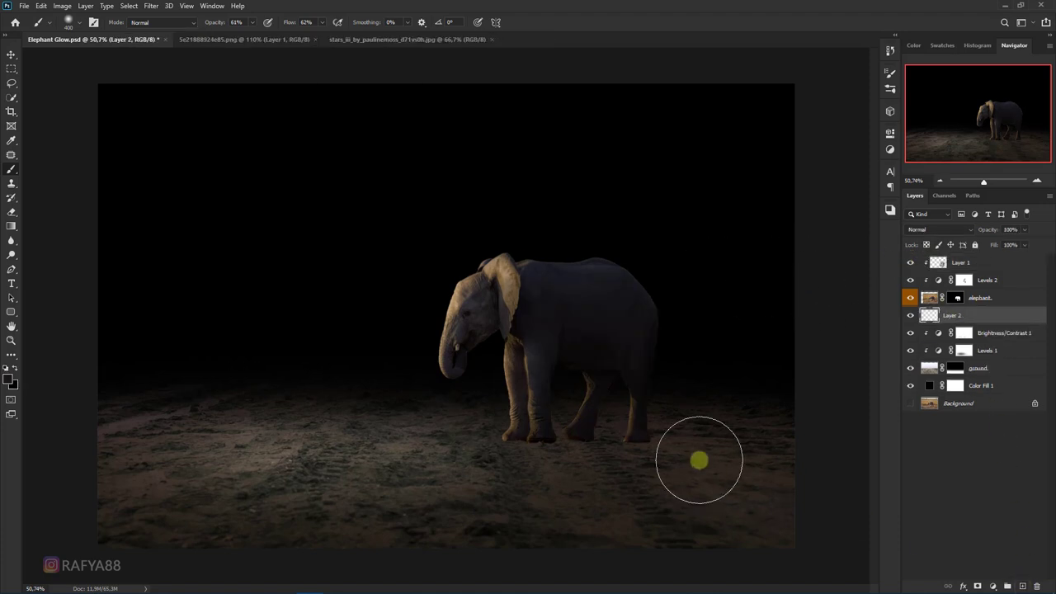
pyautogui.scroll(1, 583, 388)
pyautogui.click(13, 86)
pyautogui.click(50, 93)
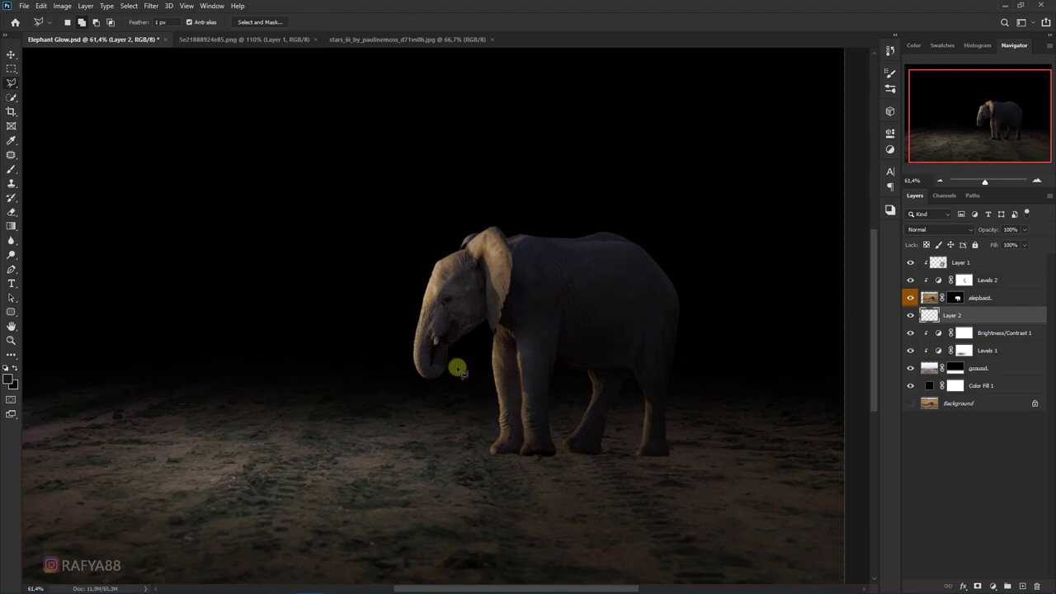
pyautogui.scroll(-1, 504, 454)
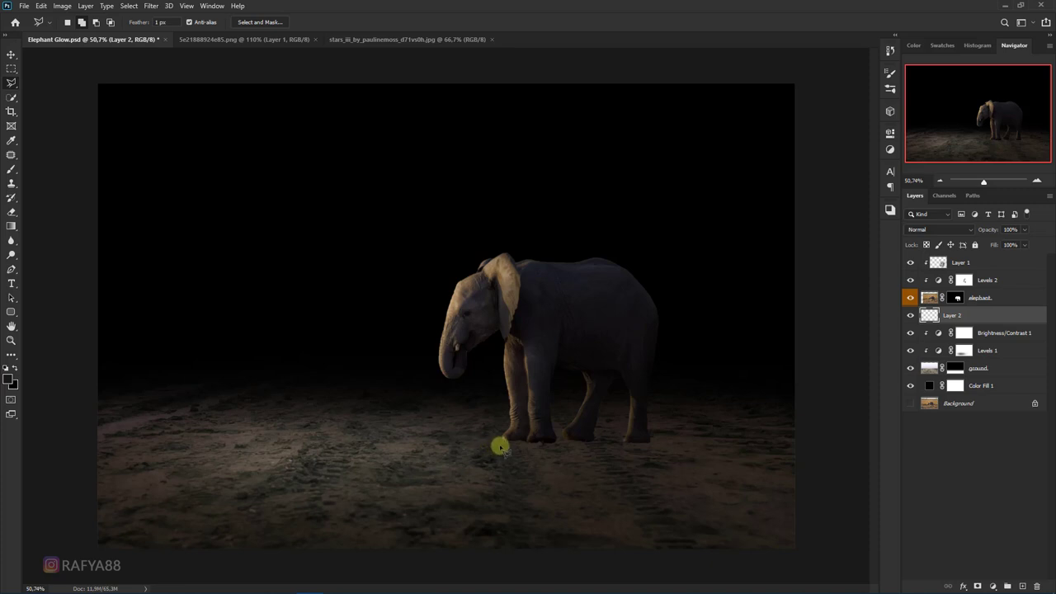
pyautogui.click(826, 412)
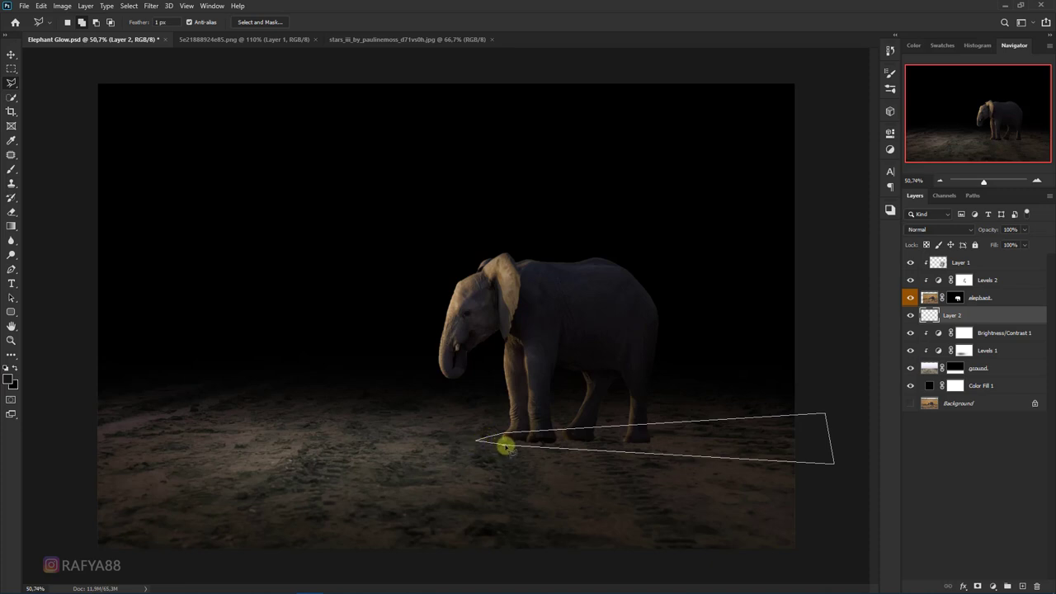
pyautogui.click(490, 441)
# Fill the wedge selection with black using the Paint Bucket, then deselect
pyautogui.click(12, 170)
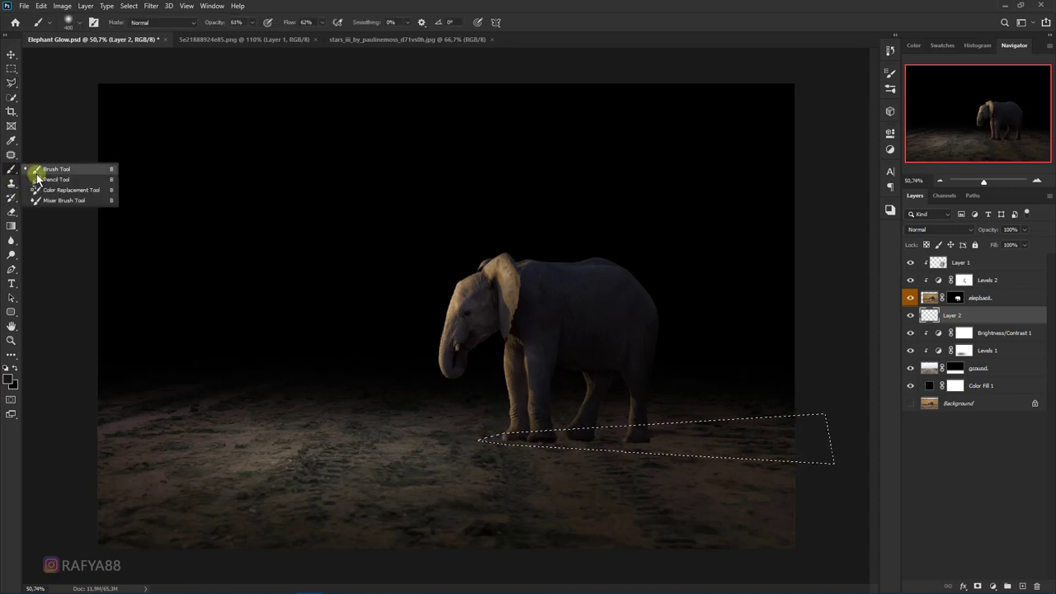
pyautogui.rightClick(12, 225)
pyautogui.click(58, 239)
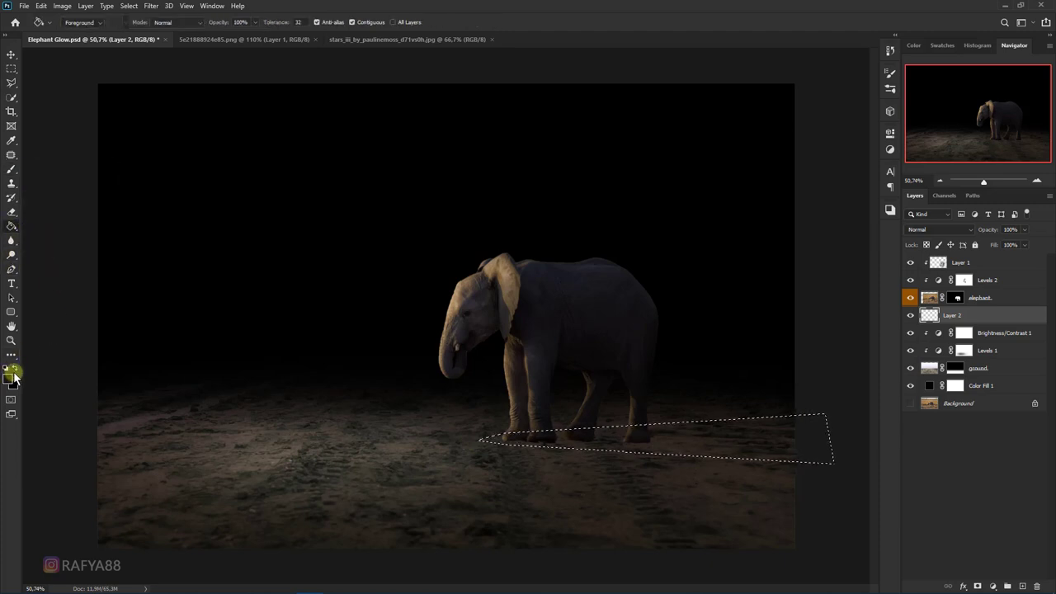
pyautogui.click(12, 371)
pyautogui.click(632, 433)
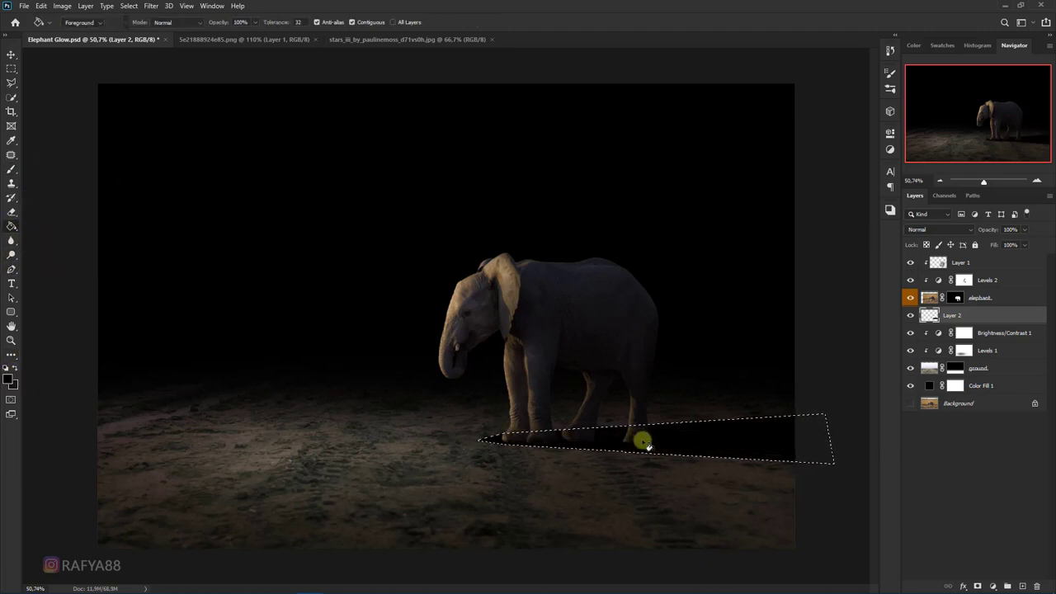
pyautogui.hotkey('ctrl', 'd')
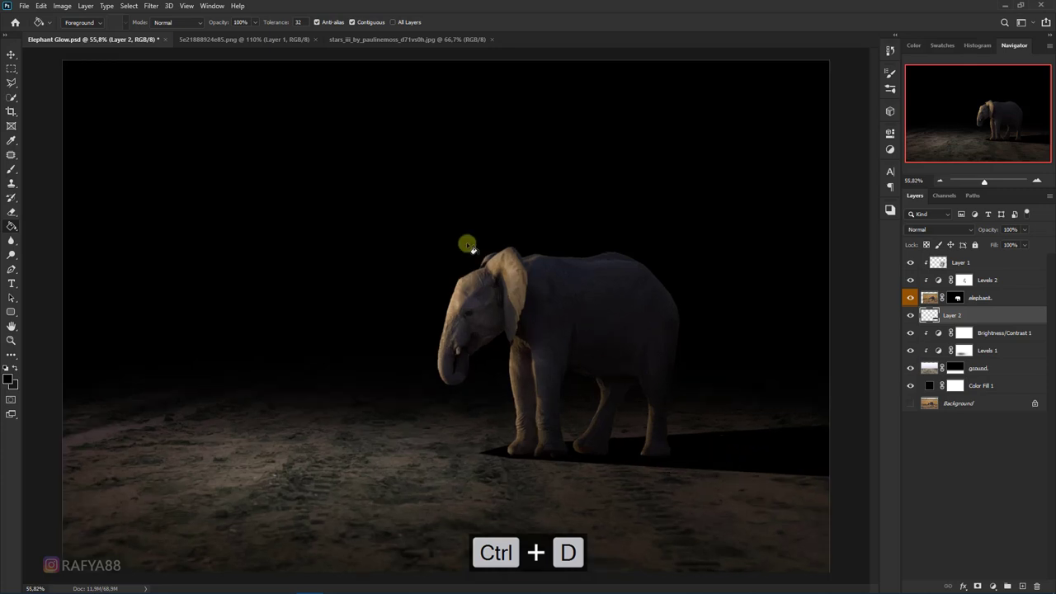
# Open Gaussian Blur for the shadow, then cancel it without applying
pyautogui.click(151, 7)
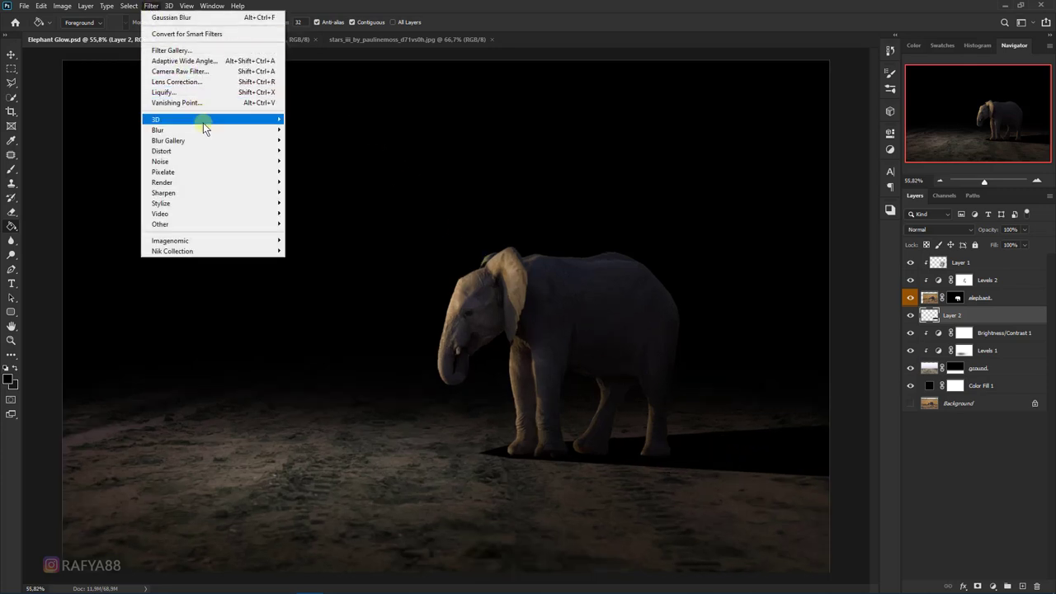
pyautogui.click(322, 166)
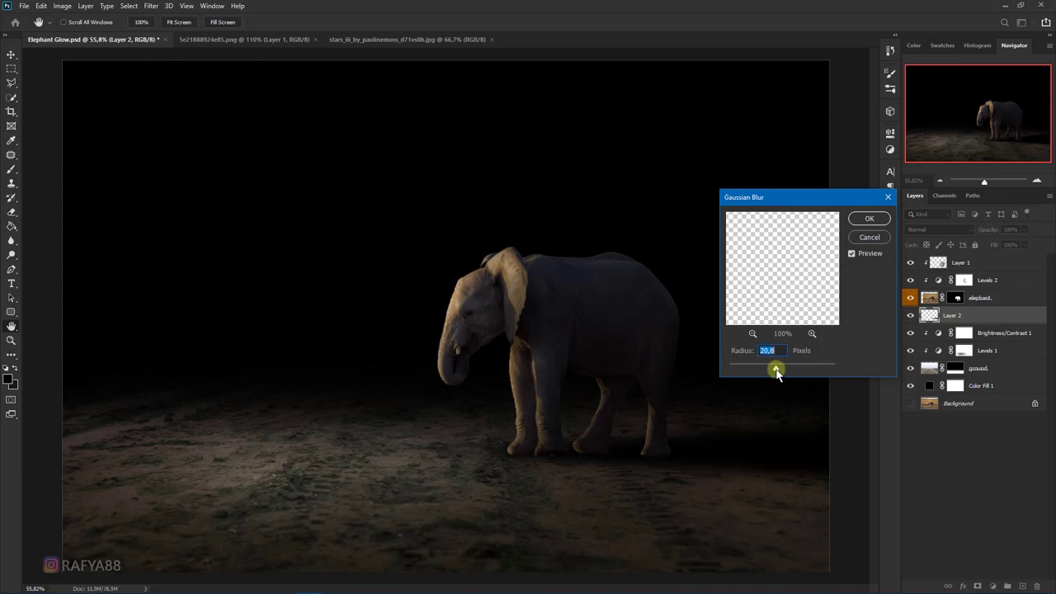
pyautogui.click(880, 239)
pyautogui.scroll(-1, 512, 330)
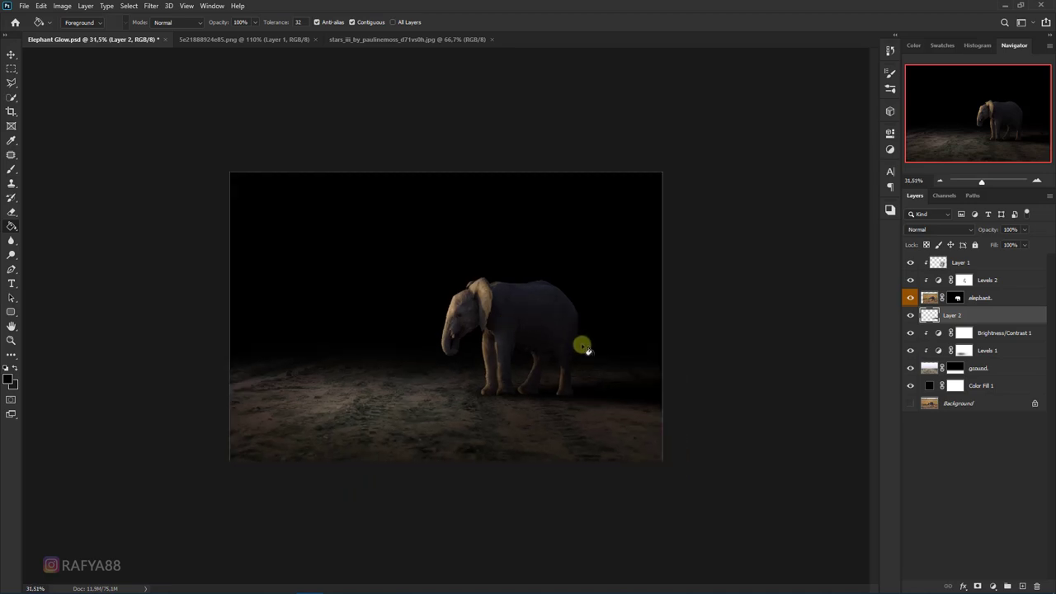
pyautogui.scroll(2, 578, 353)
# Nudge the shadow slightly right and set Layer 2 opacity to 78%
pyautogui.hotkey('ctrl', 't')
pyautogui.moveTo(634, 441); pyautogui.dragTo(641, 438)
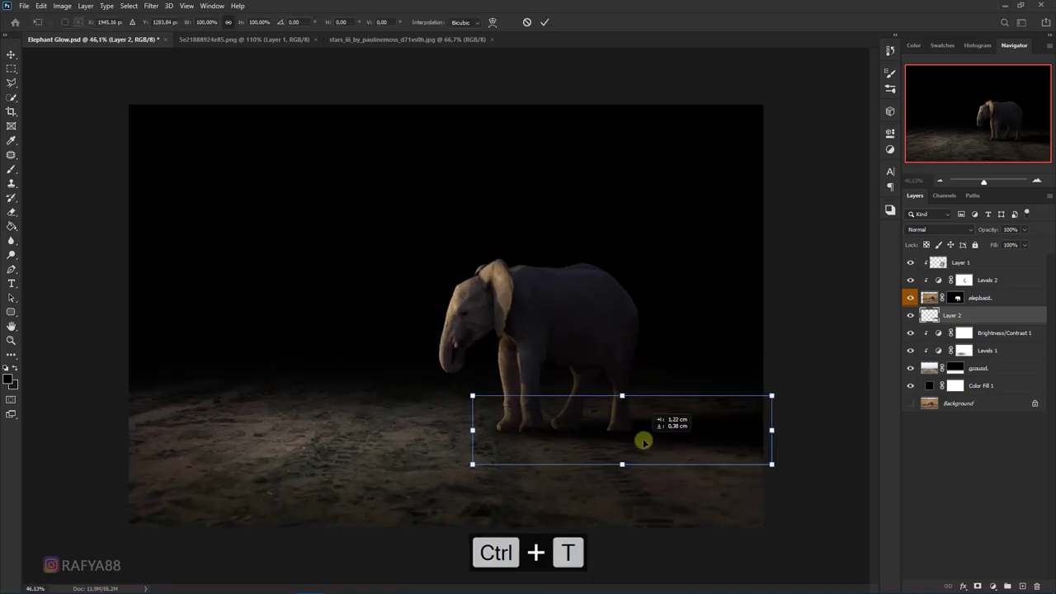
pyautogui.press('Return')
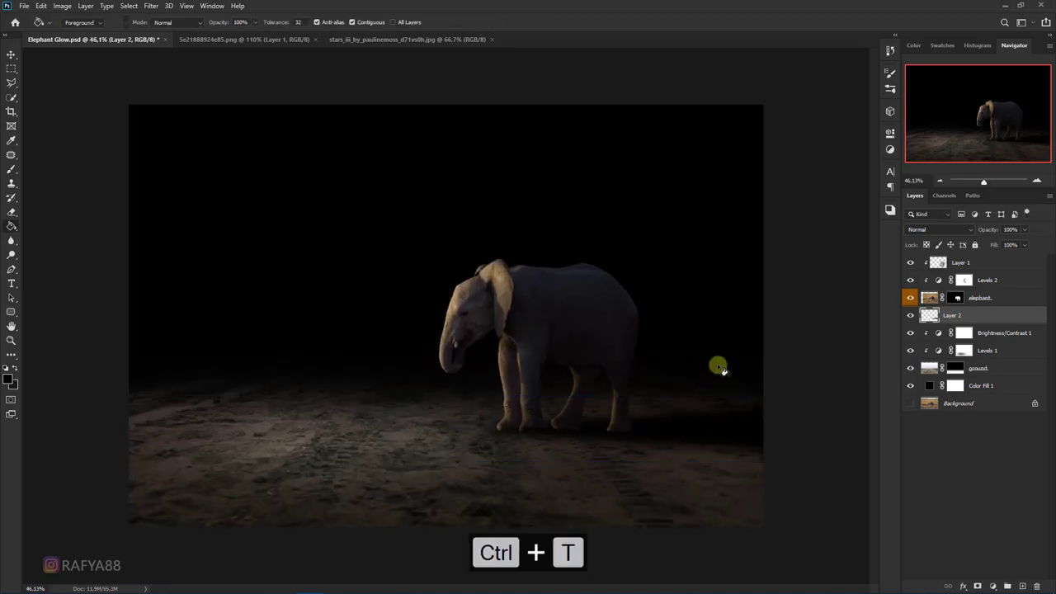
pyautogui.scroll(-2, 687, 296)
pyautogui.scroll(1, 577, 420)
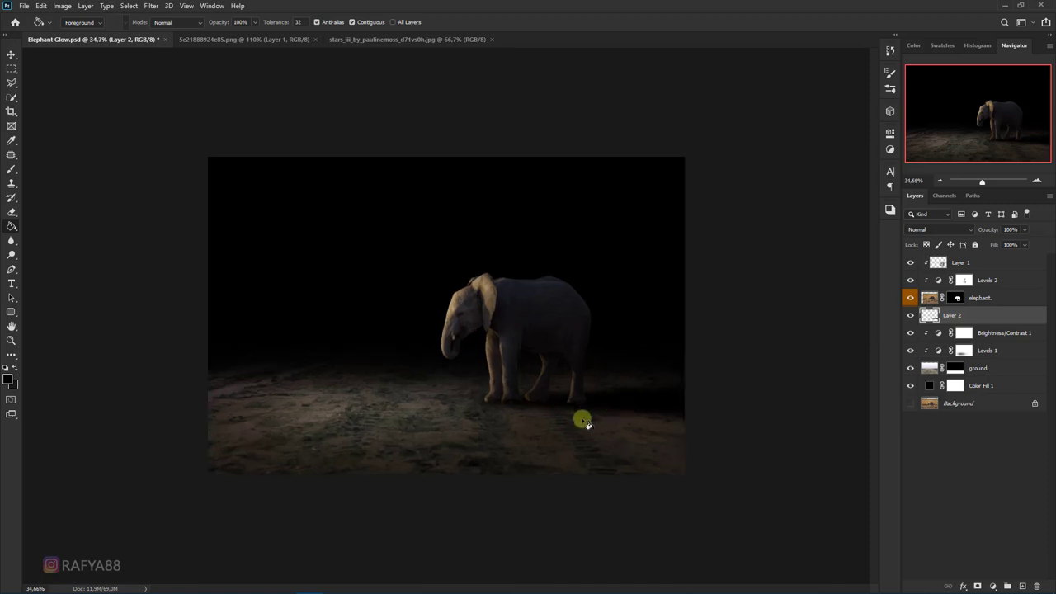
pyautogui.scroll(2, 620, 437)
pyautogui.scroll(3, 663, 442)
pyautogui.scroll(1, 664, 446)
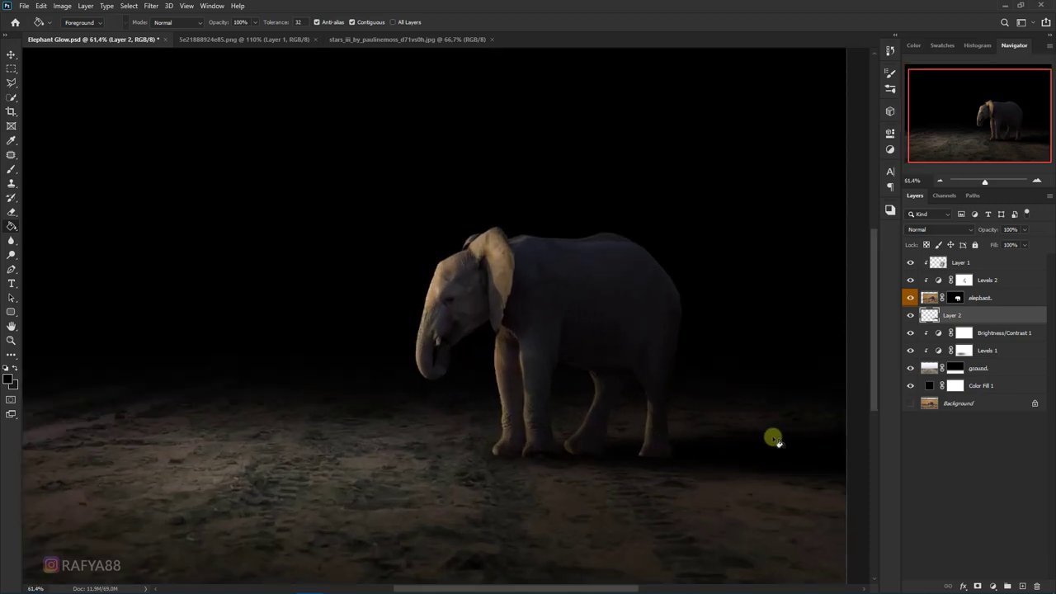
pyautogui.scroll(-1, 771, 435)
pyautogui.scroll(-1, 723, 418)
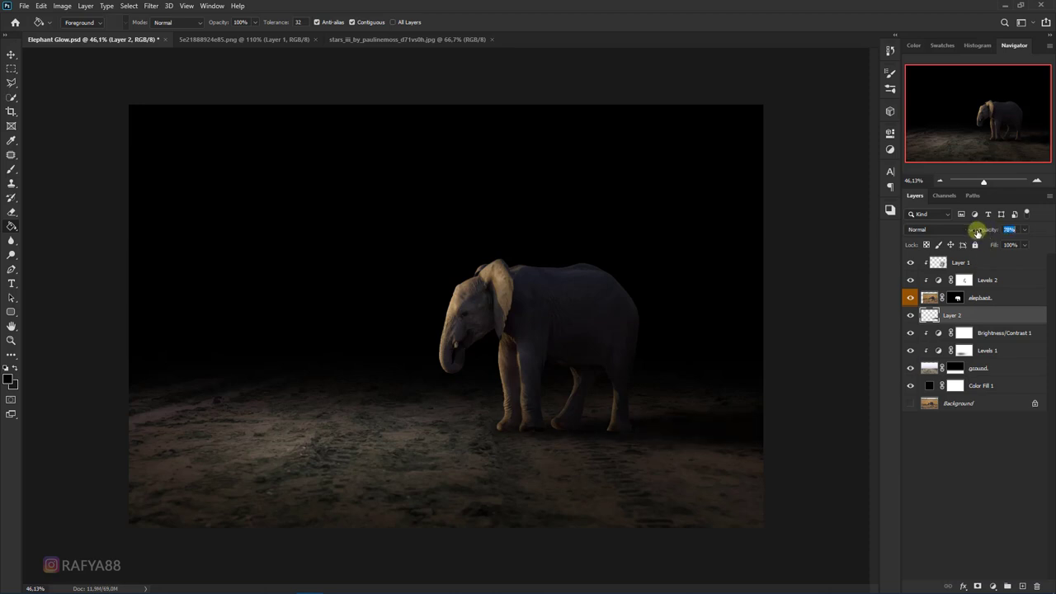
pyautogui.press('Return')
# Add Layer 3 and paint a small dark stroke near the elephant's foot
pyautogui.click(1022, 585)
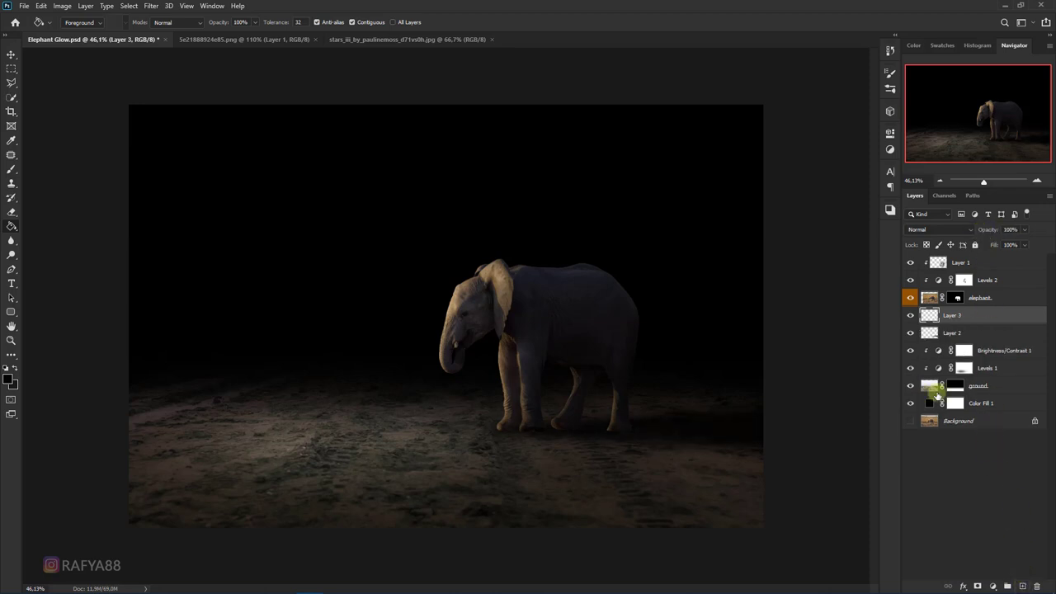
pyautogui.press('b')
pyautogui.scroll(1, 608, 424)
pyautogui.scroll(2, 622, 417)
pyautogui.scroll(1, 576, 448)
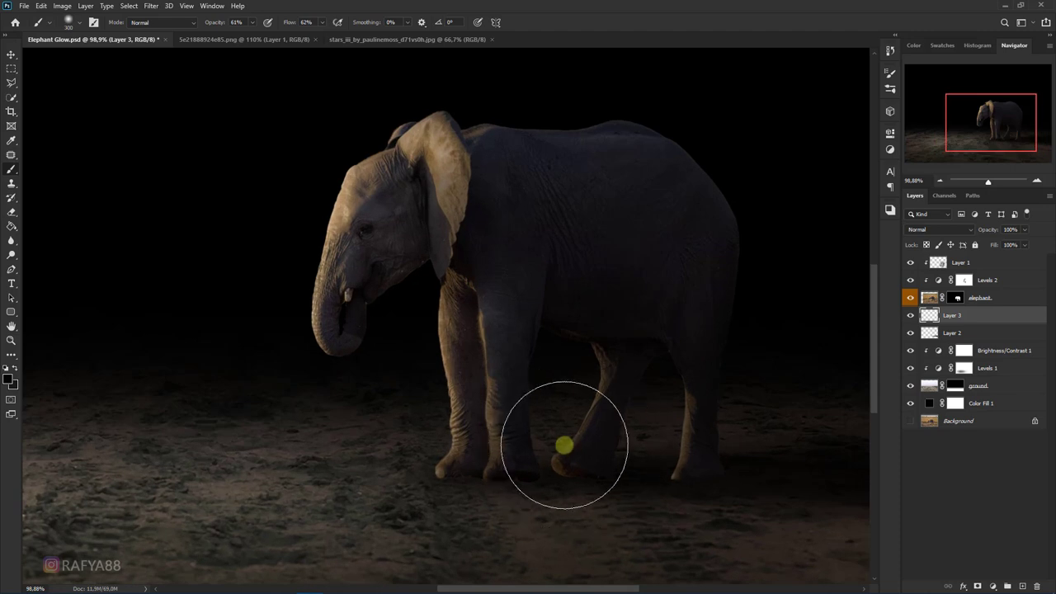
pyautogui.press('[')
pyautogui.press('[')
pyautogui.press('[')
pyautogui.scroll(2, 523, 474)
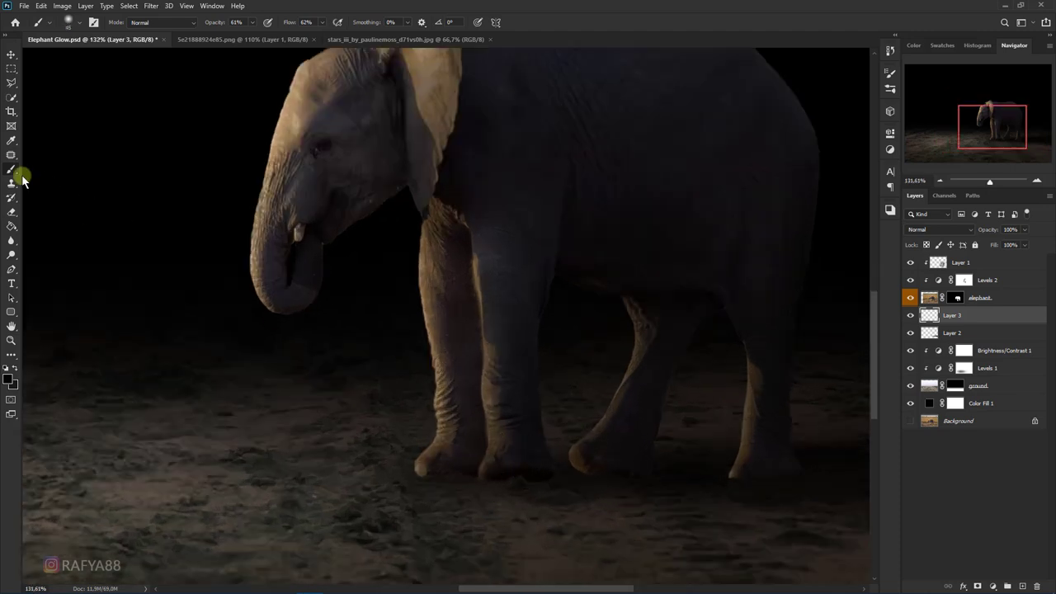
pyautogui.moveTo(488, 475); pyautogui.dragTo(517, 476)
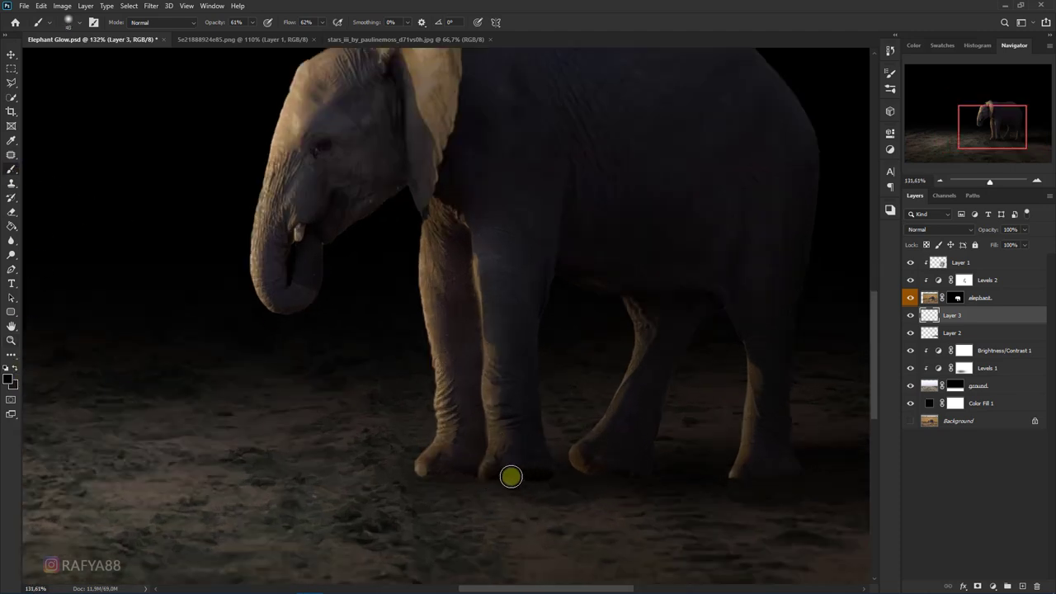
pyautogui.scroll(1, 519, 477)
# Paint soft shadows under the feet with a flattened brush at 54% opacity; set Layer 3 to 85%
pyautogui.moveTo(221, 25); pyautogui.dragTo(224, 25)
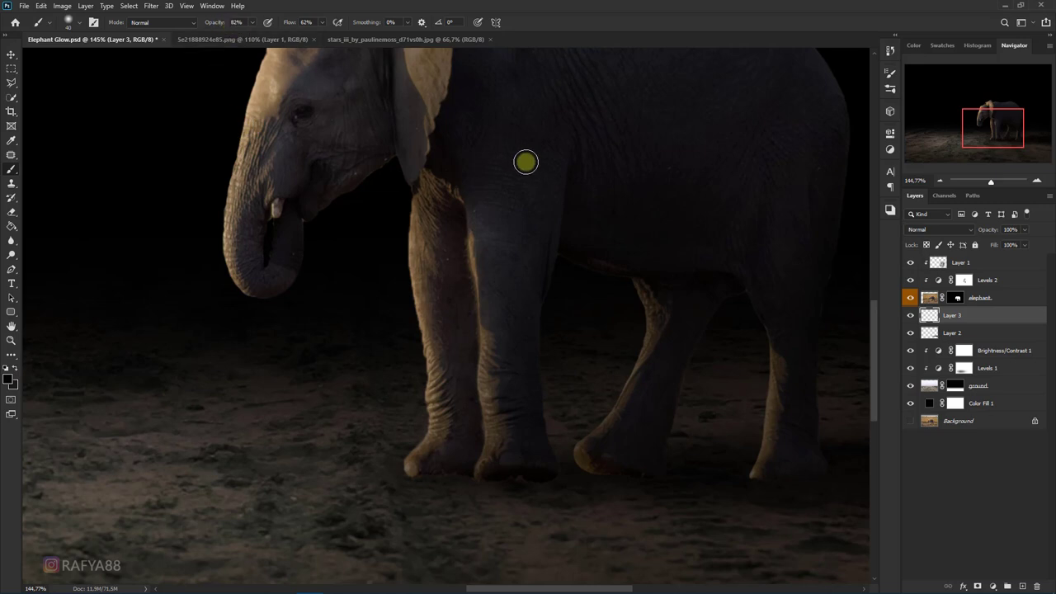
pyautogui.rightClick(525, 160)
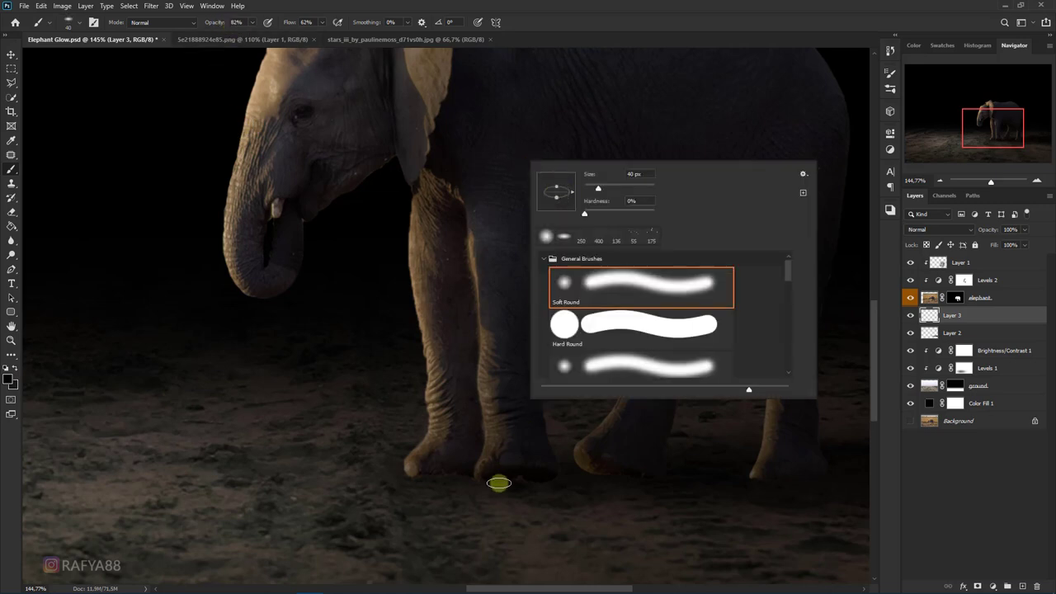
pyautogui.click(511, 479)
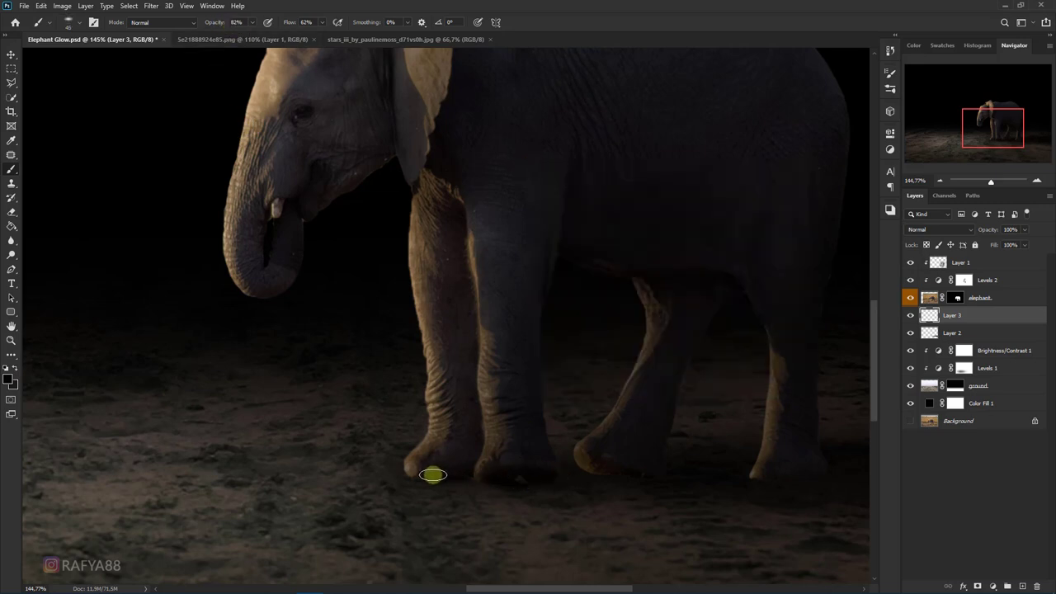
pyautogui.moveTo(443, 476); pyautogui.dragTo(525, 476)
pyautogui.press(']')
pyautogui.press(']')
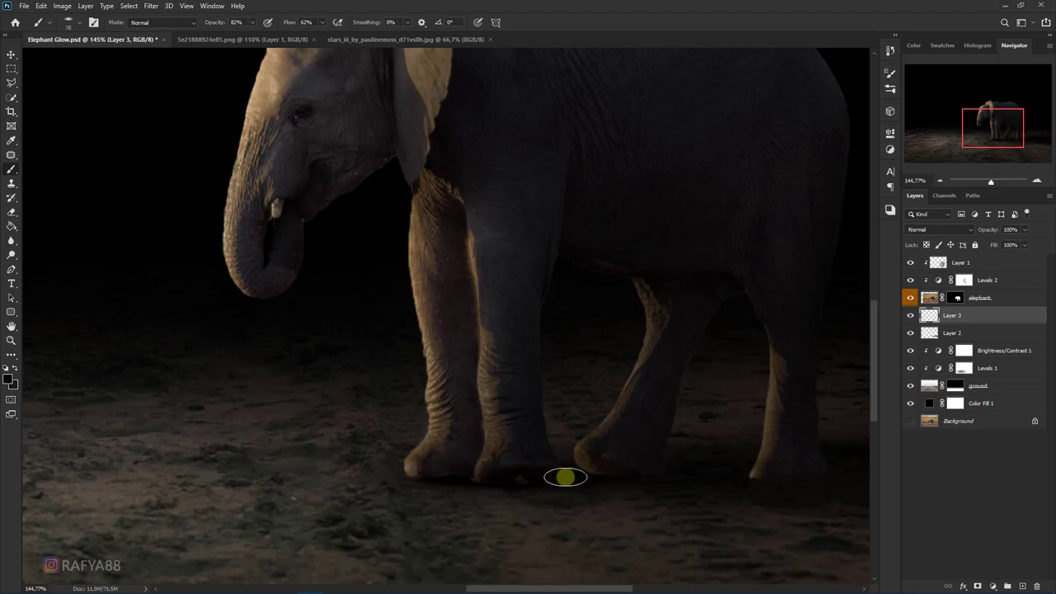
pyautogui.scroll(-2, 577, 466)
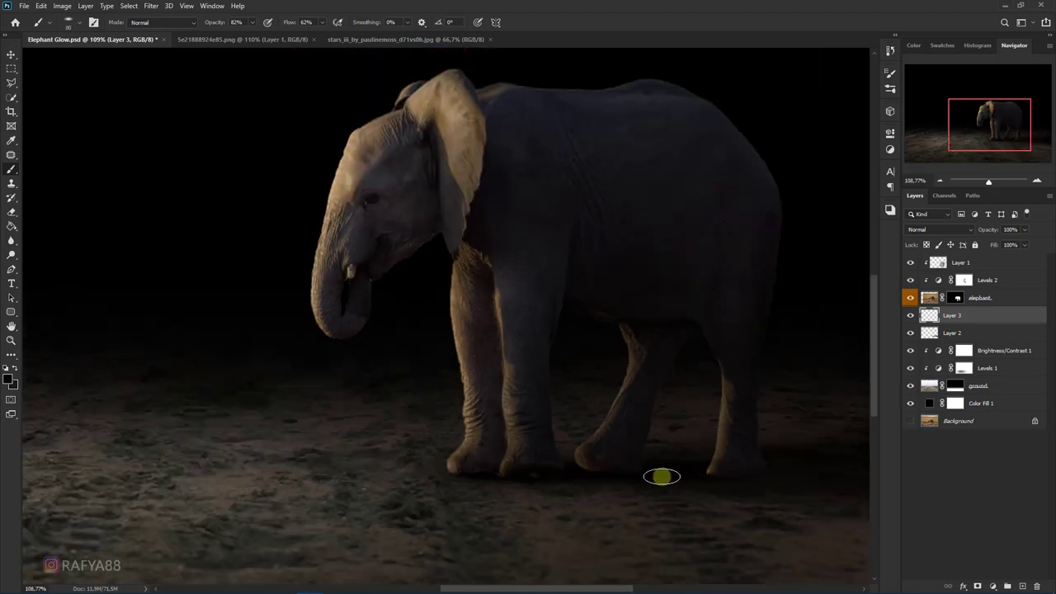
pyautogui.scroll(-1, 599, 372)
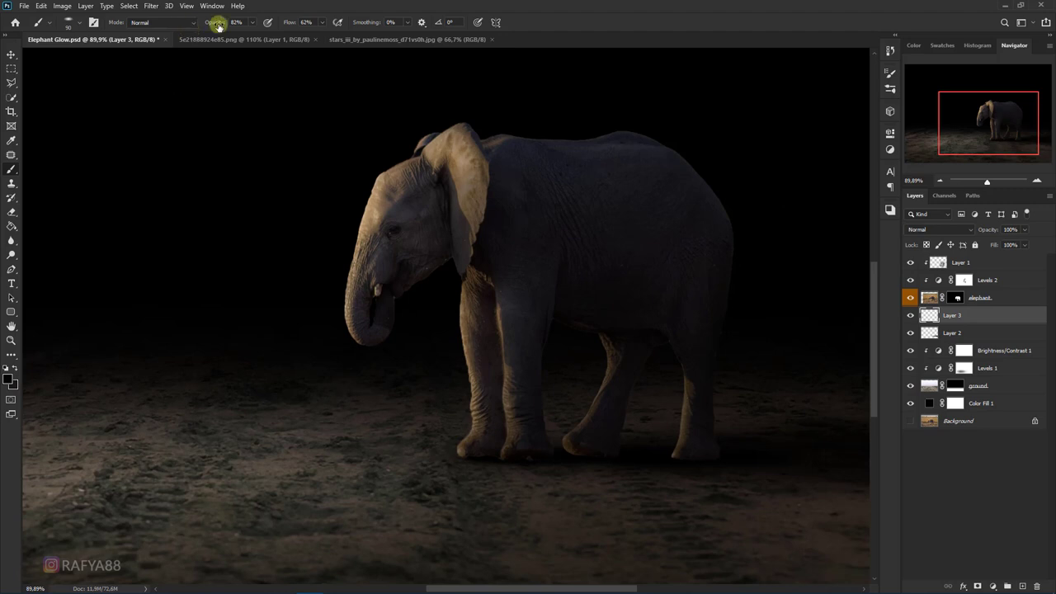
pyautogui.write('54')
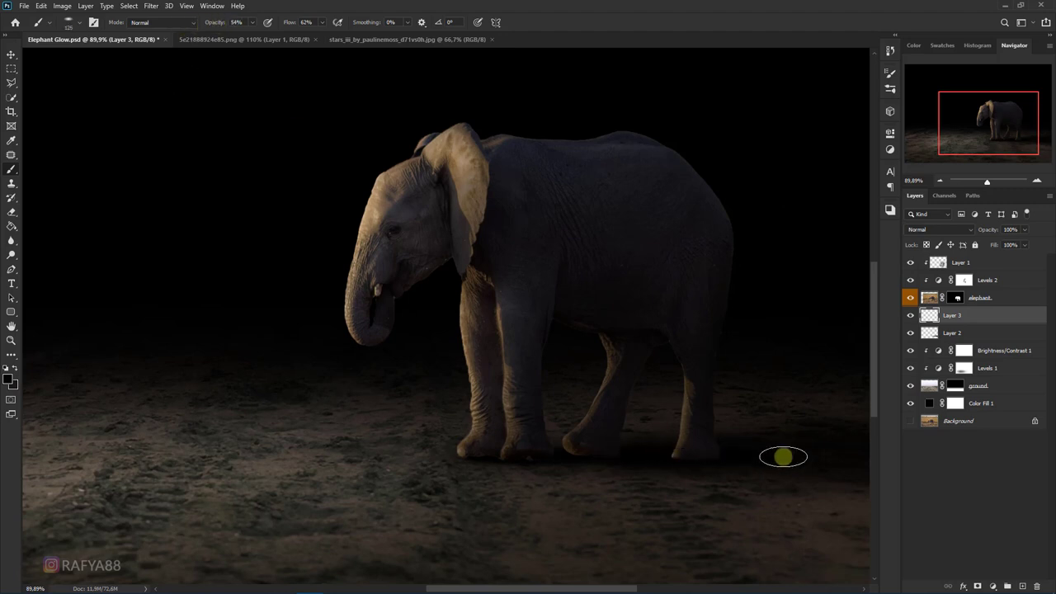
pyautogui.scroll(-3, 566, 441)
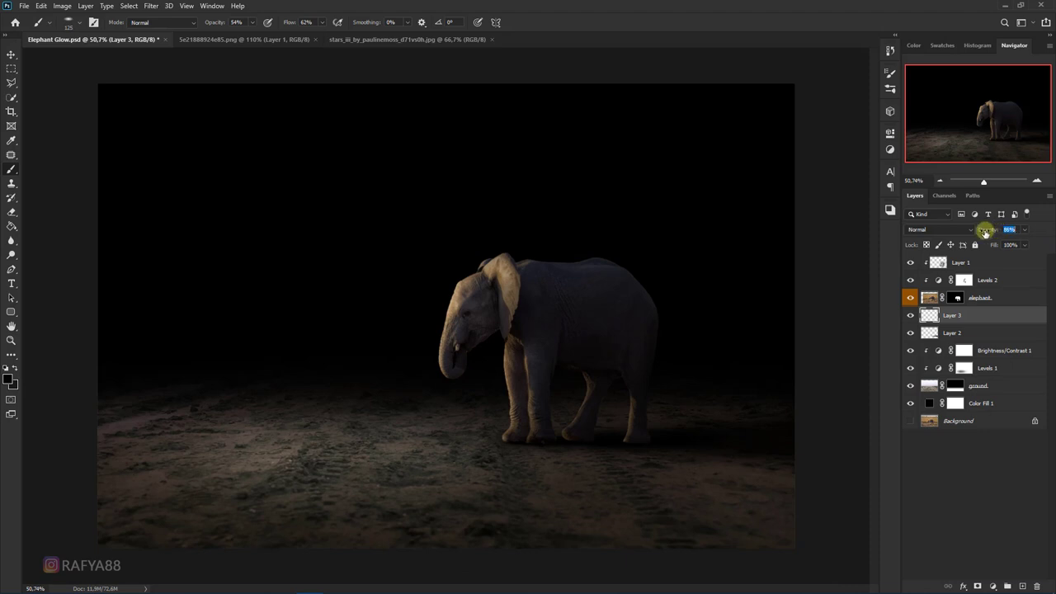
pyautogui.scroll(-2, 584, 360)
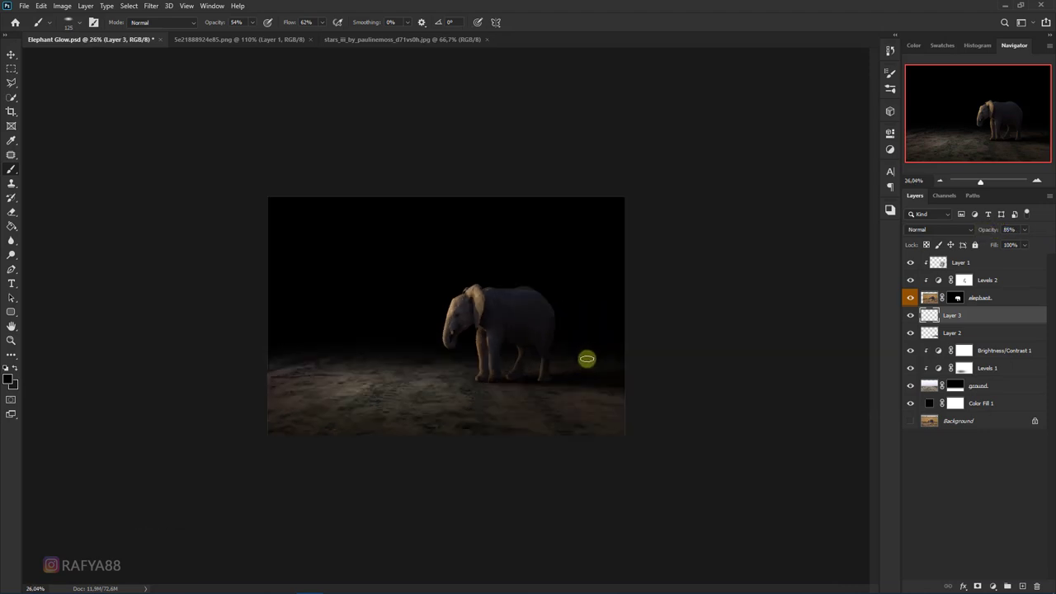
pyautogui.scroll(1, 608, 343)
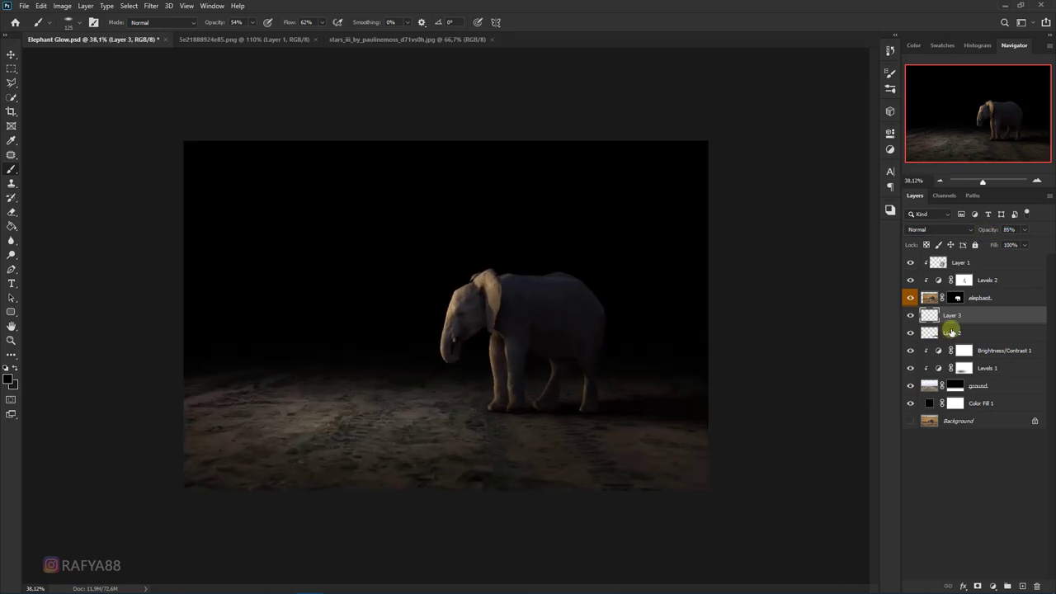
pyautogui.click(952, 330)
# Stretch the Layer 2 ground shadow downward to about 106.58% height and commit it
pyautogui.hotkey('ctrl', 't')
pyautogui.scroll(1, 487, 446)
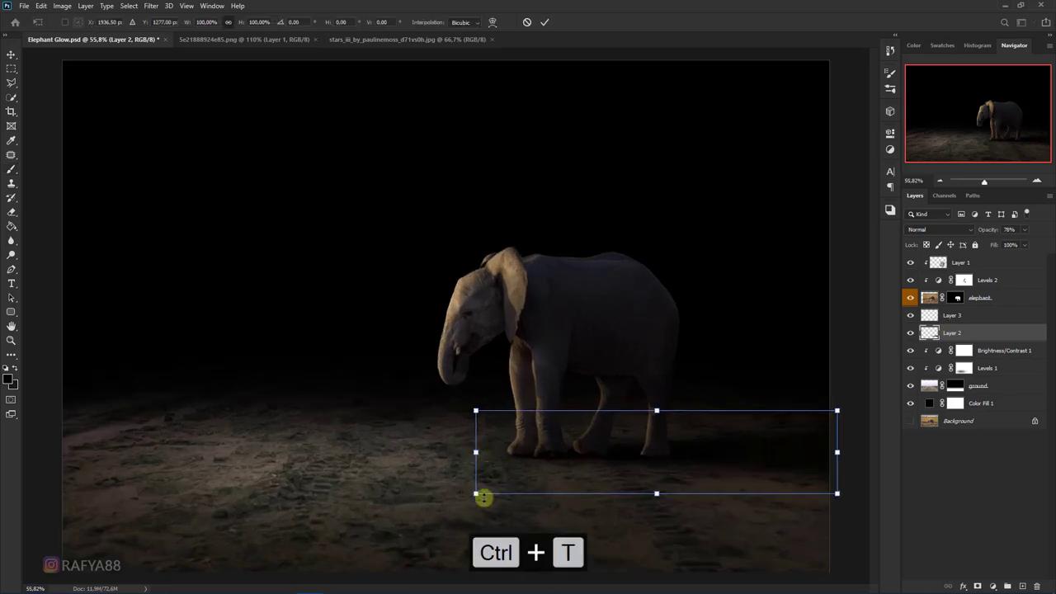
pyautogui.moveTo(476, 494); pyautogui.dragTo(472, 500)
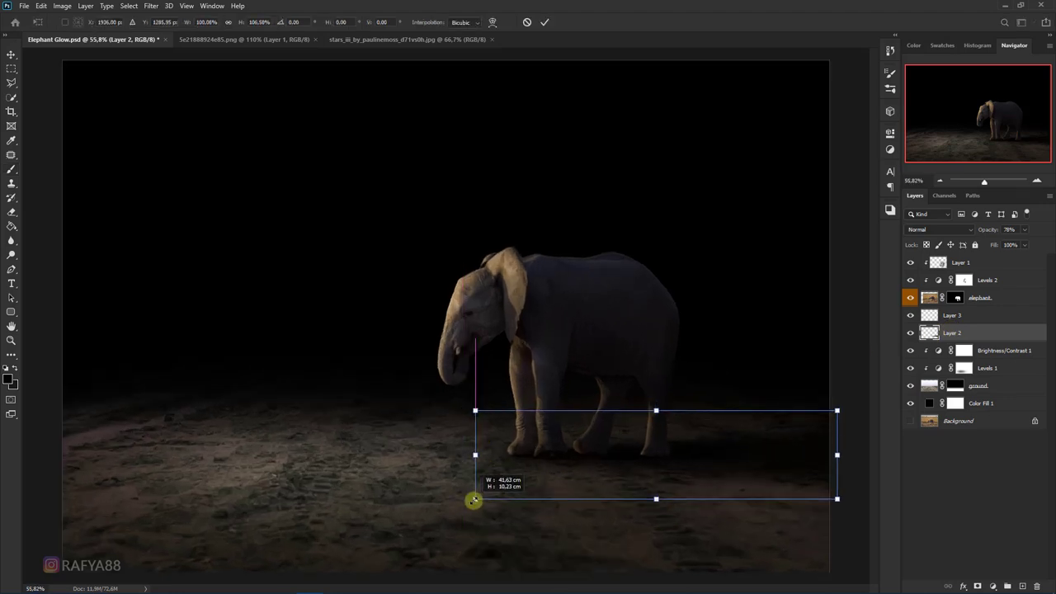
pyautogui.press('Return')
pyautogui.scroll(-2, 636, 388)
pyautogui.press('b')
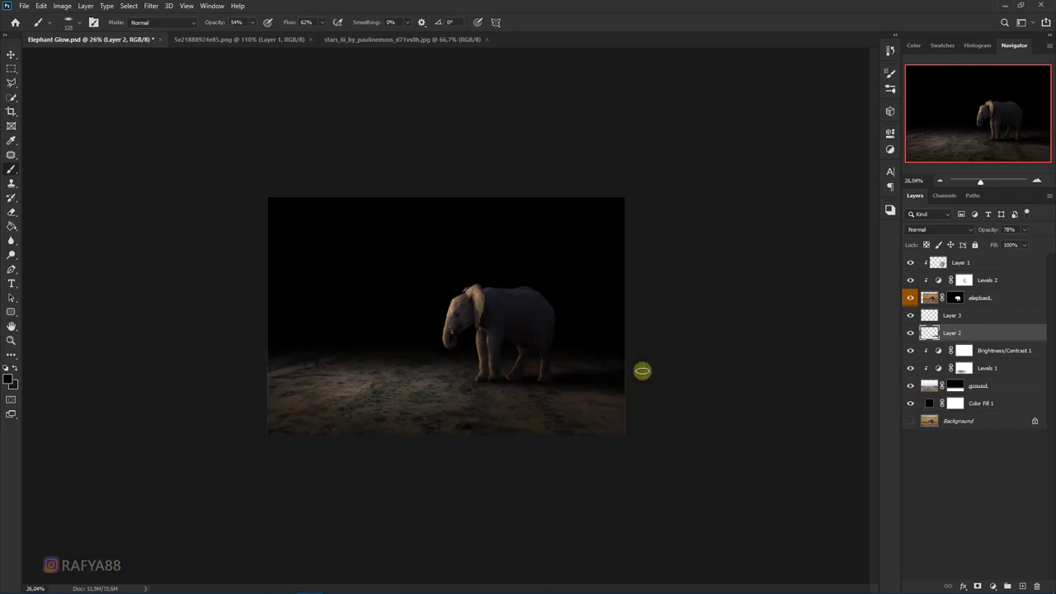
pyautogui.scroll(-1, 668, 356)
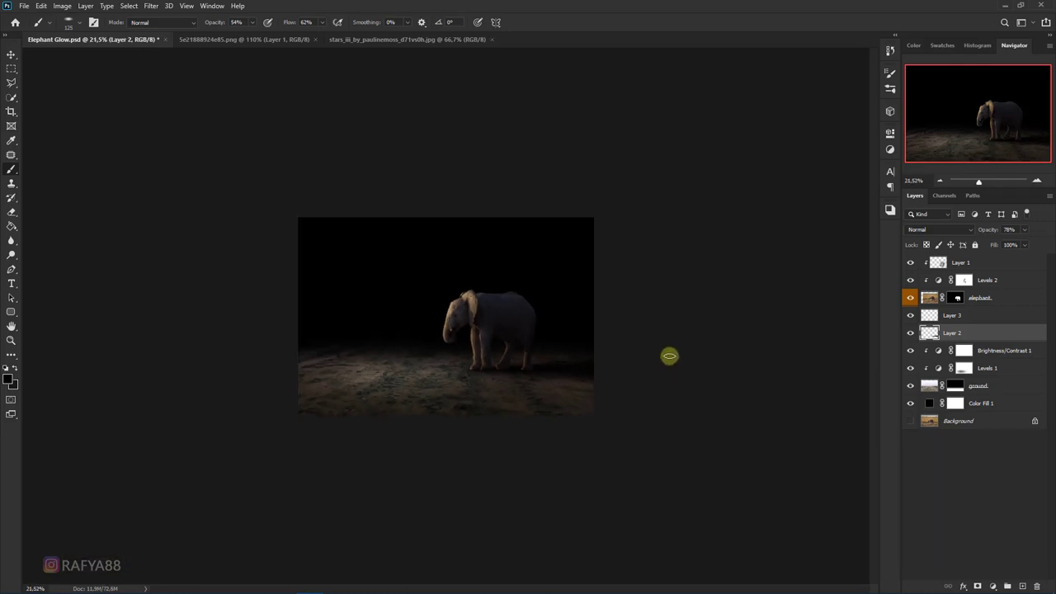
pyautogui.scroll(2, 619, 346)
pyautogui.scroll(1, 609, 345)
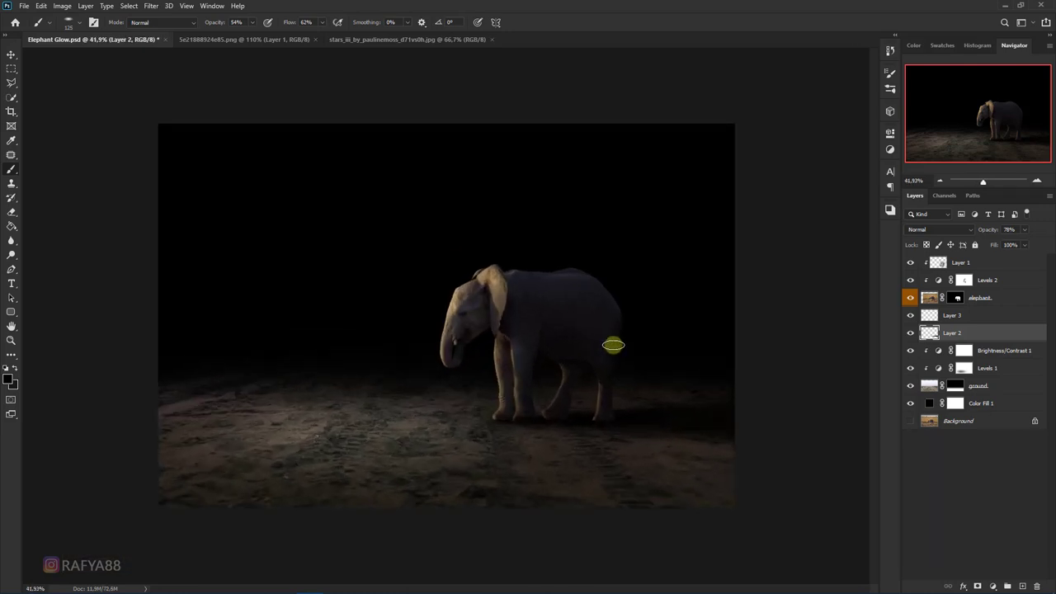
pyautogui.scroll(1, 689, 368)
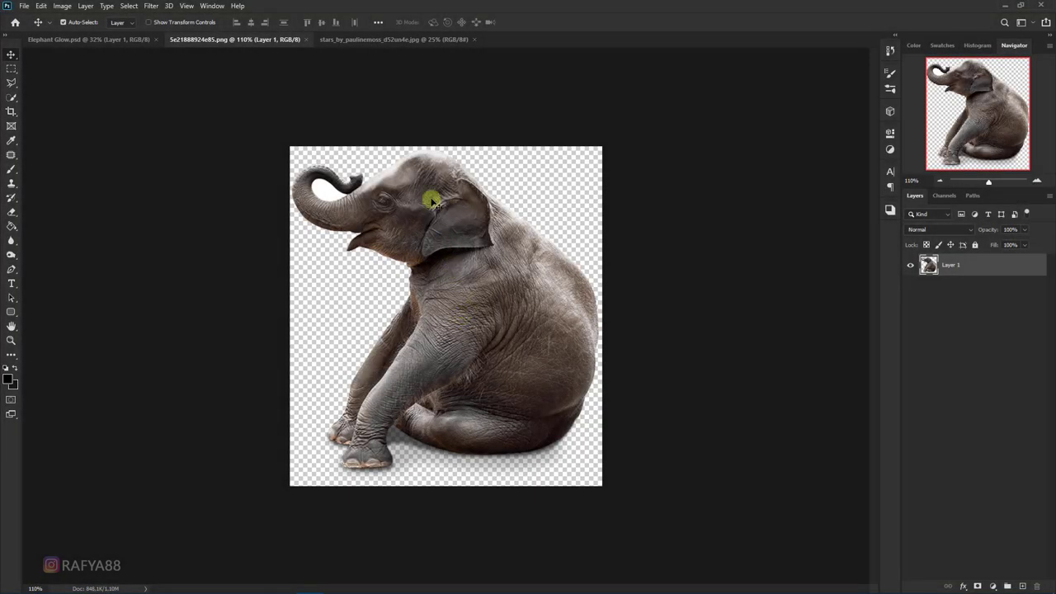
# Bring the sitting baby elephant in as Layer 4, flipped horizontally, lowered and enlarged about 107%
pyautogui.moveTo(431, 200)
pyautogui.mouseDown()
pyautogui.moveTo(184, 52)
pyautogui.moveTo(130, 36)
pyautogui.moveTo(208, 160)
pyautogui.moveTo(344, 305)
pyautogui.moveTo(349, 320)
pyautogui.moveTo(325, 338)
pyautogui.moveTo(323, 373)
pyautogui.mouseUp()
pyautogui.scroll(2, 367, 316)
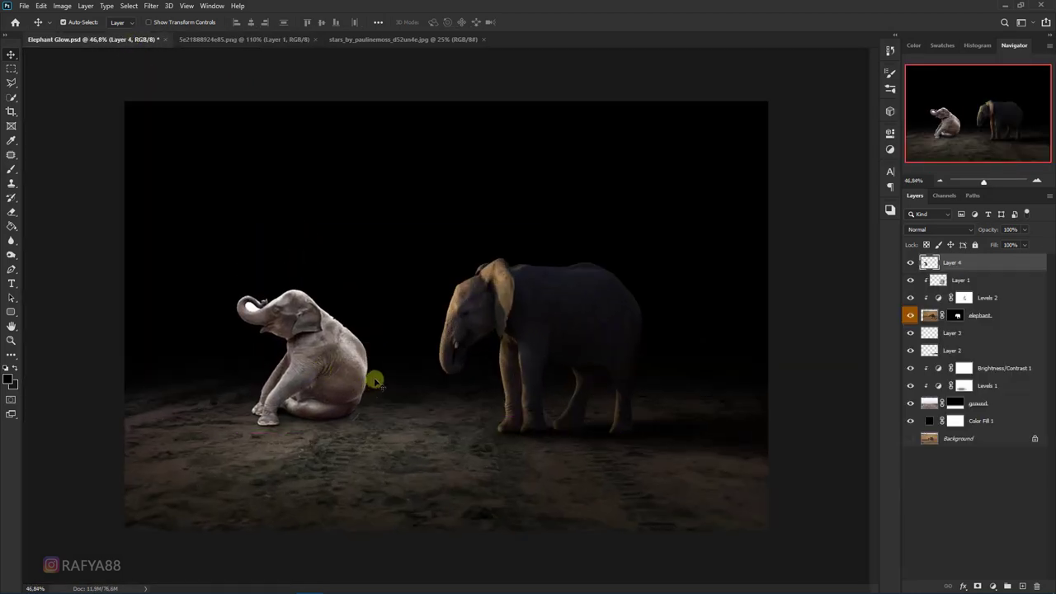
pyautogui.hotkey('ctrl', 't')
pyautogui.rightClick(336, 356)
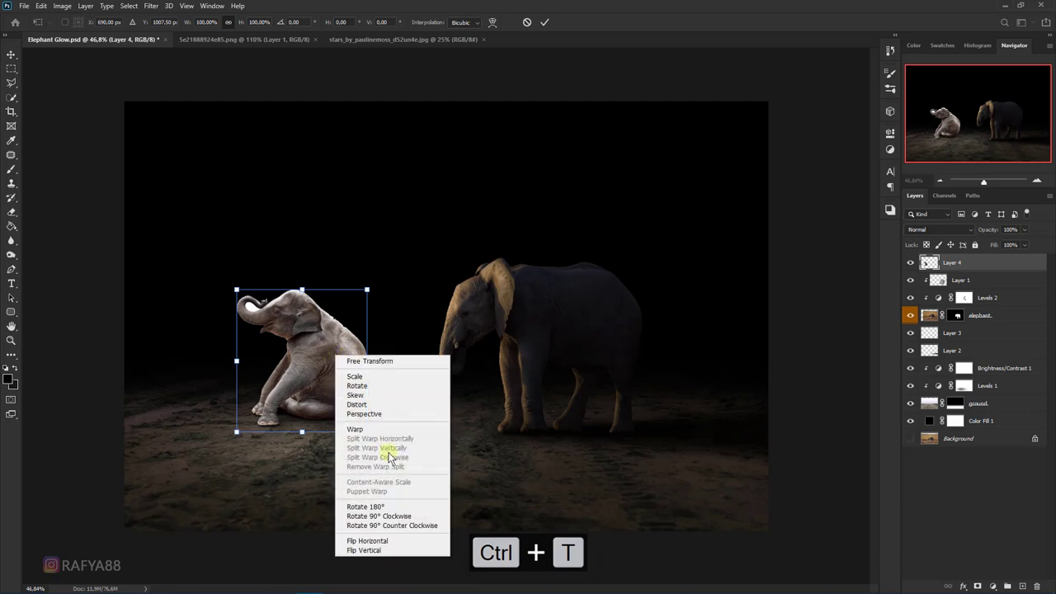
pyautogui.click(406, 548)
pyautogui.moveTo(332, 388)
pyautogui.mouseDown()
pyautogui.moveTo(328, 401)
pyautogui.moveTo(346, 423)
pyautogui.mouseUp()
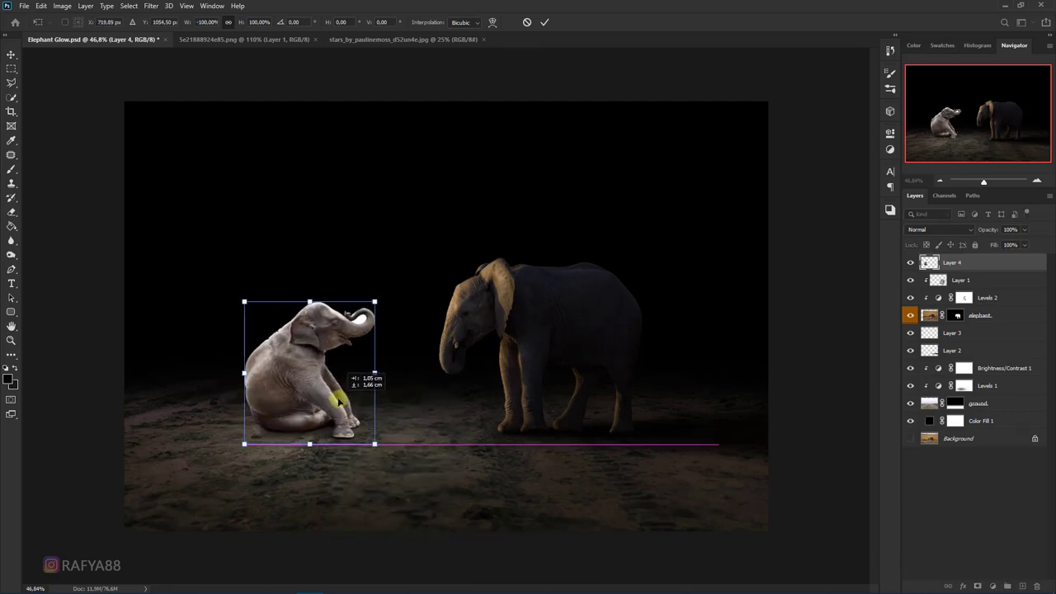
pyautogui.moveTo(375, 304)
pyautogui.mouseDown()
pyautogui.moveTo(353, 307)
pyautogui.moveTo(373, 300)
pyautogui.mouseUp()
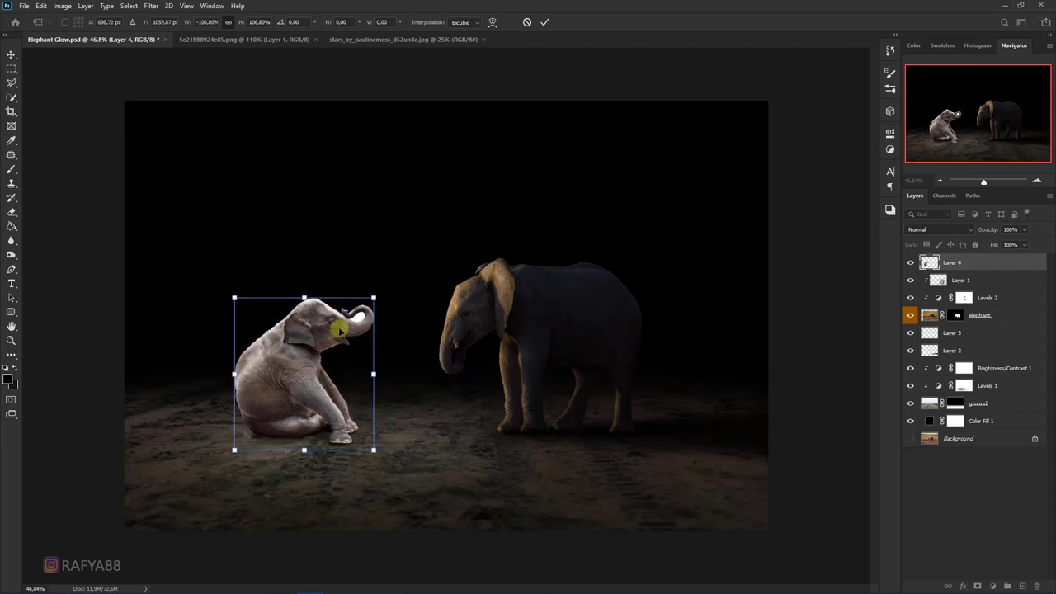
pyautogui.doubleClick(339, 328)
# Group shadow Layers 2 and 3 as 'shadows', then free-transform them together with Layer 1
pyautogui.click(973, 282)
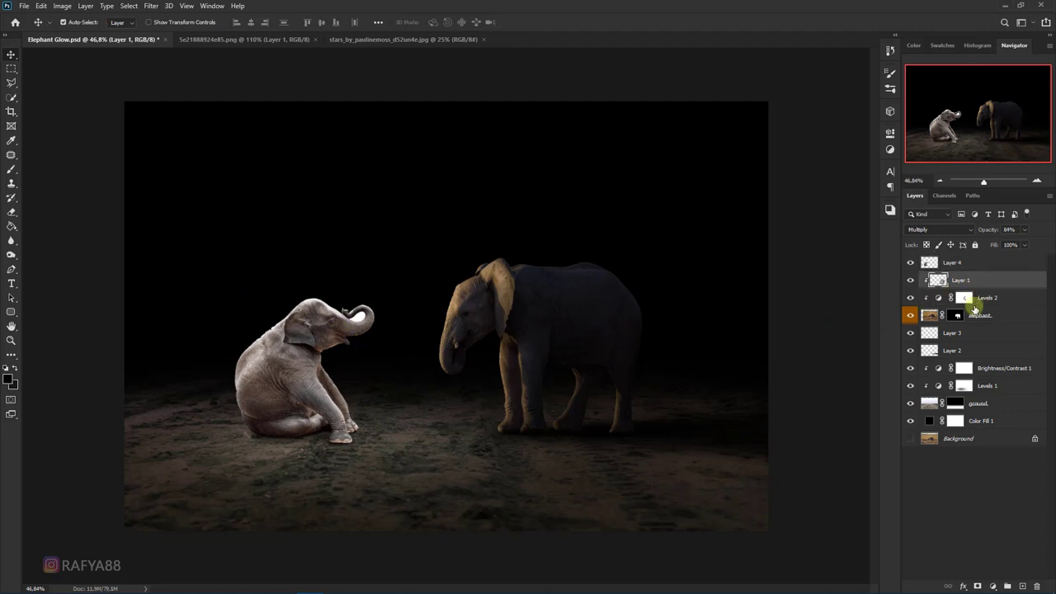
pyautogui.keyDown('ctrl'); pyautogui.click(973, 351); pyautogui.keyUp('ctrl')
pyautogui.click(976, 348)
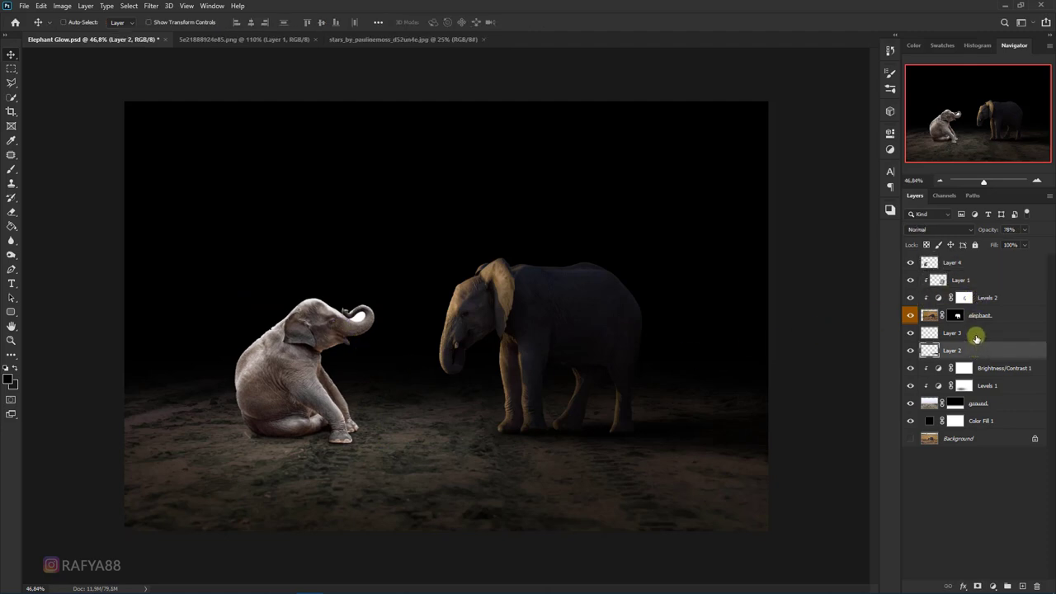
pyautogui.hotkey('ctrl', 'g')
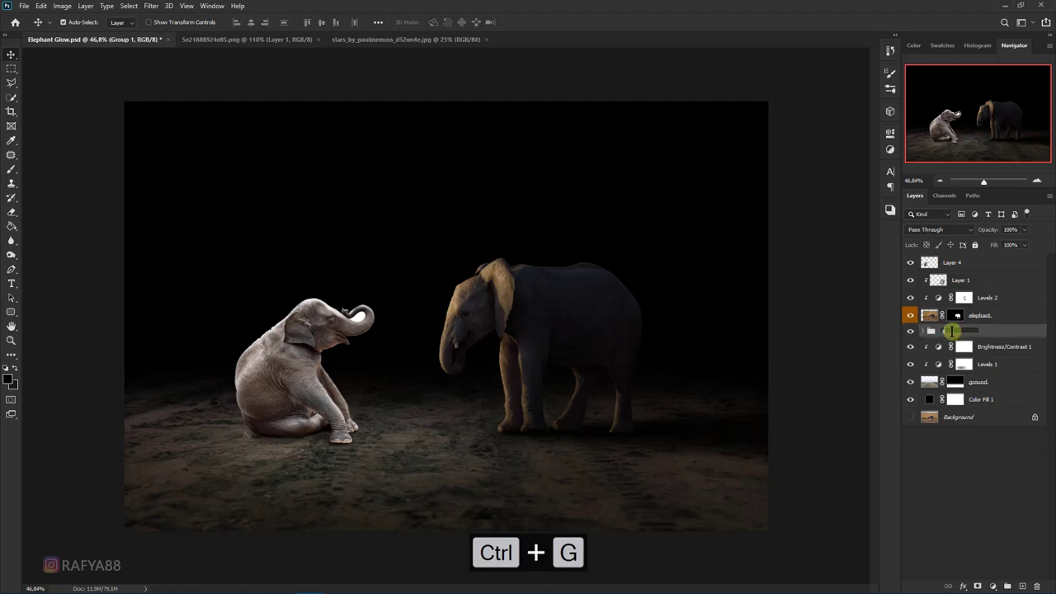
pyautogui.write('shadows')
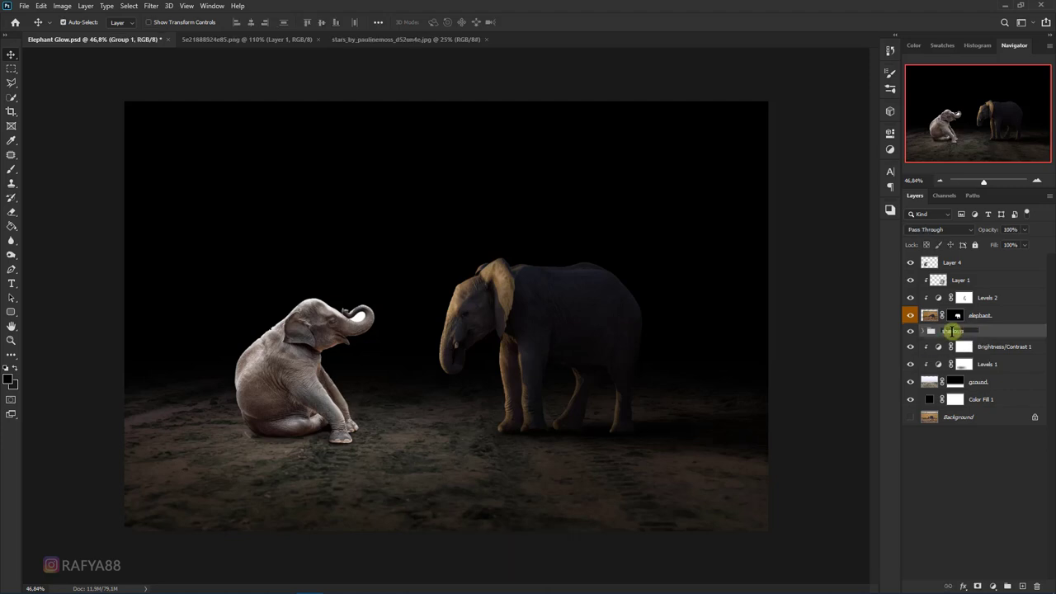
pyautogui.press('Return')
pyautogui.keyDown('shift'); pyautogui.click(976, 282); pyautogui.keyUp('shift')
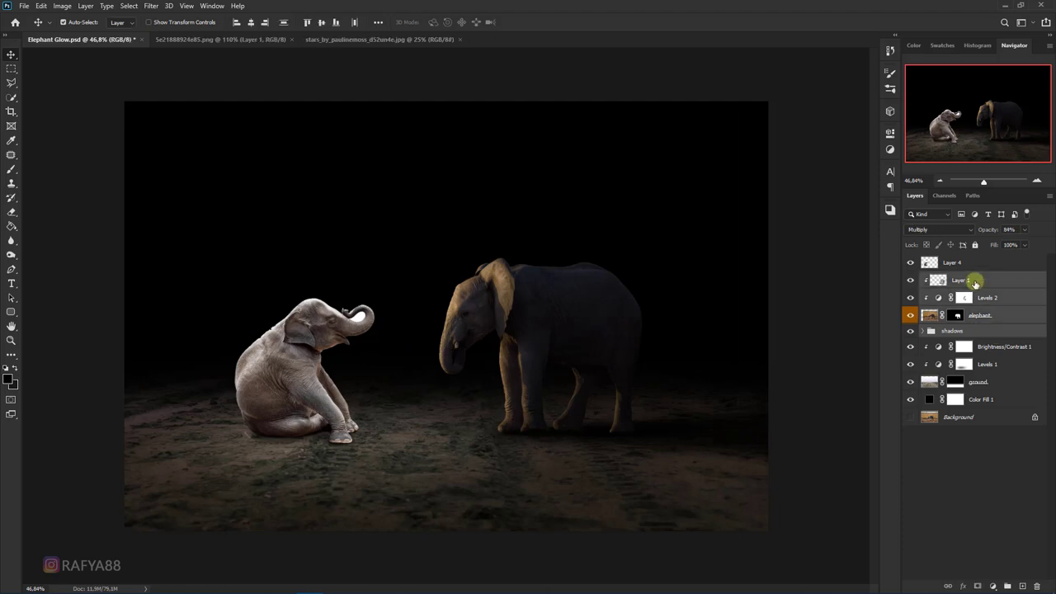
pyautogui.hotkey('ctrl', 't')
# Scale the adult elephant stack to about 118.68%, nudged up-left, and commit
pyautogui.scroll(-3, 632, 358)
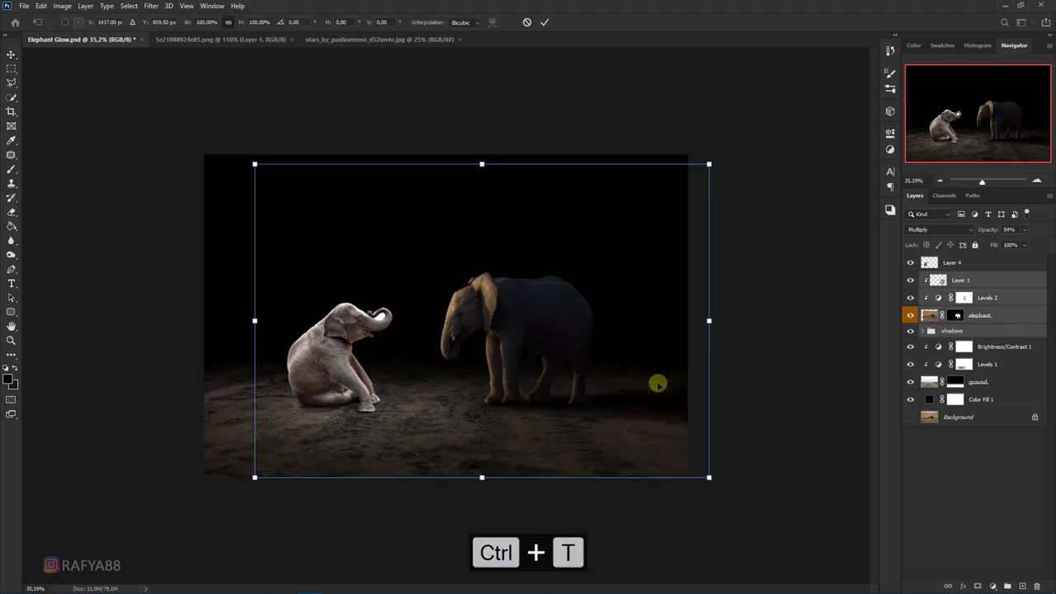
pyautogui.scroll(-2, 657, 382)
pyautogui.moveTo(686, 463); pyautogui.dragTo(722, 489)
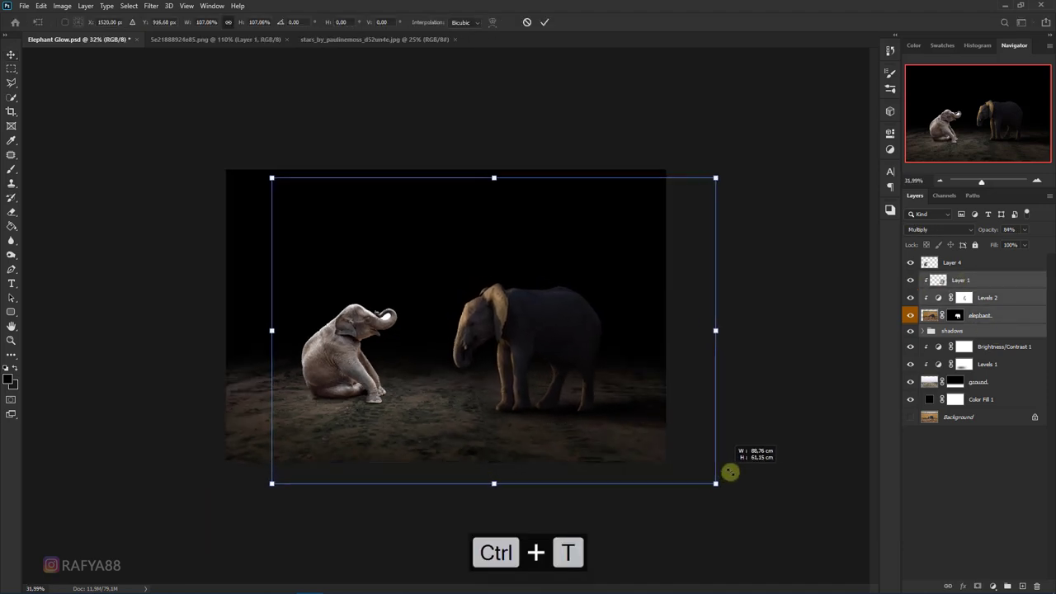
pyautogui.moveTo(671, 445); pyautogui.dragTo(662, 432)
pyautogui.moveTo(709, 472); pyautogui.dragTo(745, 498)
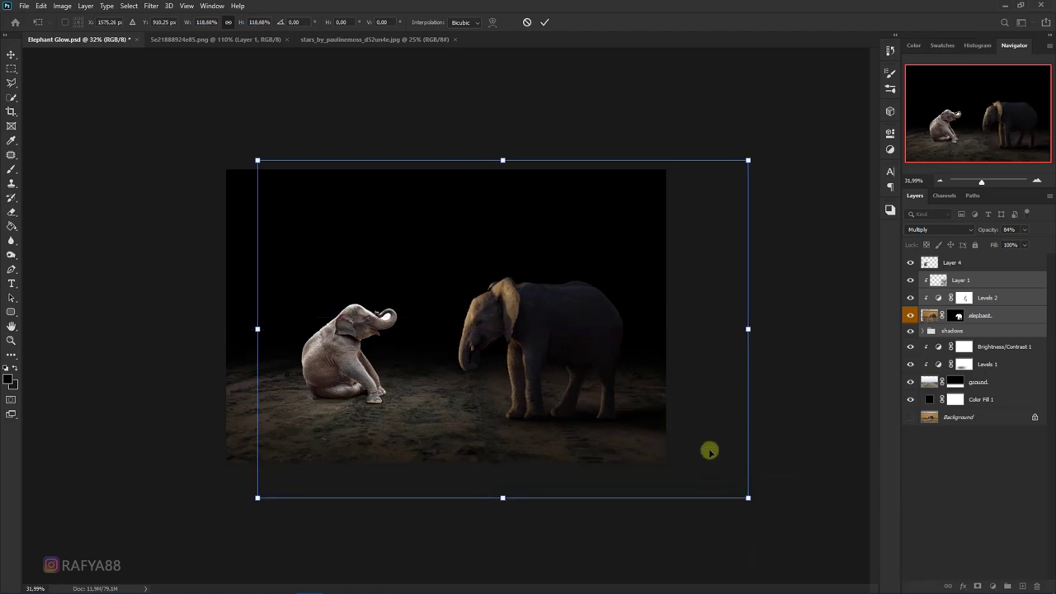
pyautogui.moveTo(707, 448); pyautogui.dragTo(701, 438)
pyautogui.press('Return')
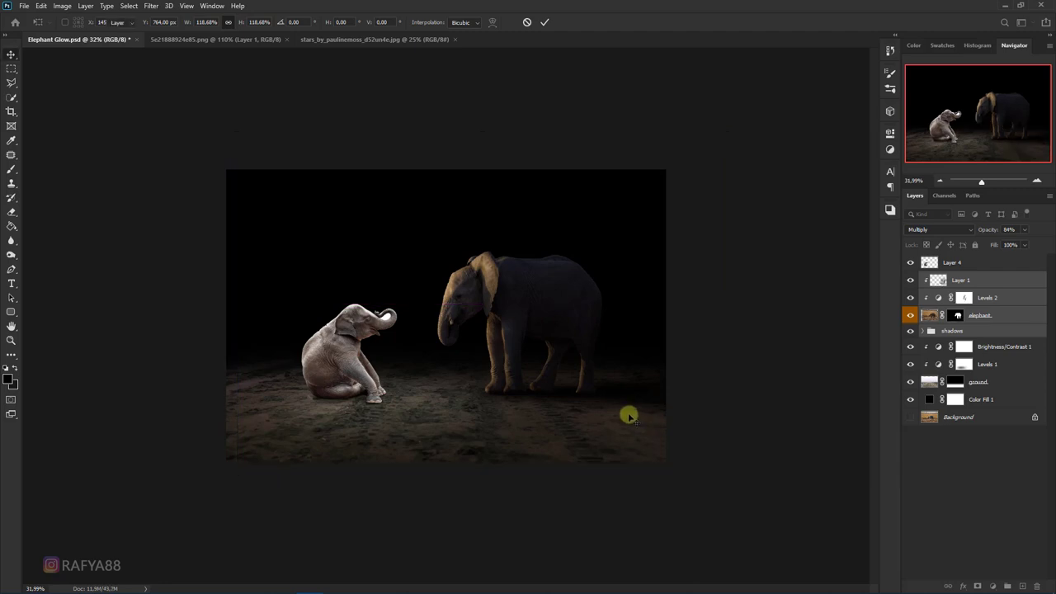
pyautogui.hotkey('ctrl', '-')
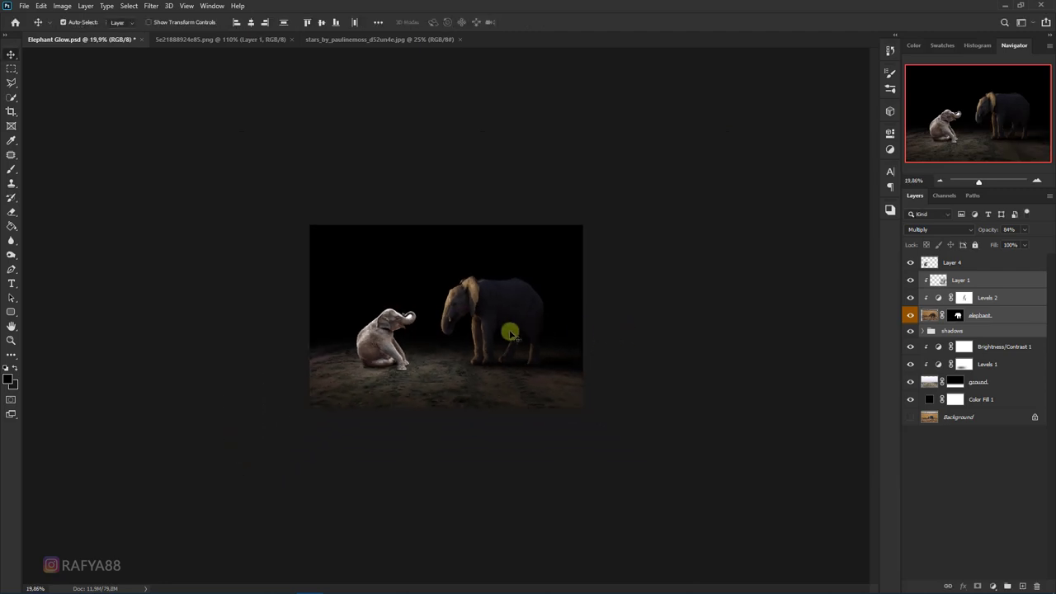
# On Layer 4, quick-select the white patch inside the baby elephant's trunk loop
pyautogui.scroll(3, 509, 333)
pyautogui.scroll(3, 478, 328)
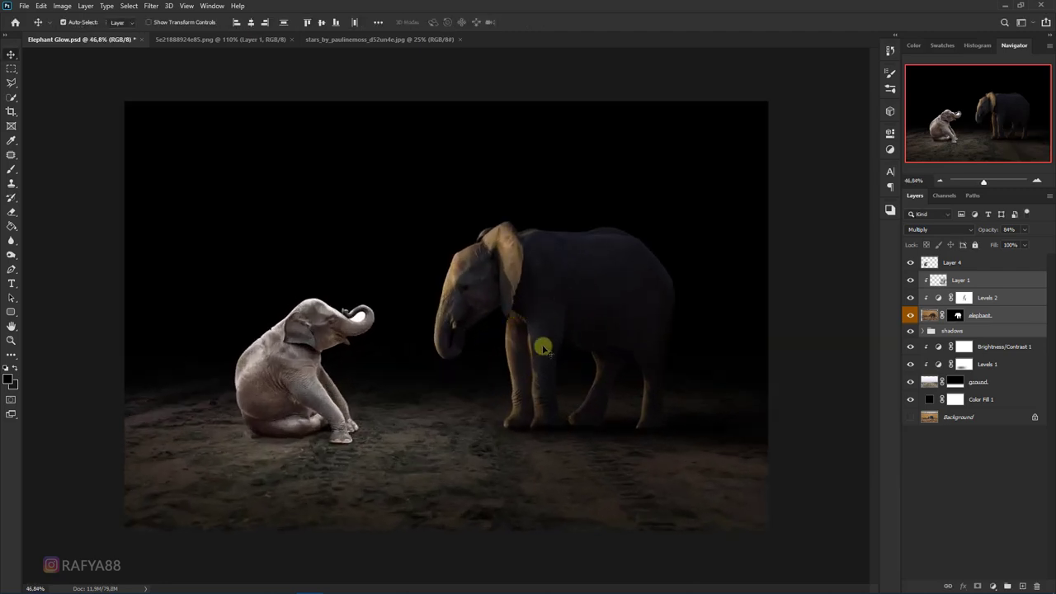
pyautogui.click(297, 361)
pyautogui.scroll(2, 307, 335)
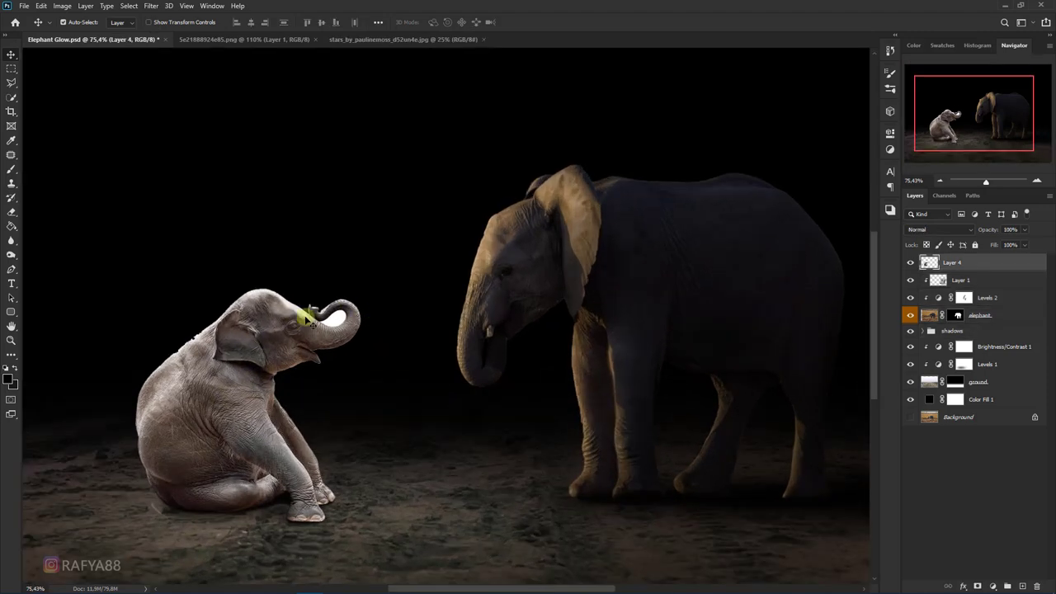
pyautogui.scroll(4, 306, 308)
pyautogui.scroll(2, 342, 308)
pyautogui.rightClick(11, 98)
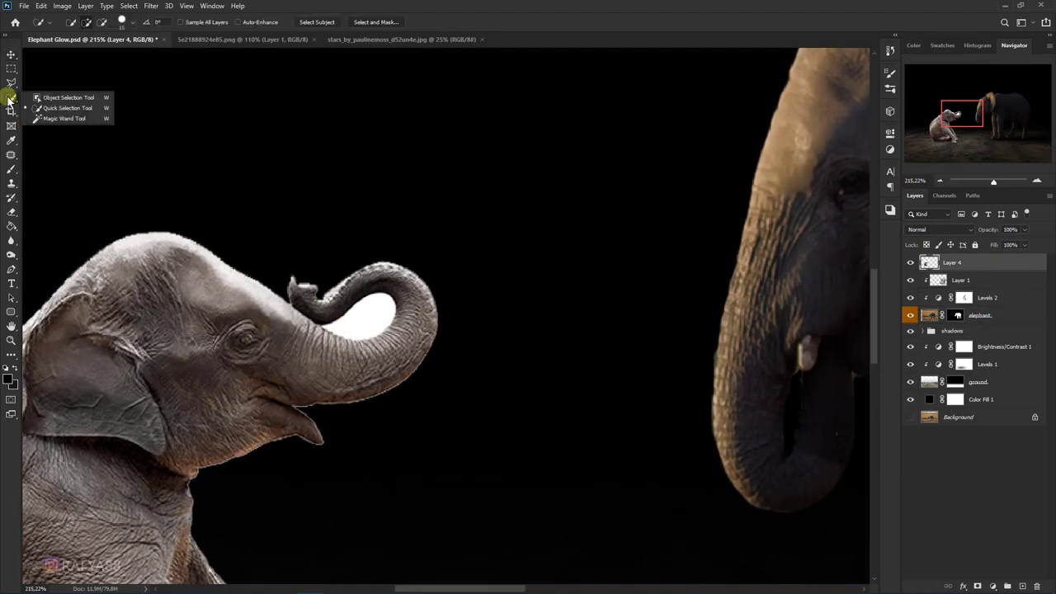
pyautogui.click(46, 104)
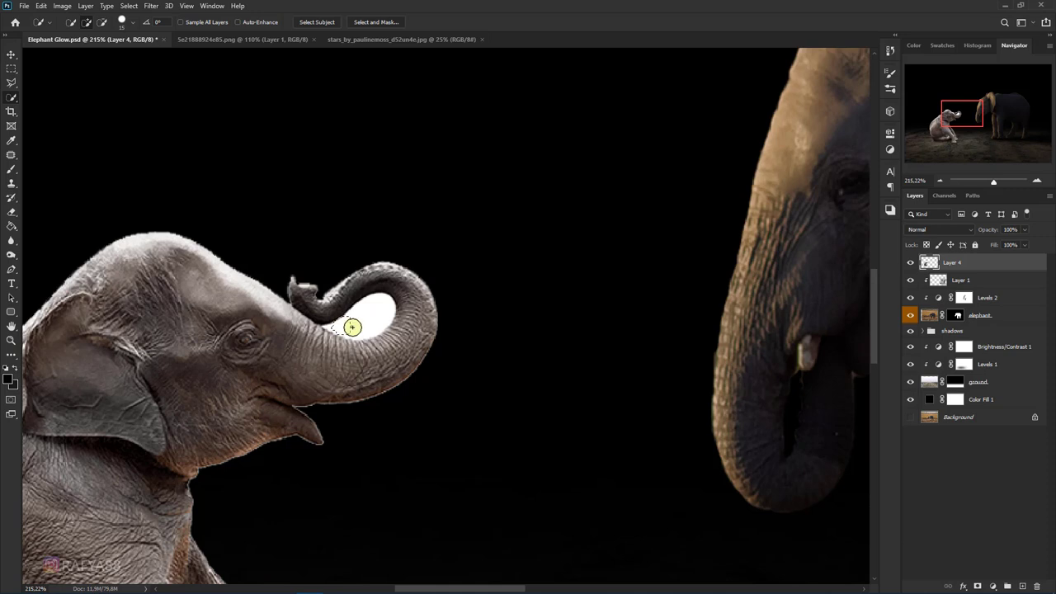
pyautogui.scroll(2, 344, 325)
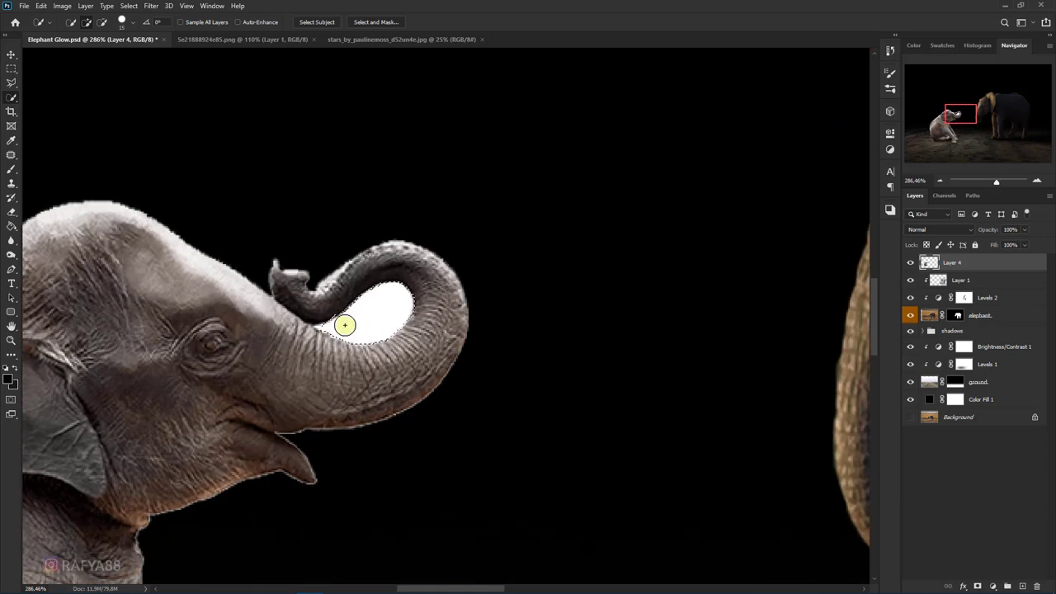
pyautogui.press('[')
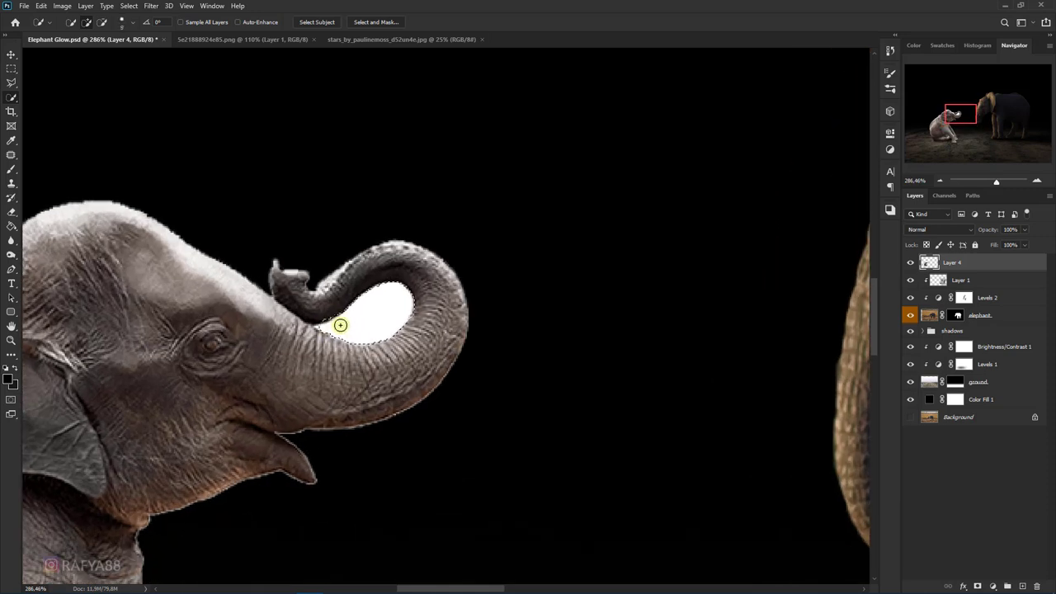
# Delete the white trunk patch and deselect
pyautogui.scroll(-1, 363, 318)
pyautogui.press('Delete')
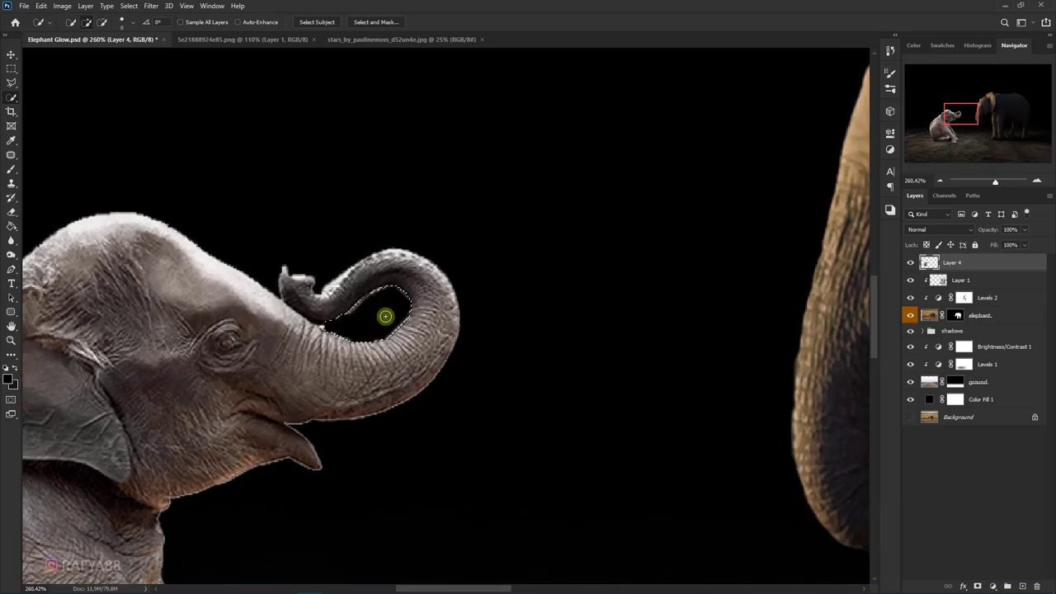
pyautogui.hotkey('ctrl', 'd')
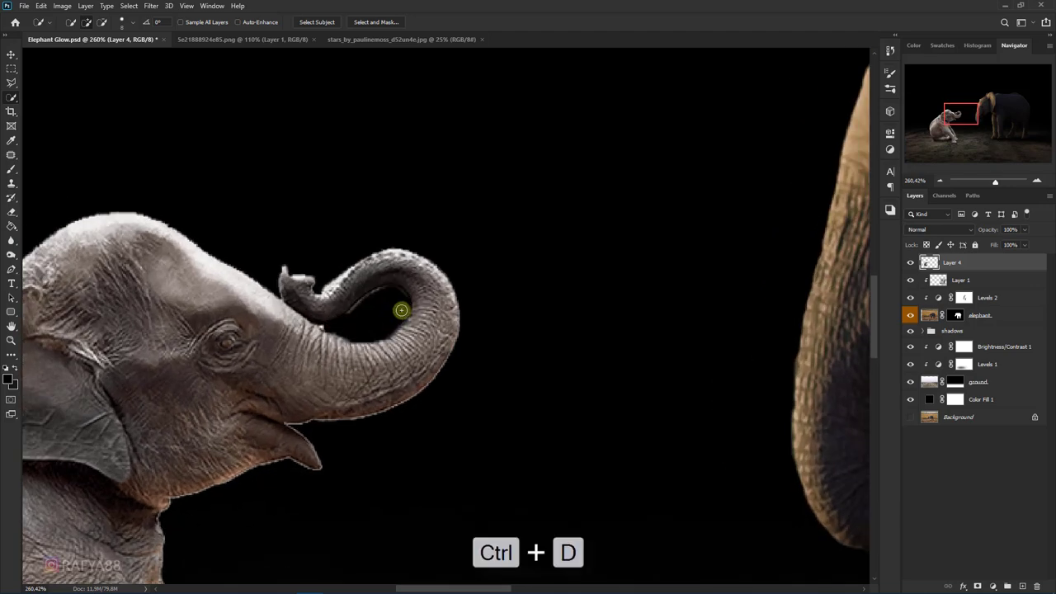
pyautogui.scroll(-3, 401, 308)
pyautogui.scroll(-3, 407, 310)
pyautogui.scroll(-2, 304, 330)
pyautogui.scroll(1, 305, 330)
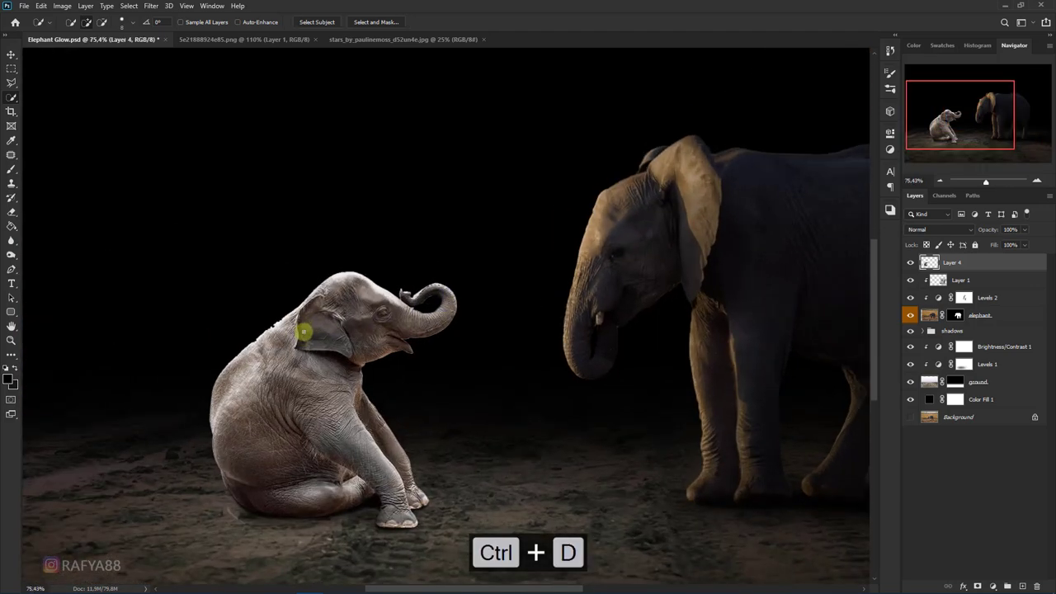
pyautogui.scroll(-1, 305, 330)
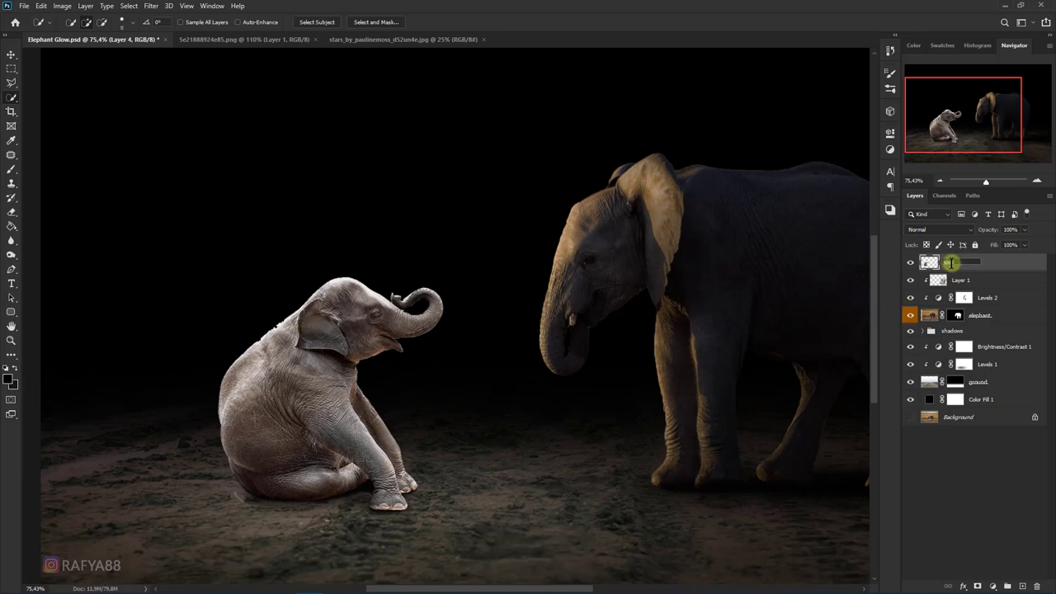
pyautogui.click(962, 261)
pyautogui.write('elephant 2')
# Confirm the layer name 'elephant 2' and give it a red colour label
pyautogui.press('Return')
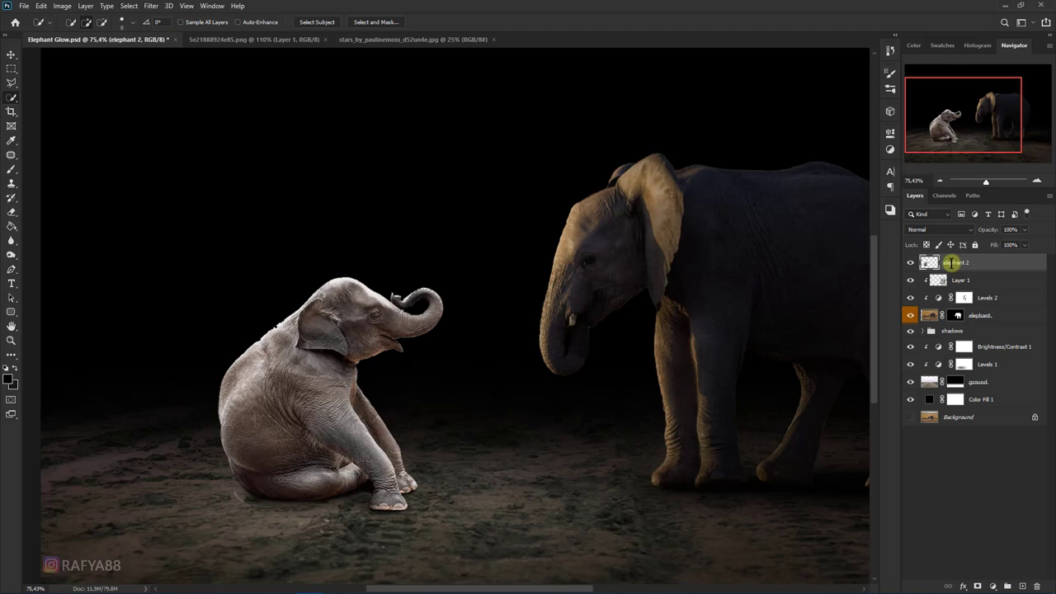
pyautogui.rightClick(983, 262)
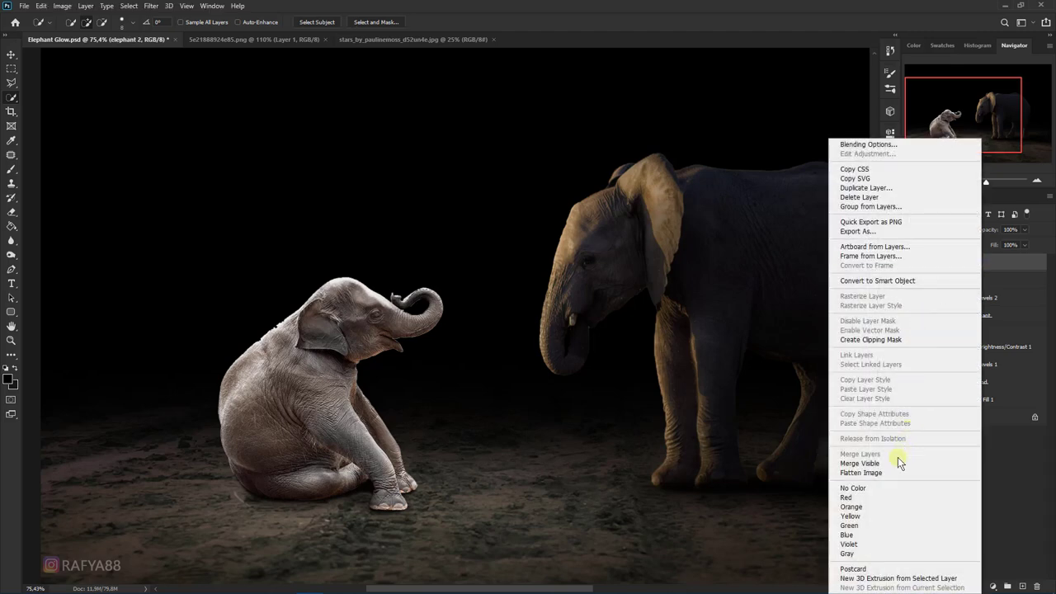
pyautogui.click(873, 502)
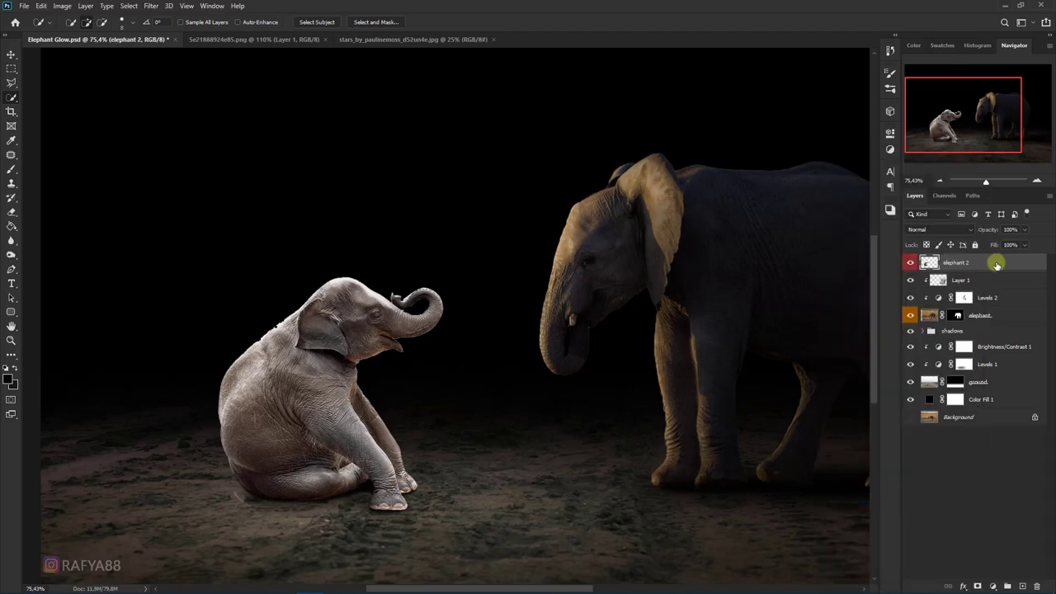
pyautogui.scroll(-2, 278, 338)
pyautogui.scroll(2, 224, 330)
pyautogui.scroll(1, 306, 306)
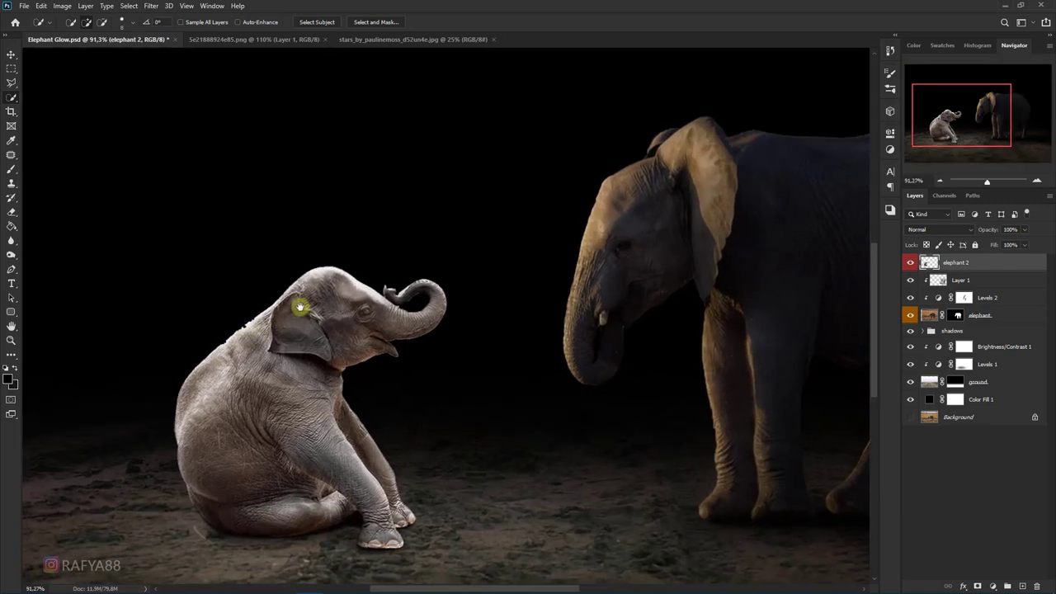
pyautogui.scroll(1, 314, 299)
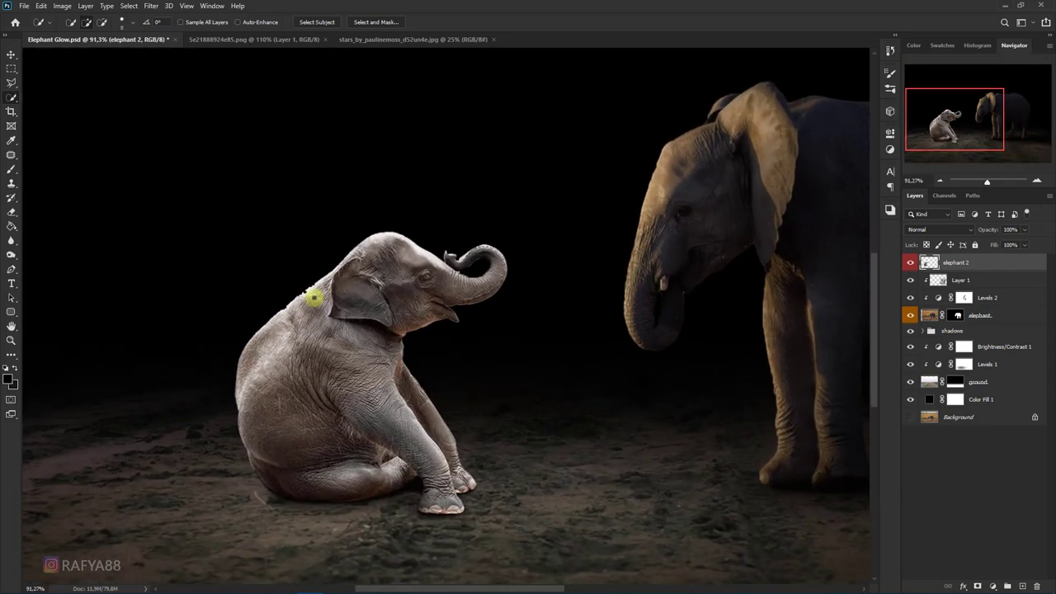
# Try inverting the baby elephant, undo it, and add a new empty layer above
pyautogui.click(69, 8)
pyautogui.moveTo(108, 34)
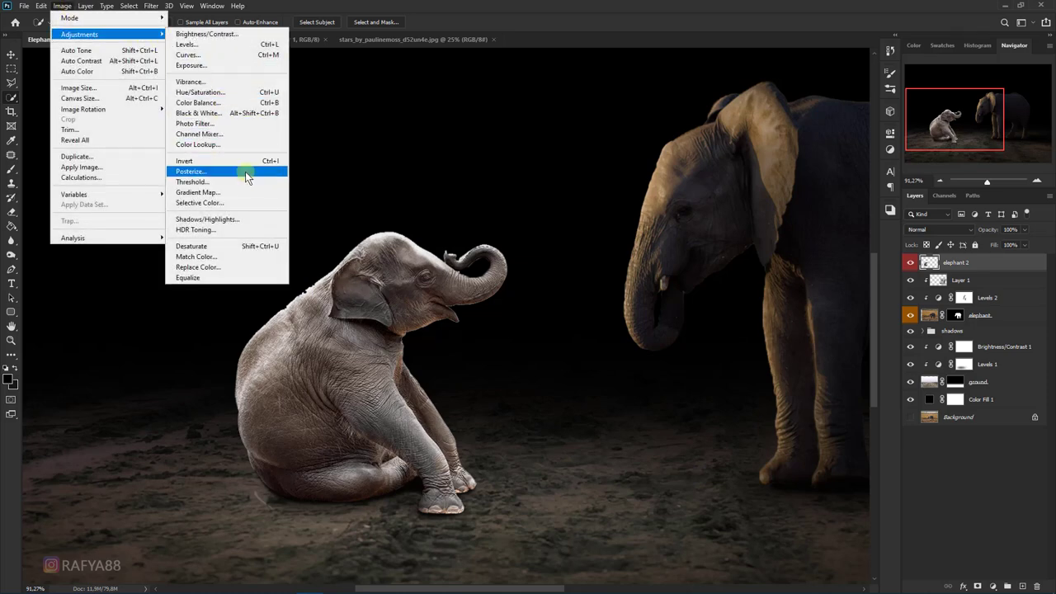
pyautogui.click(243, 162)
pyautogui.hotkey('ctrl', '0')
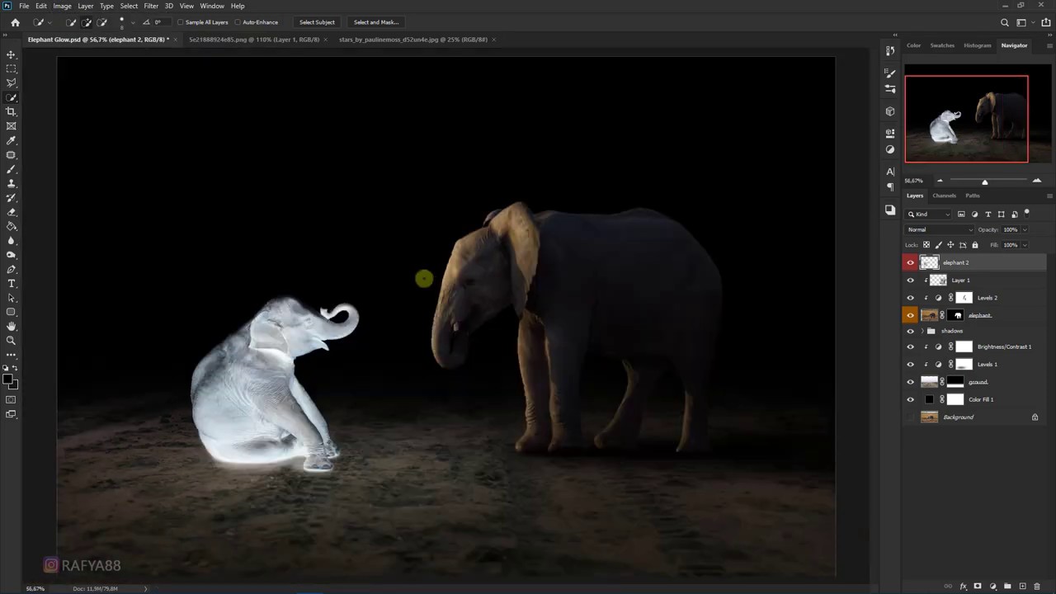
pyautogui.scroll(3, 287, 324)
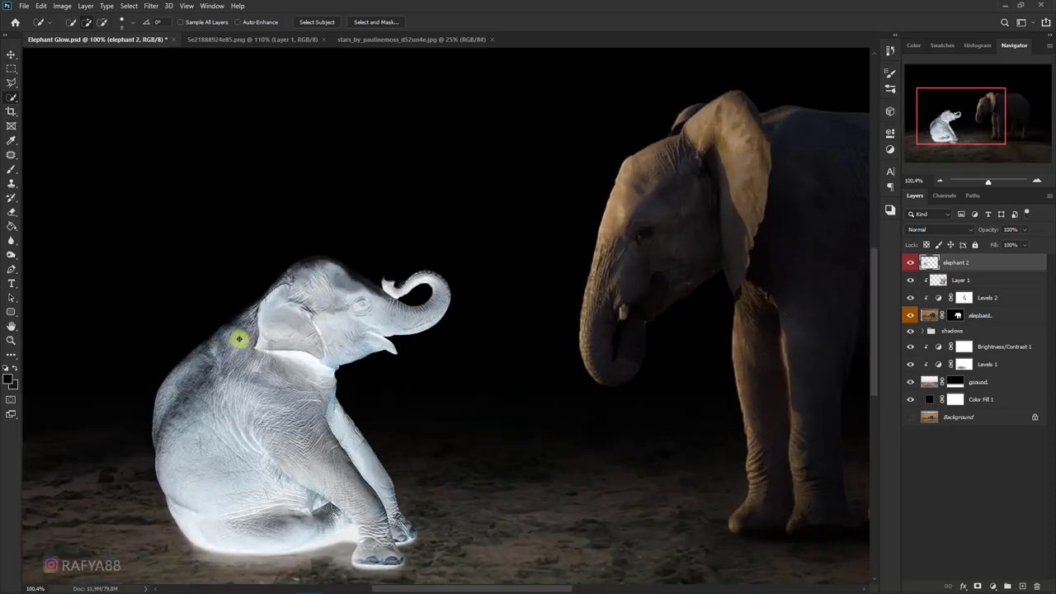
pyautogui.scroll(3, 238, 338)
pyautogui.scroll(2, 206, 338)
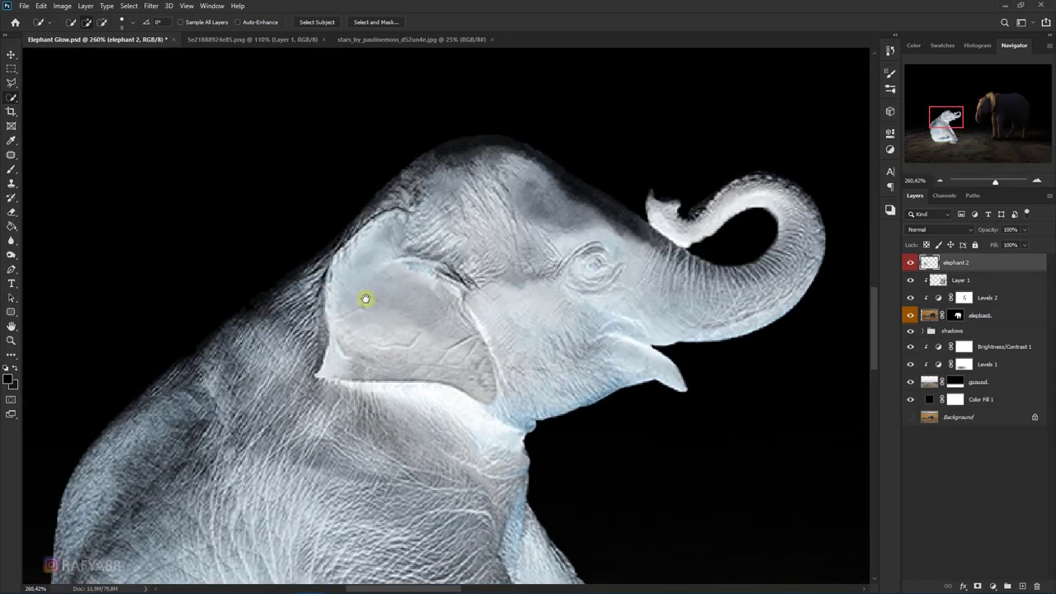
pyautogui.moveTo(366, 297); pyautogui.dragTo(397, 302)
pyautogui.hotkey('ctrl', 'z')
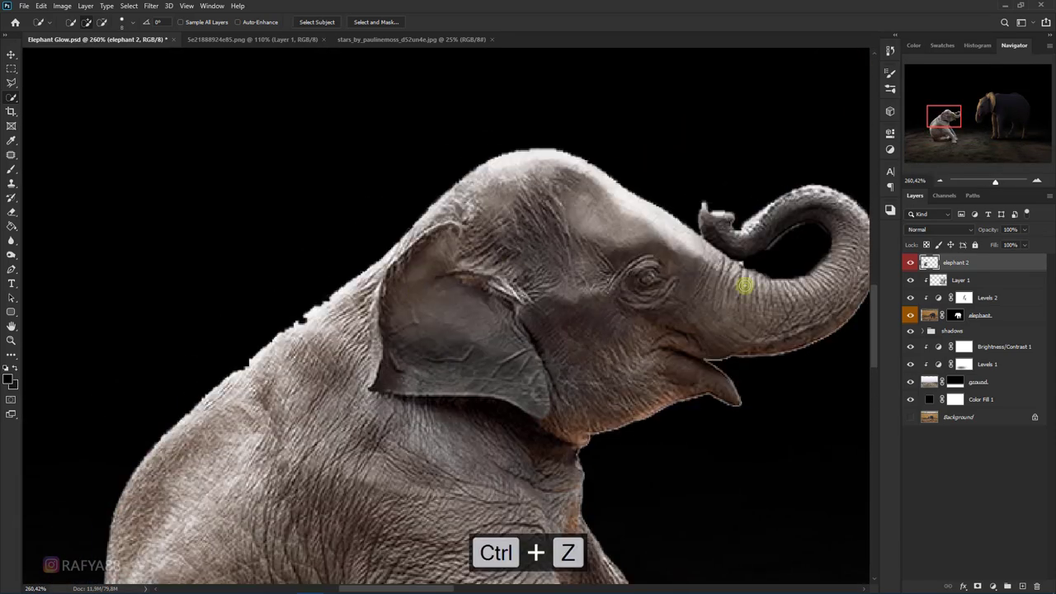
pyautogui.click(1023, 585)
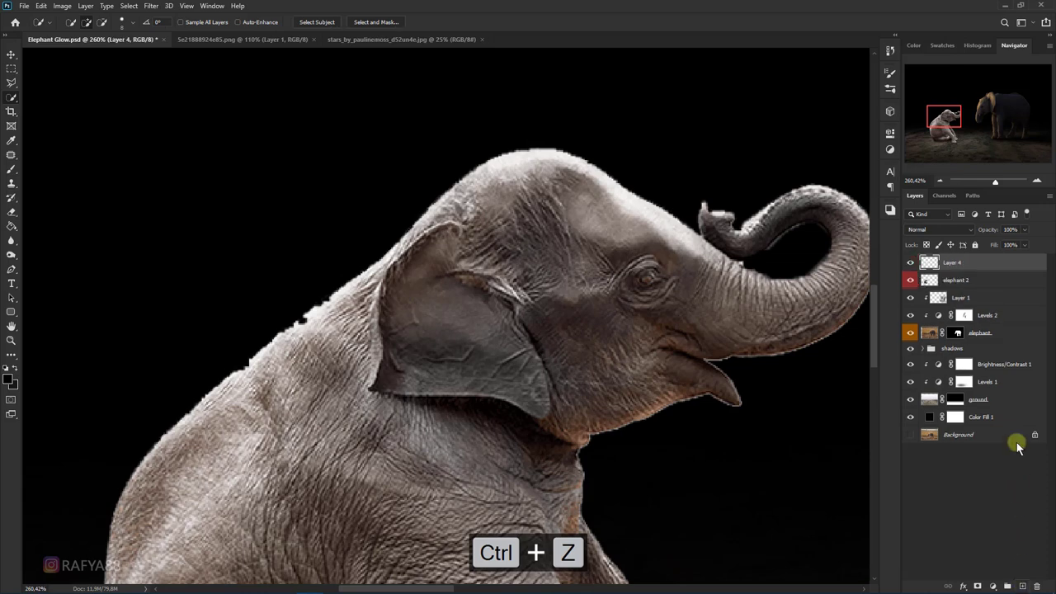
# Clip the new Layer 4 to elephant 2
pyautogui.rightClick(984, 262)
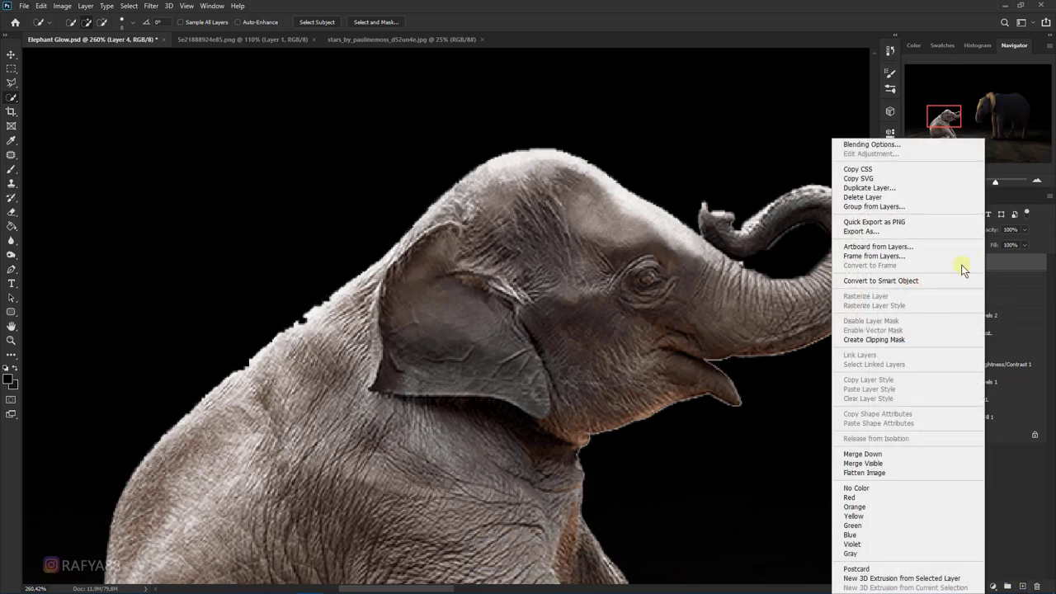
pyautogui.click(920, 340)
pyautogui.scroll(1, 487, 295)
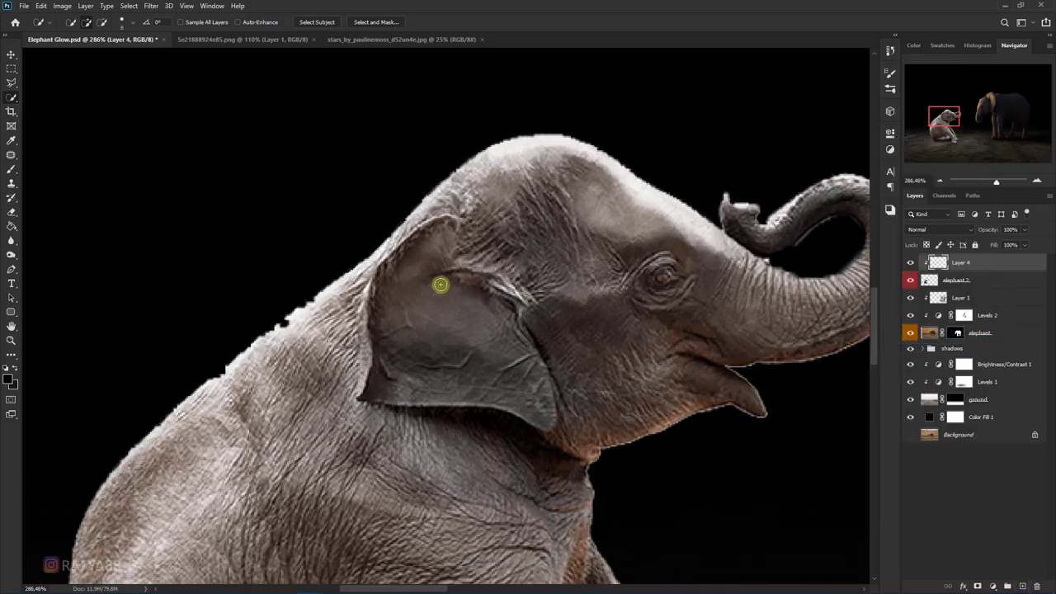
pyautogui.moveTo(256, 266); pyautogui.dragTo(304, 253)
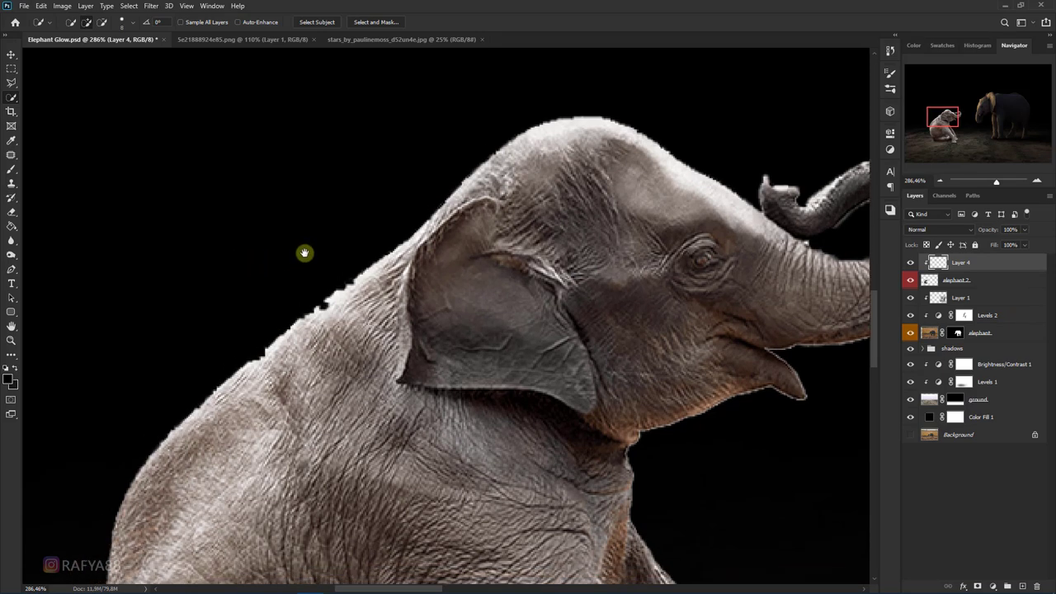
# Trace a Polygonal Lasso selection along the baby elephant's back, then select elephant 2
pyautogui.moveTo(10, 82); pyautogui.dragTo(35, 97)
pyautogui.click(35, 95)
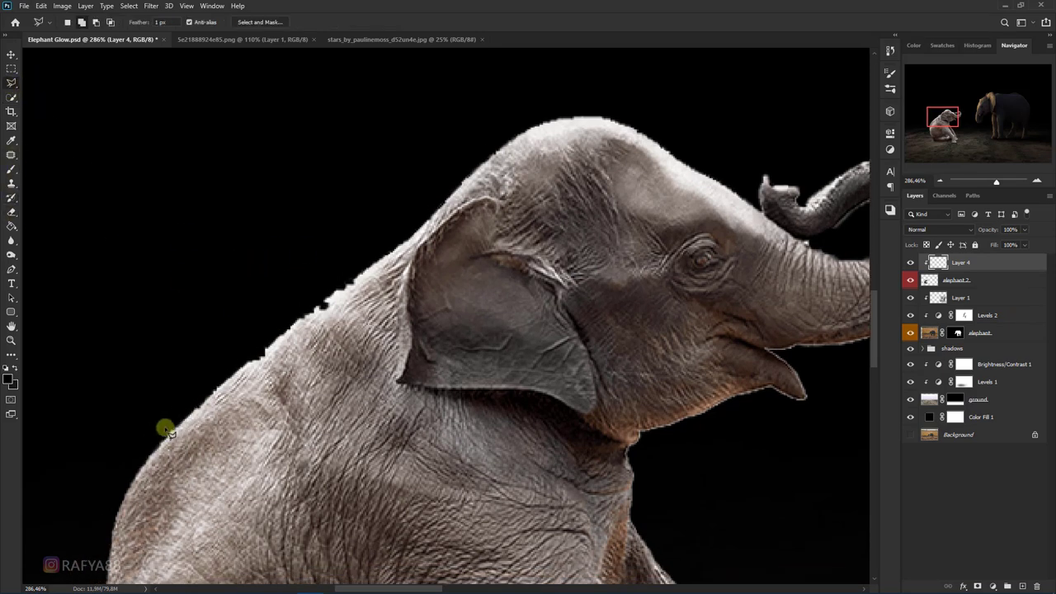
pyautogui.click(276, 339)
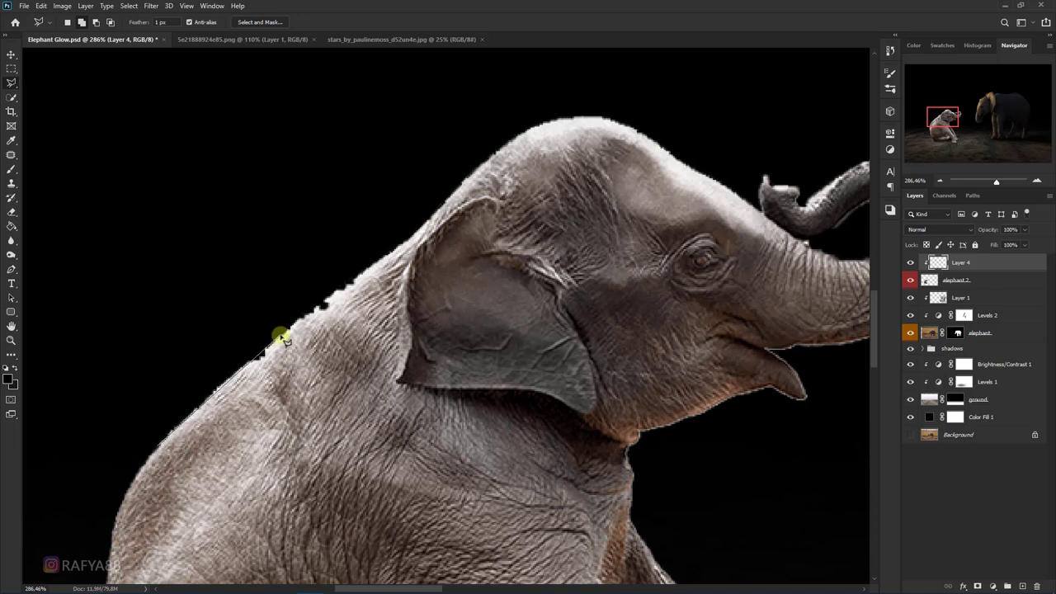
pyautogui.click(370, 268)
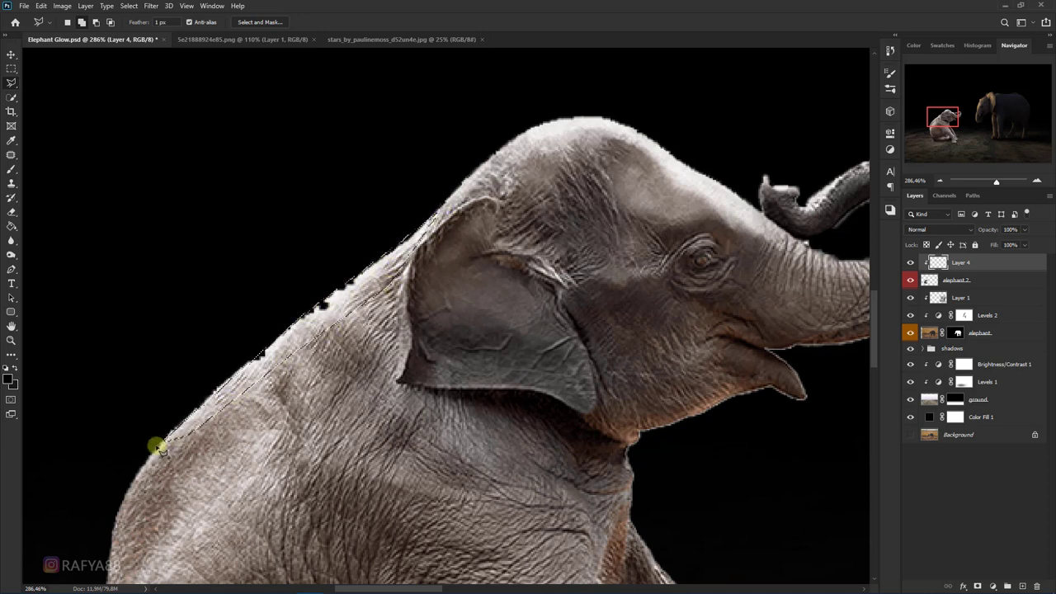
pyautogui.click(958, 280)
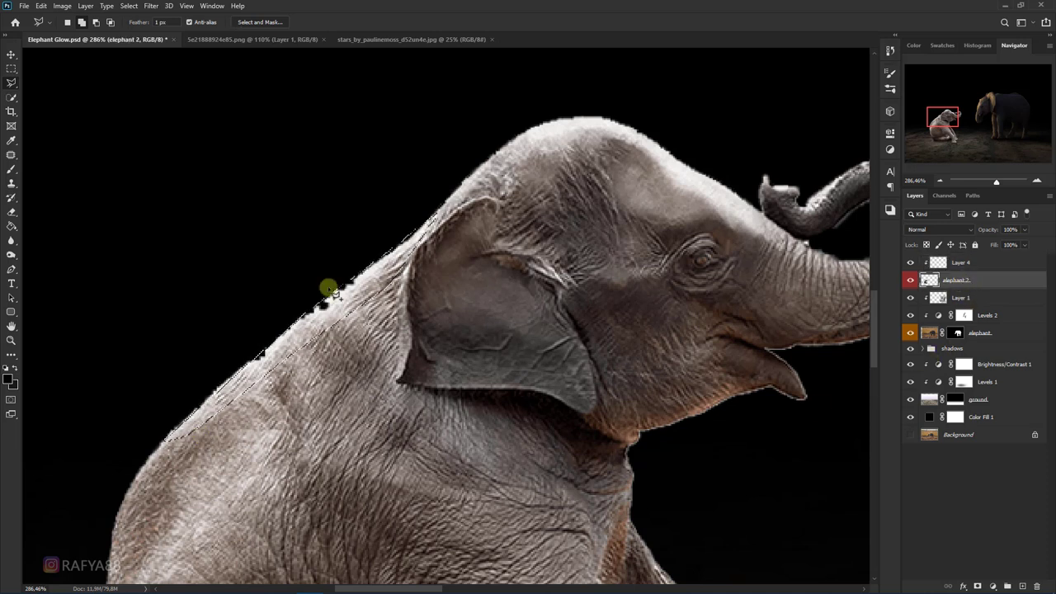
# Switch to a soft round white brush and stroke along the back edge
pyautogui.rightClick(11, 169)
pyautogui.click(49, 164)
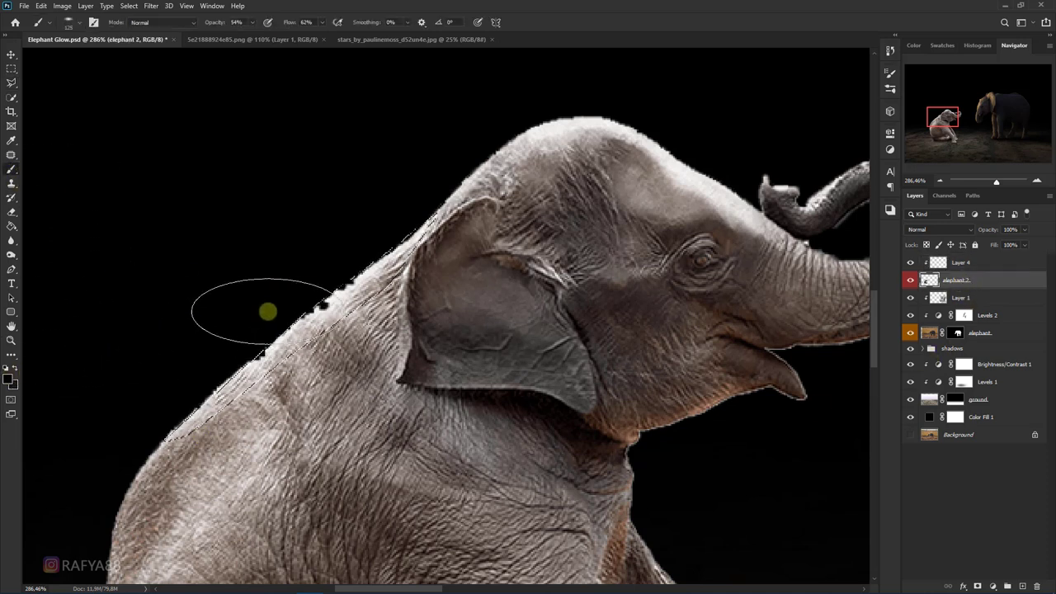
pyautogui.press('x')
pyautogui.moveTo(297, 311); pyautogui.dragTo(321, 324)
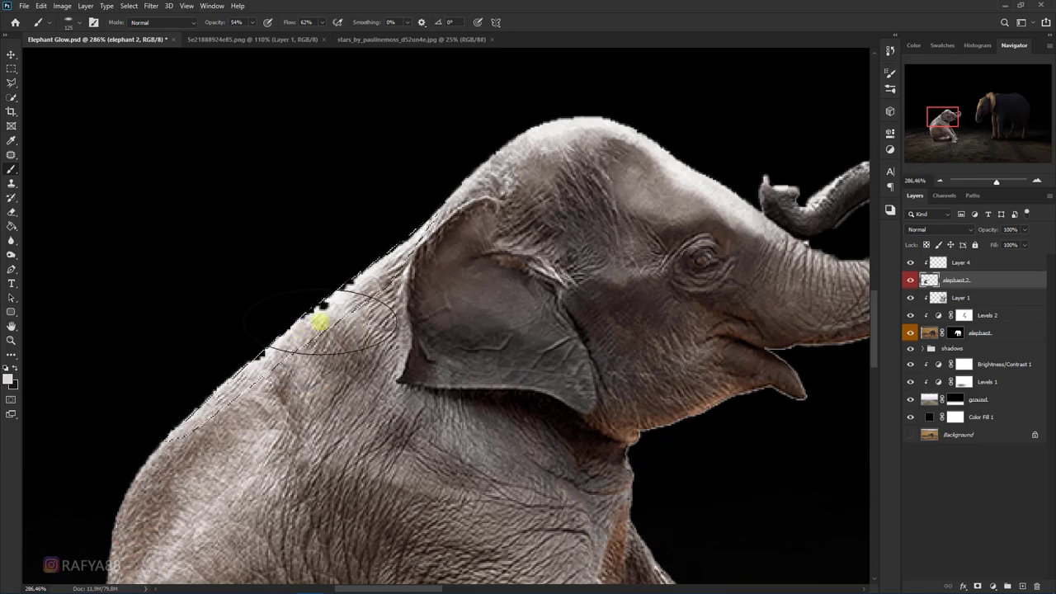
pyautogui.rightClick(320, 323)
pyautogui.click(262, 260)
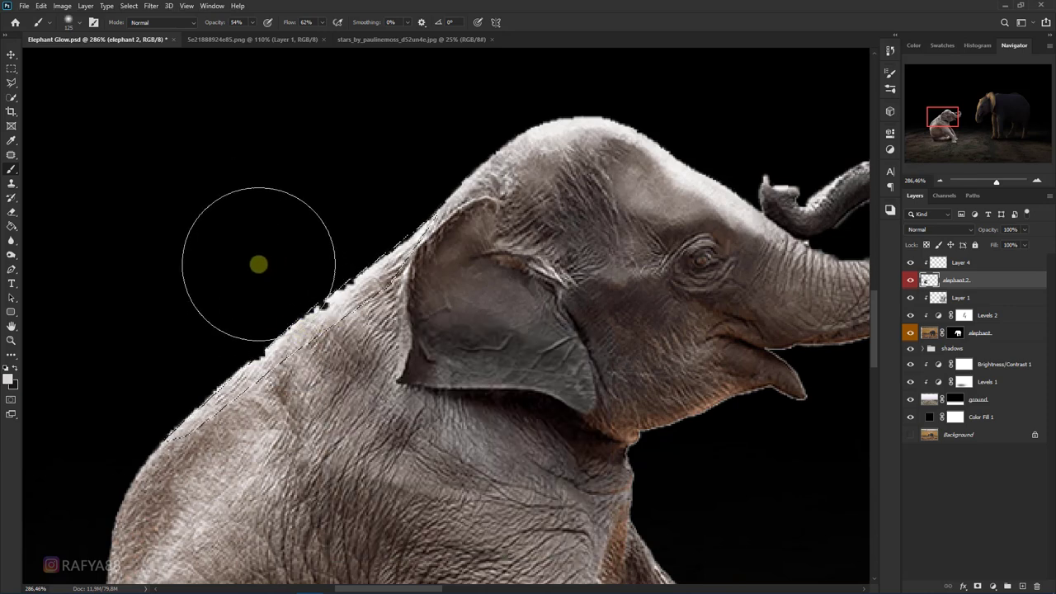
# With a 70 px, 100% opacity brush, brighten the back edge above the shoulder, then deselect
pyautogui.press('[')
pyautogui.press('[')
pyautogui.press('[')
pyautogui.press('[')
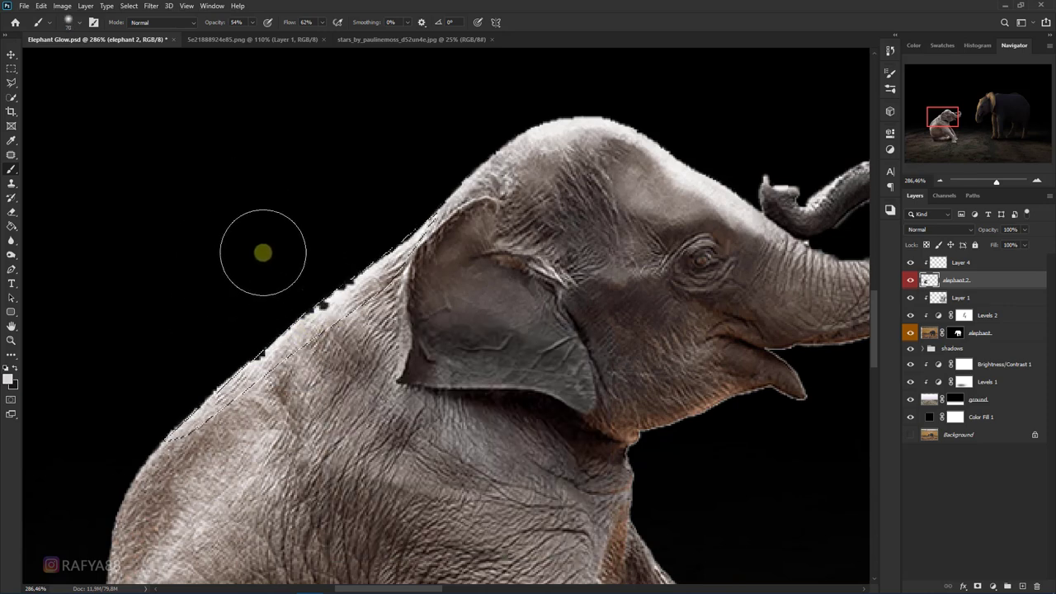
pyautogui.moveTo(212, 22); pyautogui.dragTo(221, 22)
pyautogui.press('[')
pyautogui.press('[')
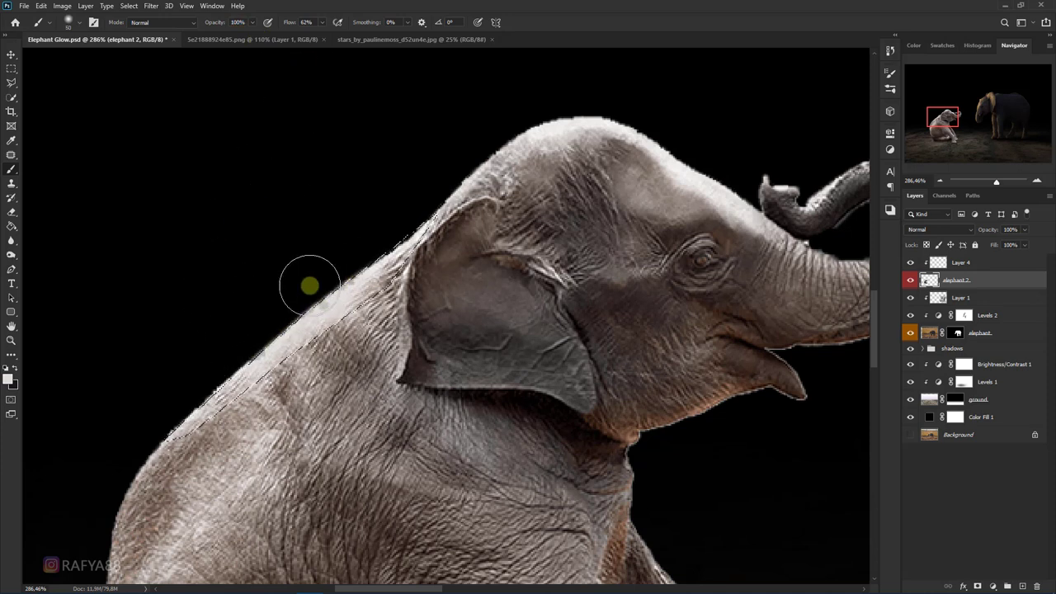
pyautogui.moveTo(310, 285); pyautogui.dragTo(337, 253)
pyautogui.hotkey('ctrl', 'd')
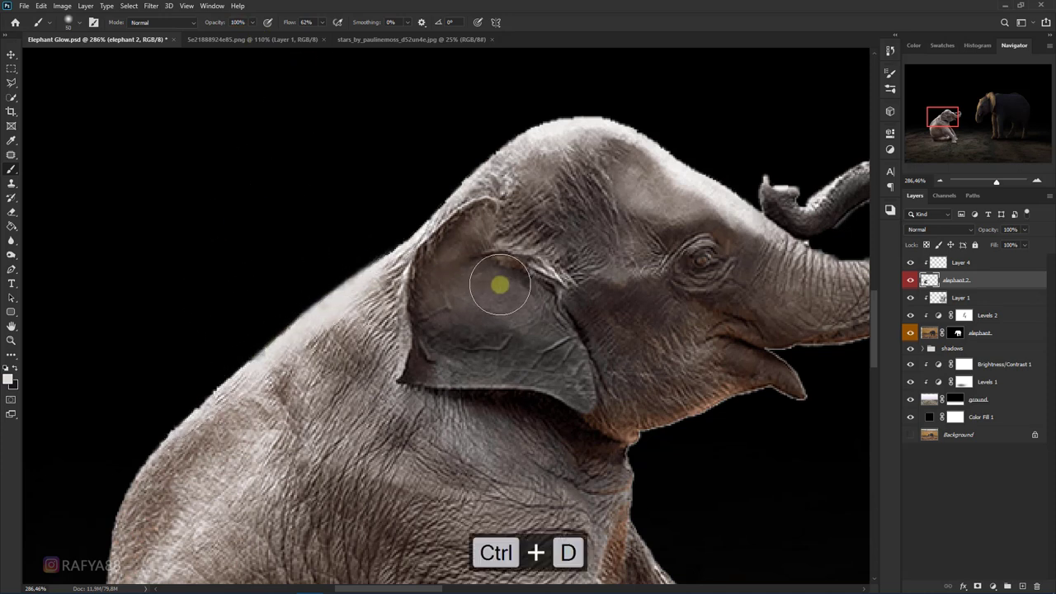
pyautogui.click(958, 264)
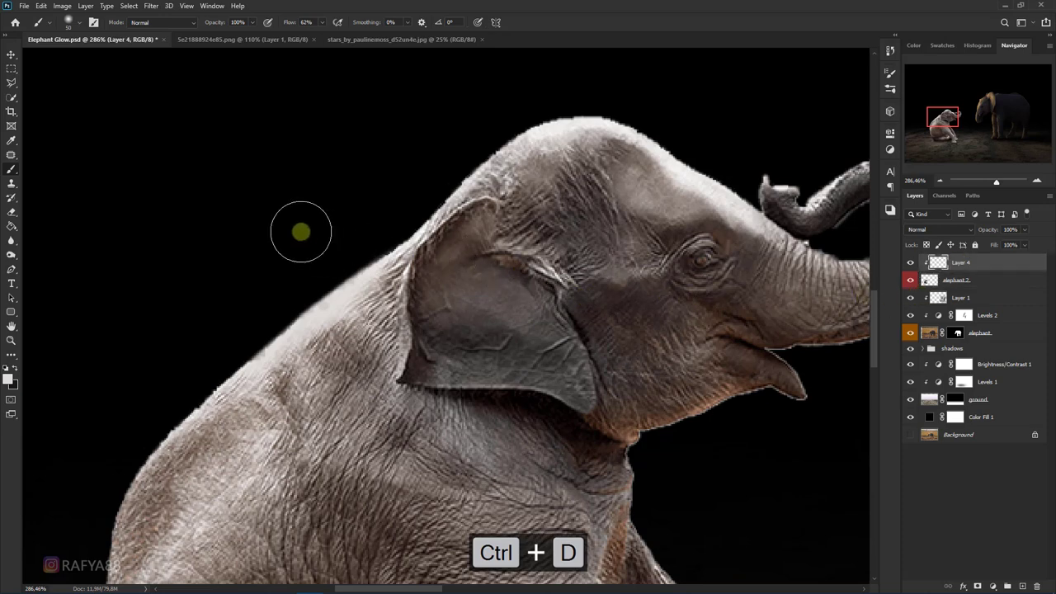
# Sample dark grey from the ear and brush it across the back and head on Layer 4
pyautogui.click(7, 378)
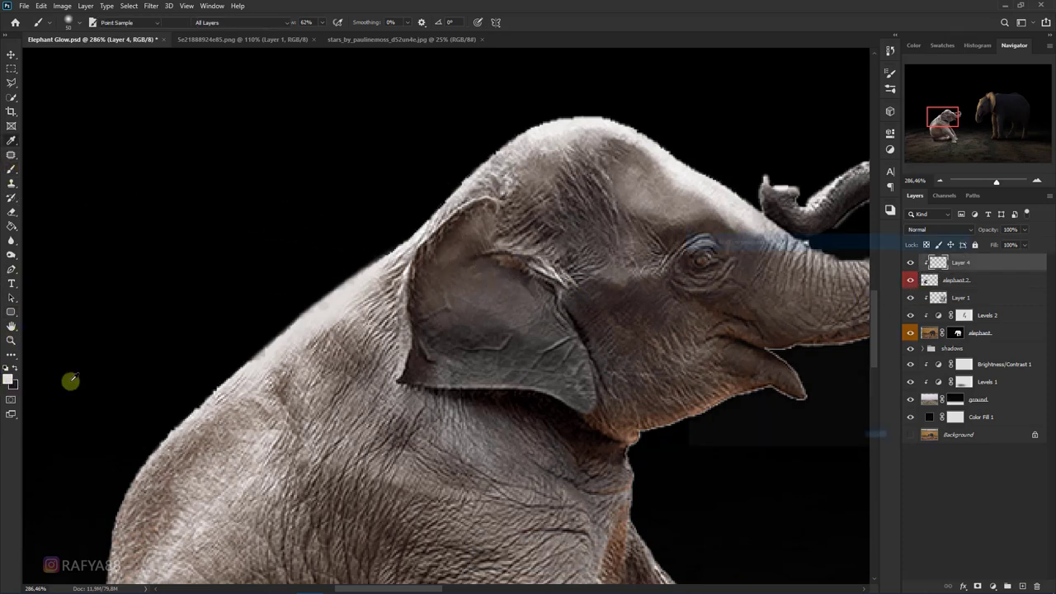
pyautogui.click(452, 325)
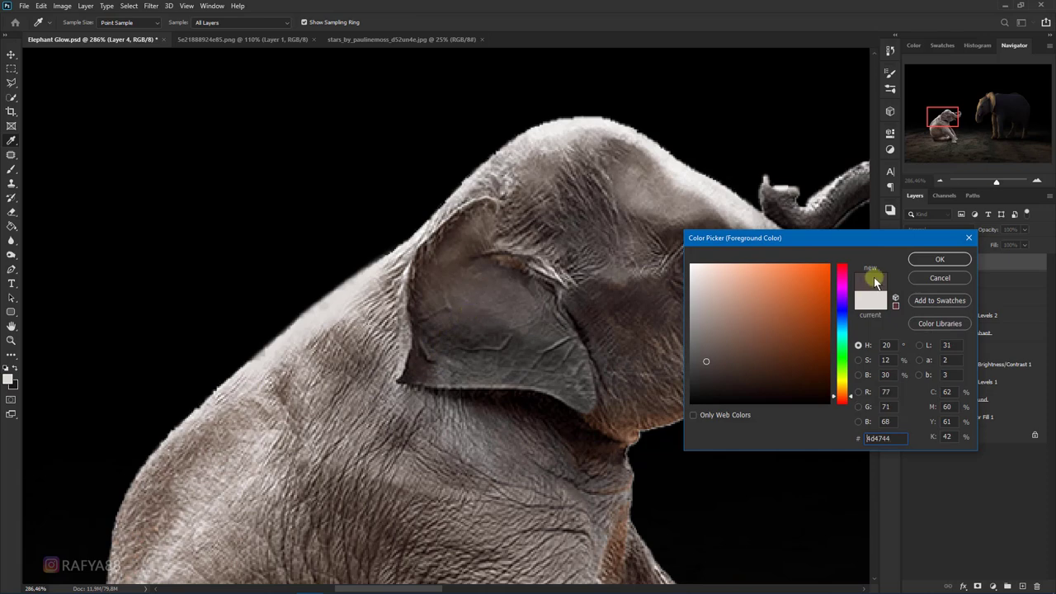
pyautogui.click(940, 259)
pyautogui.press('b')
pyautogui.moveTo(366, 228)
pyautogui.mouseDown()
pyautogui.moveTo(295, 313)
pyautogui.moveTo(198, 379)
pyautogui.mouseUp()
pyautogui.scroll(-2, 306, 307)
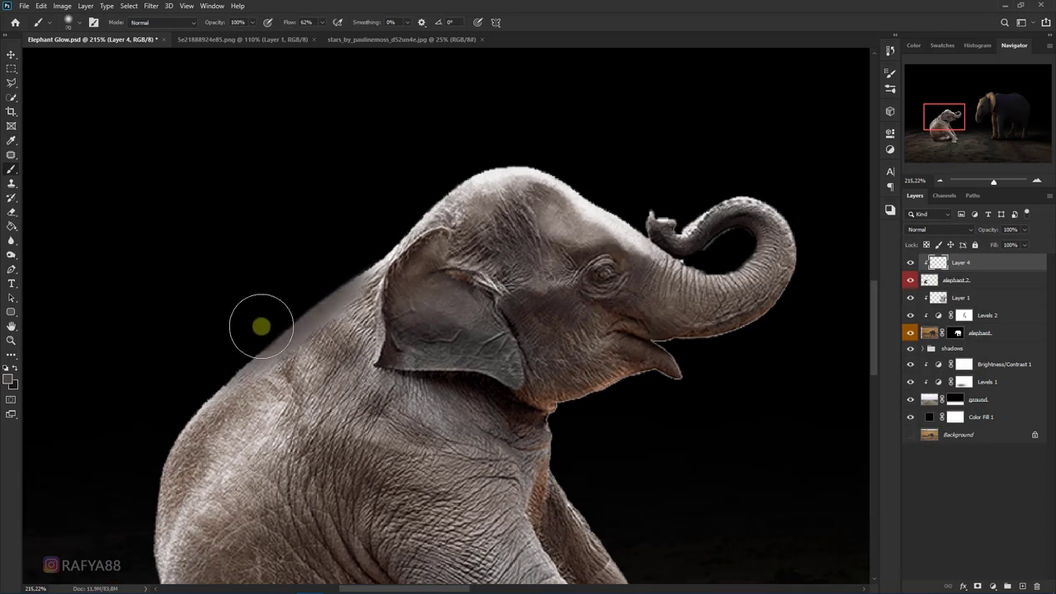
pyautogui.moveTo(276, 317); pyautogui.dragTo(486, 149)
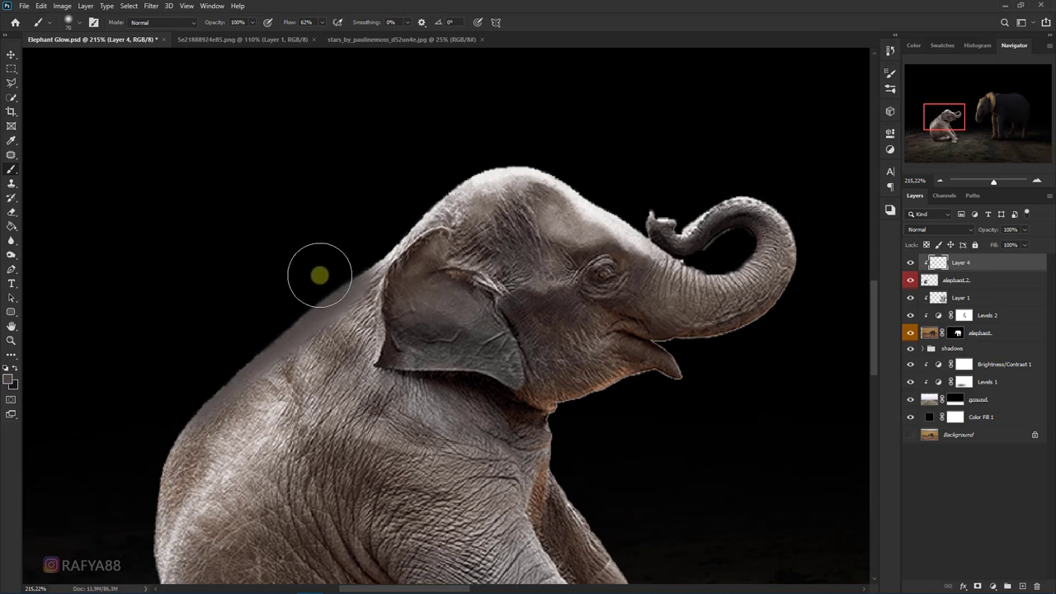
pyautogui.moveTo(528, 155)
pyautogui.mouseDown()
pyautogui.moveTo(601, 182)
pyautogui.moveTo(483, 148)
pyautogui.moveTo(396, 210)
pyautogui.mouseUp()
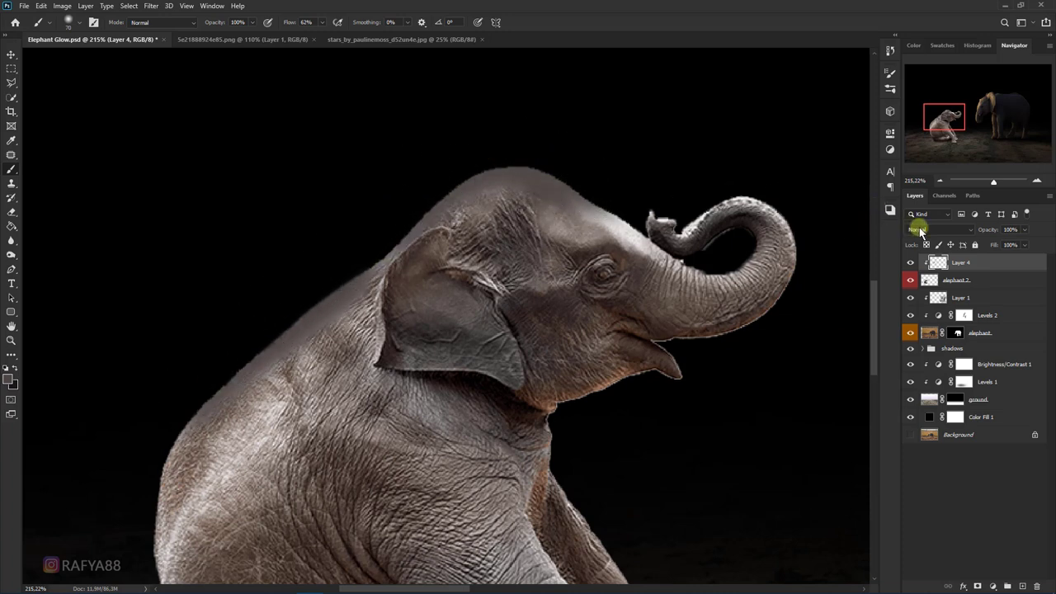
# Set Layer 4 to Multiply and darken the trunk's top edge with a 20 px brush
pyautogui.click(918, 229)
pyautogui.click(922, 273)
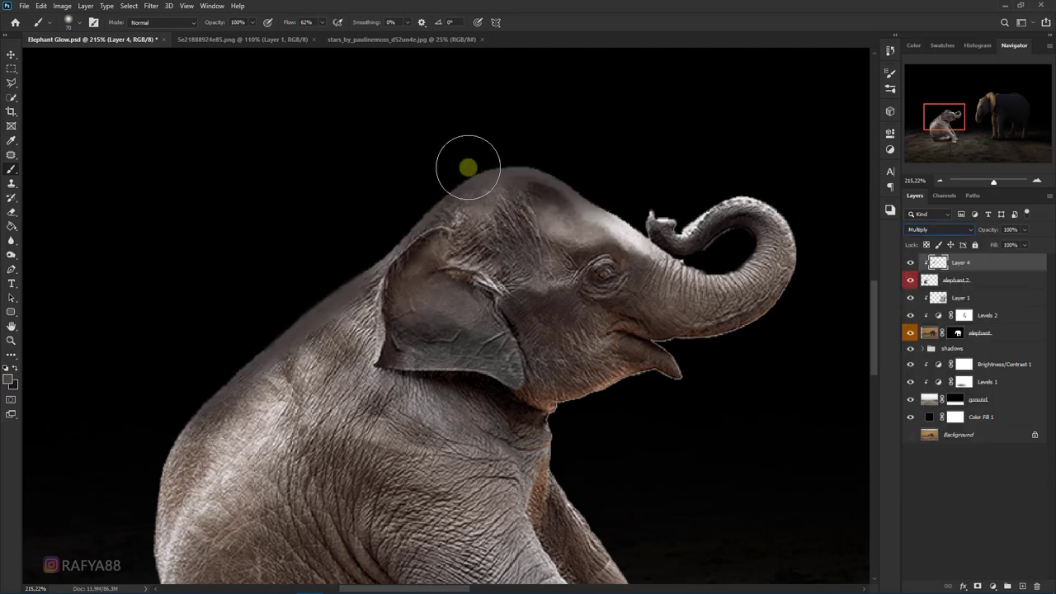
pyautogui.press('[')
pyautogui.press('[')
pyautogui.press('[')
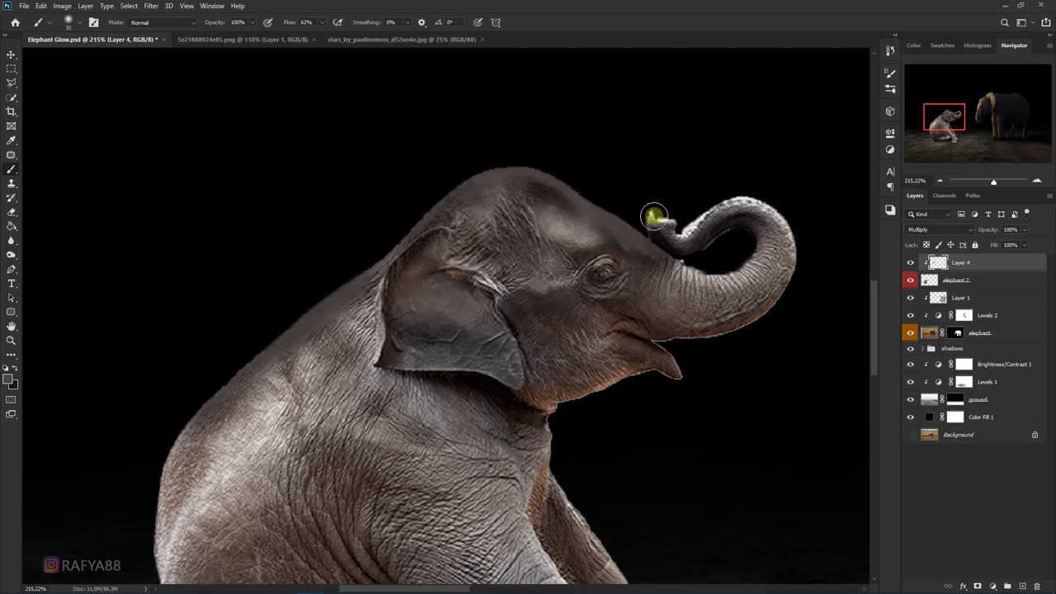
pyautogui.press('[')
pyautogui.moveTo(714, 203)
pyautogui.mouseDown()
pyautogui.moveTo(802, 256)
pyautogui.moveTo(762, 203)
pyautogui.moveTo(688, 236)
pyautogui.moveTo(655, 213)
pyautogui.moveTo(556, 223)
pyautogui.moveTo(466, 210)
pyautogui.mouseUp()
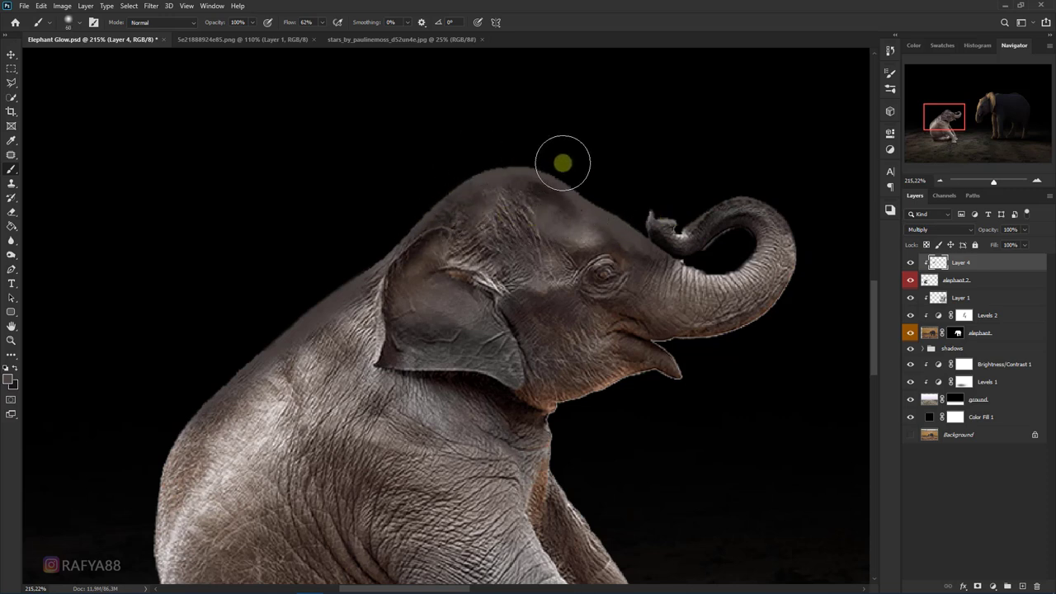
# Darken the lit back edge with a larger brush
pyautogui.scroll(-3, 439, 176)
pyautogui.scroll(-2, 438, 175)
pyautogui.press(']')
pyautogui.press(']')
pyautogui.press(']')
pyautogui.press(']')
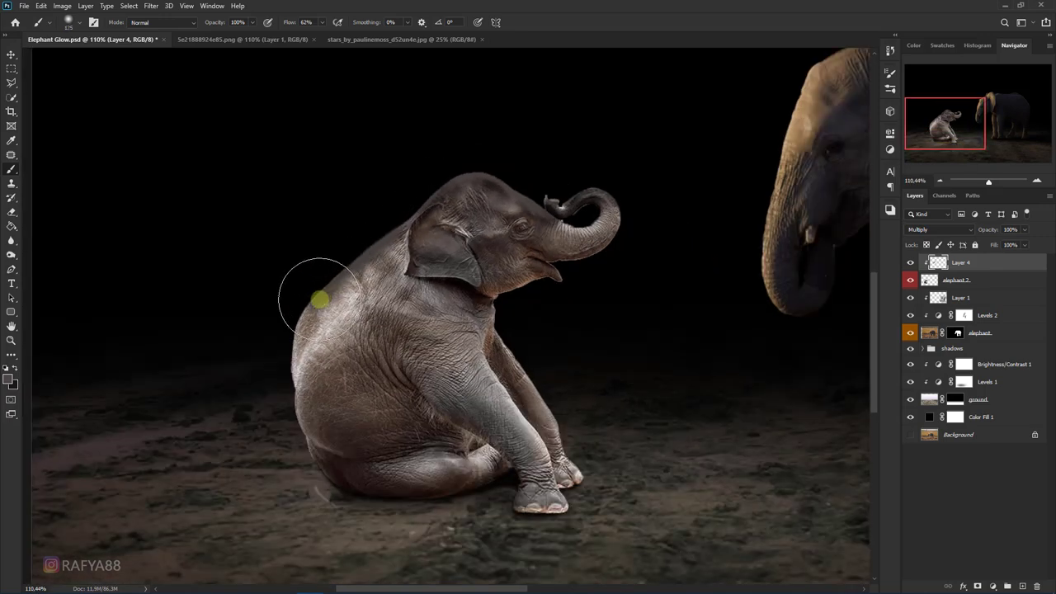
pyautogui.press(']')
pyautogui.press(']')
pyautogui.moveTo(293, 351)
pyautogui.mouseDown()
pyautogui.moveTo(257, 405)
pyautogui.moveTo(300, 245)
pyautogui.moveTo(332, 273)
pyautogui.moveTo(377, 201)
pyautogui.moveTo(292, 234)
pyautogui.moveTo(322, 242)
pyautogui.moveTo(366, 221)
pyautogui.mouseUp()
pyautogui.scroll(-2, 429, 188)
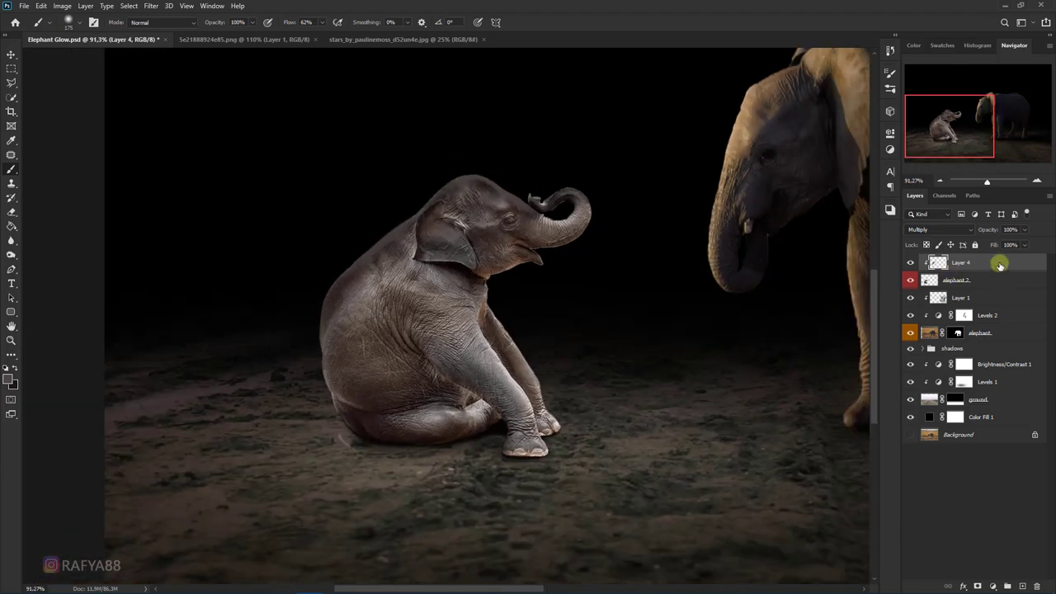
# Merge Layer 4 down into elephant 2
pyautogui.rightClick(999, 265)
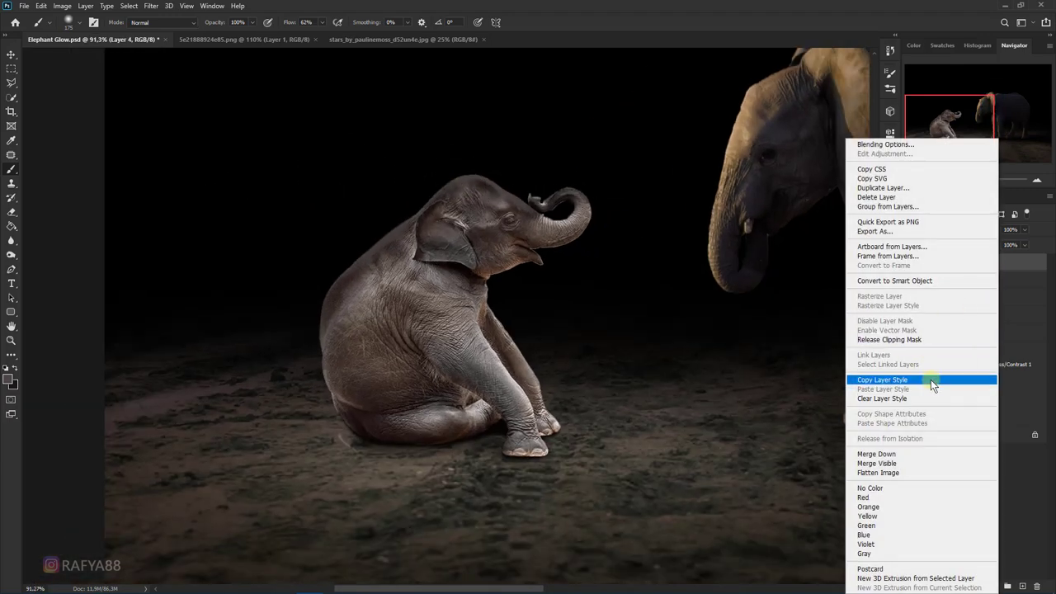
pyautogui.click(935, 454)
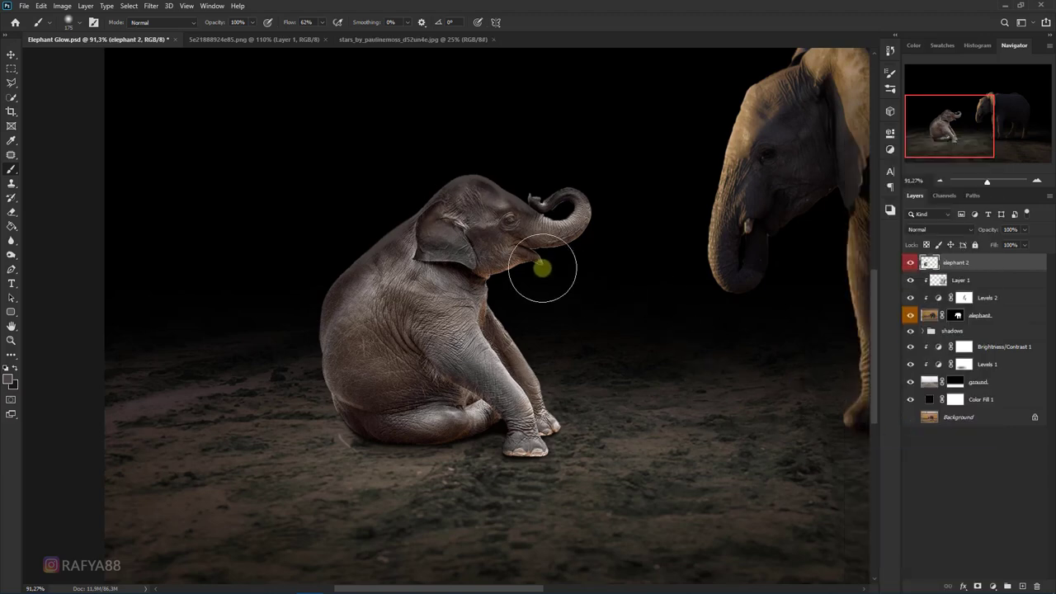
pyautogui.scroll(2, 528, 256)
pyautogui.scroll(1, 330, 189)
pyautogui.scroll(1, 370, 206)
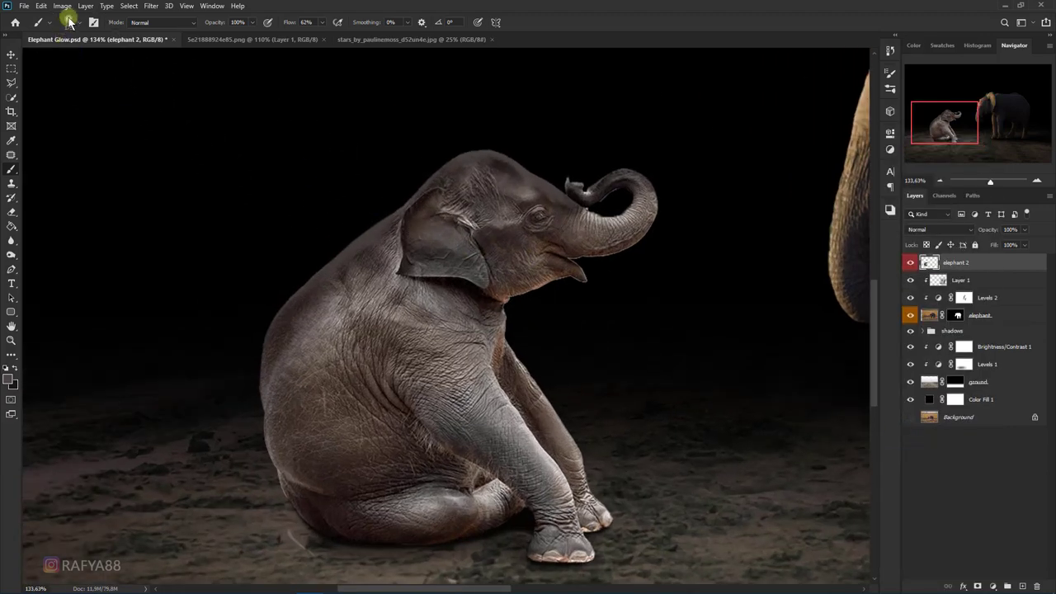
# Invert elephant 2's colours so the baby elephant turns icy white
pyautogui.click(63, 6)
pyautogui.moveTo(80, 34)
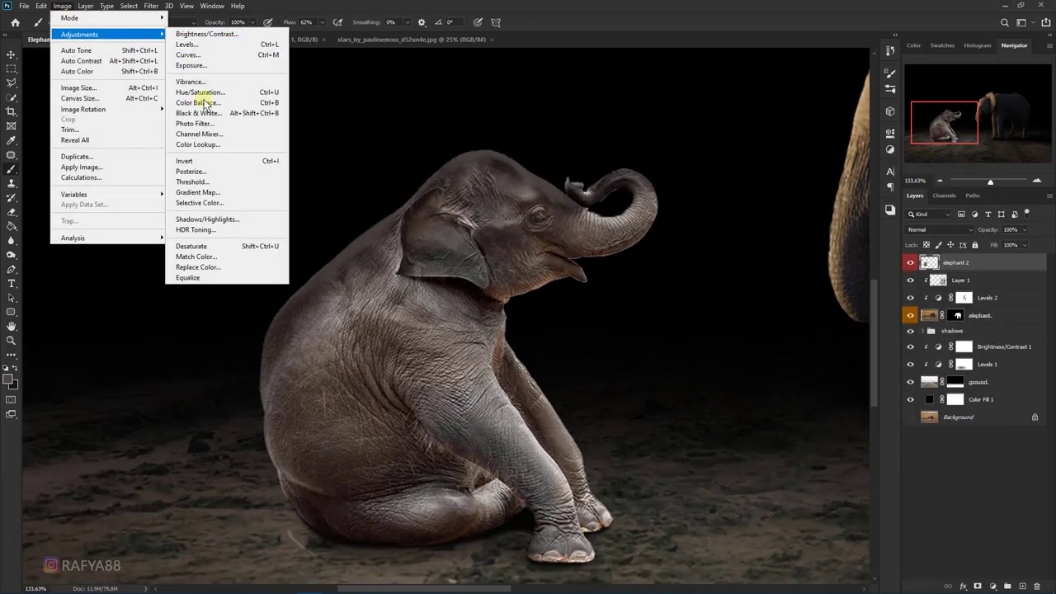
pyautogui.click(247, 161)
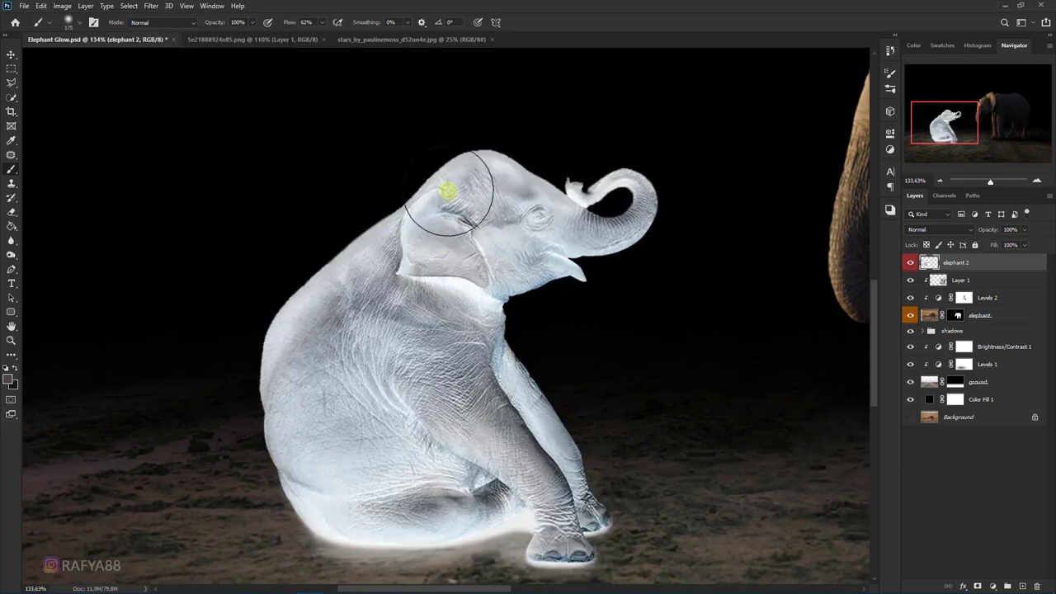
pyautogui.scroll(-2, 448, 177)
pyautogui.scroll(-1, 471, 167)
pyautogui.scroll(1, 283, 349)
pyautogui.scroll(1, 294, 347)
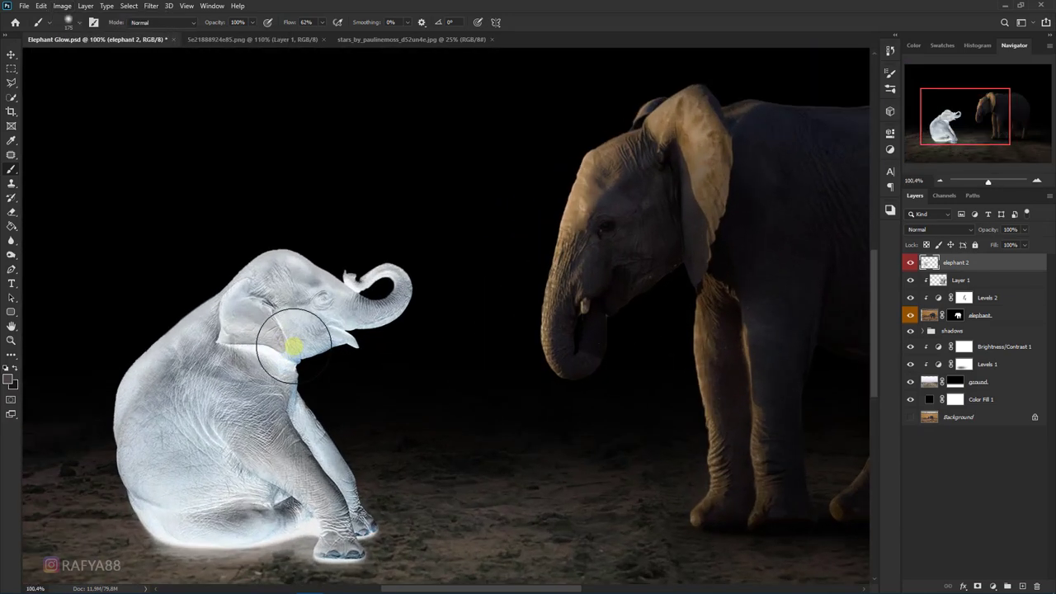
pyautogui.scroll(-1, 294, 346)
pyautogui.scroll(-2, 396, 302)
pyautogui.scroll(-1, 396, 302)
pyautogui.scroll(-1, 299, 343)
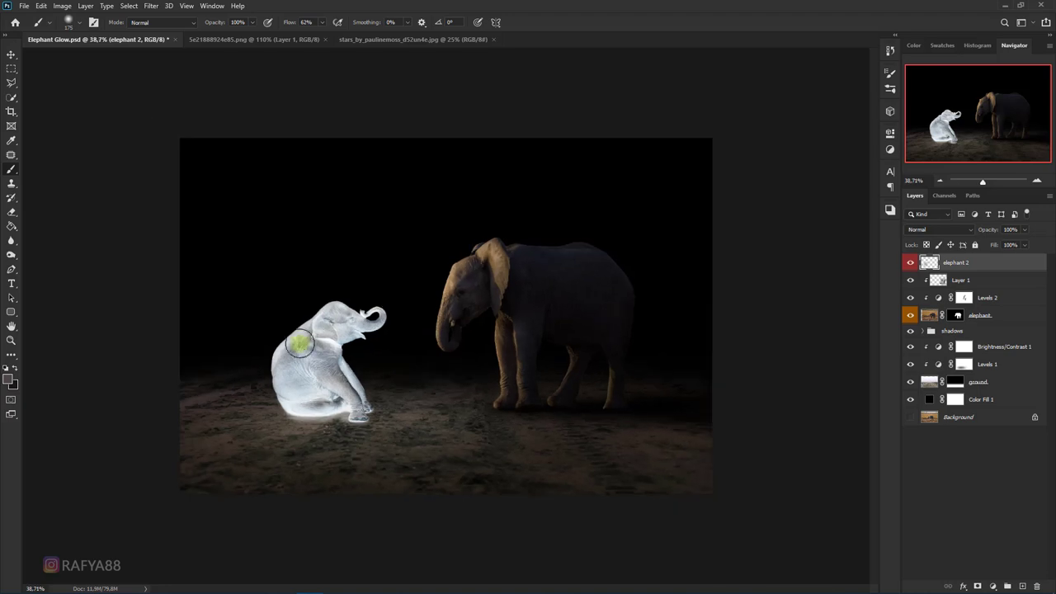
pyautogui.scroll(1, 264, 360)
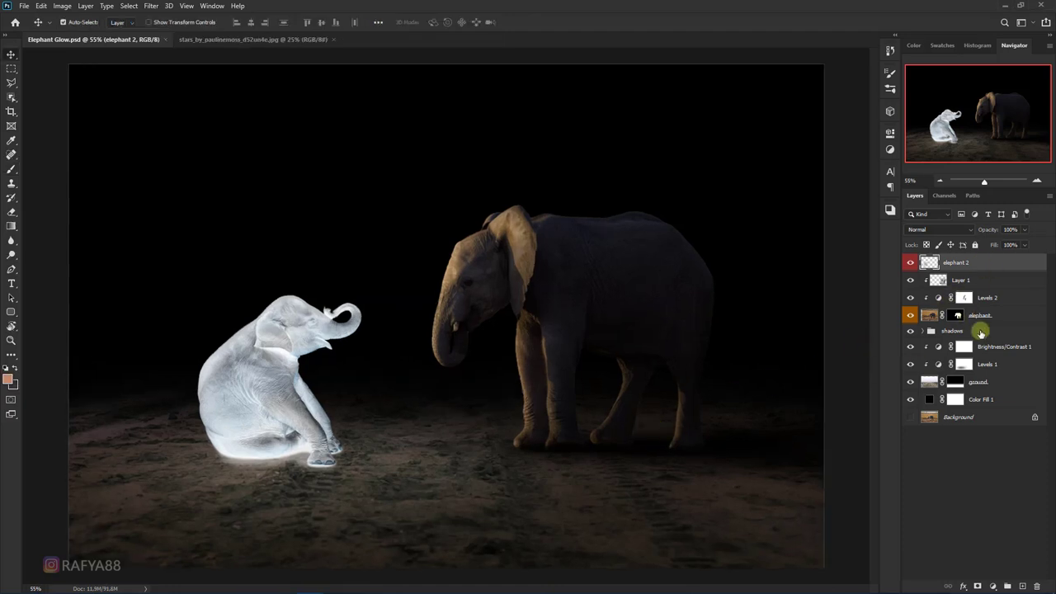
# Add a Curves 1 layer clipped to elephant 2 with an S-curve: highlights up, shadows down
pyautogui.click(993, 585)
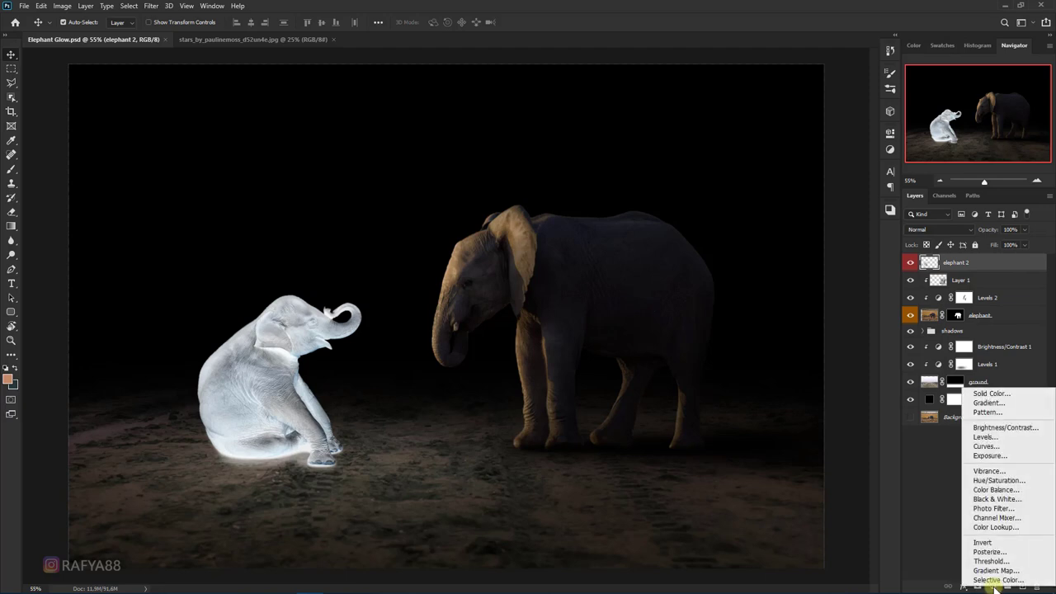
pyautogui.click(1019, 446)
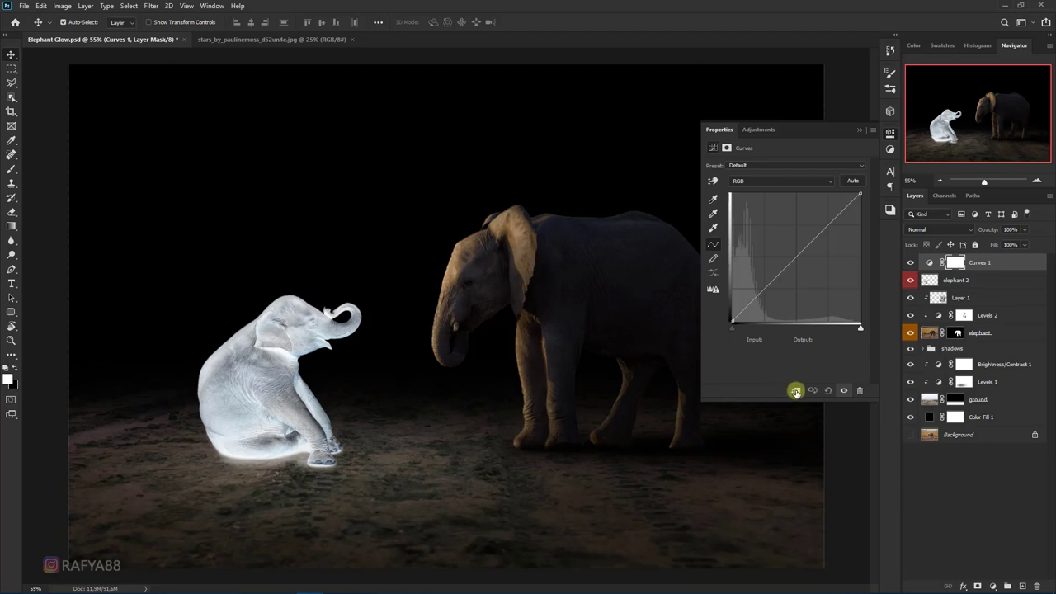
pyautogui.click(797, 391)
pyautogui.moveTo(814, 237); pyautogui.dragTo(811, 235)
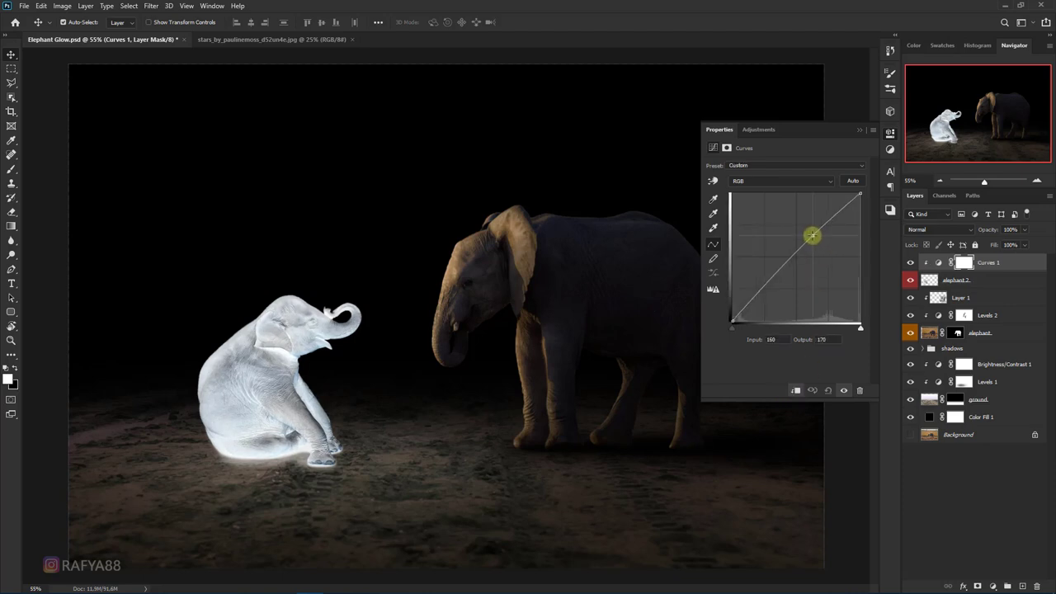
pyautogui.moveTo(775, 276); pyautogui.dragTo(769, 296)
pyautogui.moveTo(813, 238); pyautogui.dragTo(812, 239)
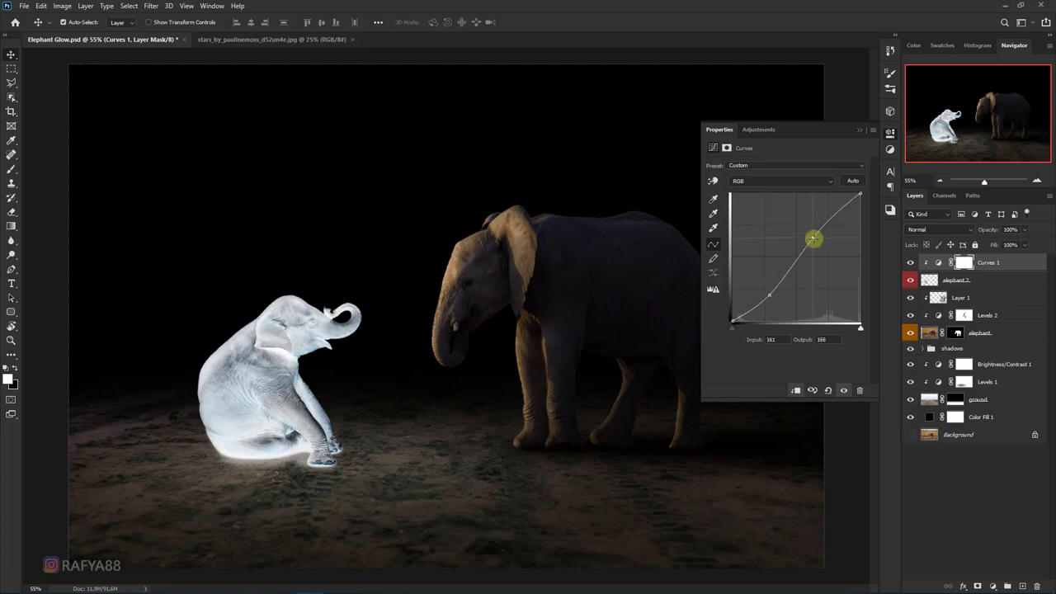
pyautogui.moveTo(771, 297); pyautogui.dragTo(770, 302)
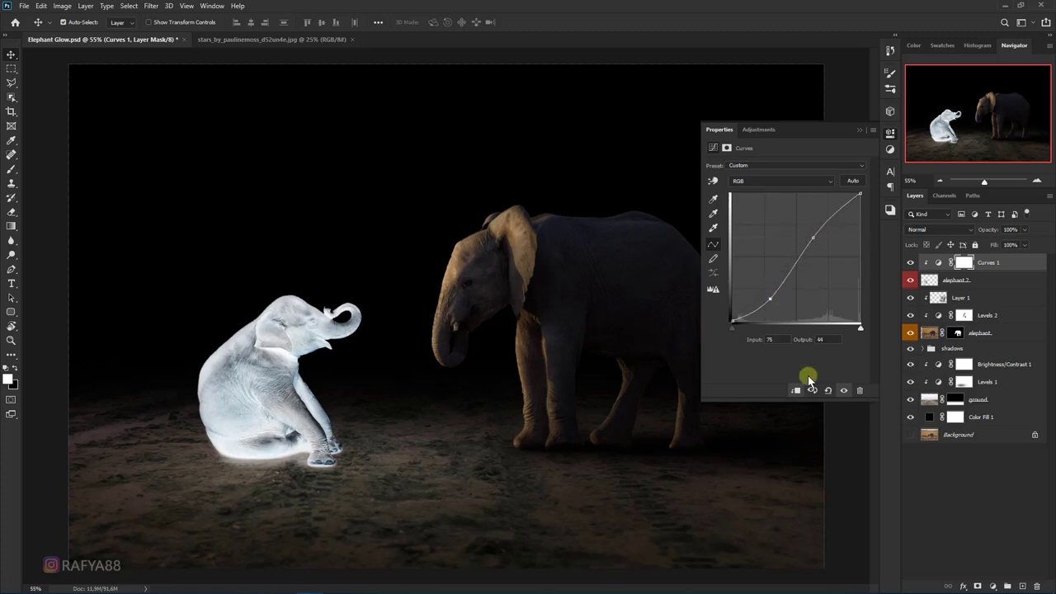
pyautogui.click(859, 130)
pyautogui.click(910, 263)
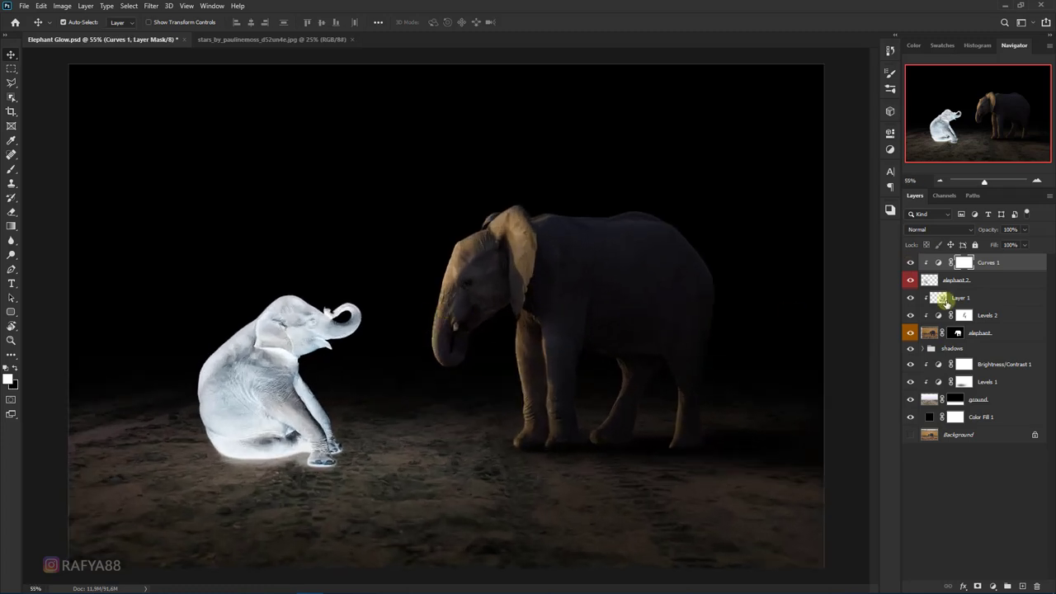
# Add a clipped Hue/Saturation layer colorized to hue 34, saturation 37
pyautogui.click(992, 585)
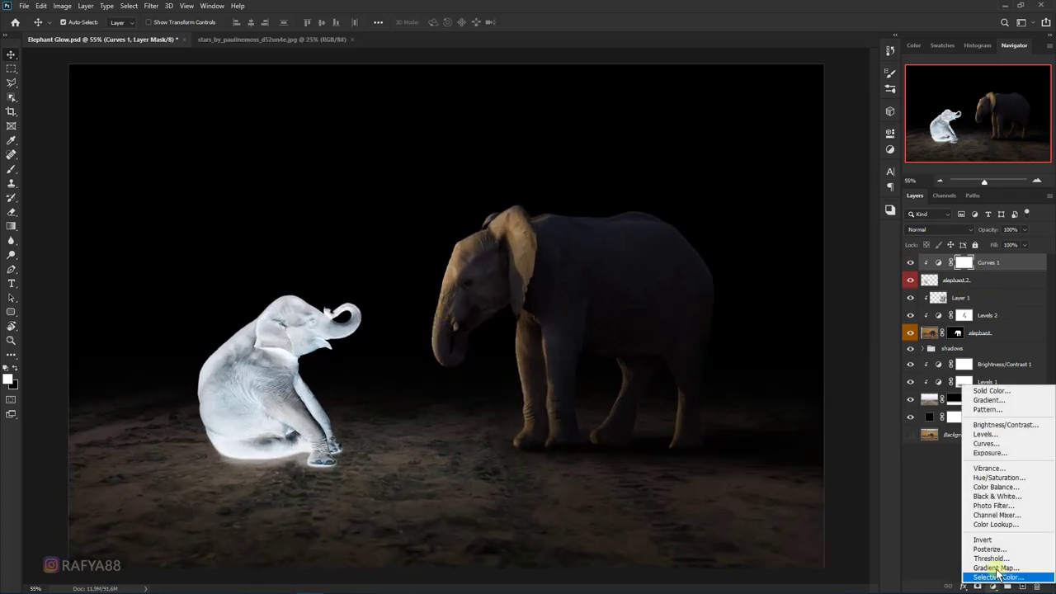
pyautogui.click(998, 478)
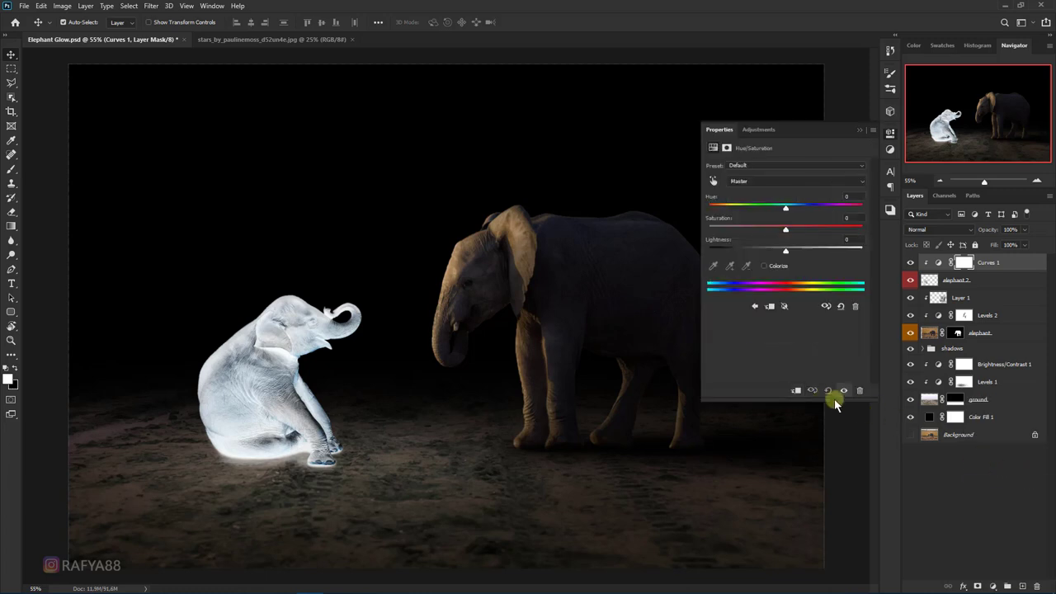
pyautogui.click(783, 267)
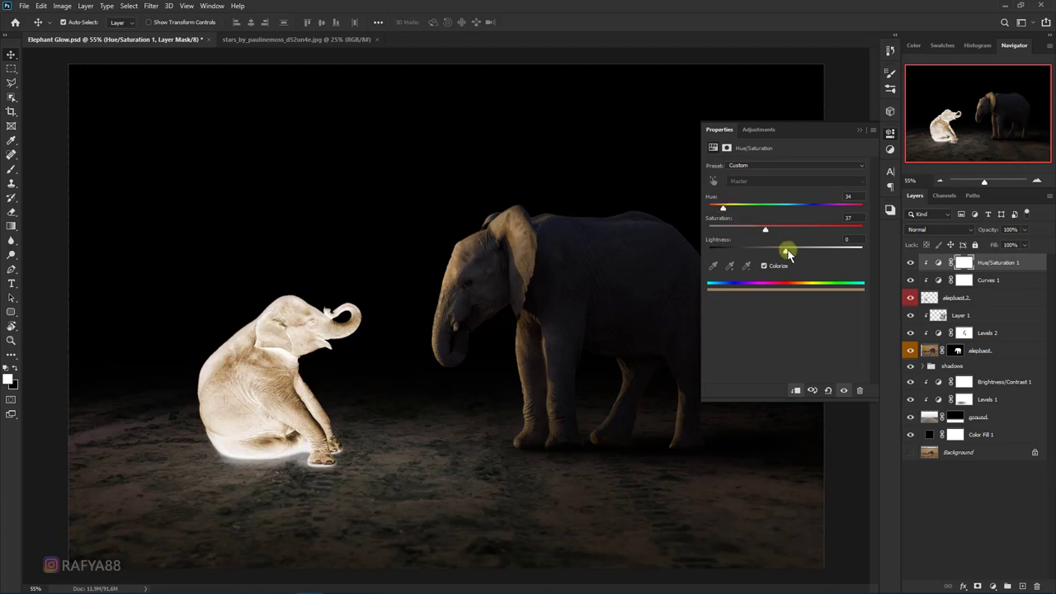
pyautogui.moveTo(786, 250)
pyautogui.mouseDown()
pyautogui.moveTo(805, 256)
pyautogui.moveTo(785, 257)
pyautogui.mouseUp()
pyautogui.click(911, 263)
pyautogui.click(858, 130)
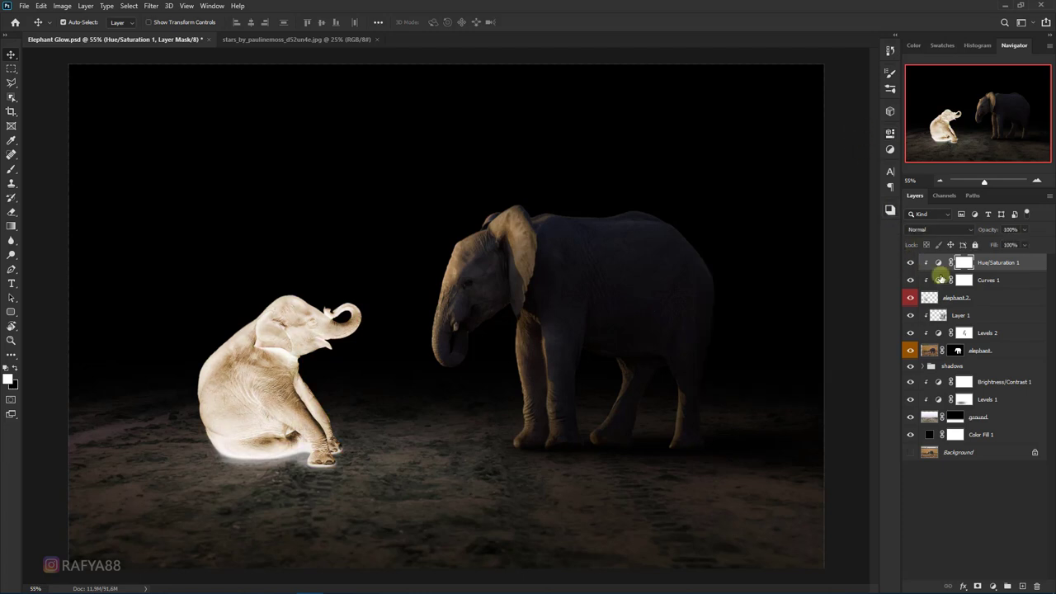
# Enable an Outer Glow on the elephant 2 layer and change its colour to orange
pyautogui.click(990, 300)
pyautogui.rightClick(997, 300)
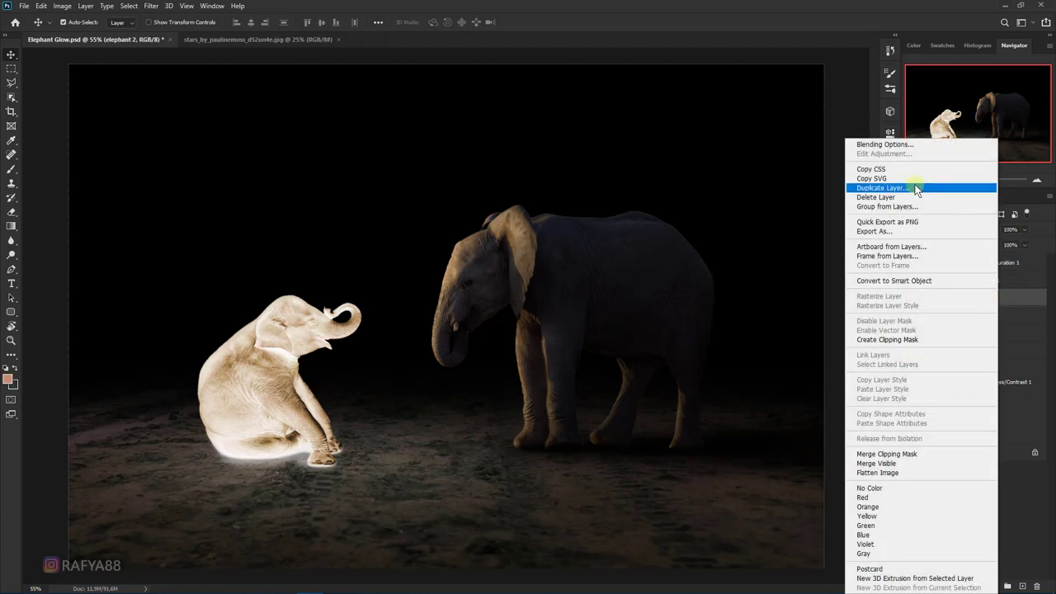
pyautogui.click(917, 144)
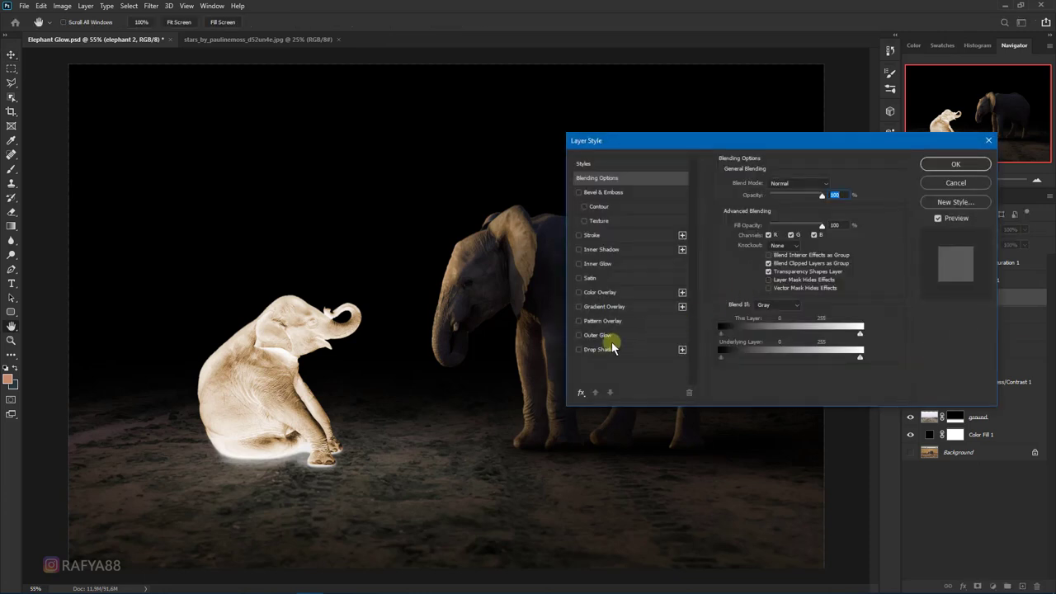
pyautogui.click(598, 336)
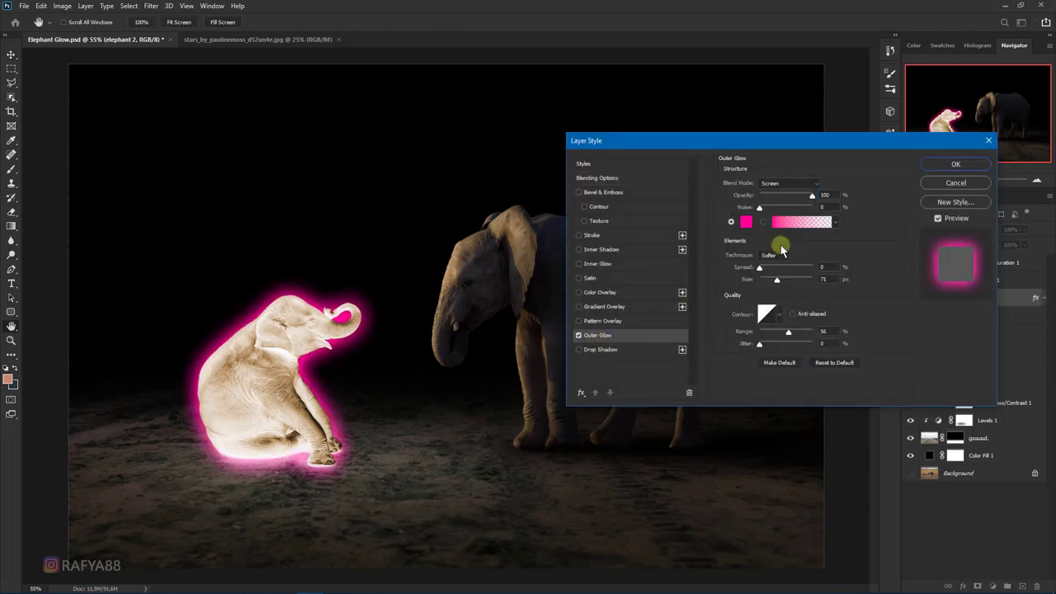
pyautogui.click(749, 221)
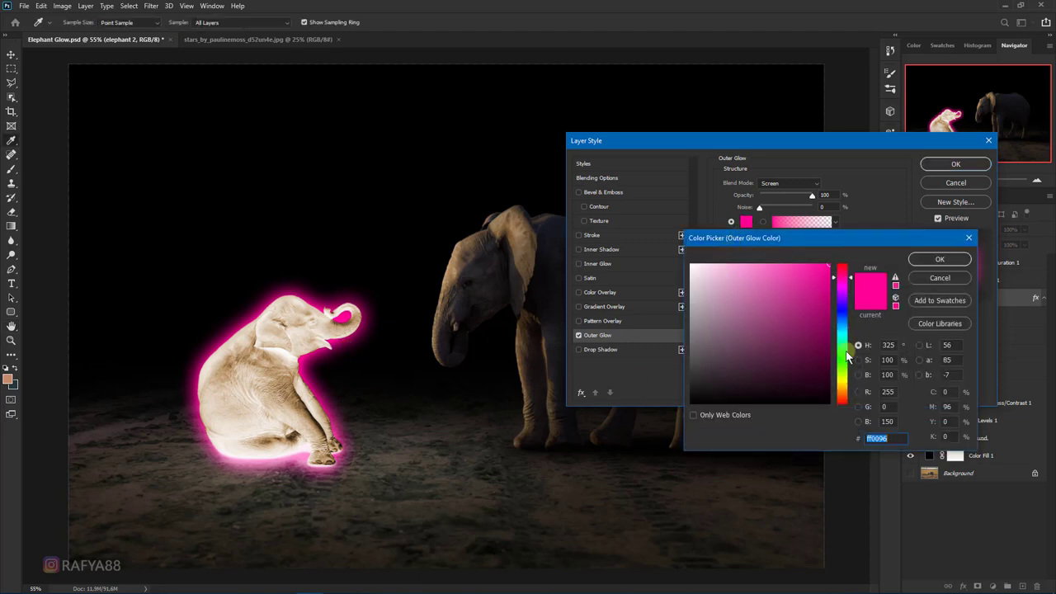
pyautogui.moveTo(846, 351); pyautogui.dragTo(842, 395)
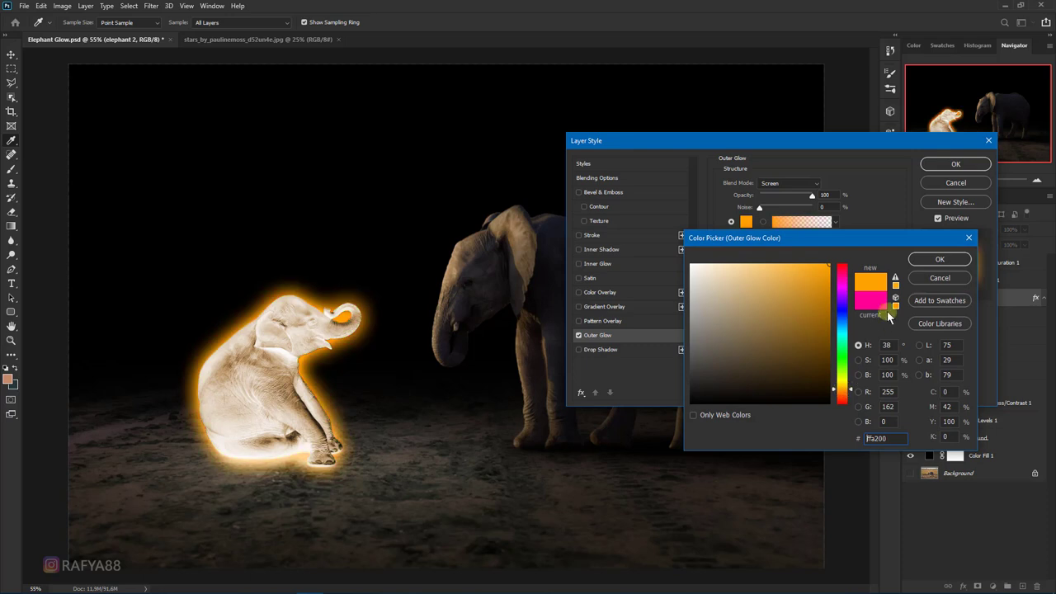
pyautogui.click(932, 259)
# Set the glow size to 250 px and opacity to 38%, refine the orange, and apply
pyautogui.moveTo(790, 280); pyautogui.dragTo(811, 279)
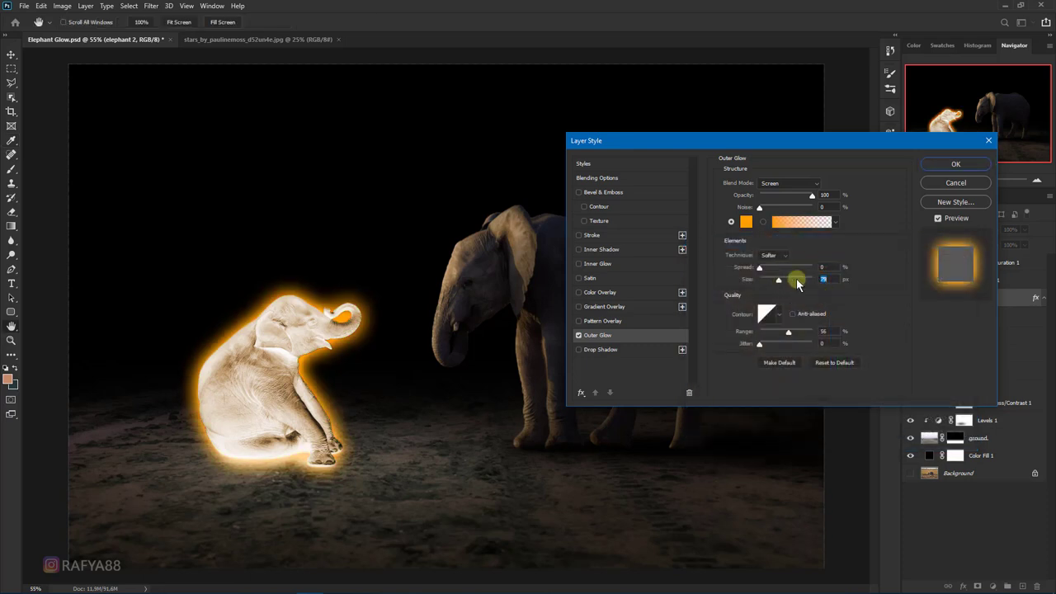
pyautogui.moveTo(787, 195); pyautogui.dragTo(779, 198)
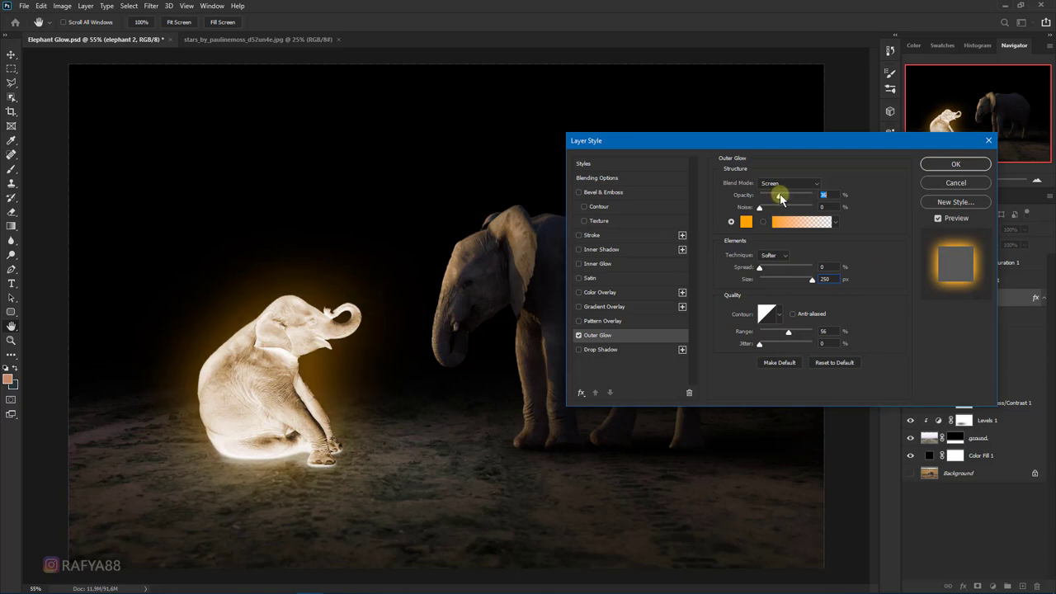
pyautogui.moveTo(781, 198); pyautogui.dragTo(781, 198)
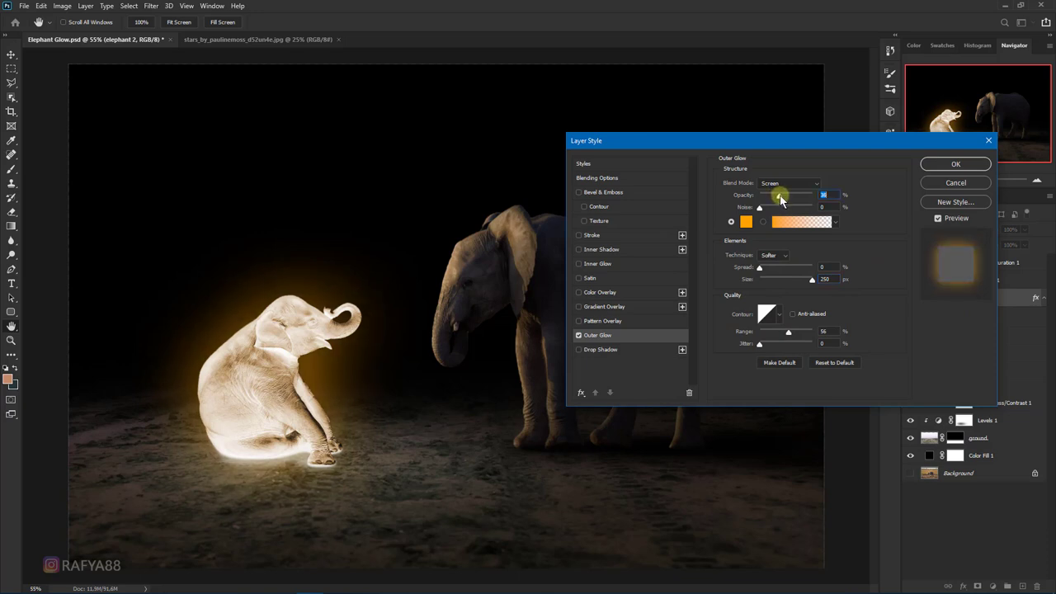
pyautogui.click(745, 222)
pyautogui.moveTo(841, 390); pyautogui.dragTo(843, 394)
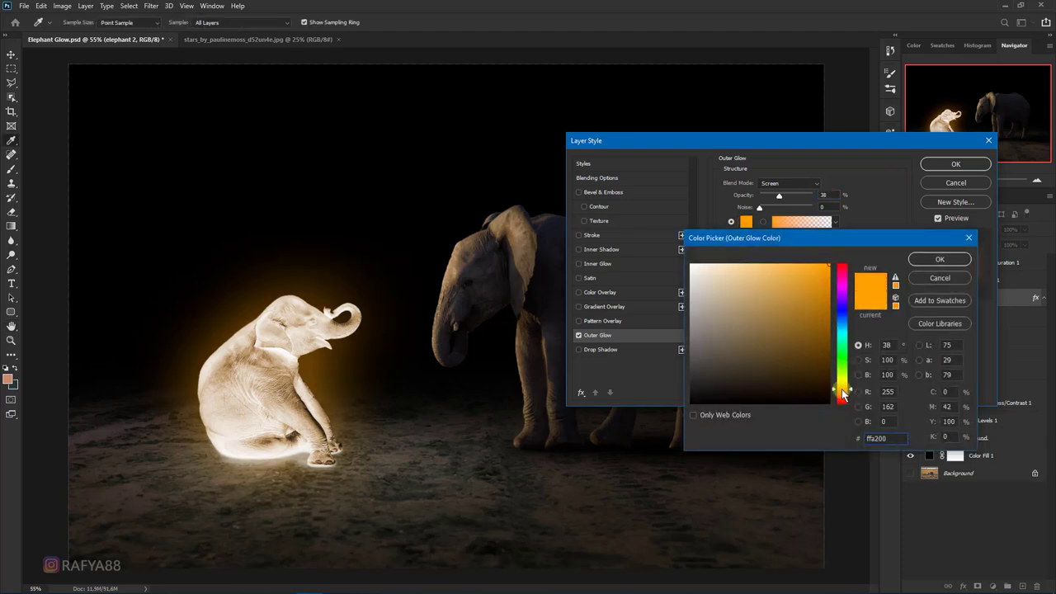
pyautogui.click(917, 261)
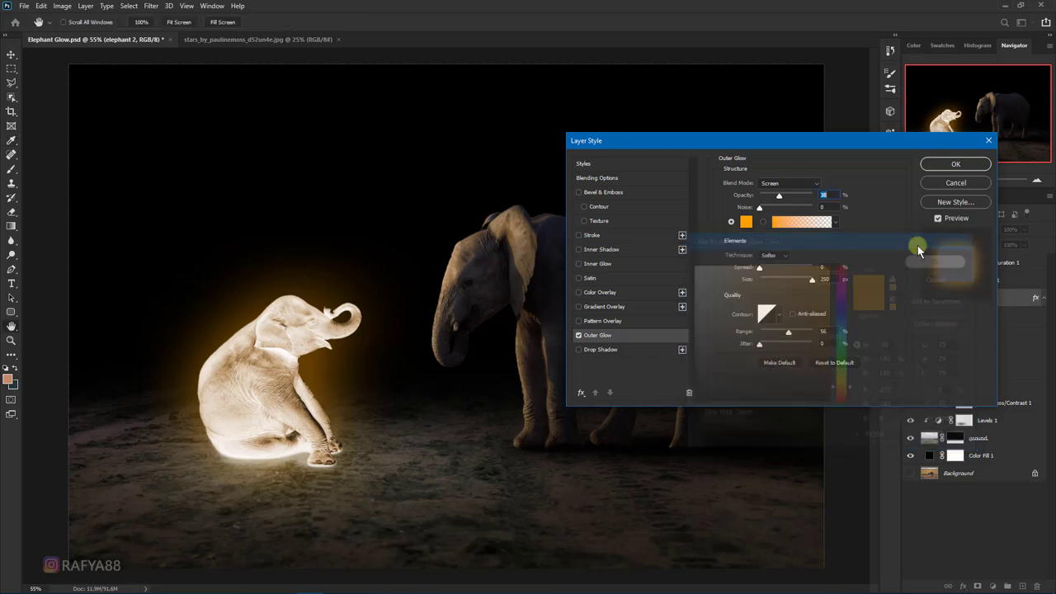
pyautogui.click(928, 165)
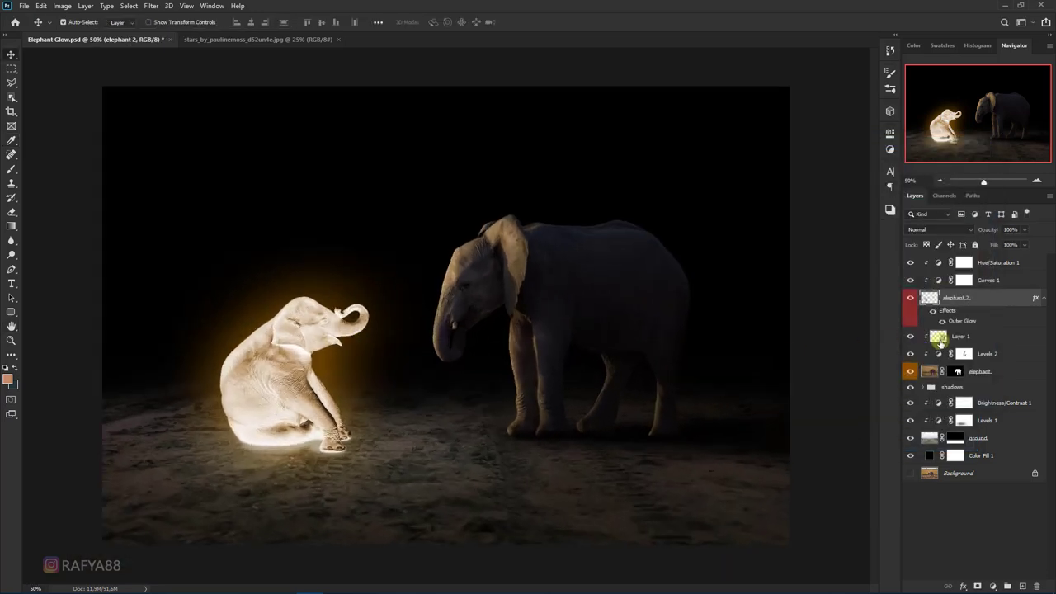
# Add a new layer above Layer 1 and select a soft round brush
pyautogui.click(973, 339)
pyautogui.click(1022, 584)
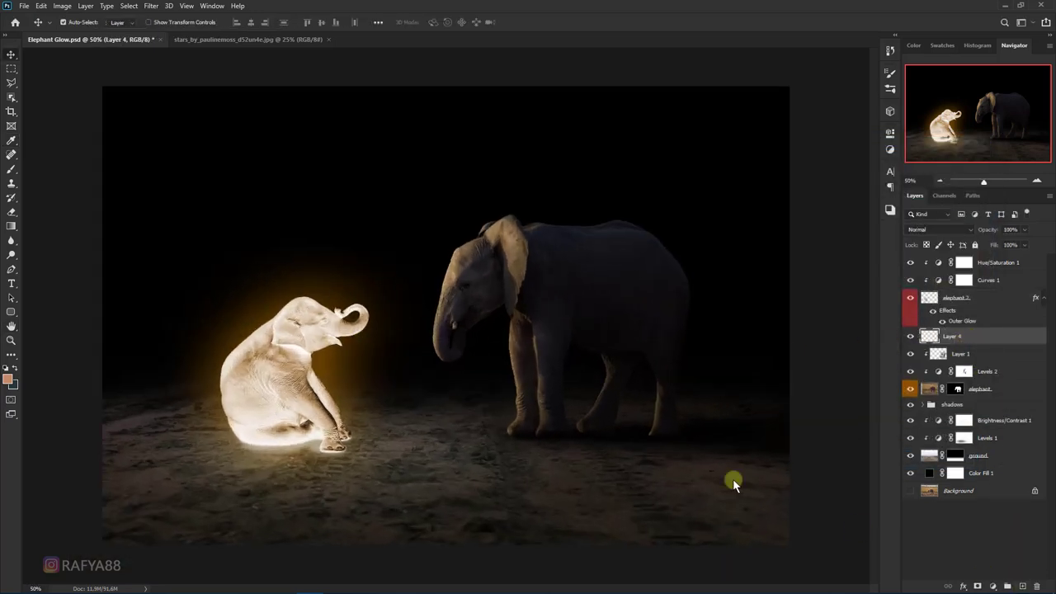
pyautogui.click(58, 171)
pyautogui.rightClick(405, 228)
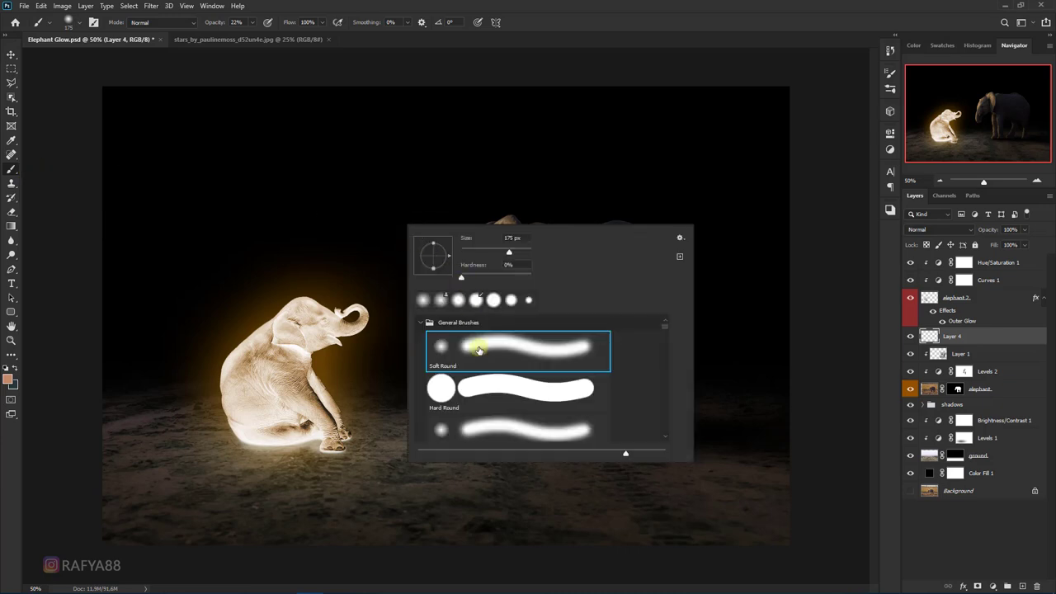
pyautogui.click(544, 20)
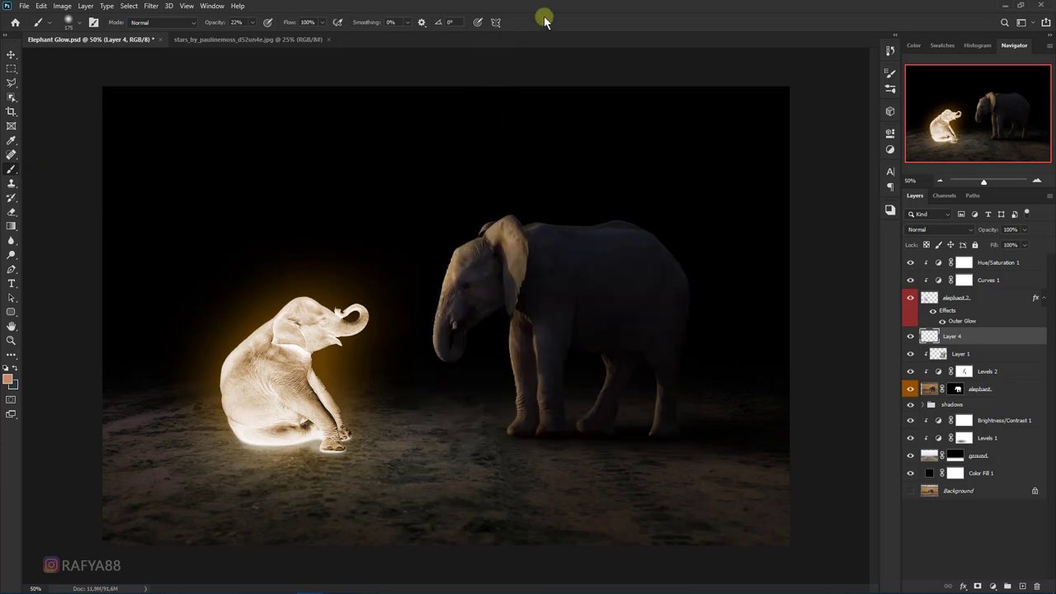
# Pick a rich dark orange and paint warm light on the ground by the elephant's feet
pyautogui.click(7, 378)
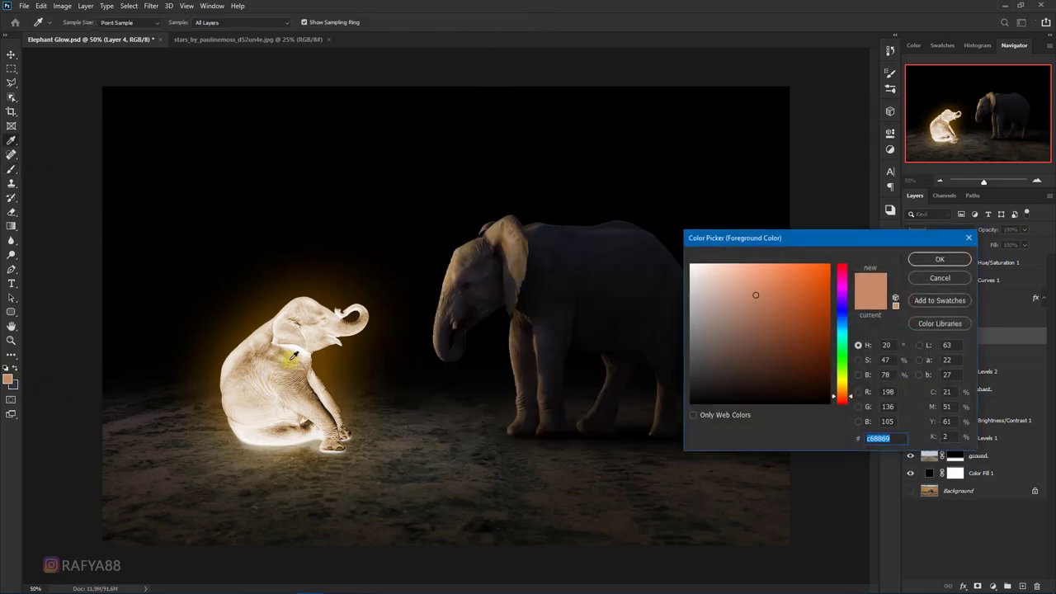
pyautogui.click(317, 357)
pyautogui.click(845, 394)
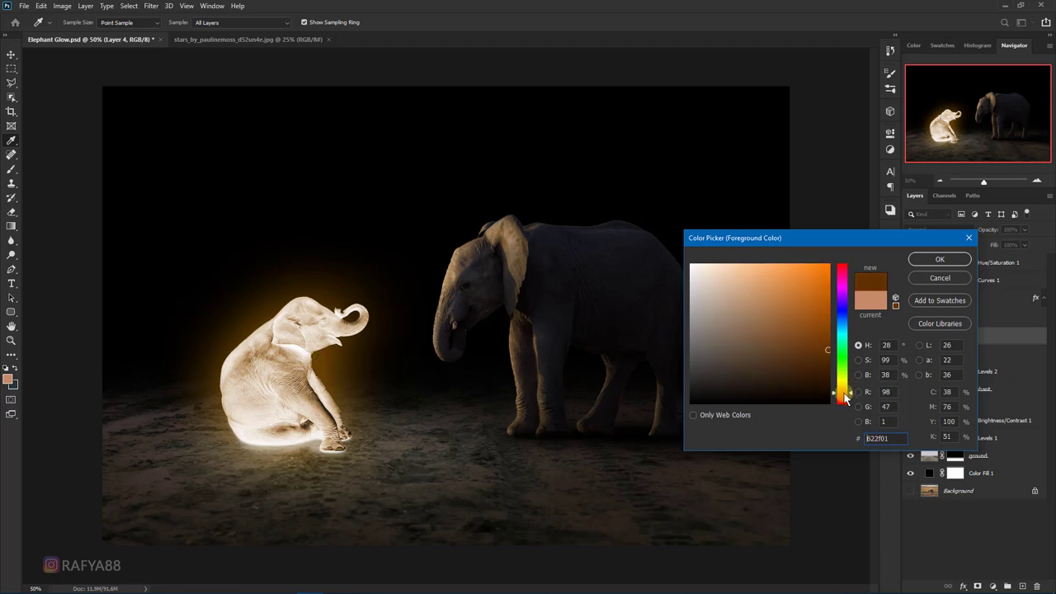
pyautogui.moveTo(811, 314); pyautogui.dragTo(826, 312)
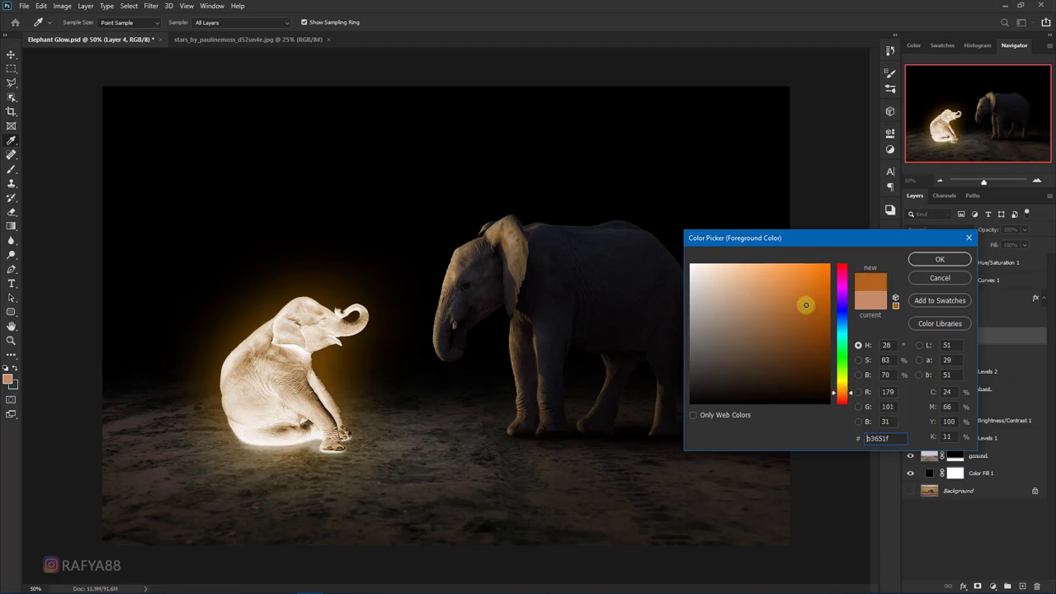
pyautogui.click(916, 260)
pyautogui.press('b')
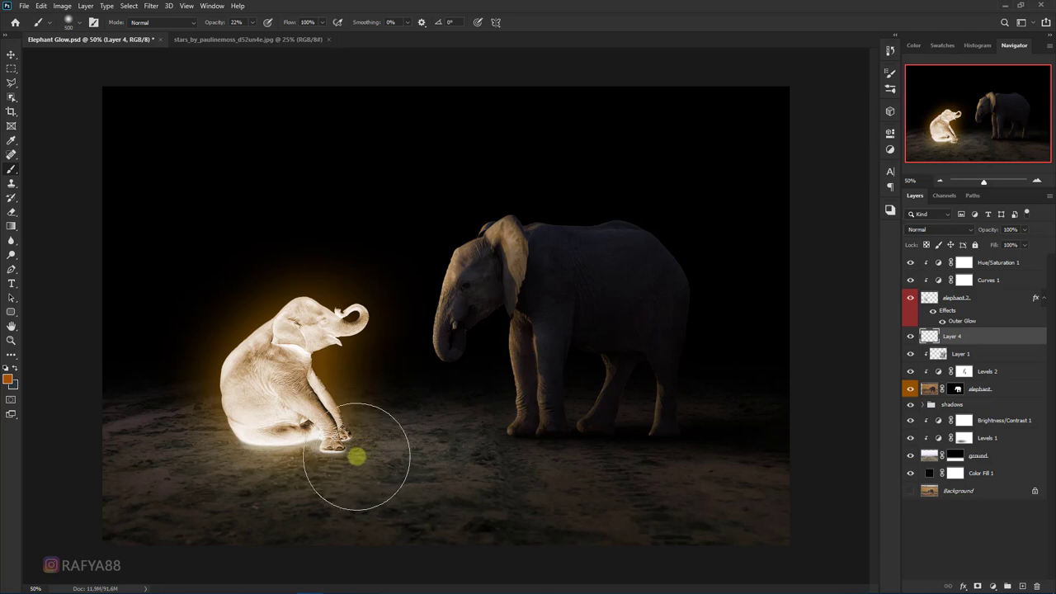
pyautogui.moveTo(349, 448); pyautogui.dragTo(353, 452)
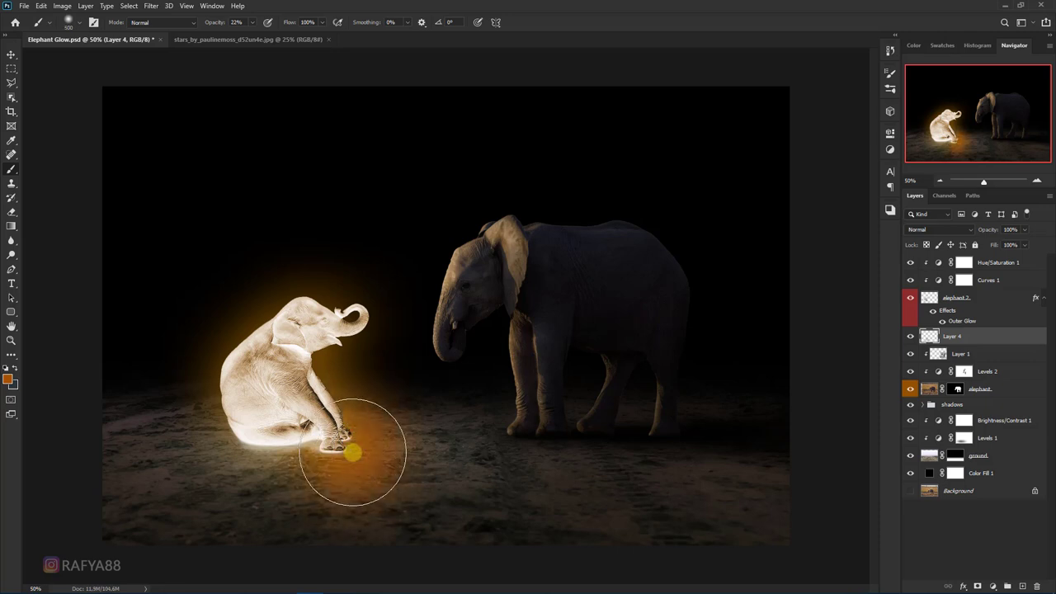
# Transform the painted light, squashing it shorter and stretching it wider across the ground
pyautogui.hotkey('ctrl', 't')
pyautogui.moveTo(352, 546); pyautogui.dragTo(352, 495)
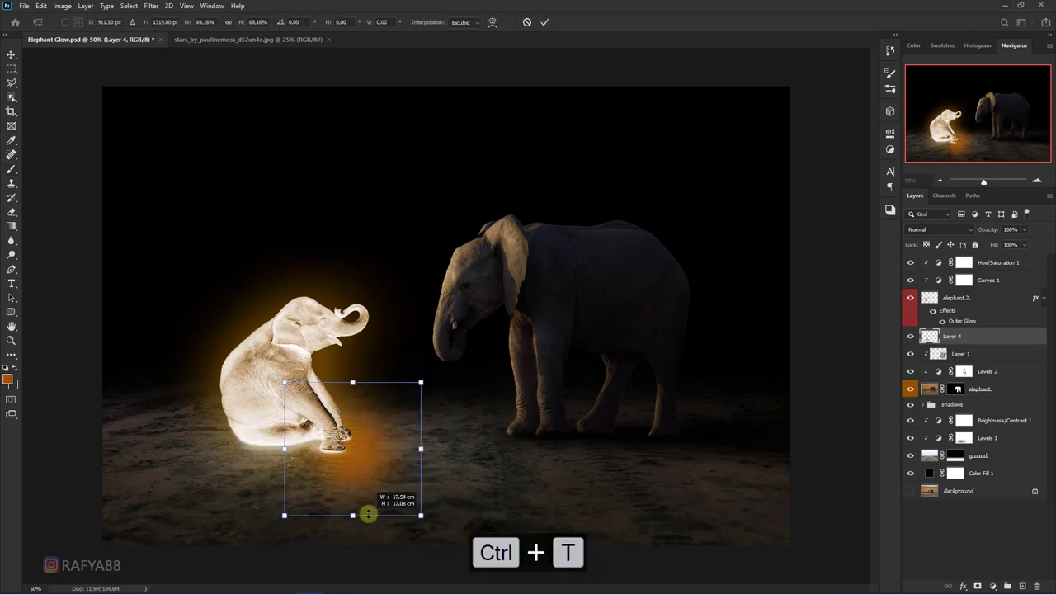
pyautogui.moveTo(453, 495)
pyautogui.mouseDown()
pyautogui.moveTo(513, 505)
pyautogui.moveTo(448, 488)
pyautogui.moveTo(436, 495)
pyautogui.moveTo(522, 529)
pyautogui.moveTo(507, 504)
pyautogui.mouseUp()
pyautogui.press('Return')
pyautogui.press('b')
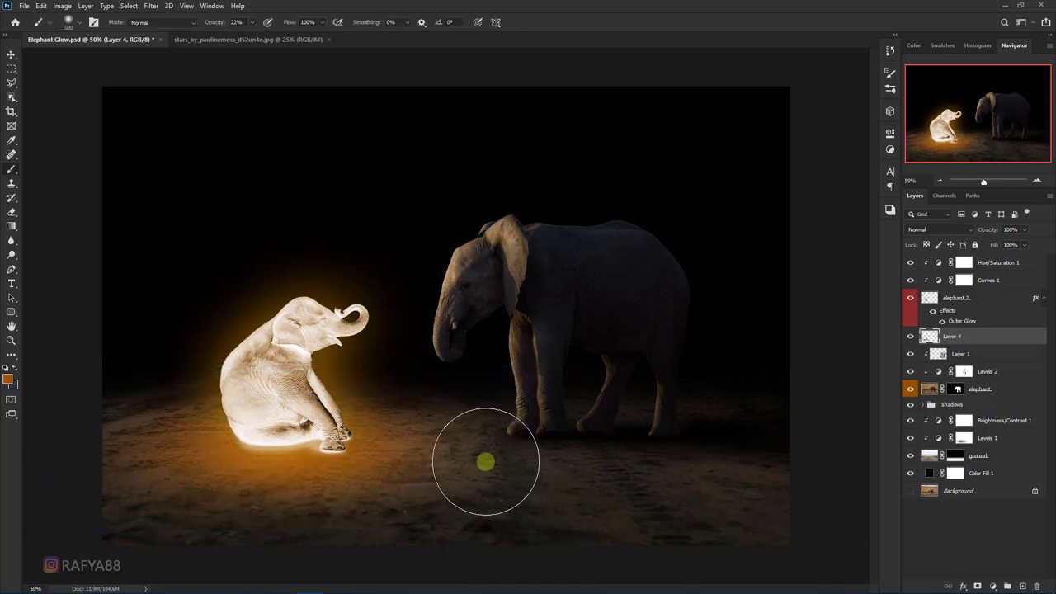
# Blend the light layer as Color Dodge and bring up its Hue/Saturation adjustment
pyautogui.click(939, 229)
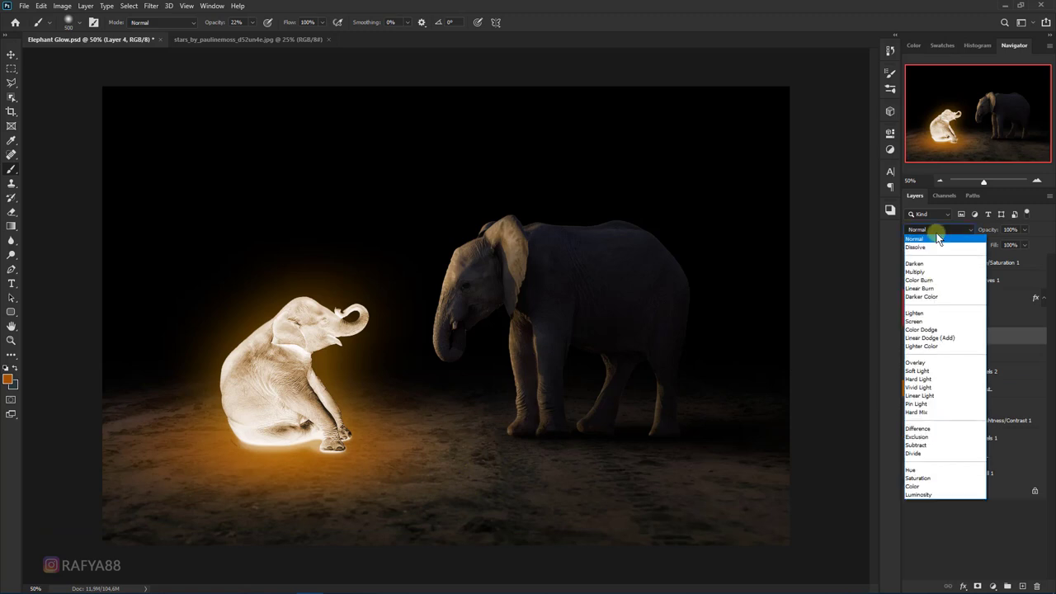
pyautogui.click(945, 330)
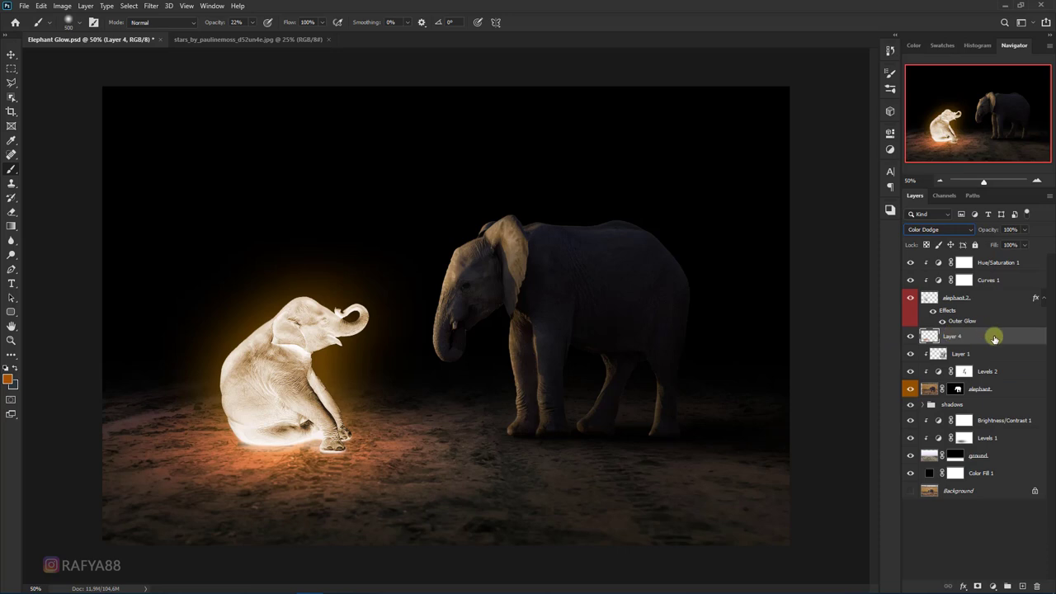
pyautogui.hotkey('ctrl', 'u')
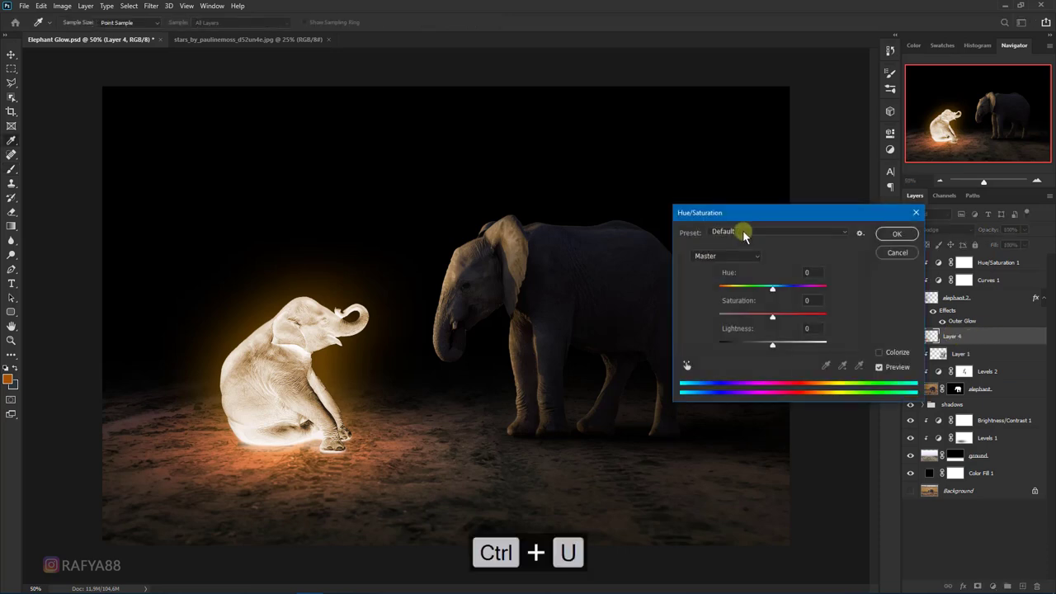
# Shift Layer 4's hue by +10
pyautogui.moveTo(740, 216); pyautogui.dragTo(622, 216)
pyautogui.moveTo(655, 292); pyautogui.dragTo(661, 296)
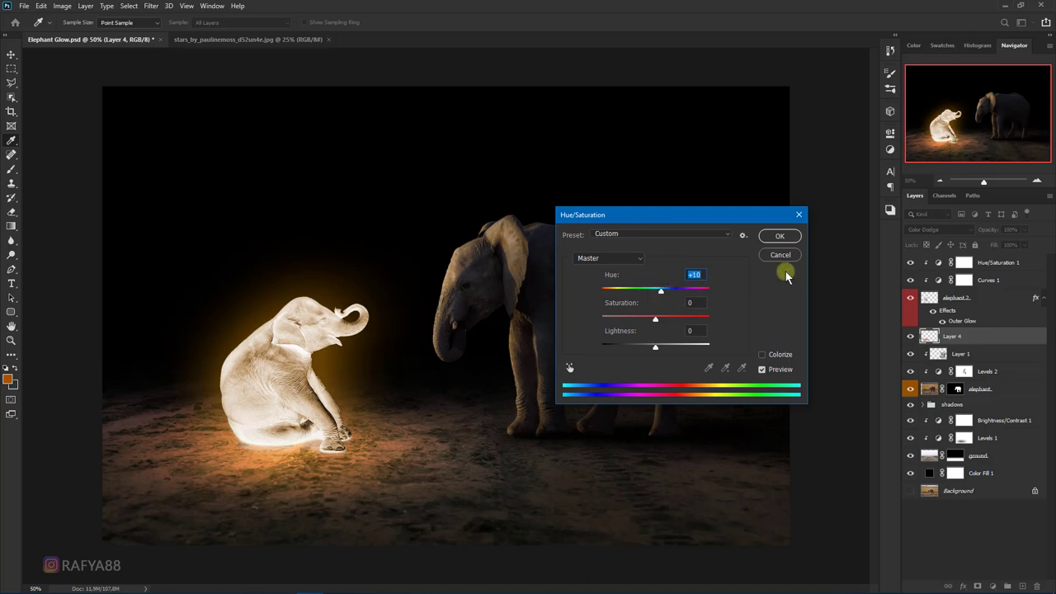
pyautogui.click(779, 236)
pyautogui.press('b')
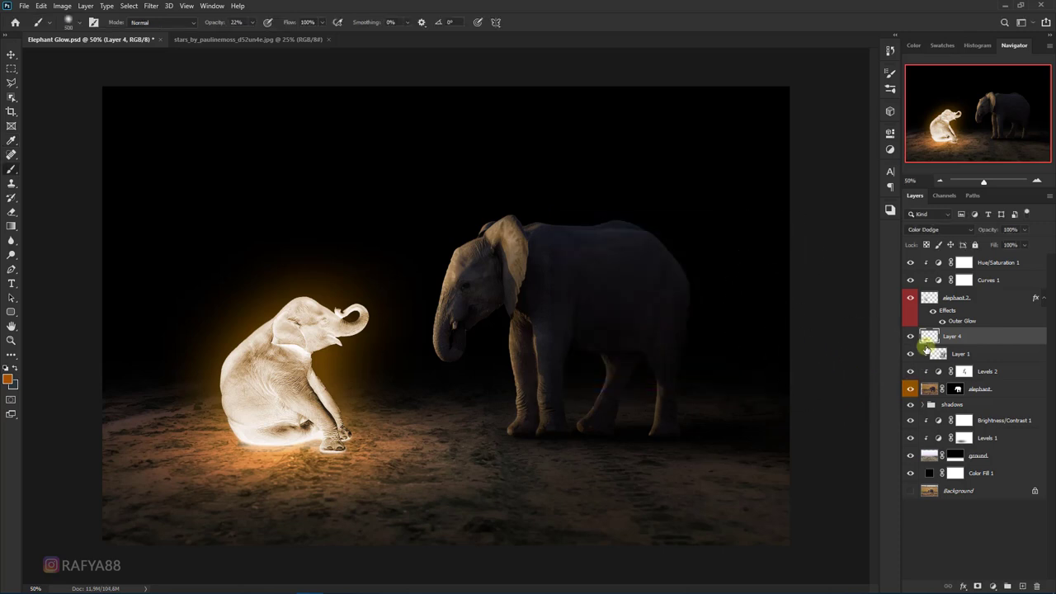
pyautogui.scroll(-3, 698, 342)
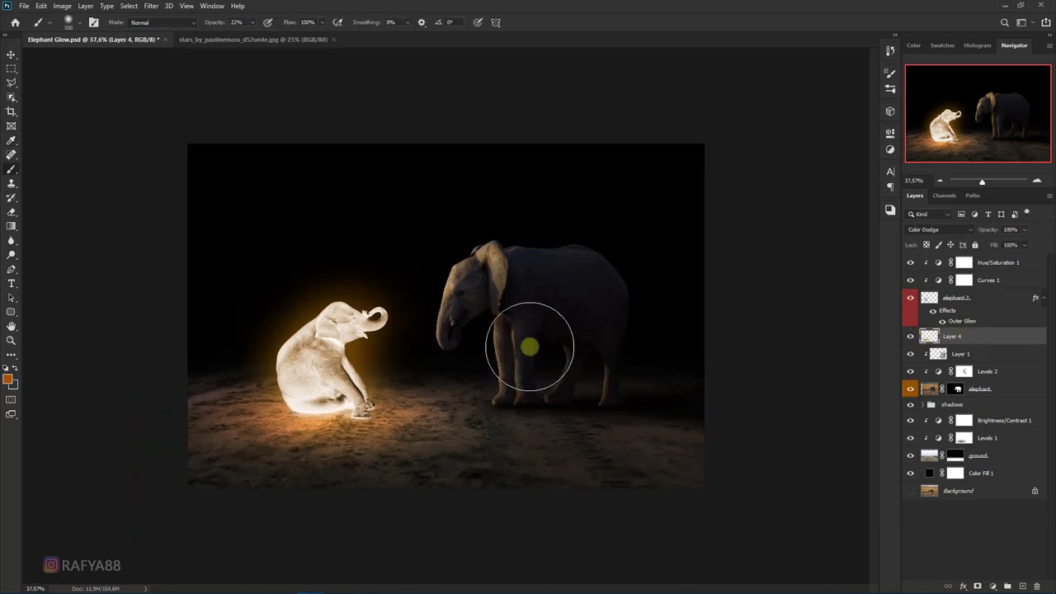
pyautogui.scroll(2, 528, 347)
# Scale Layer 4 down to about 84% and select the Hue/Saturation 1 layer
pyautogui.hotkey('ctrl', 't')
pyautogui.moveTo(522, 500)
pyautogui.mouseDown()
pyautogui.moveTo(478, 464)
pyautogui.moveTo(488, 466)
pyautogui.mouseUp()
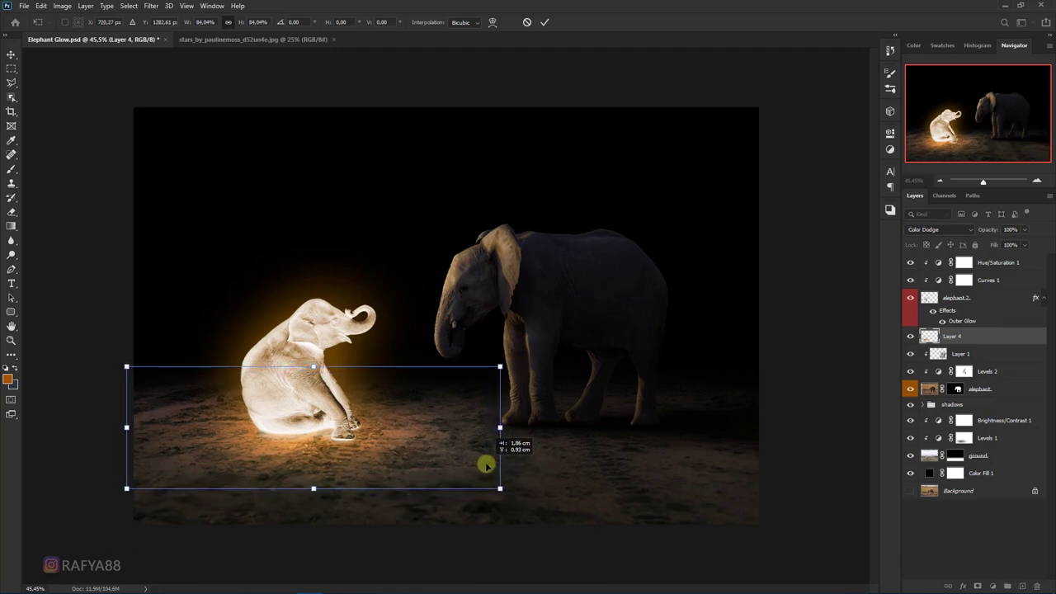
pyautogui.press('Return')
pyautogui.press('b')
pyautogui.scroll(-1, 396, 425)
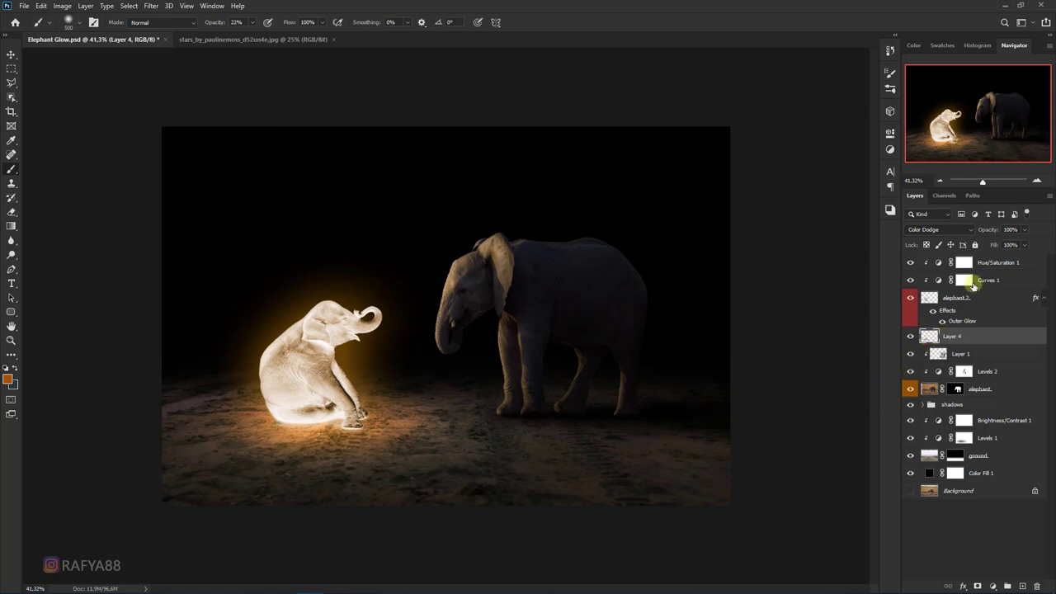
pyautogui.click(1001, 262)
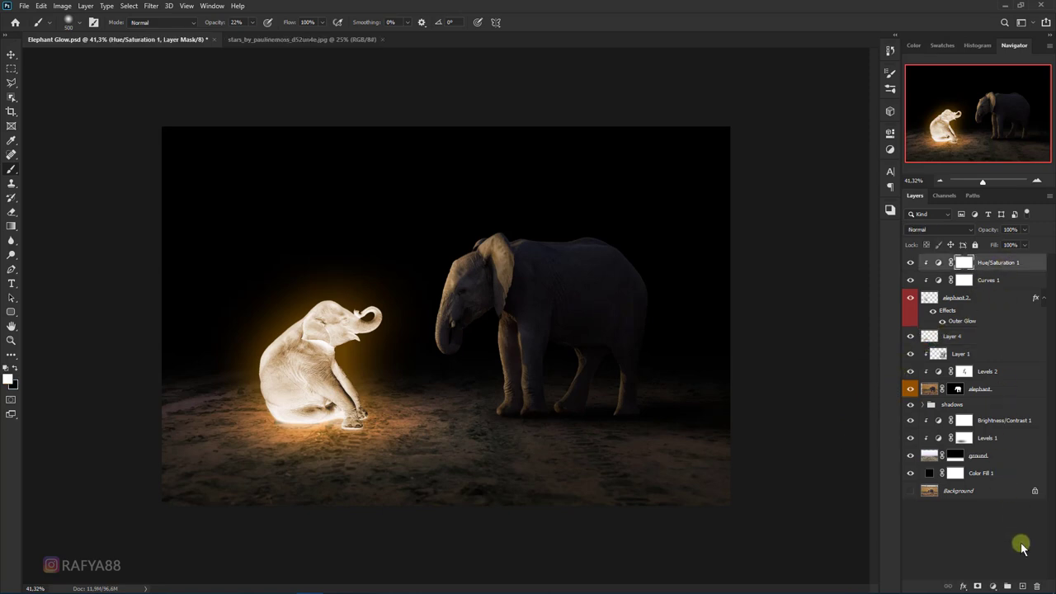
# Add a new layer above Hue/Saturation 1 and set a bright warm orange foreground
pyautogui.click(1023, 586)
pyautogui.click(10, 380)
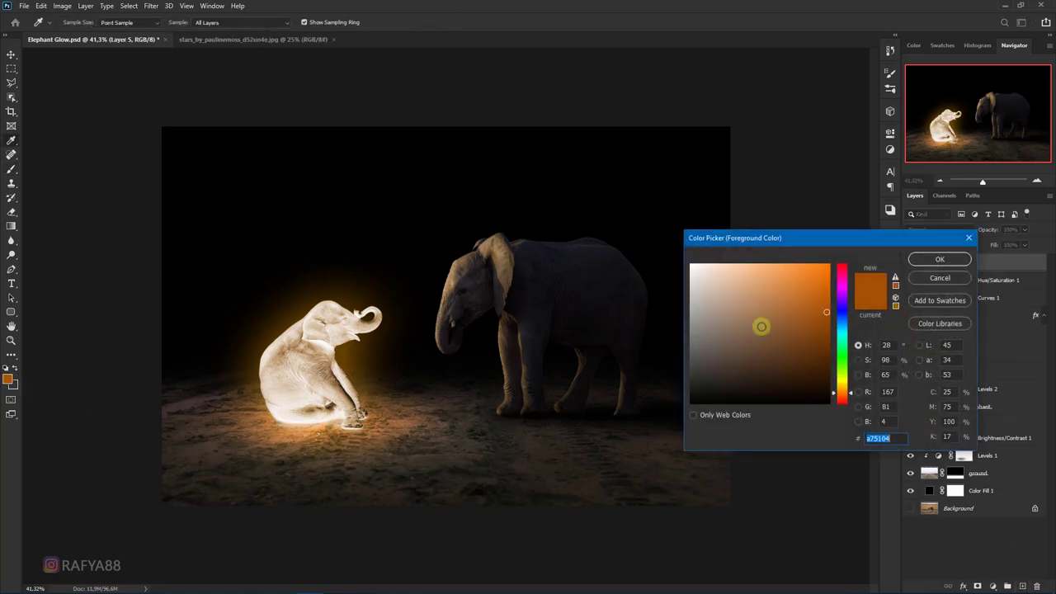
pyautogui.moveTo(762, 325); pyautogui.dragTo(830, 278)
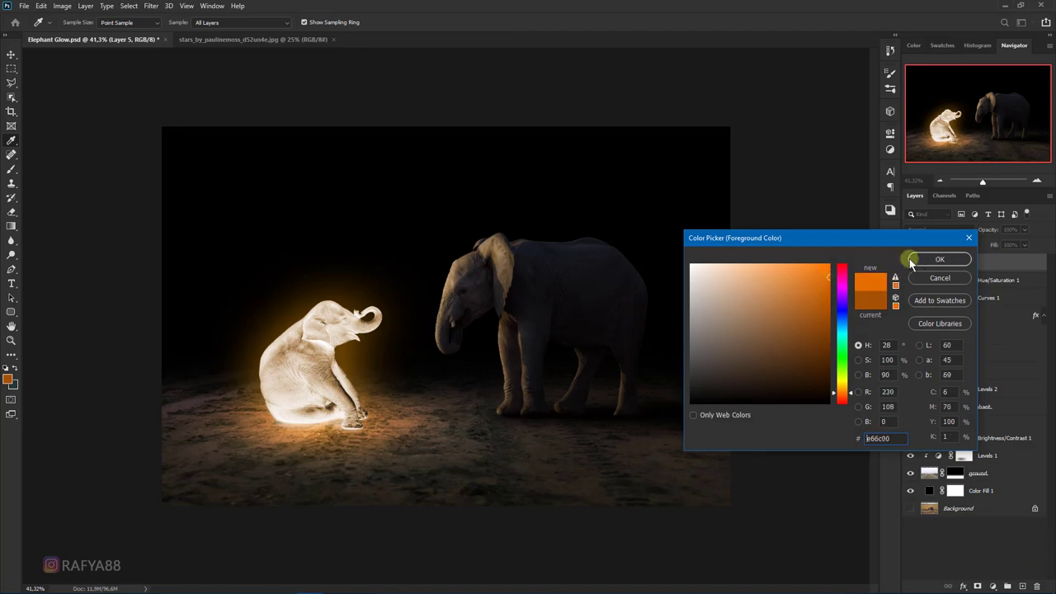
pyautogui.click(833, 263)
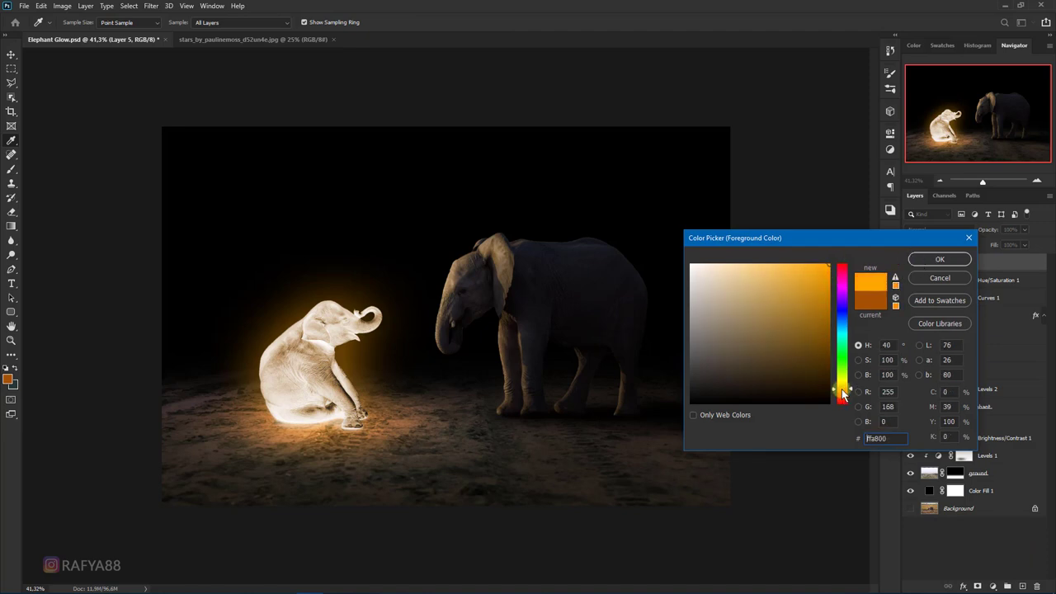
pyautogui.click(939, 259)
# Paint orange light around the baby elephant with a size-600 brush, blended as Soft Light
pyautogui.press('b')
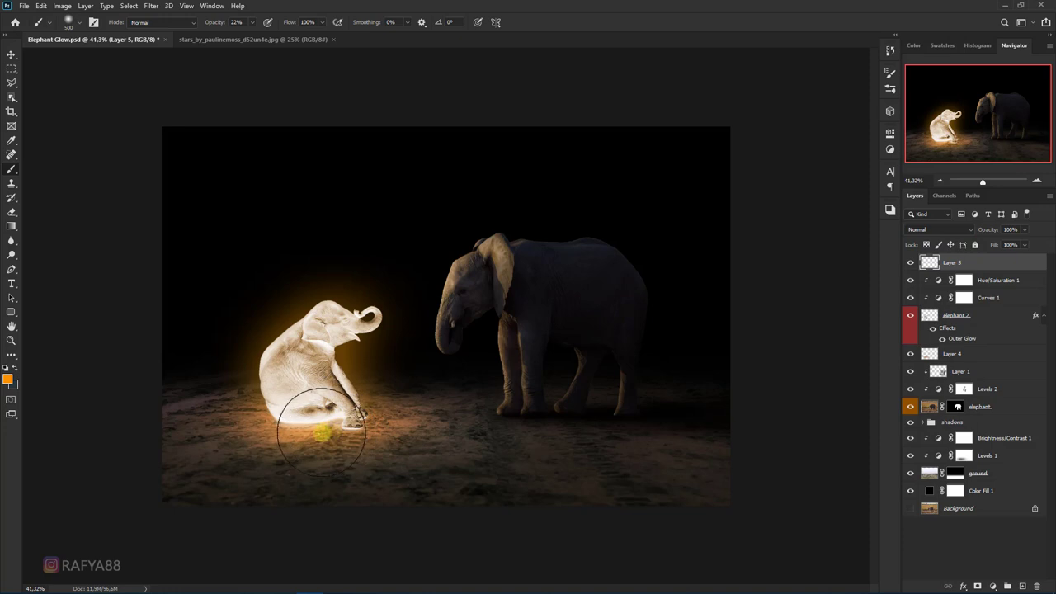
pyautogui.press(']')
pyautogui.press(']')
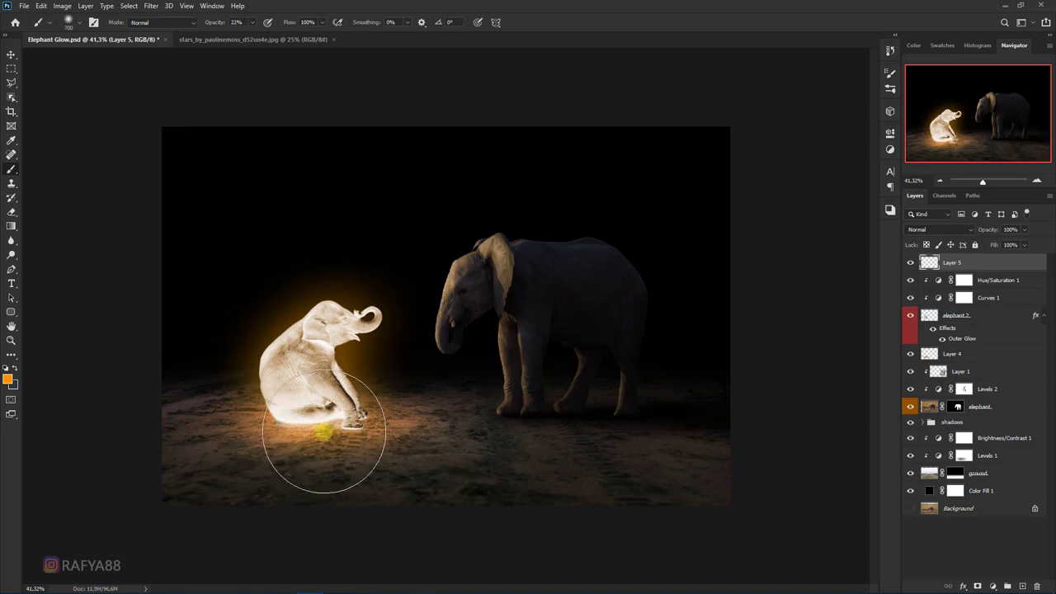
pyautogui.press('[')
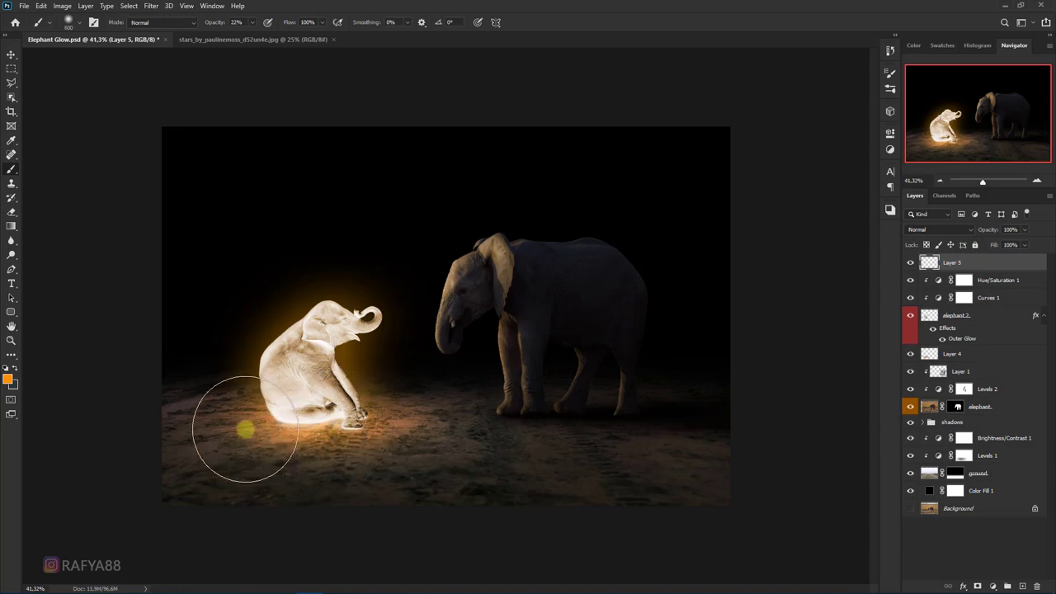
pyautogui.moveTo(248, 424)
pyautogui.mouseDown()
pyautogui.moveTo(432, 431)
pyautogui.moveTo(459, 420)
pyautogui.moveTo(584, 420)
pyautogui.moveTo(203, 420)
pyautogui.moveTo(250, 420)
pyautogui.mouseUp()
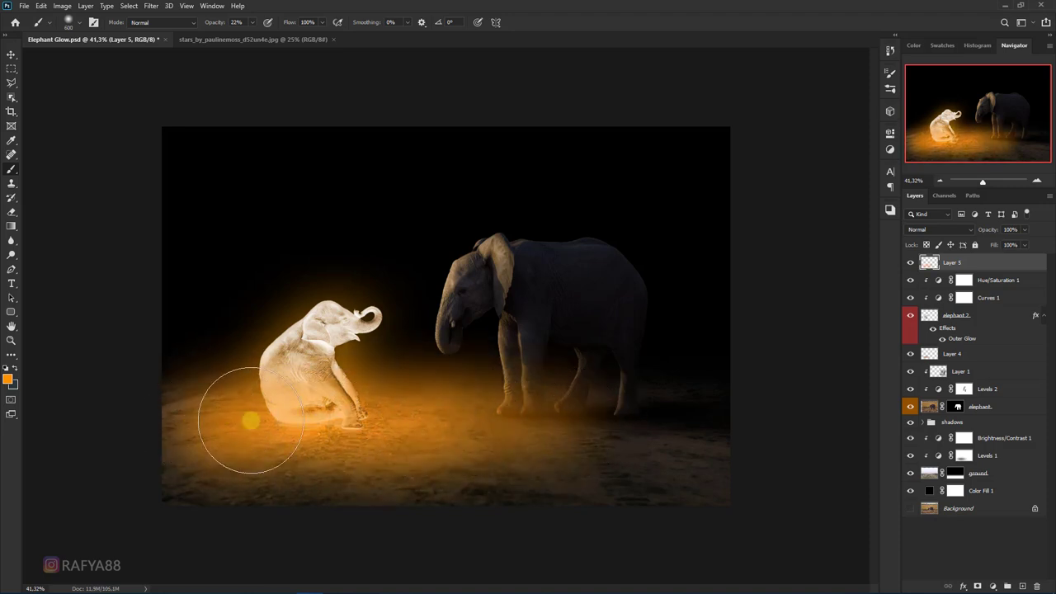
pyautogui.click(922, 230)
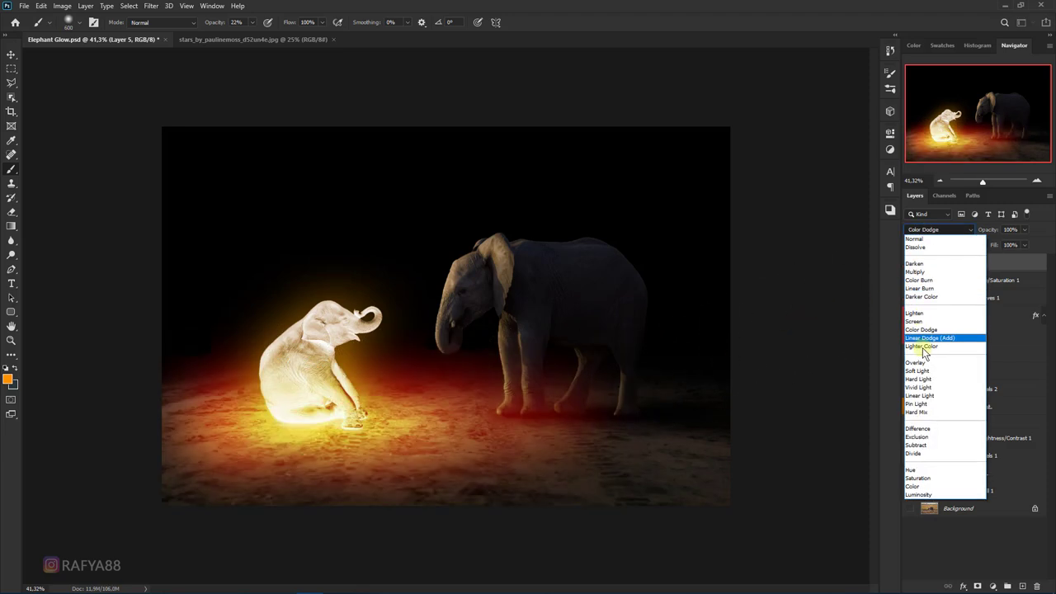
pyautogui.click(923, 372)
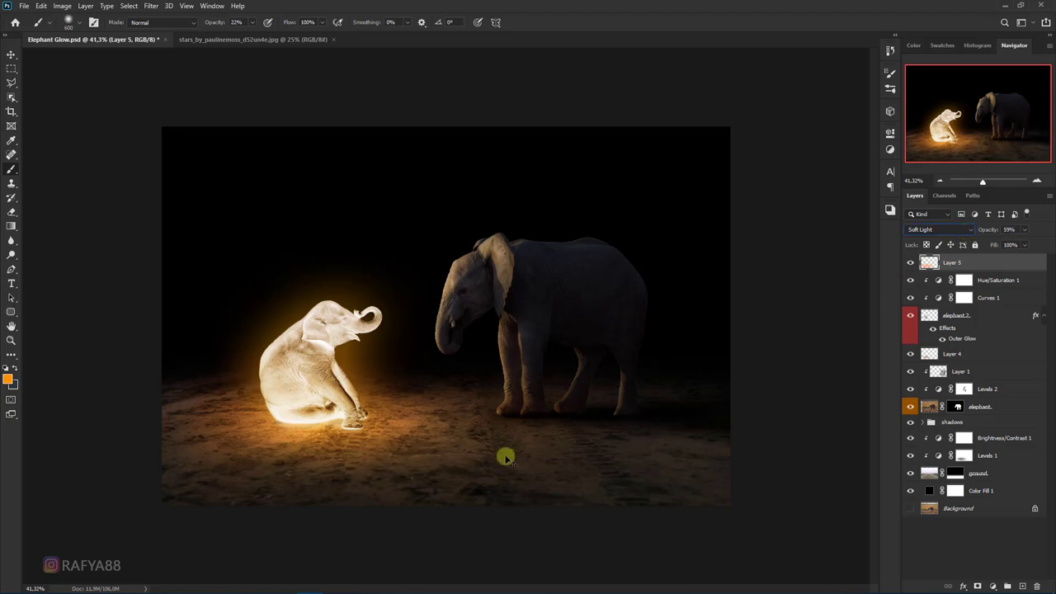
# Enlarge the orange light layer to about 117% and toggle Layer 5 to compare
pyautogui.hotkey('ctrl', 't')
pyautogui.moveTo(653, 501)
pyautogui.mouseDown()
pyautogui.moveTo(701, 525)
pyautogui.moveTo(660, 490)
pyautogui.mouseUp()
pyautogui.press('Return')
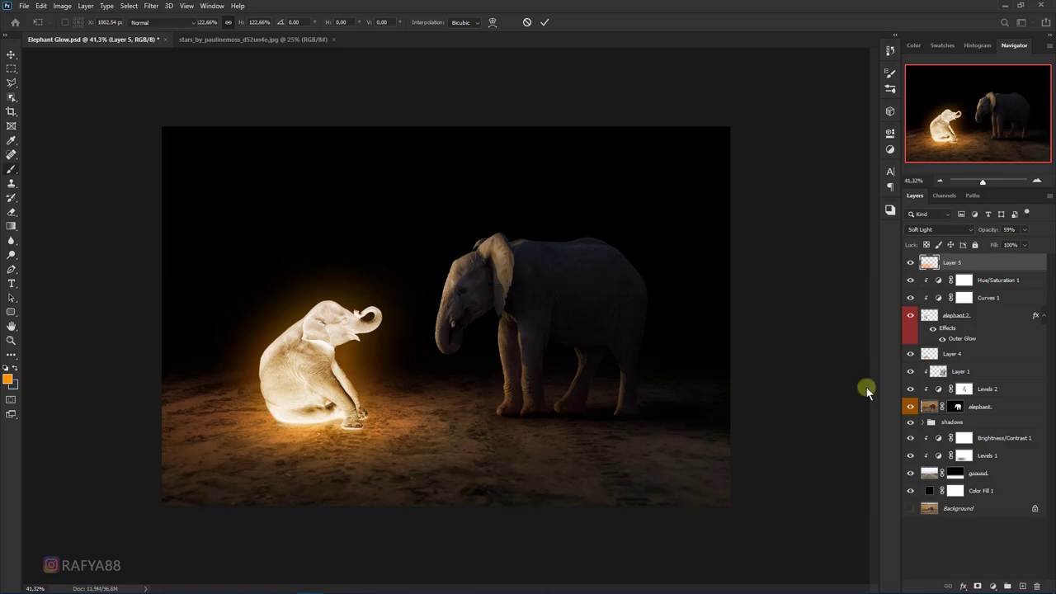
pyautogui.press('b')
pyautogui.click(910, 262)
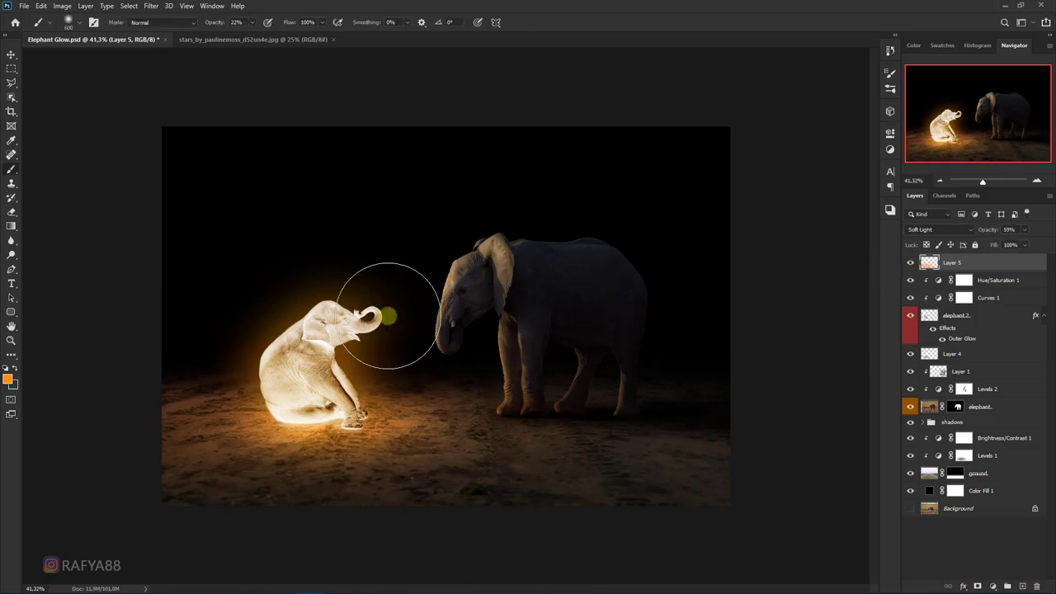
# Paint orange glow on new Layer 6, blend it Screen at about 65%, and add Layer 7
pyautogui.click(1022, 585)
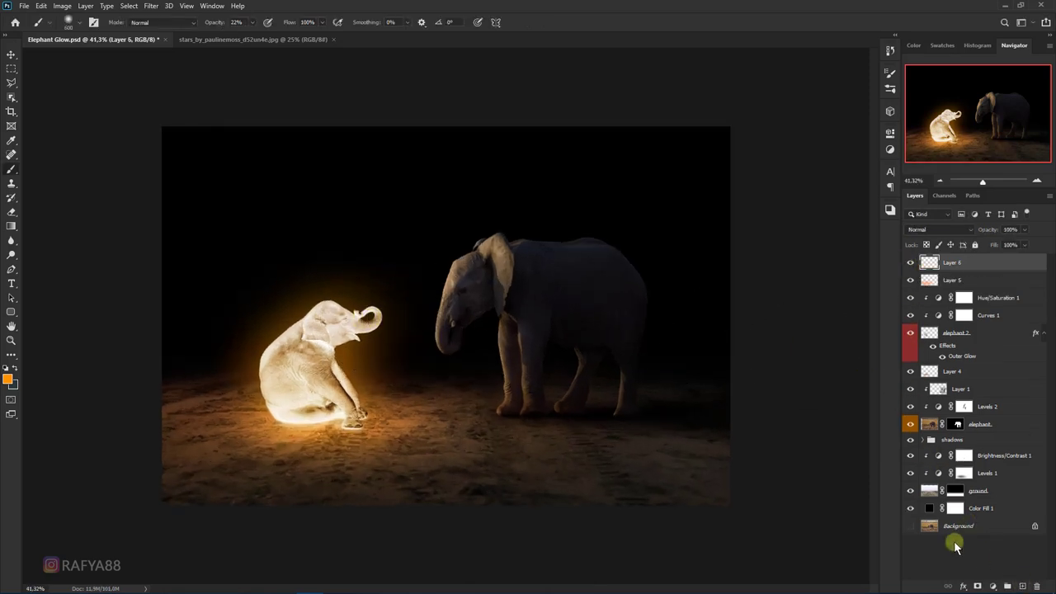
pyautogui.click(304, 347)
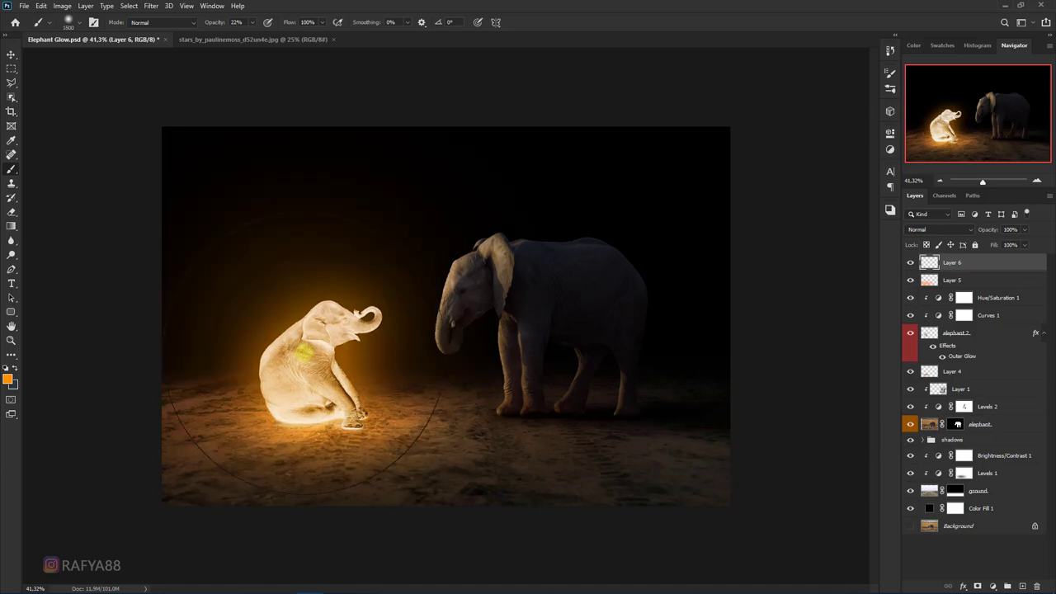
pyautogui.click(957, 233)
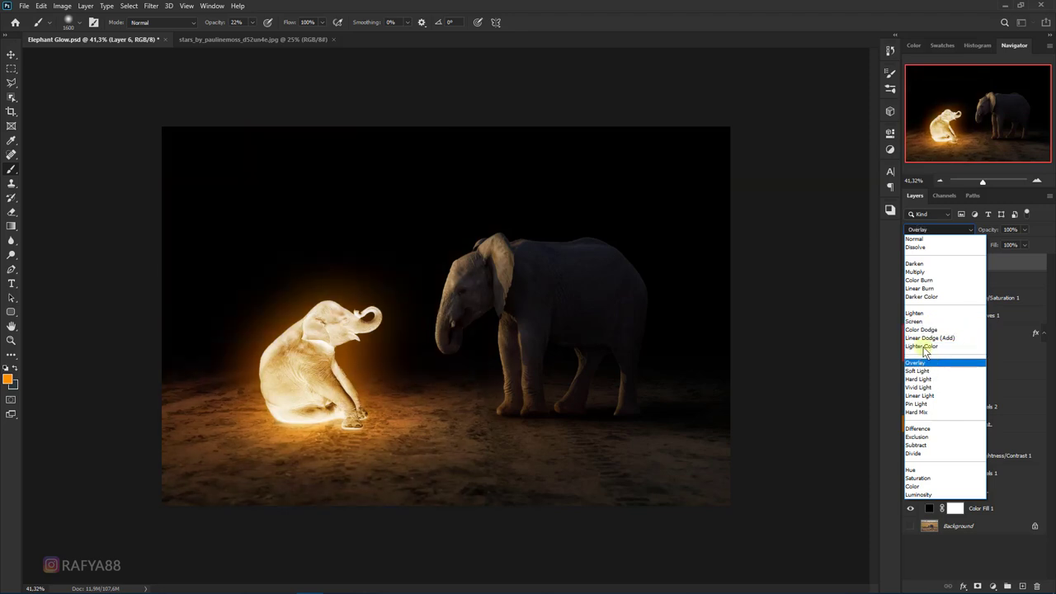
pyautogui.click(922, 322)
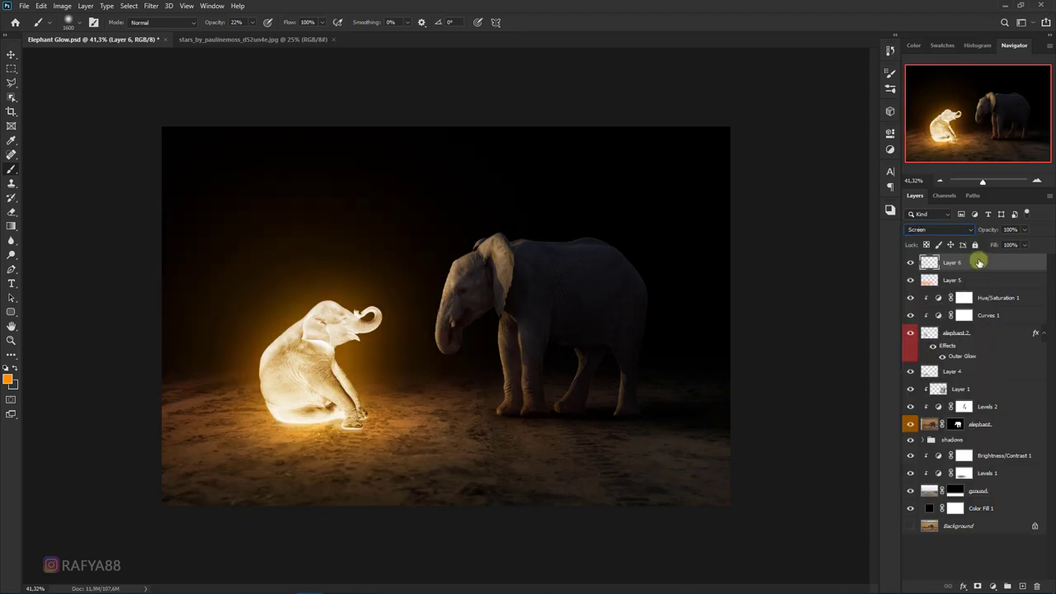
pyautogui.moveTo(988, 232); pyautogui.dragTo(969, 232)
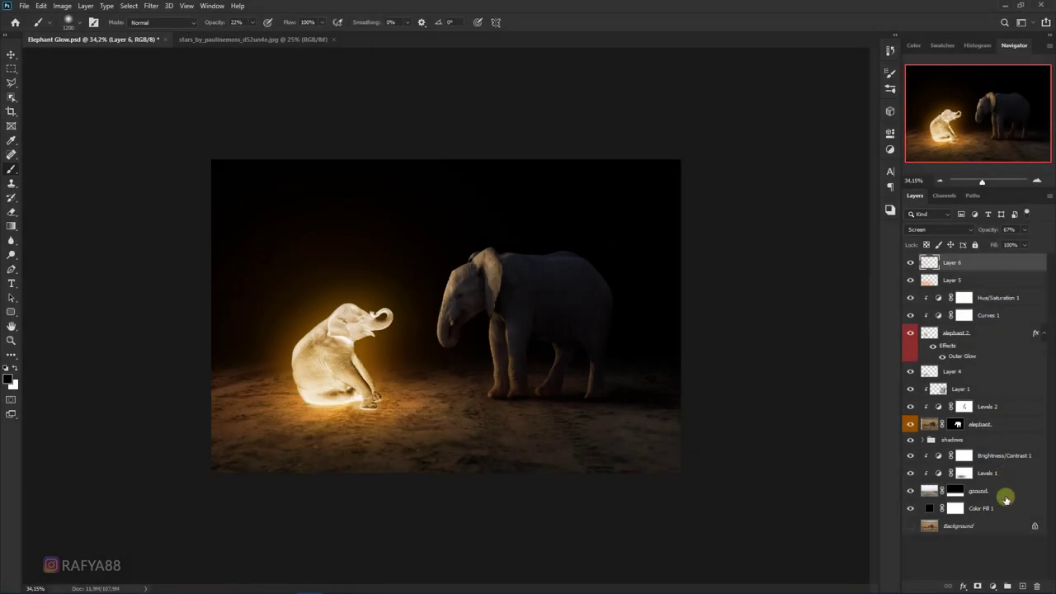
pyautogui.click(1023, 585)
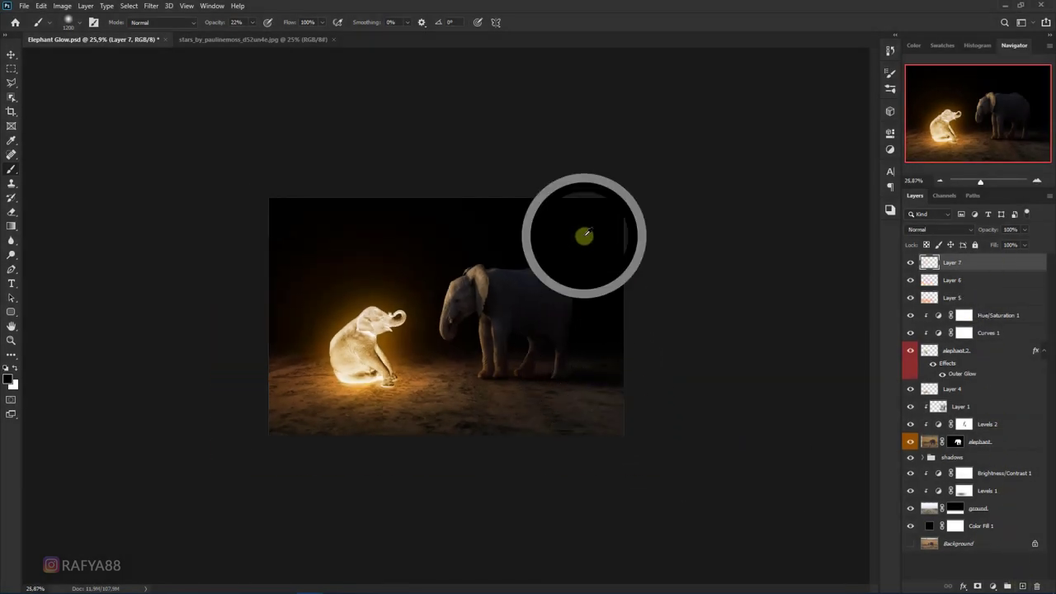
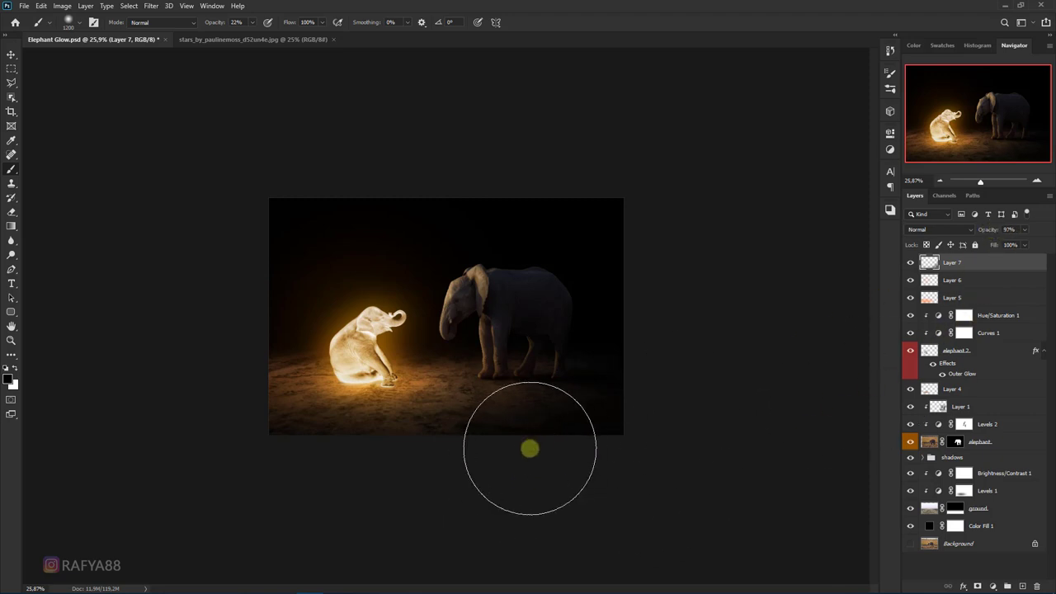
# Add a new empty layer above Layer 1 and clip it to Layer 1
pyautogui.scroll(2, 544, 446)
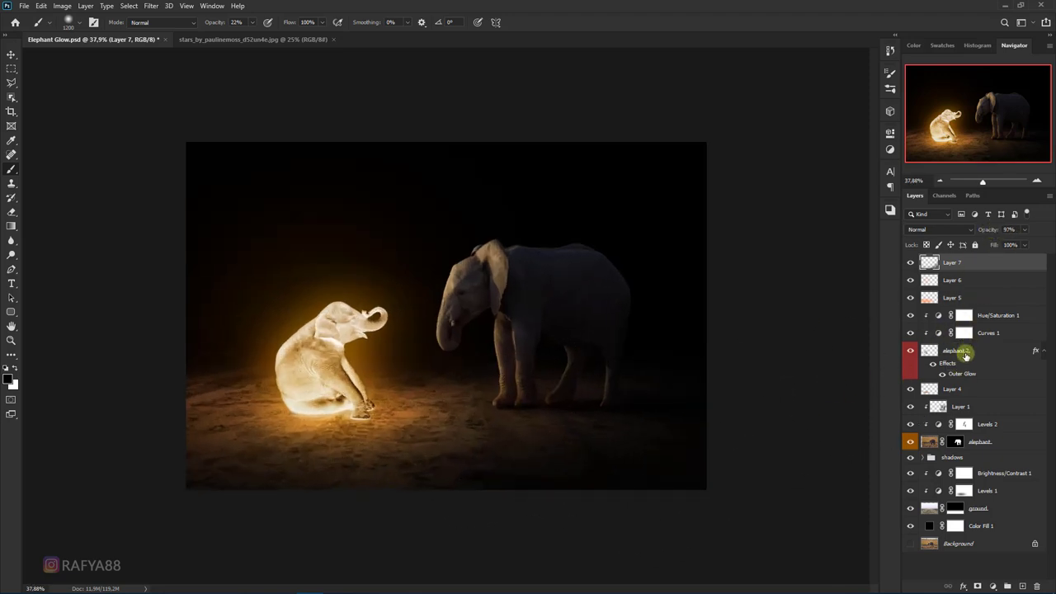
pyautogui.click(962, 355)
pyautogui.click(974, 442)
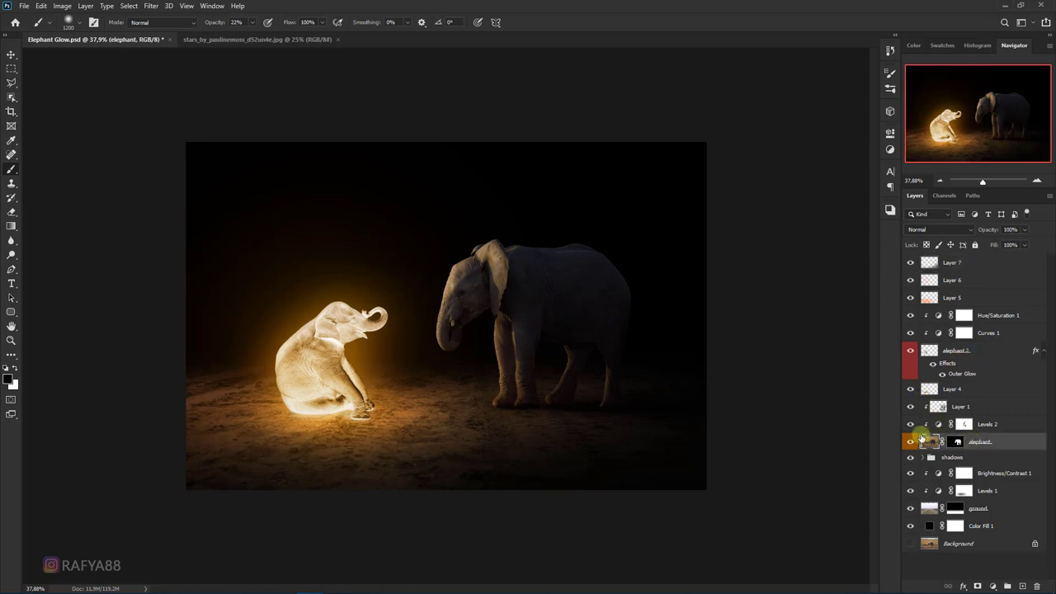
pyautogui.click(911, 441)
pyautogui.click(979, 405)
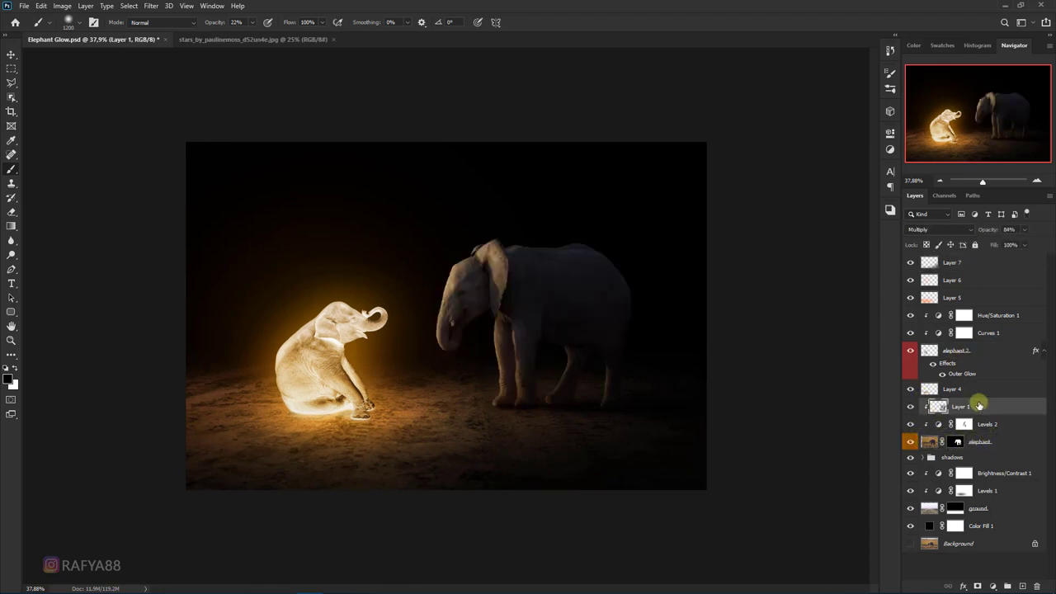
pyautogui.click(1022, 586)
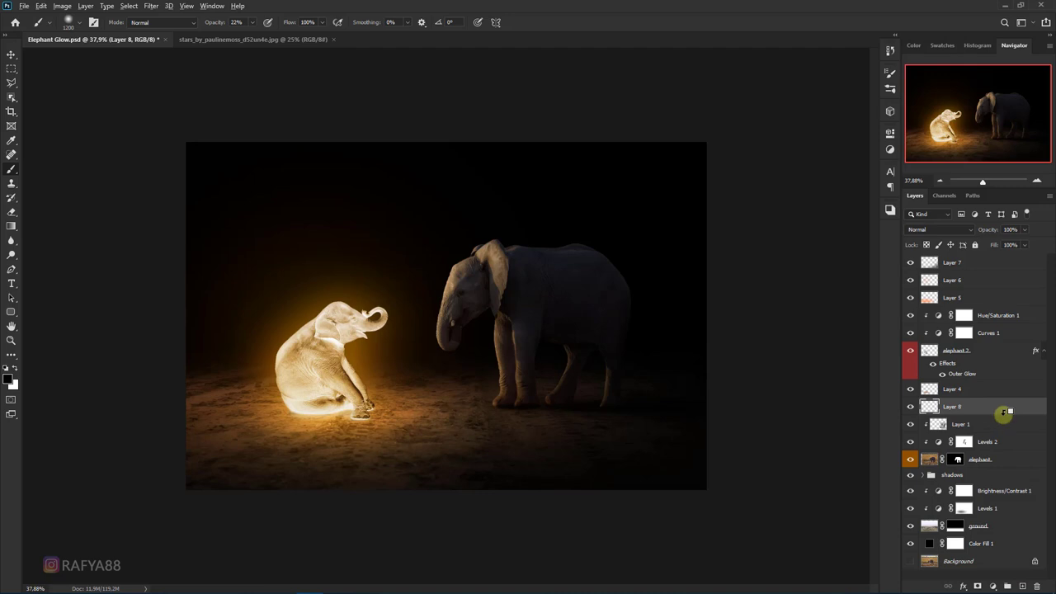
pyautogui.keyDown('alt'); pyautogui.click(1003, 413); pyautogui.keyUp('alt')
# Paint bright orange light over the adult elephant's head and ear with a large brush
pyautogui.scroll(1, 534, 322)
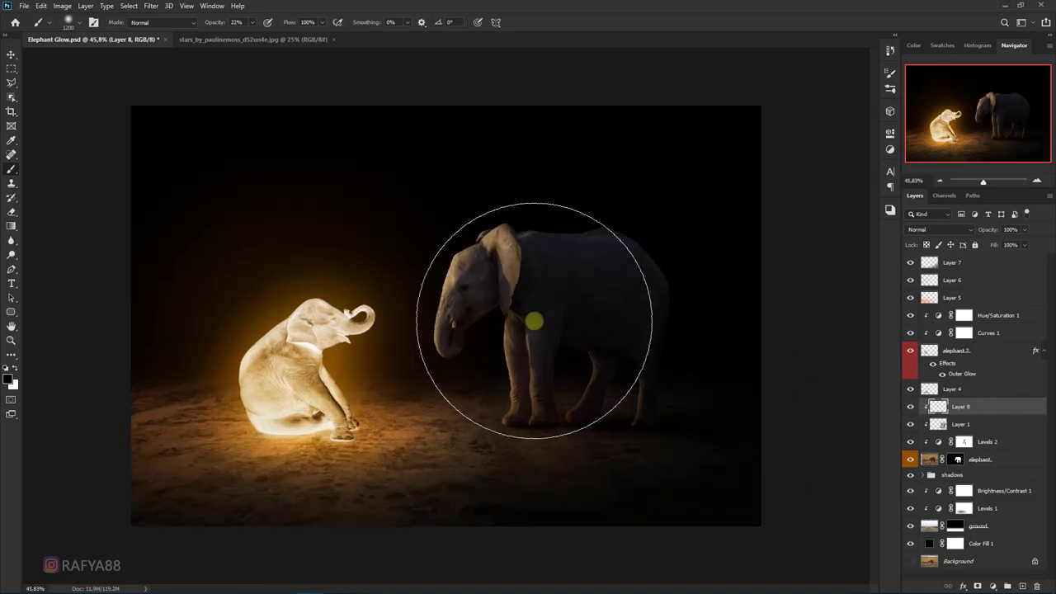
pyautogui.press('[')
pyautogui.scroll(1, 452, 288)
pyautogui.press('[')
pyautogui.press('[')
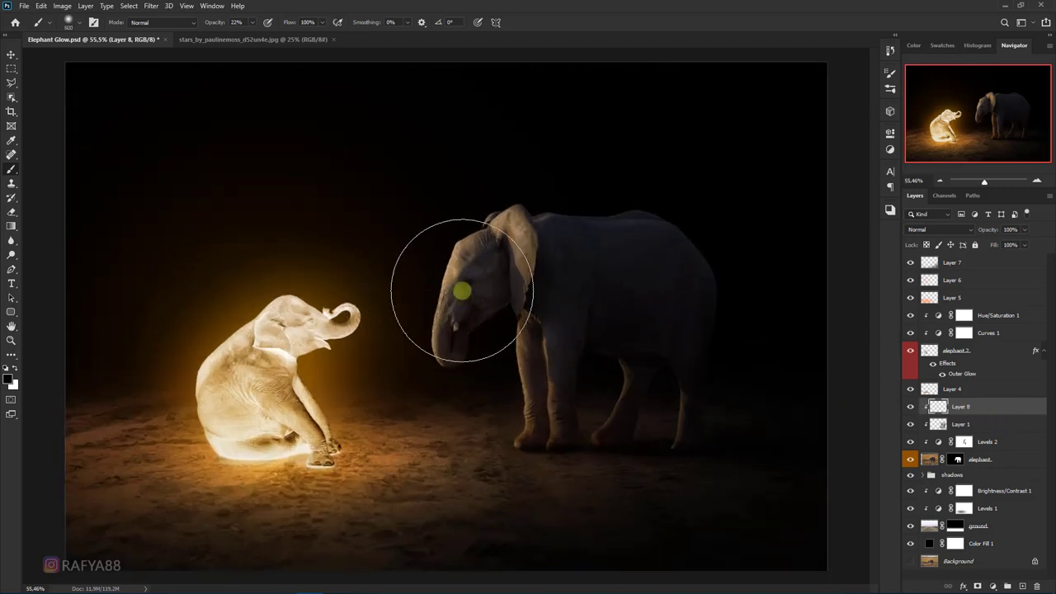
pyautogui.scroll(1, 462, 291)
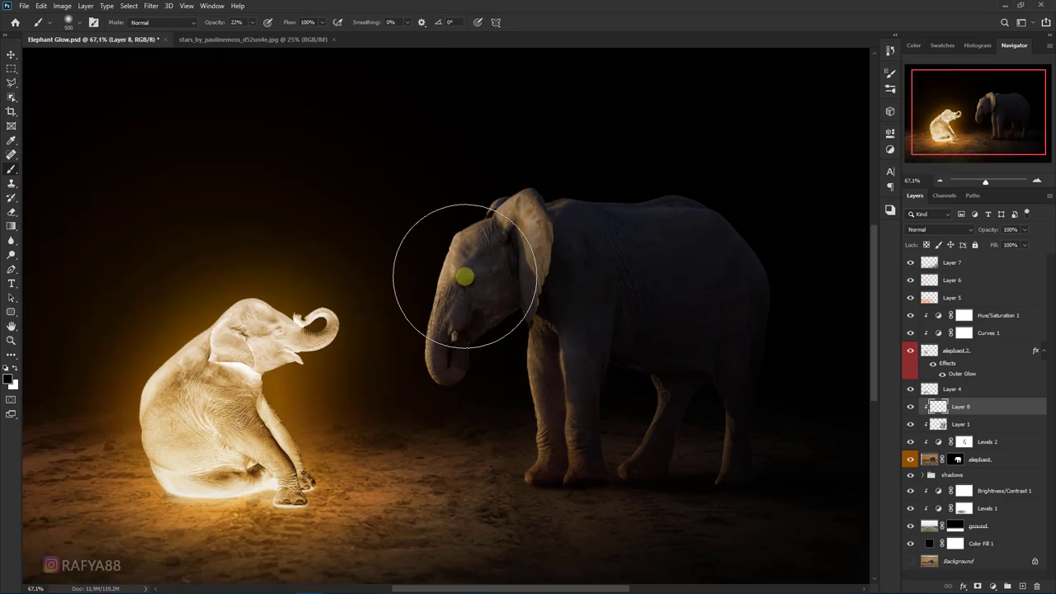
pyautogui.keyDown('alt'); pyautogui.click(213, 310); pyautogui.keyUp('alt')
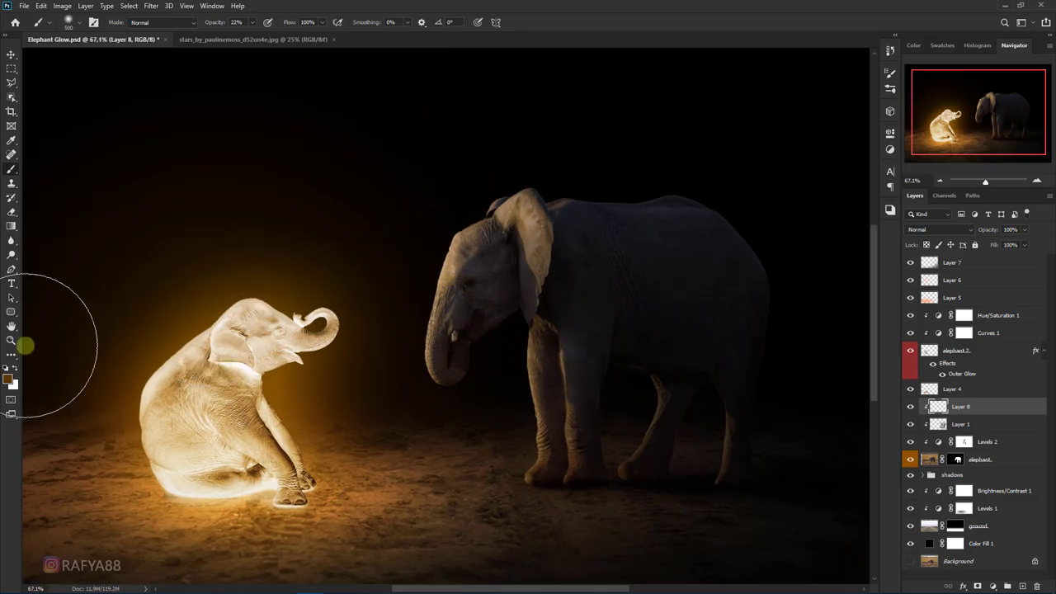
pyautogui.click(7, 379)
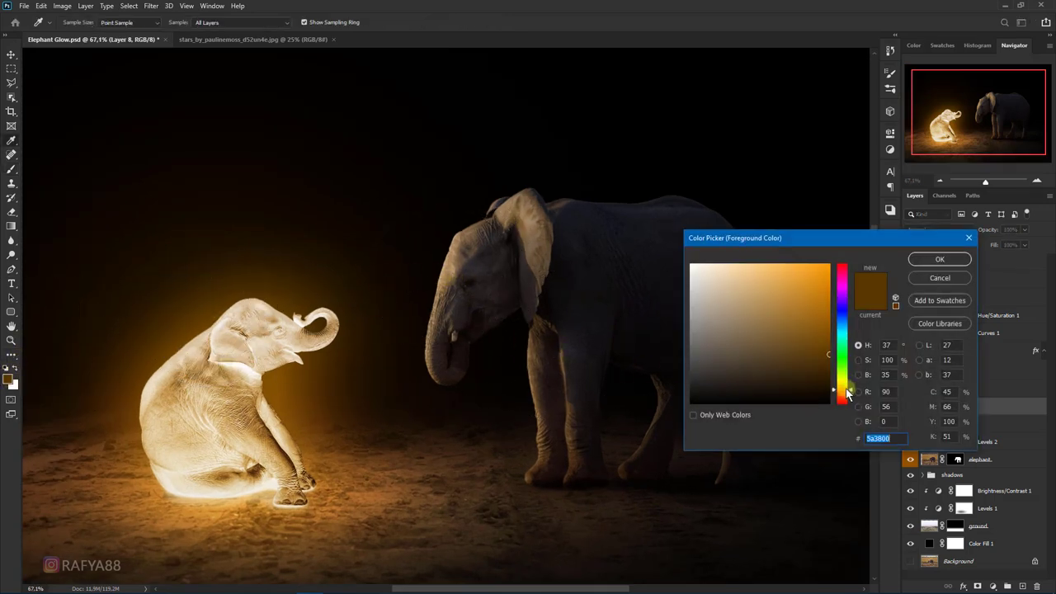
pyautogui.click(817, 280)
pyautogui.click(940, 259)
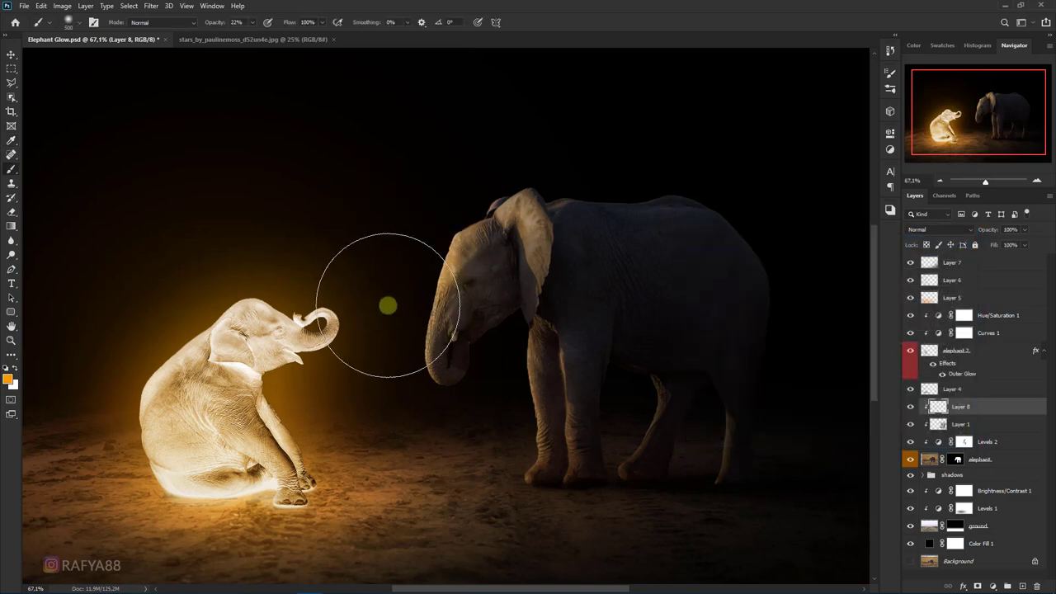
pyautogui.press('[')
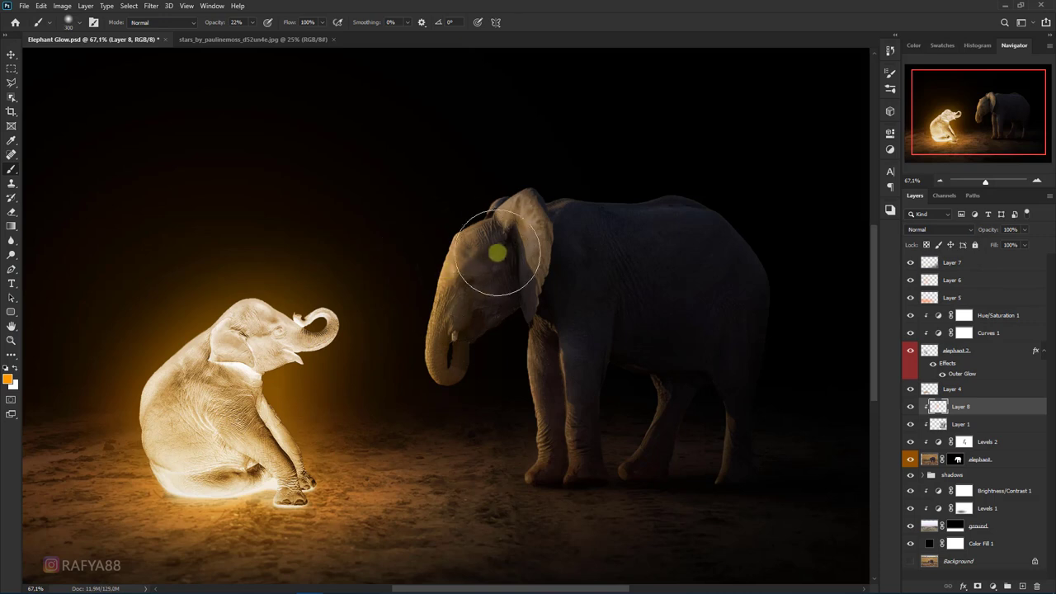
pyautogui.moveTo(514, 236); pyautogui.dragTo(517, 213)
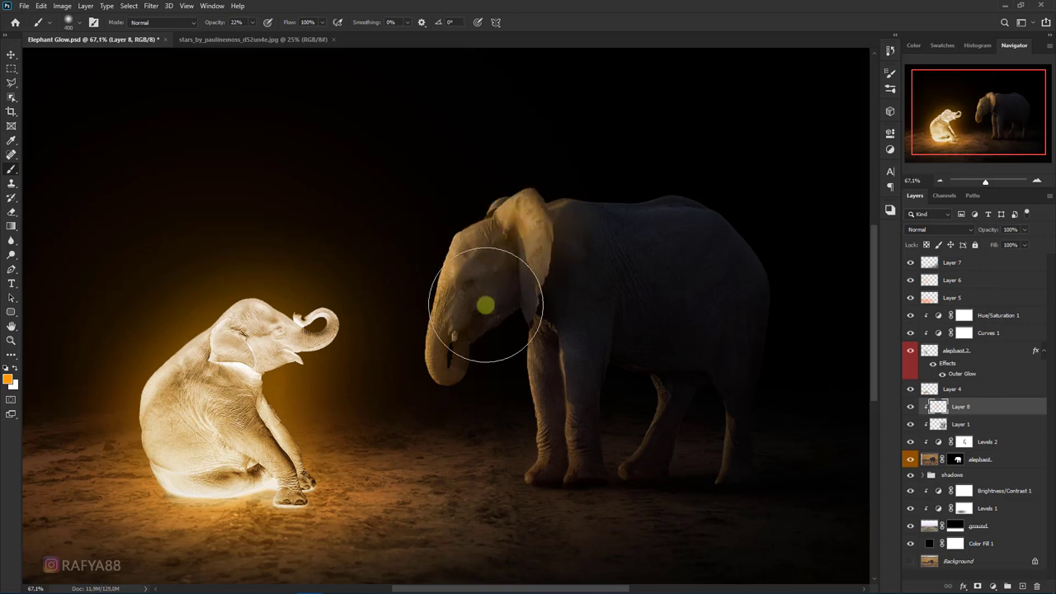
# Blend the painted light layer as Overlay at 81% opacity
pyautogui.click(923, 230)
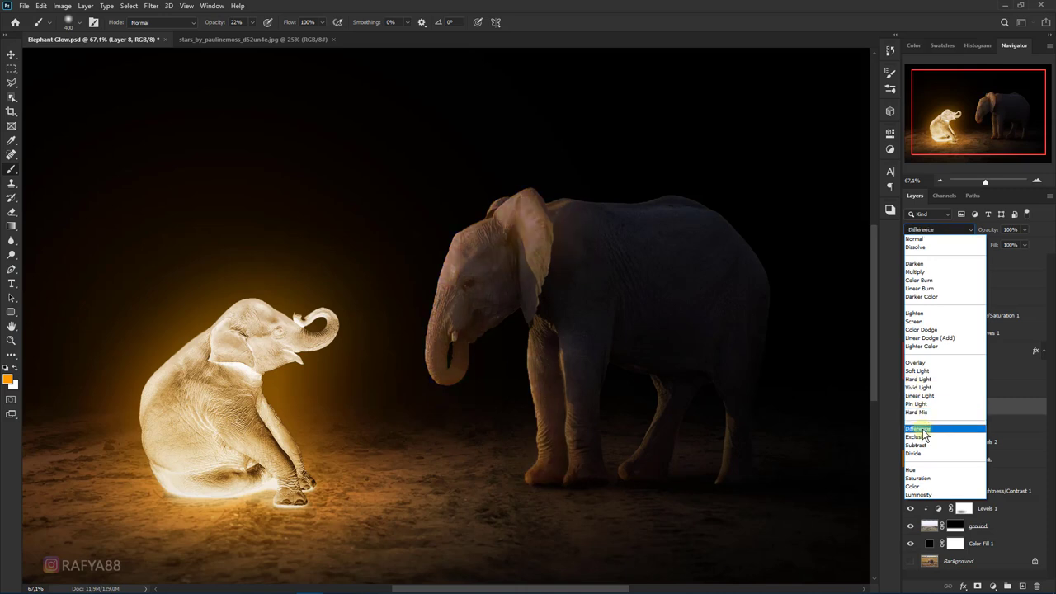
pyautogui.click(931, 363)
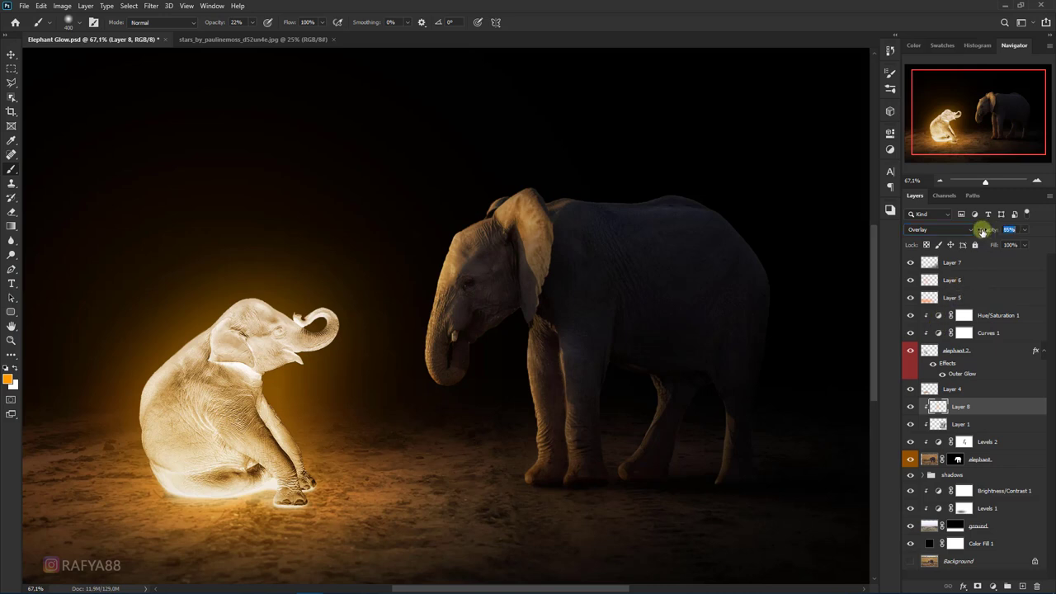
pyautogui.press('Return')
# Add an orange Inner Shadow effect to the adult elephant layer
pyautogui.click(1003, 457)
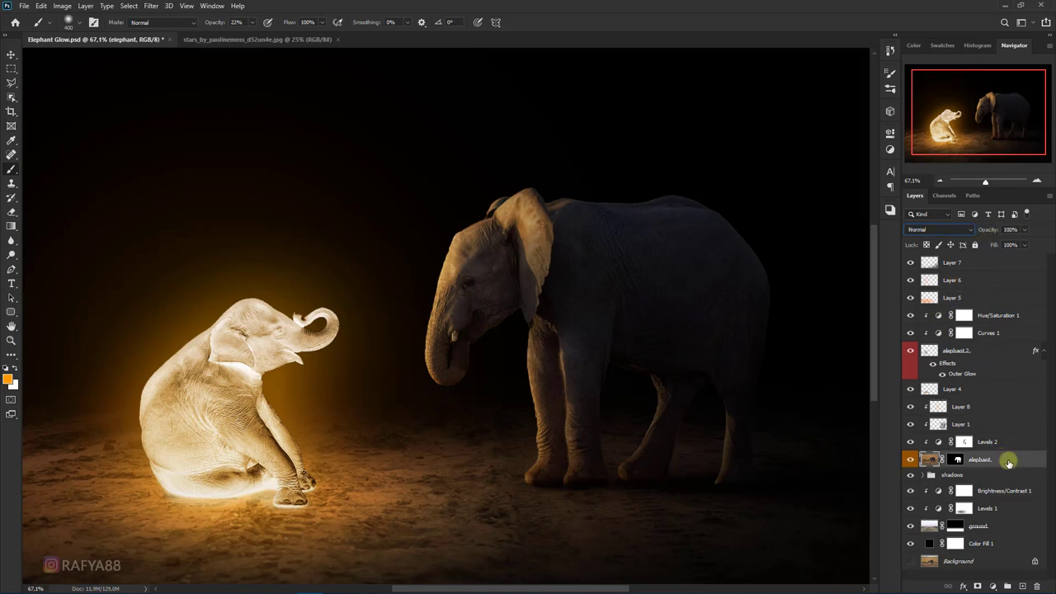
pyautogui.rightClick(1003, 456)
pyautogui.click(932, 11)
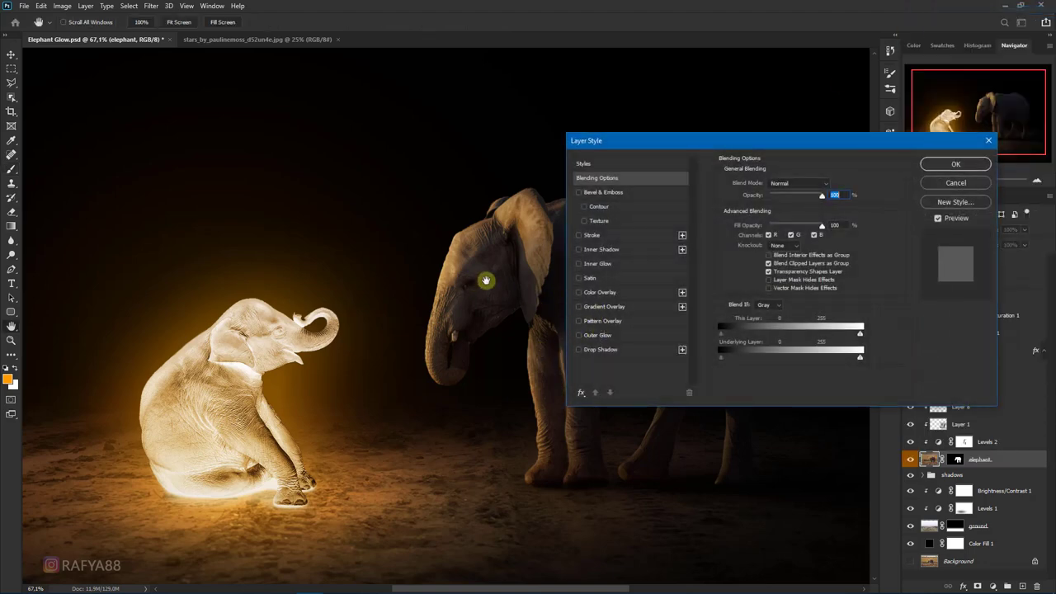
pyautogui.click(597, 250)
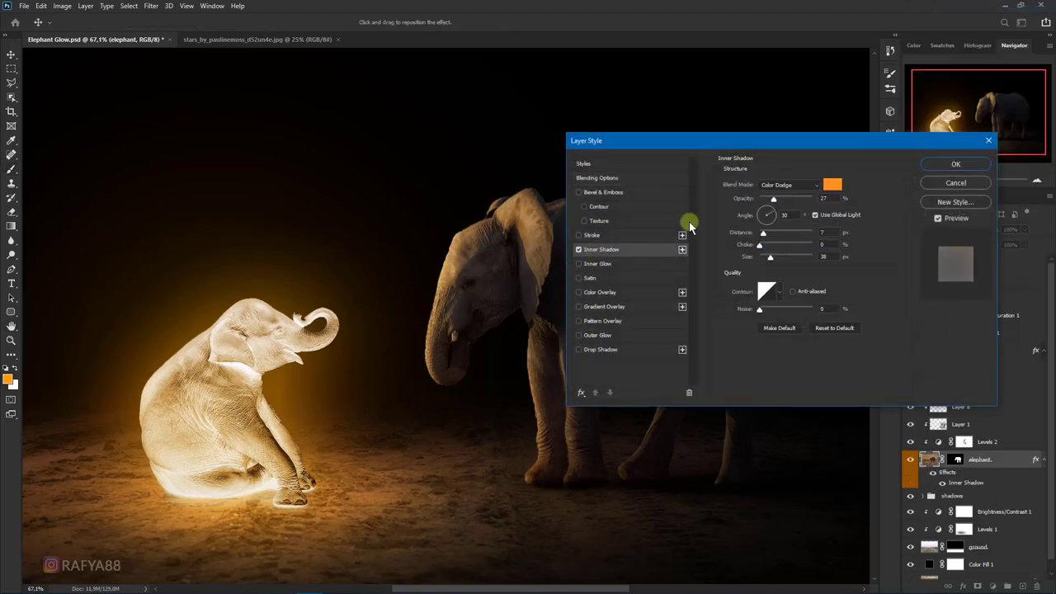
pyautogui.click(831, 185)
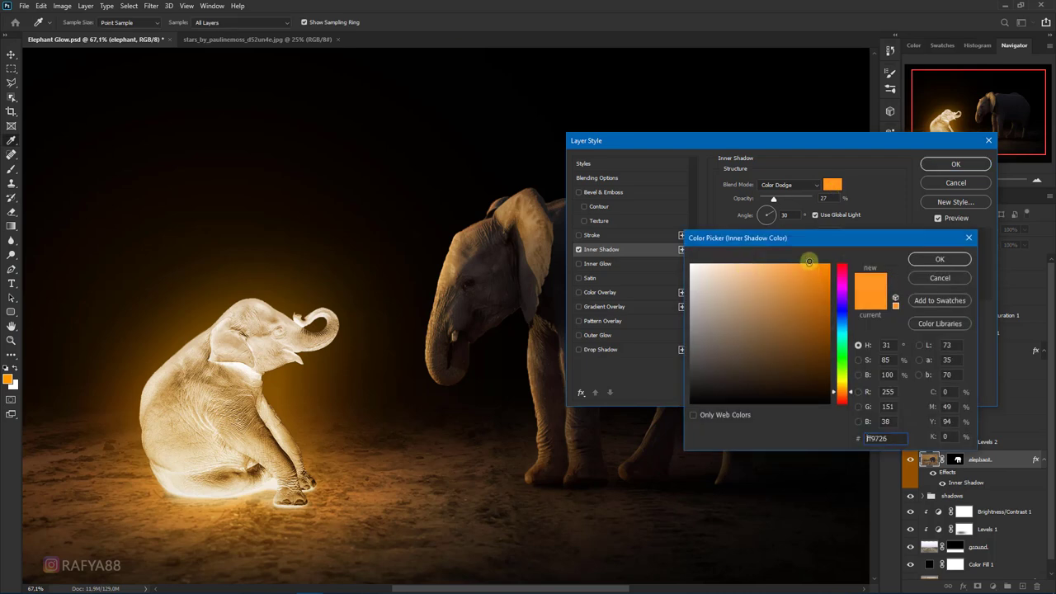
pyautogui.click(940, 259)
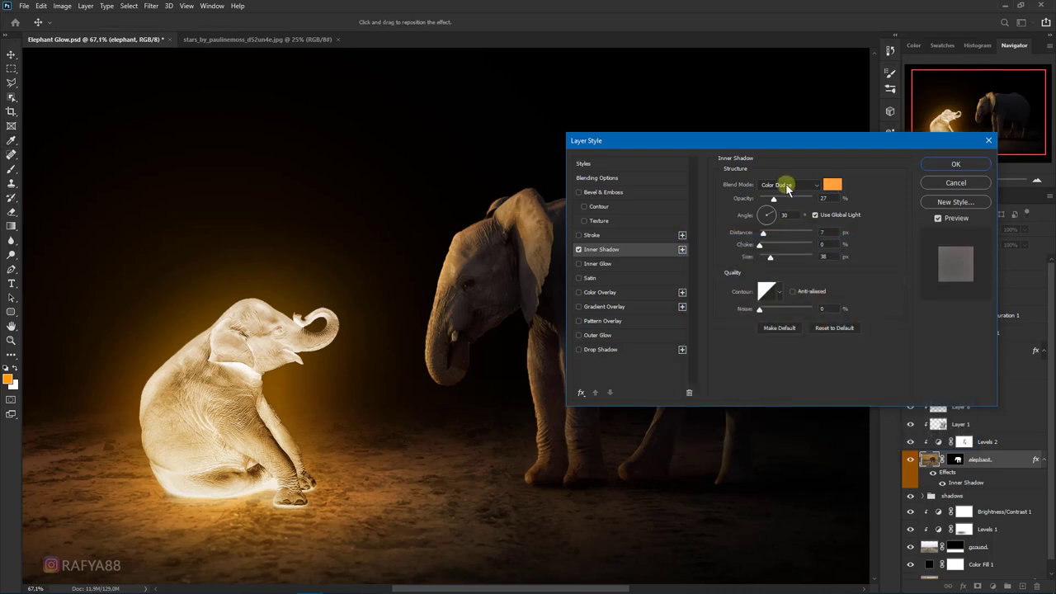
# Set the Inner Shadow to Color Dodge, 88% opacity, greater distance and size 29
pyautogui.click(788, 185)
pyautogui.click(792, 285)
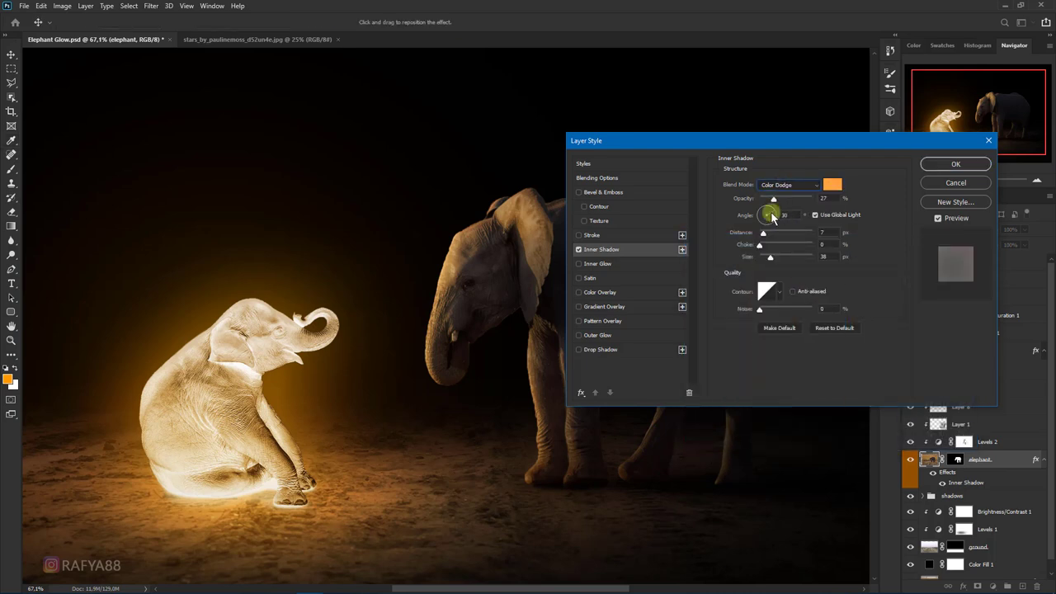
pyautogui.click(778, 202)
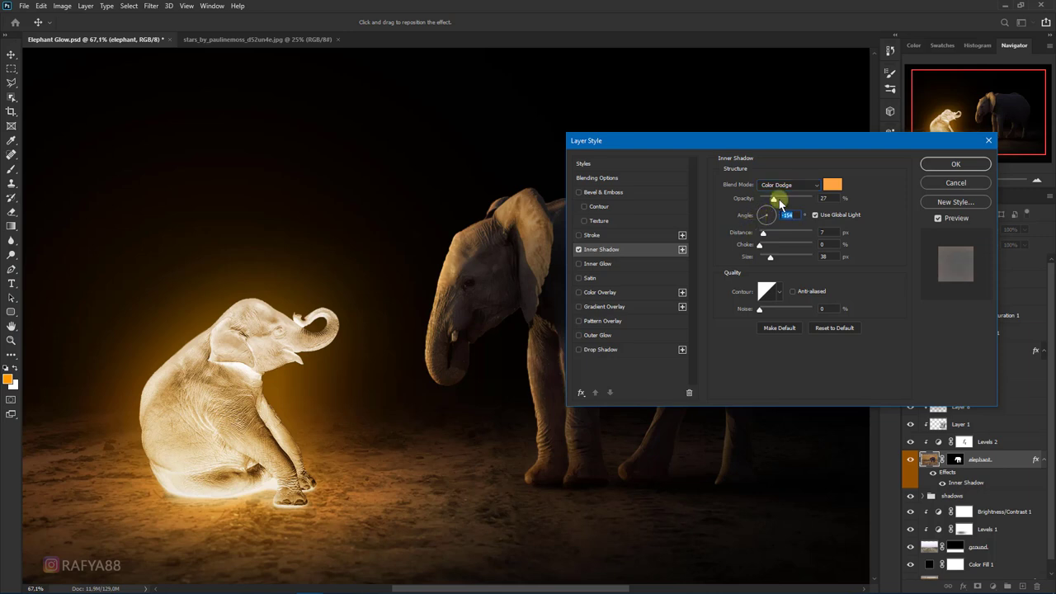
pyautogui.moveTo(780, 202); pyautogui.dragTo(805, 201)
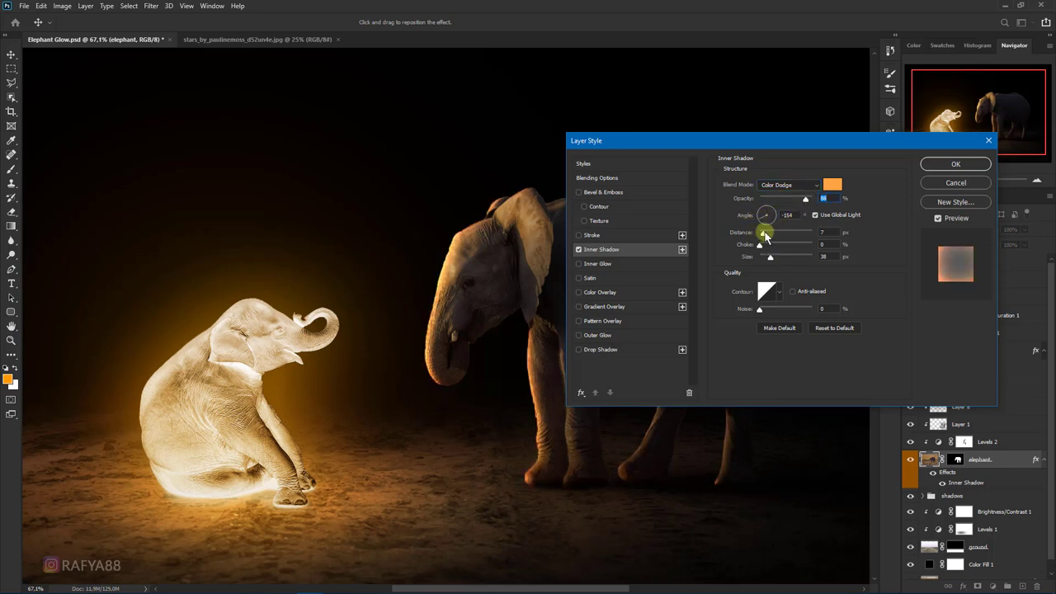
pyautogui.moveTo(776, 236)
pyautogui.mouseDown()
pyautogui.moveTo(771, 262)
pyautogui.moveTo(765, 236)
pyautogui.mouseUp()
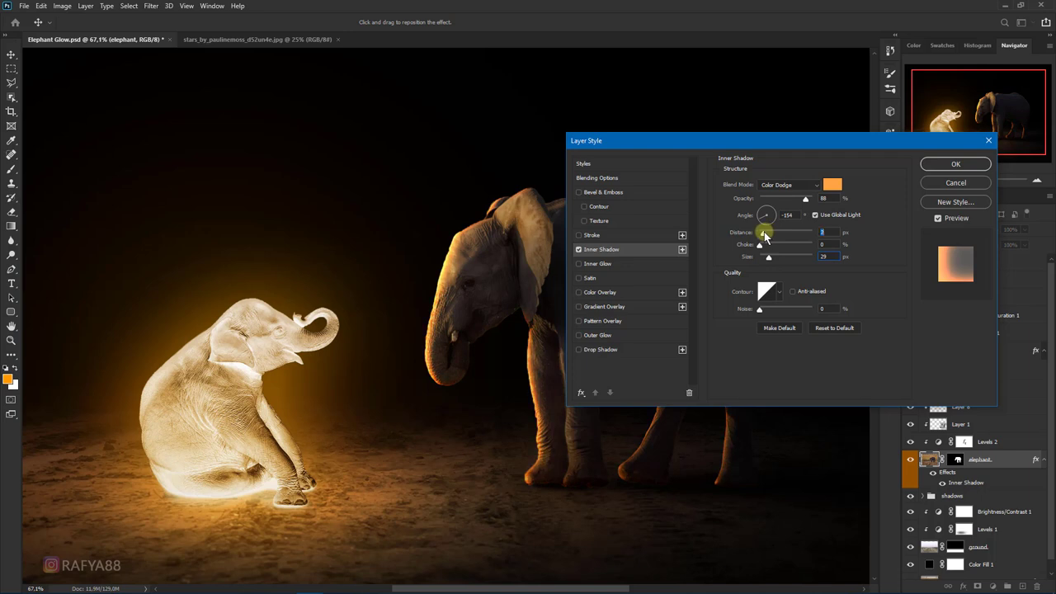
pyautogui.moveTo(698, 140)
pyautogui.mouseDown()
pyautogui.moveTo(643, 269)
pyautogui.moveTo(648, 171)
pyautogui.mouseUp()
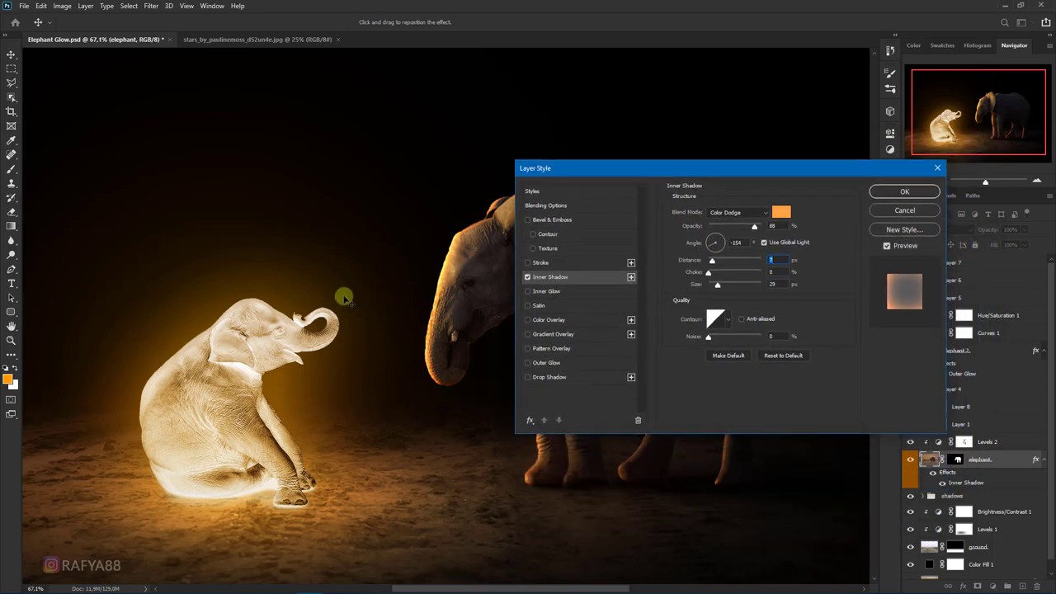
pyautogui.click(904, 190)
# Turn the adult elephant's inner shadow into its own 'elephant's Inner Shadow' layer
pyautogui.press('b')
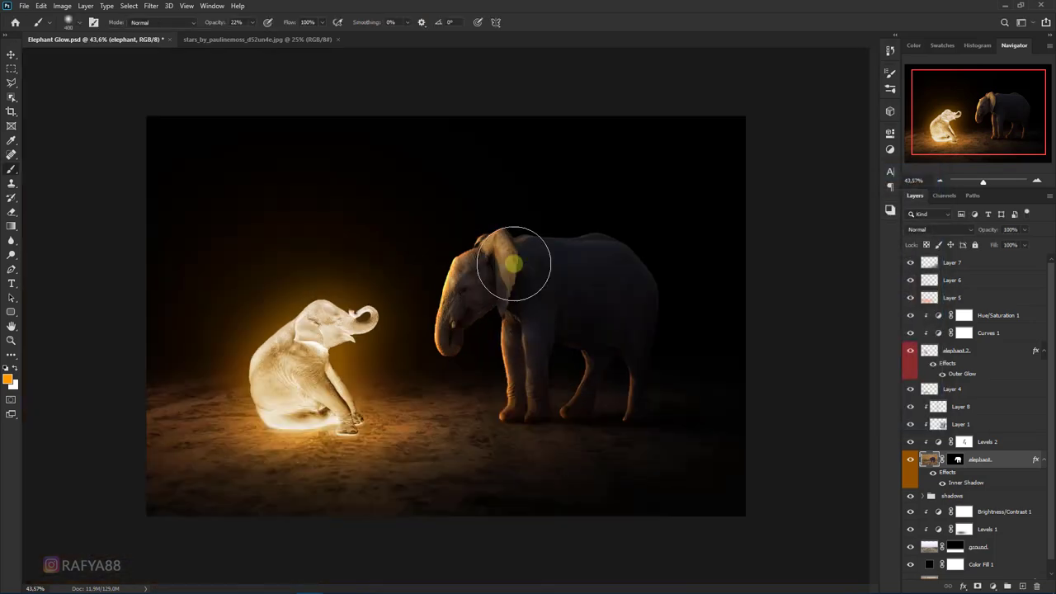
pyautogui.scroll(-1, 503, 281)
pyautogui.scroll(1, 548, 301)
pyautogui.scroll(1, 597, 316)
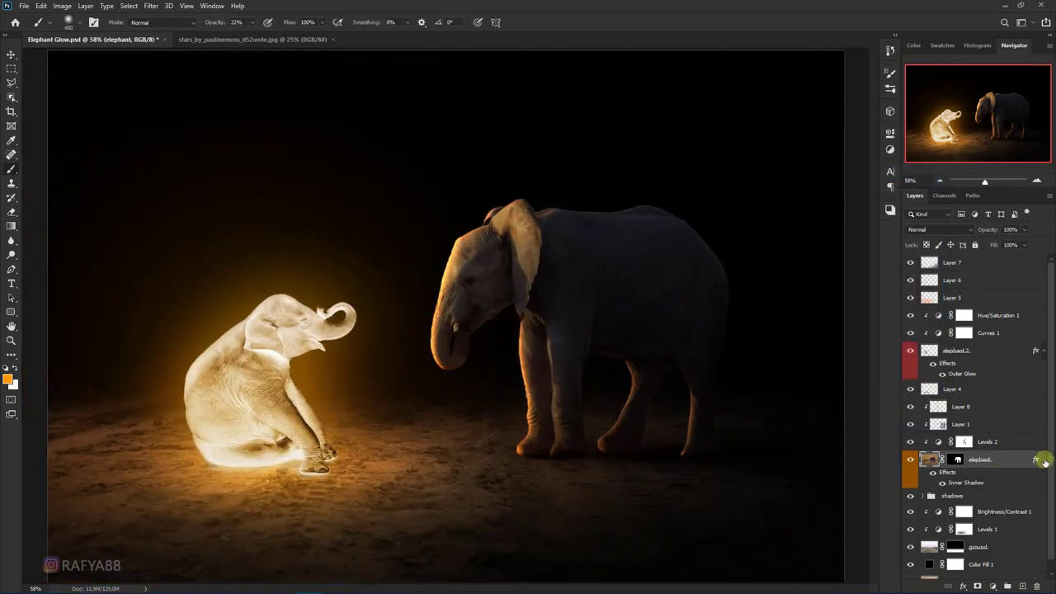
pyautogui.rightClick(1043, 462)
pyautogui.click(1015, 438)
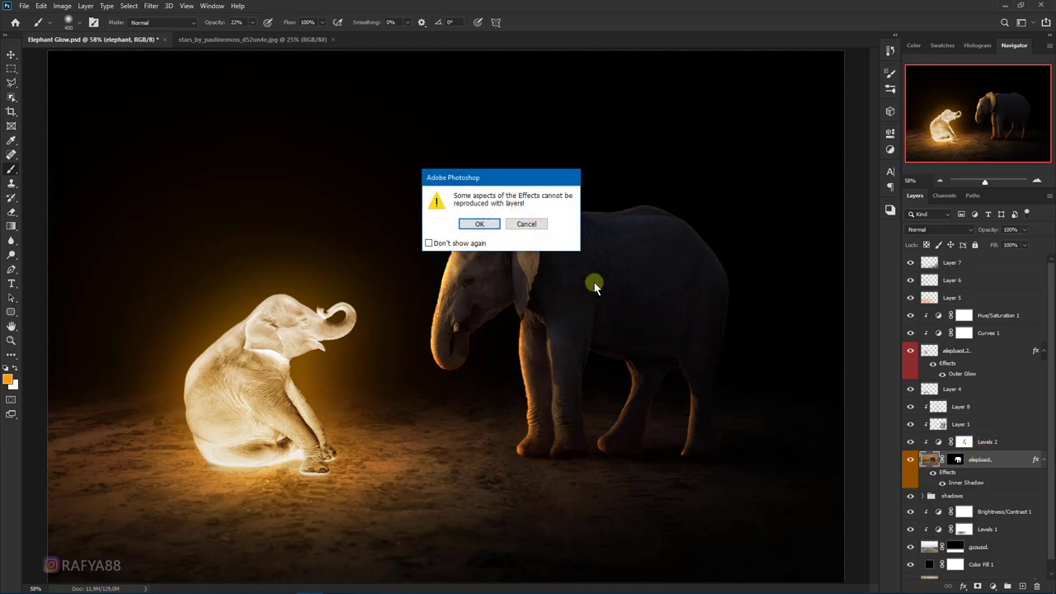
pyautogui.click(481, 225)
# Erase parts of the rim light on the Inner Shadow layer with a resized eraser
pyautogui.click(972, 460)
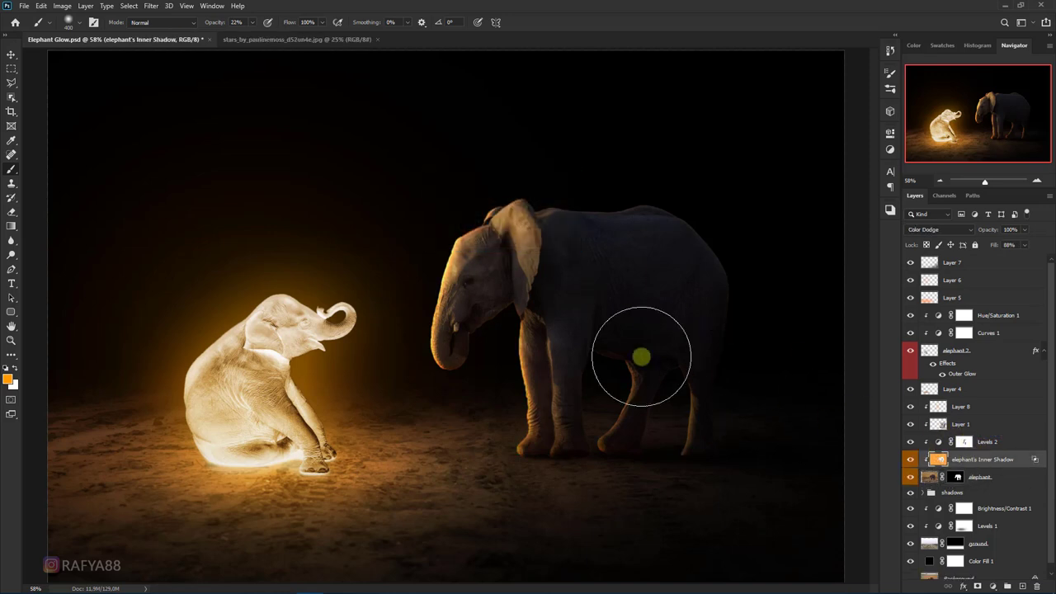
pyautogui.scroll(1, 639, 358)
pyautogui.rightClick(11, 211)
pyautogui.click(50, 209)
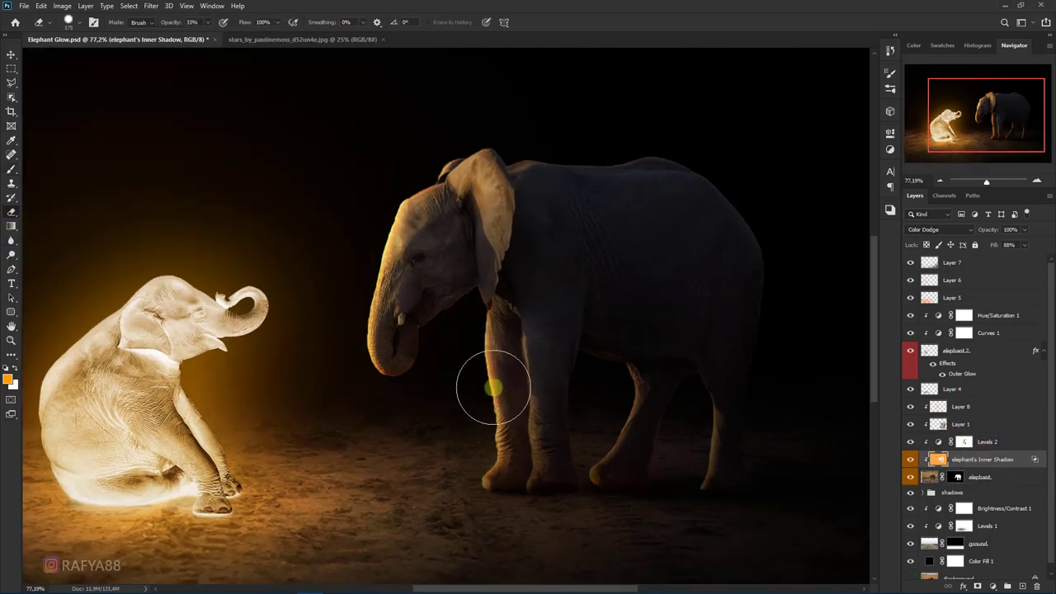
pyautogui.scroll(1, 424, 378)
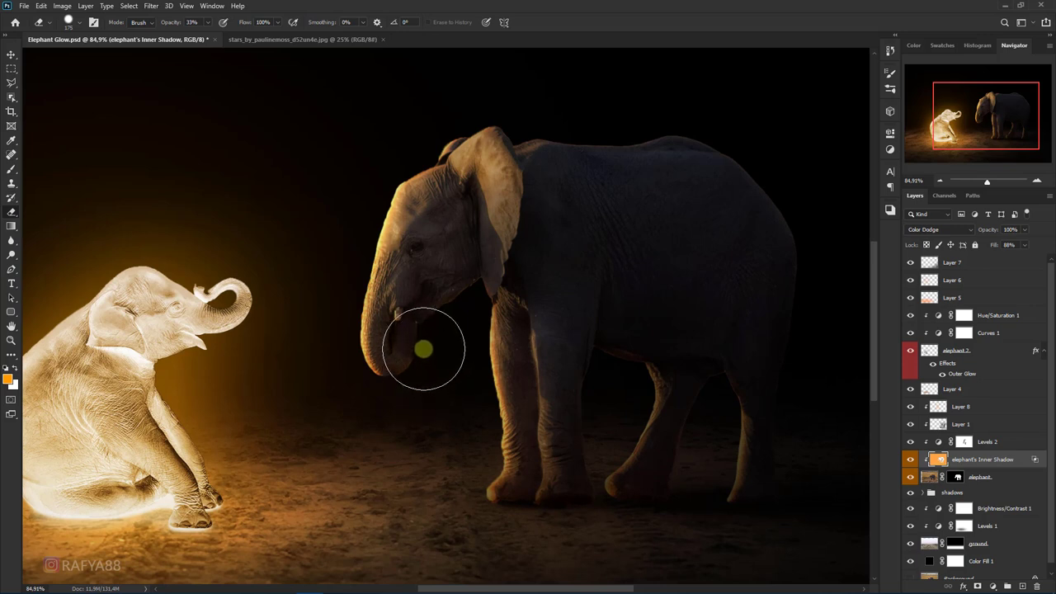
pyautogui.press('[')
pyautogui.press('[')
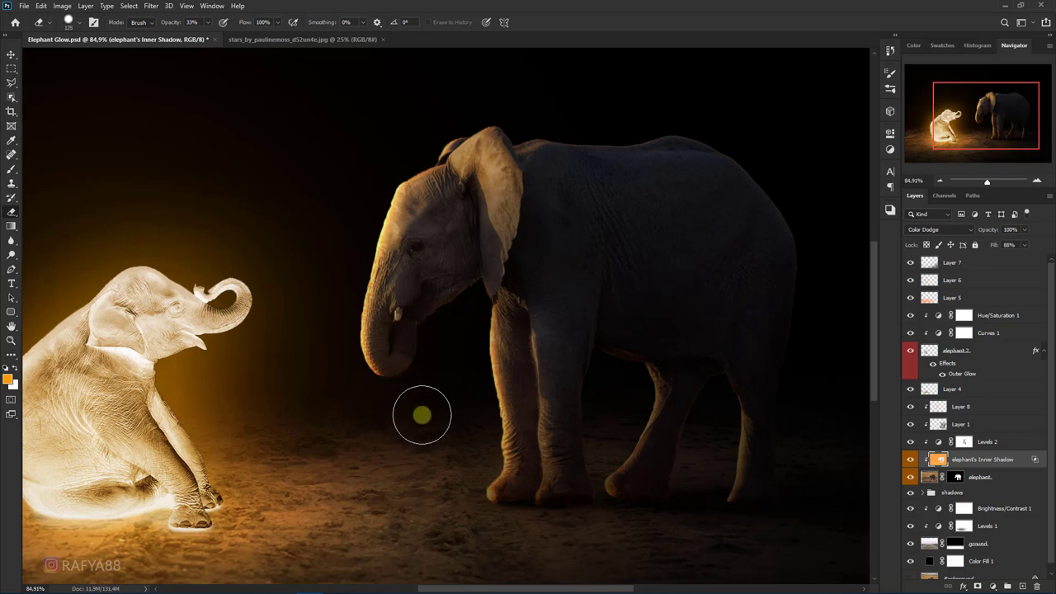
pyautogui.press(']')
pyautogui.press(']')
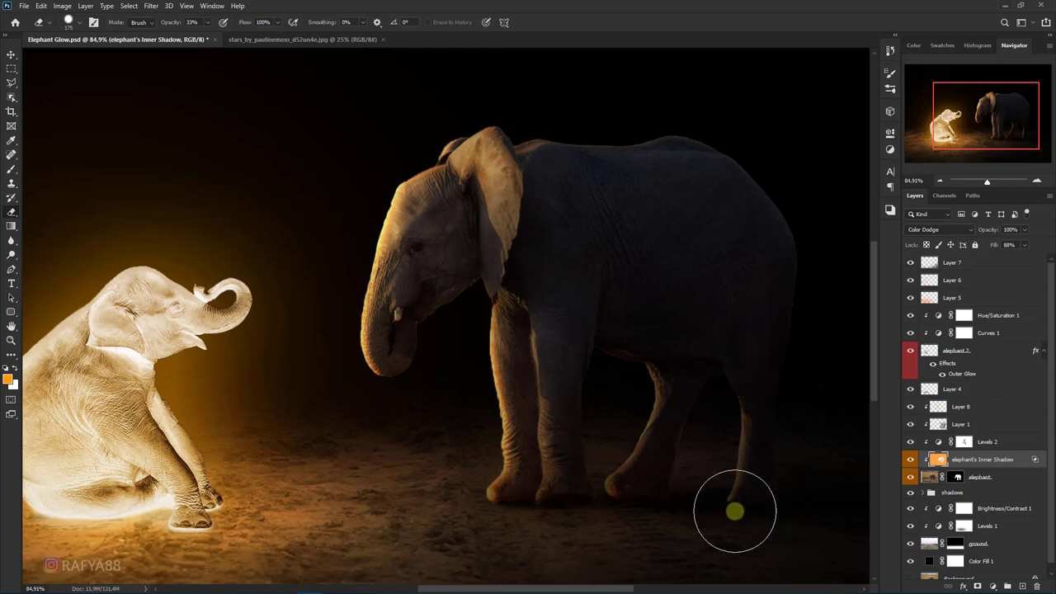
pyautogui.press('[')
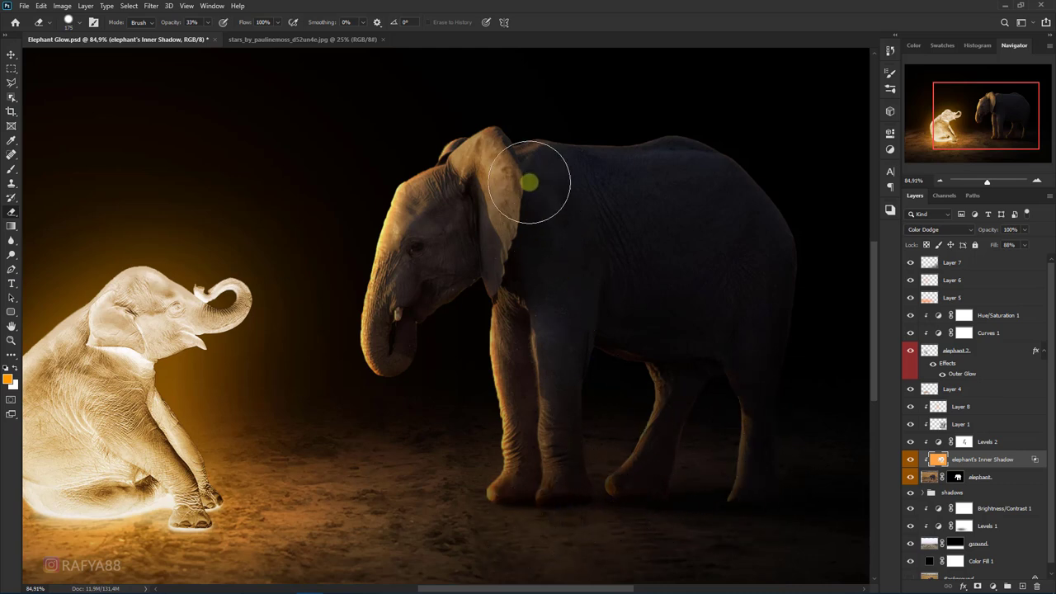
# Lower the rim-light layer opacity to 89% and compare it on and off
pyautogui.click(984, 234)
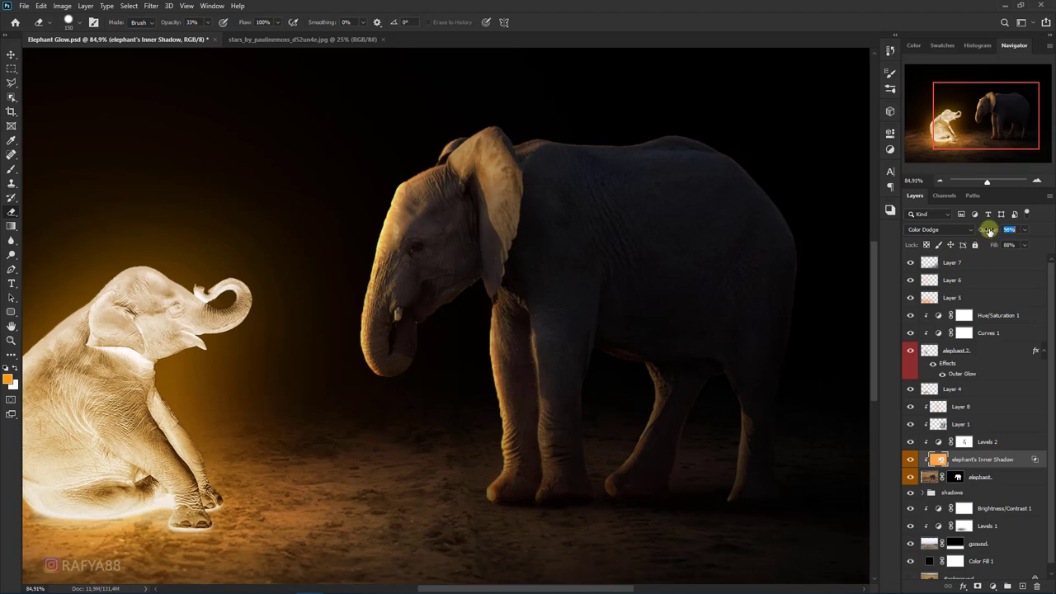
pyautogui.moveTo(985, 231); pyautogui.dragTo(949, 425)
pyautogui.click(912, 462)
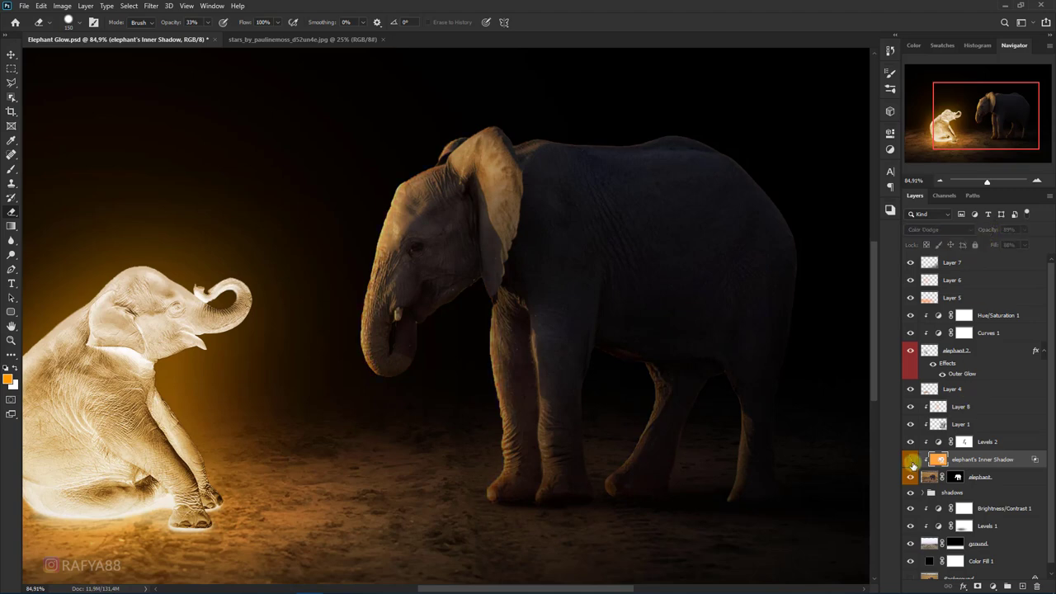
pyautogui.scroll(-3, 490, 325)
pyautogui.scroll(-2, 542, 283)
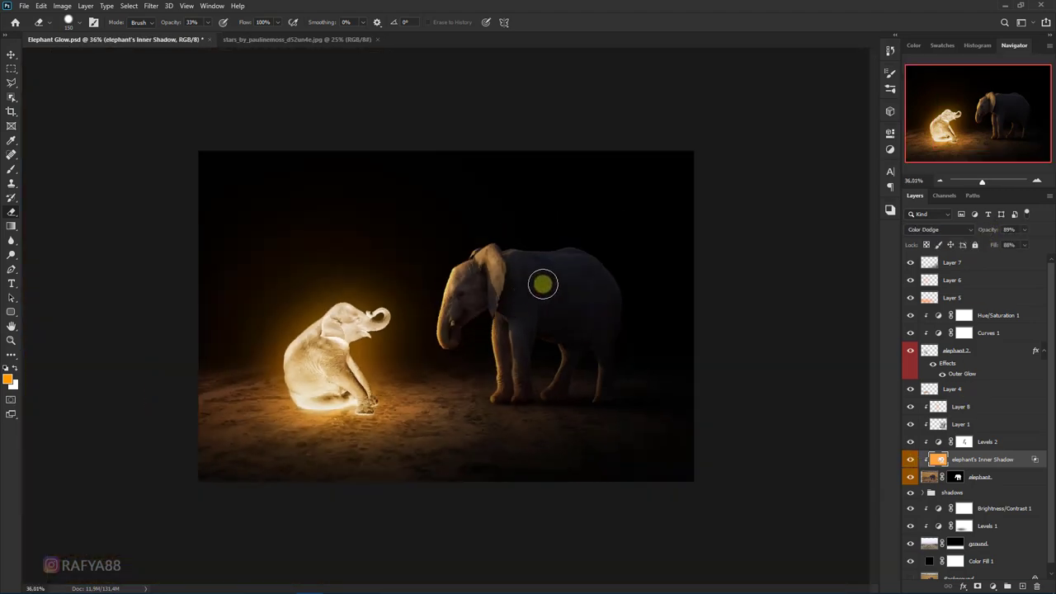
pyautogui.scroll(-2, 561, 283)
pyautogui.scroll(-2, 562, 280)
pyautogui.scroll(2, 565, 280)
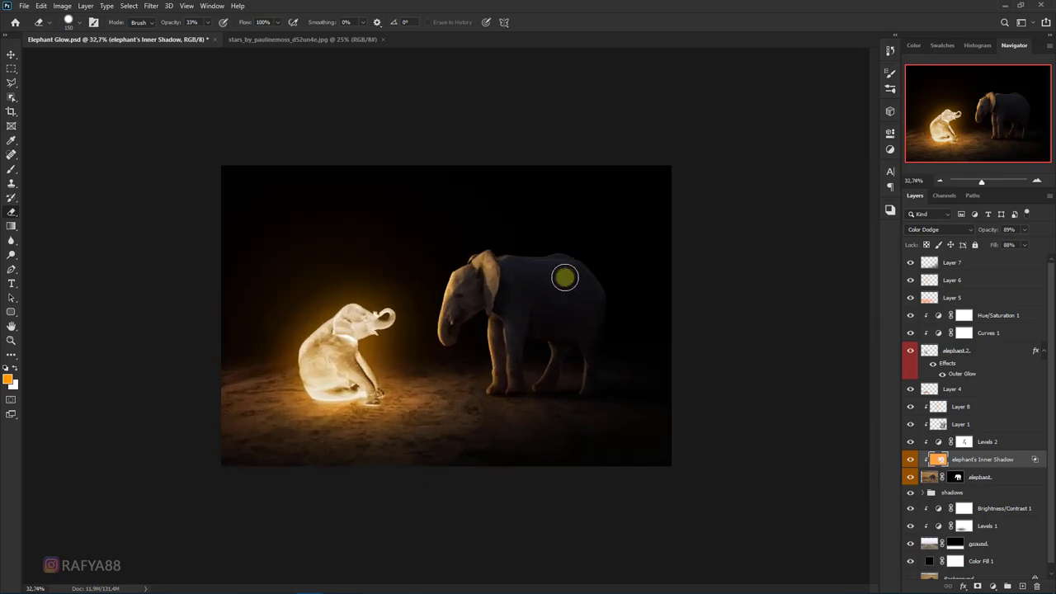
pyautogui.scroll(1, 564, 275)
pyautogui.scroll(1, 541, 384)
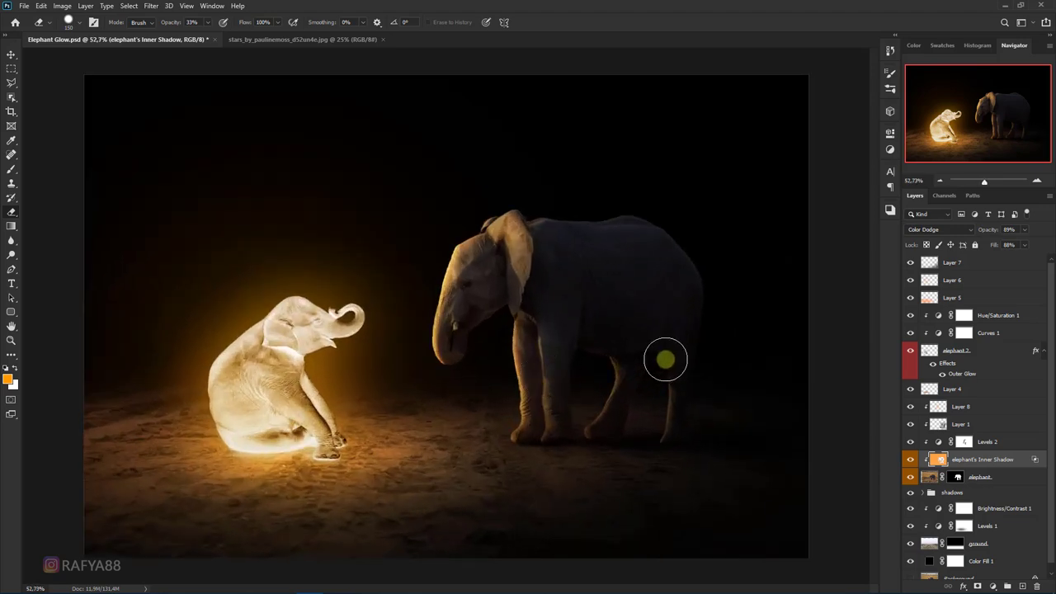
pyautogui.scroll(-1, 665, 359)
# Add a Gradient Map adjustment above Layer 7 with a blue left stop
pyautogui.click(980, 264)
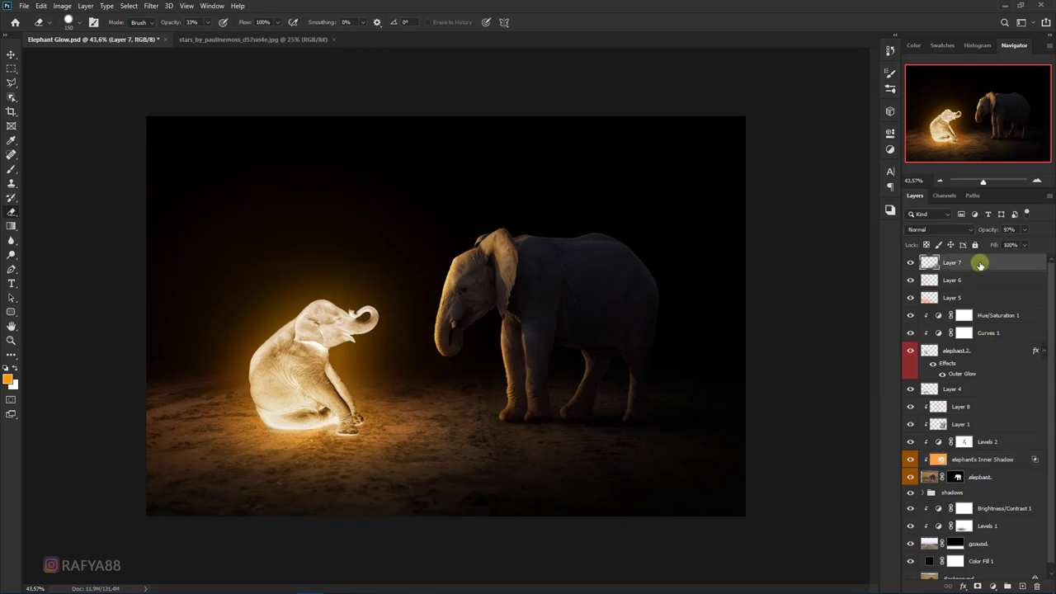
pyautogui.click(995, 586)
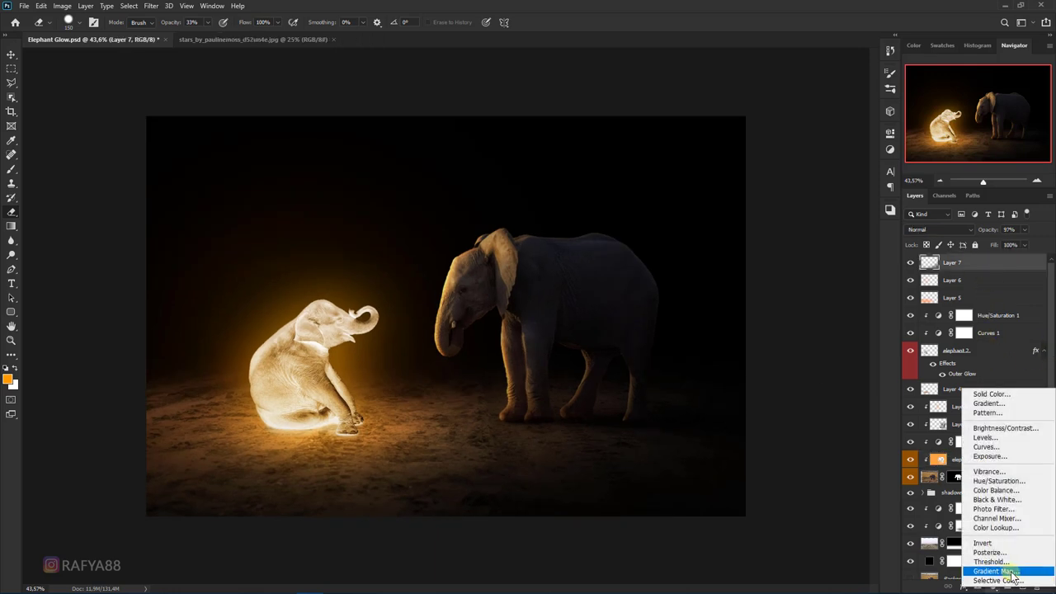
pyautogui.click(1014, 571)
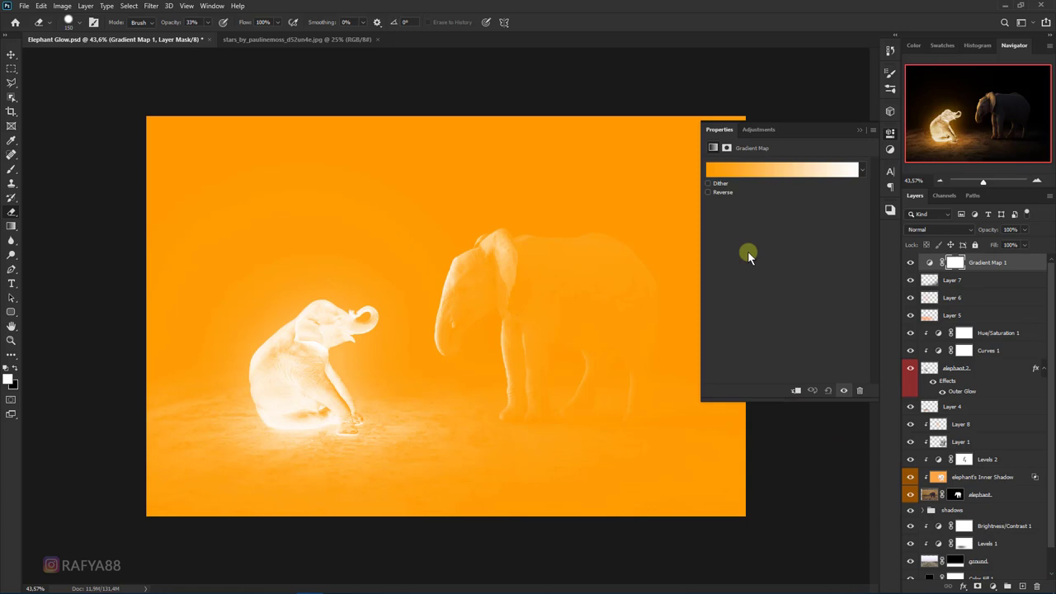
pyautogui.click(754, 170)
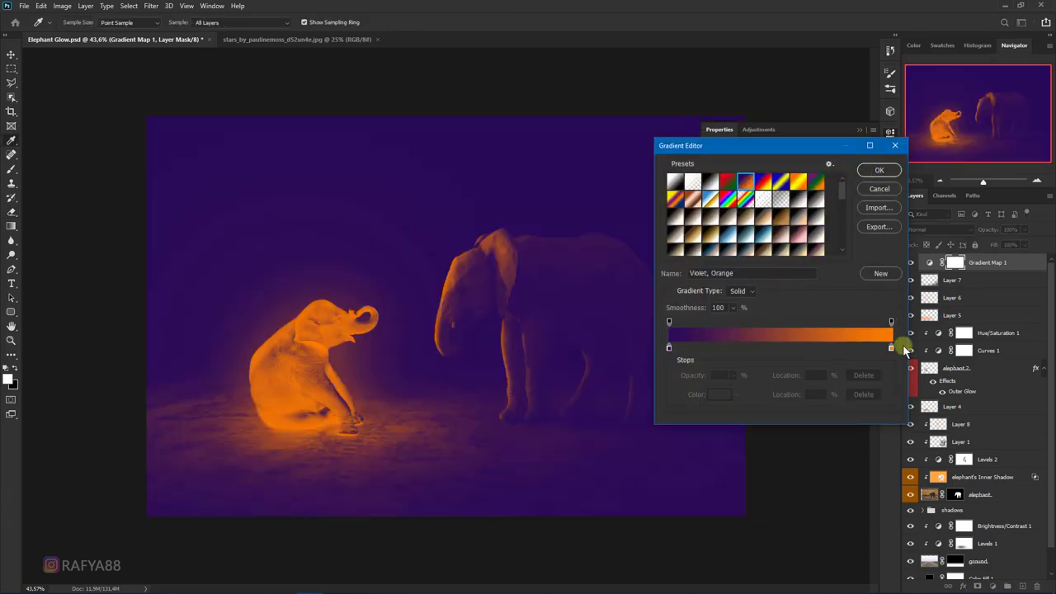
pyautogui.click(669, 348)
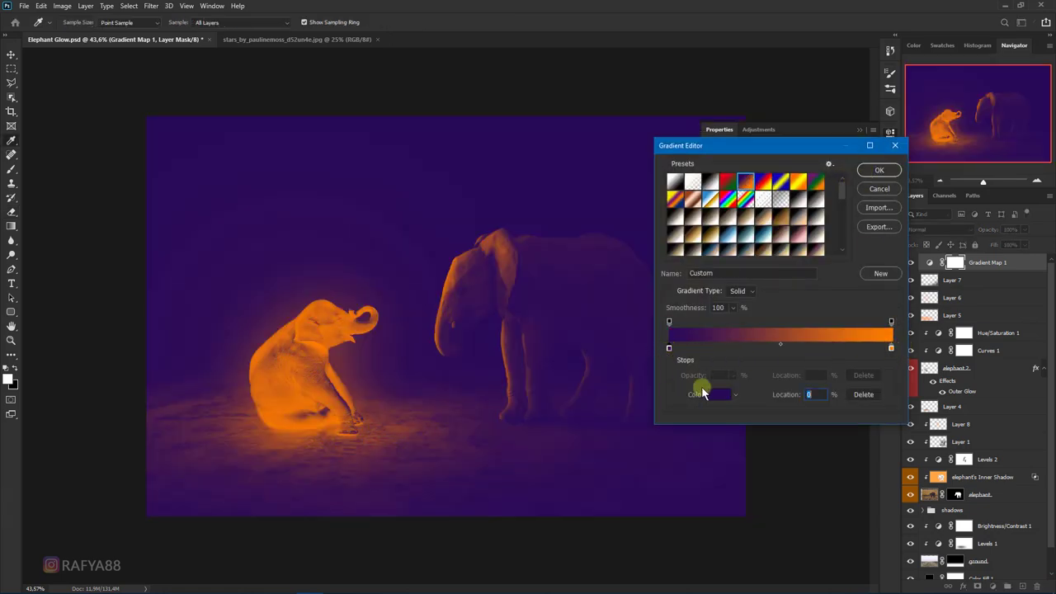
pyautogui.click(718, 394)
pyautogui.click(842, 327)
pyautogui.moveTo(843, 326); pyautogui.dragTo(807, 297)
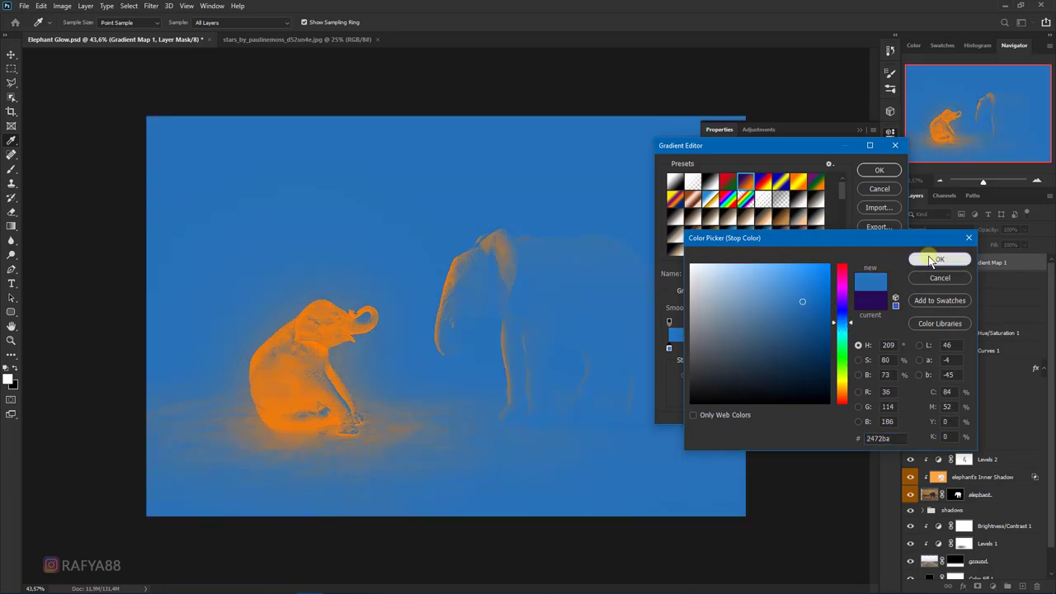
pyautogui.click(939, 260)
pyautogui.click(879, 170)
# Refine the gradient stops to dark navy (1b275d) and a lighter orange
pyautogui.moveTo(992, 231); pyautogui.dragTo(939, 234)
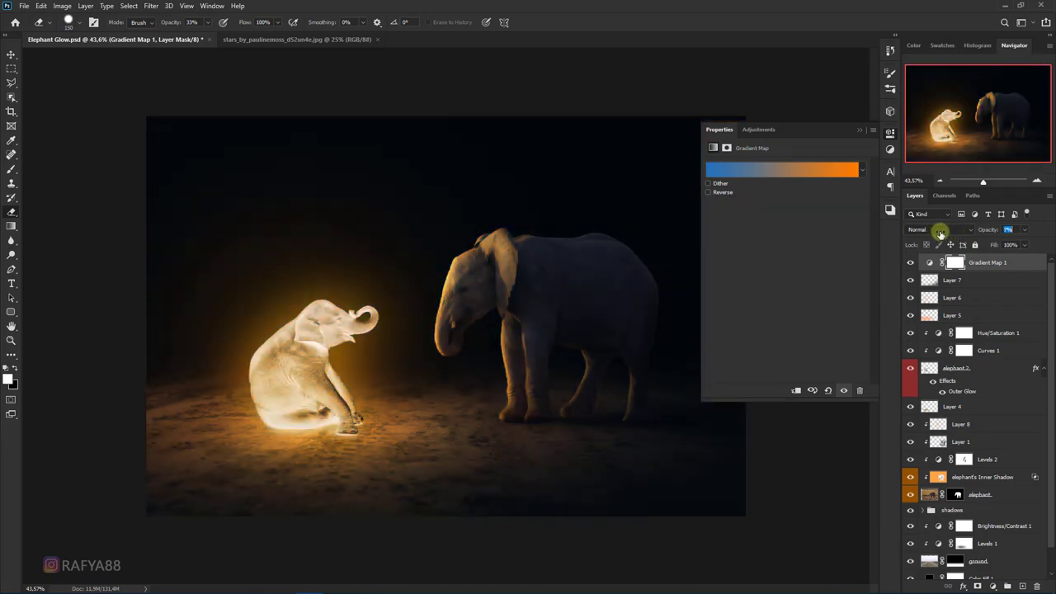
pyautogui.click(770, 170)
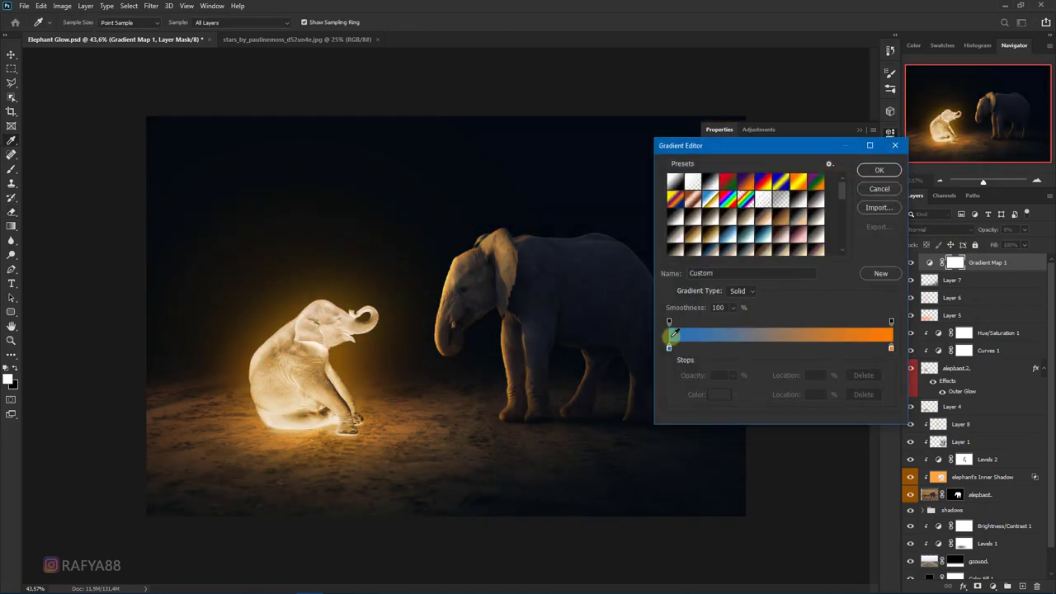
pyautogui.click(719, 394)
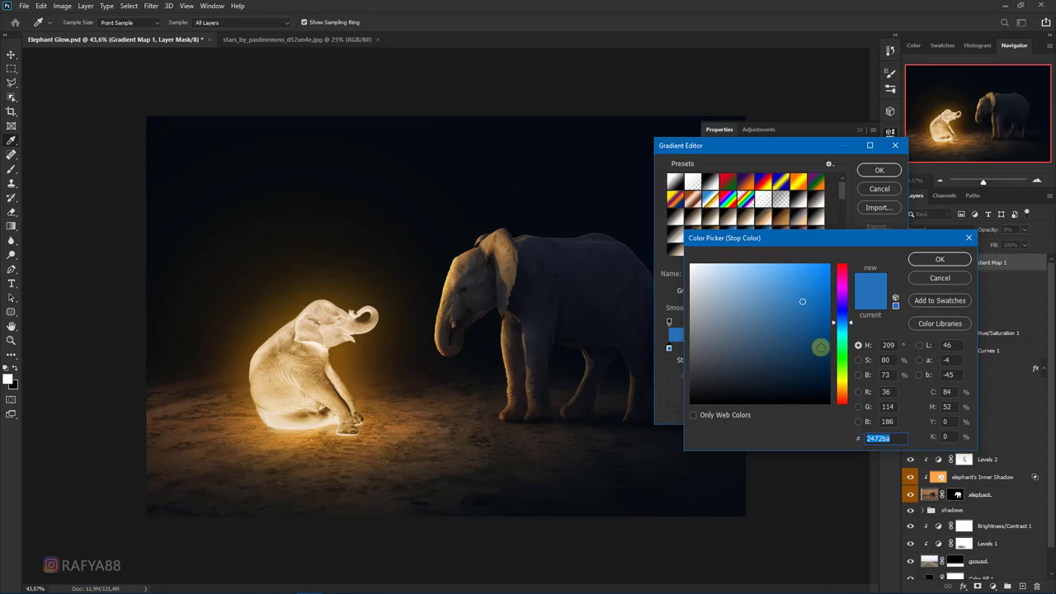
pyautogui.moveTo(843, 322); pyautogui.dragTo(842, 314)
pyautogui.moveTo(780, 330); pyautogui.dragTo(794, 344)
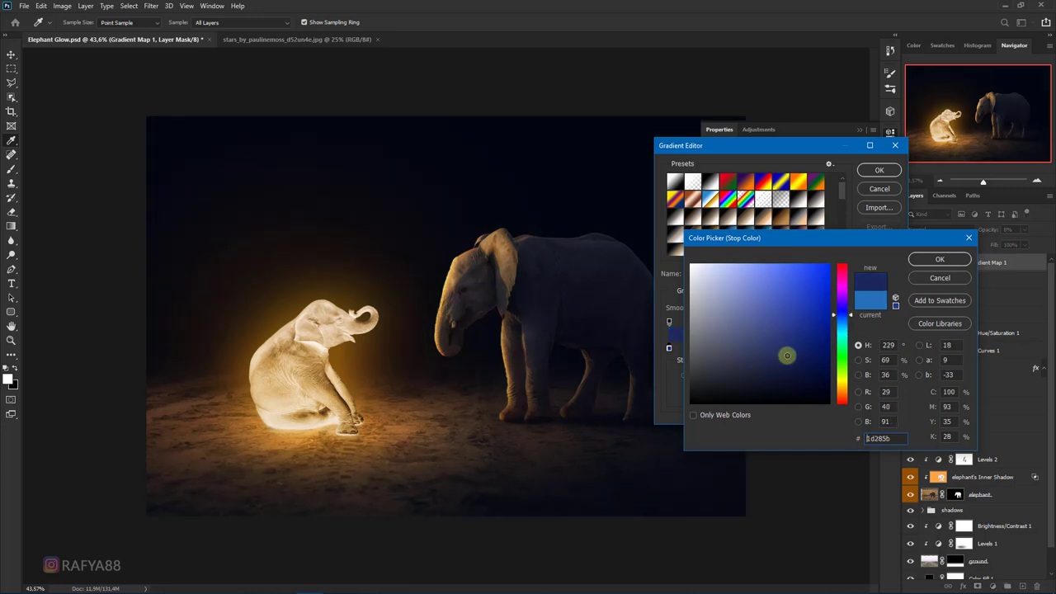
pyautogui.click(924, 265)
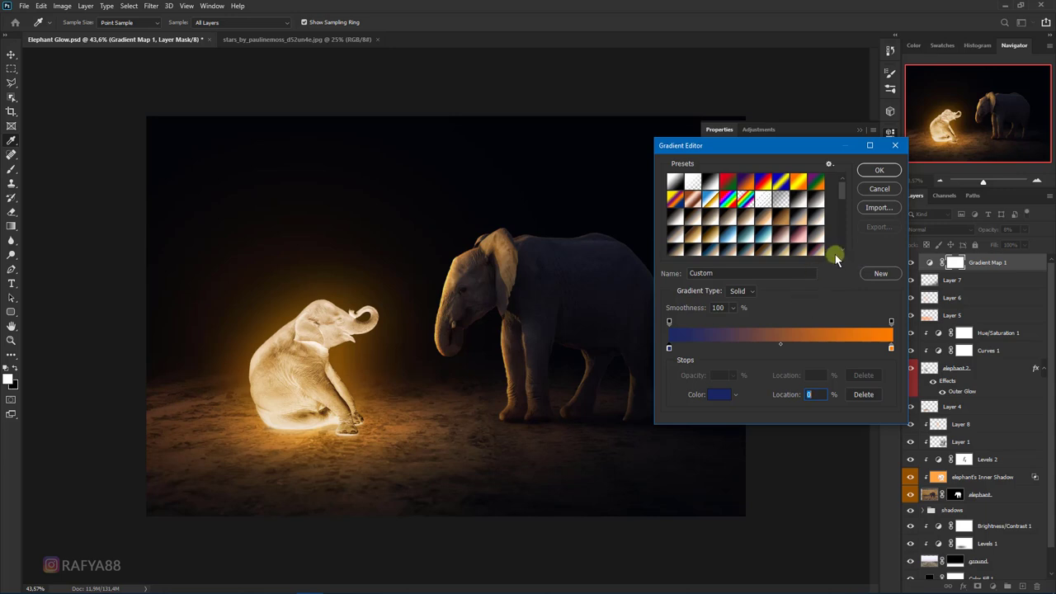
pyautogui.click(891, 348)
pyautogui.click(716, 395)
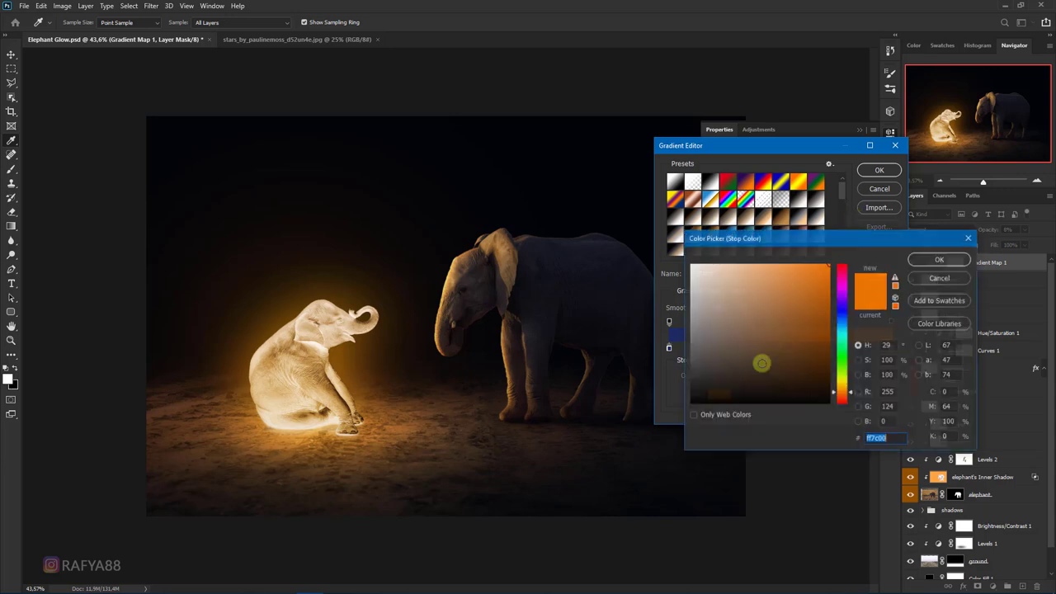
pyautogui.moveTo(794, 298); pyautogui.dragTo(807, 262)
pyautogui.click(916, 260)
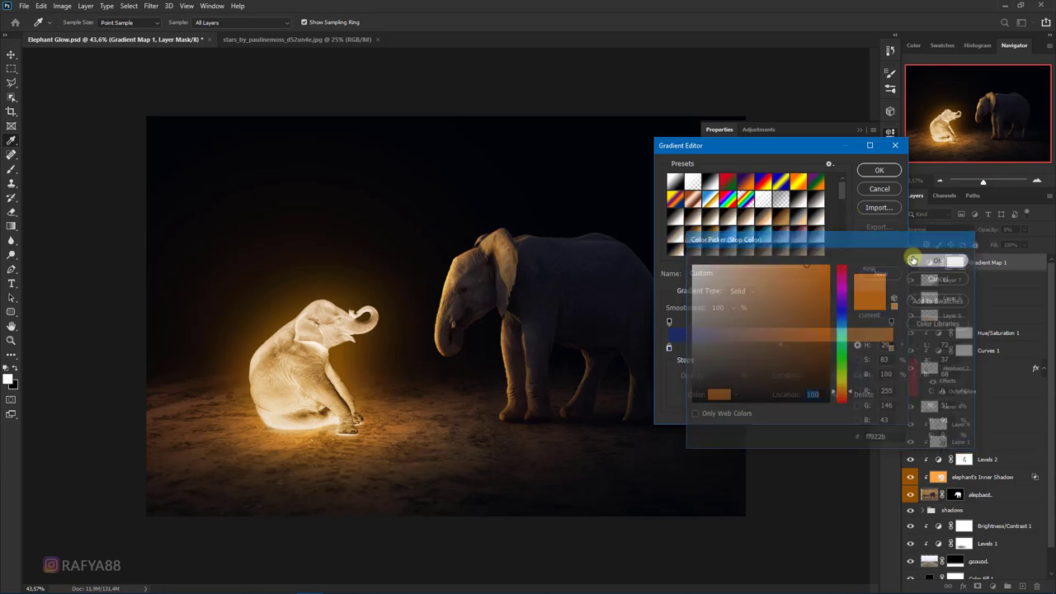
pyautogui.click(878, 171)
# Set the Gradient Map layer opacity to 20%
pyautogui.click(860, 130)
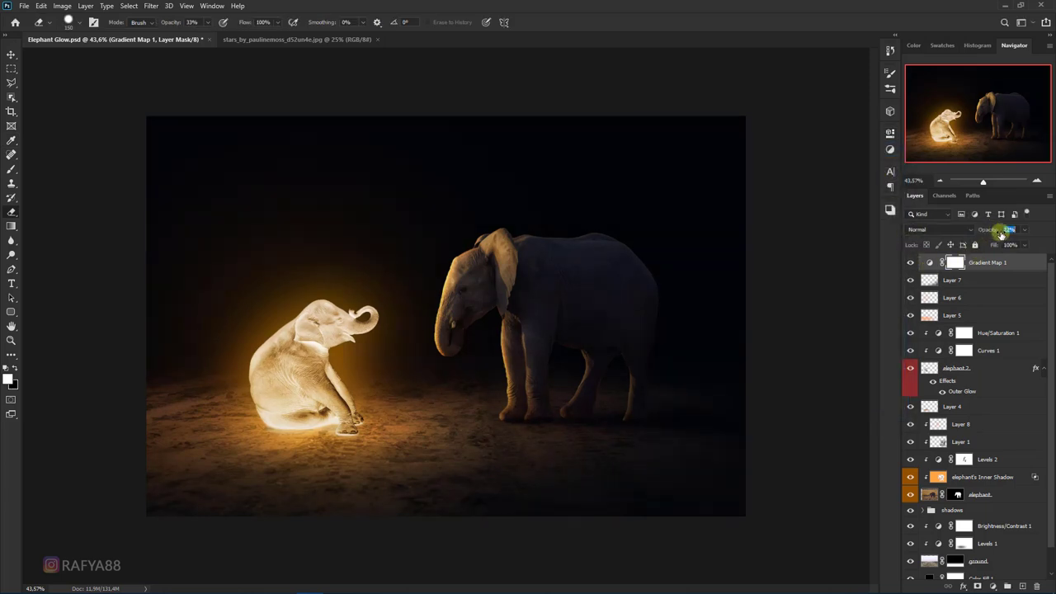
pyautogui.write('45')
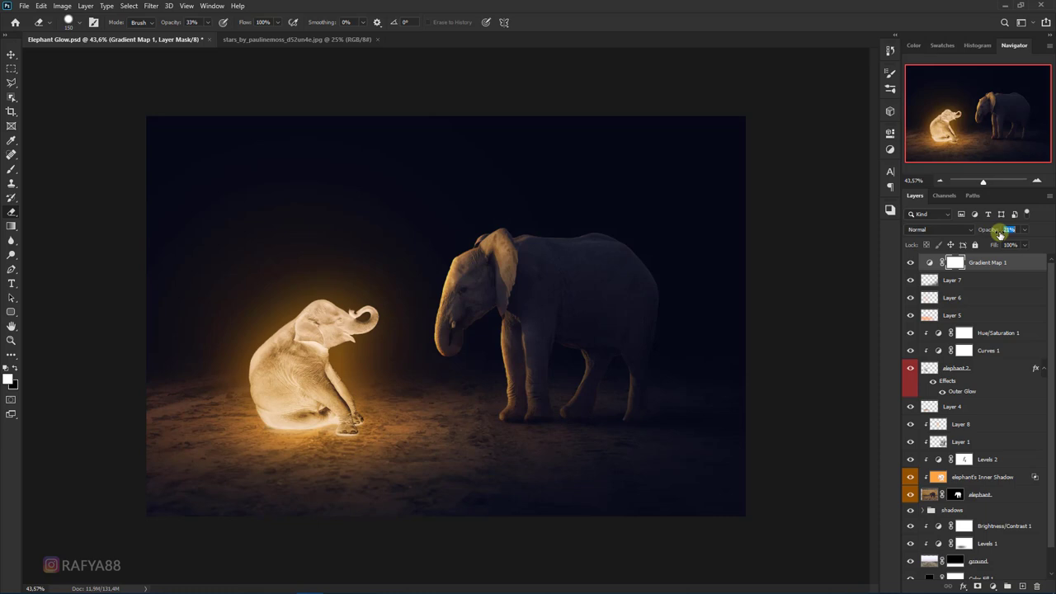
pyautogui.press('Return')
# Add a Levels adjustment, lift the red output black, and set blue midtones to 0.82
pyautogui.click(996, 586)
pyautogui.click(1018, 441)
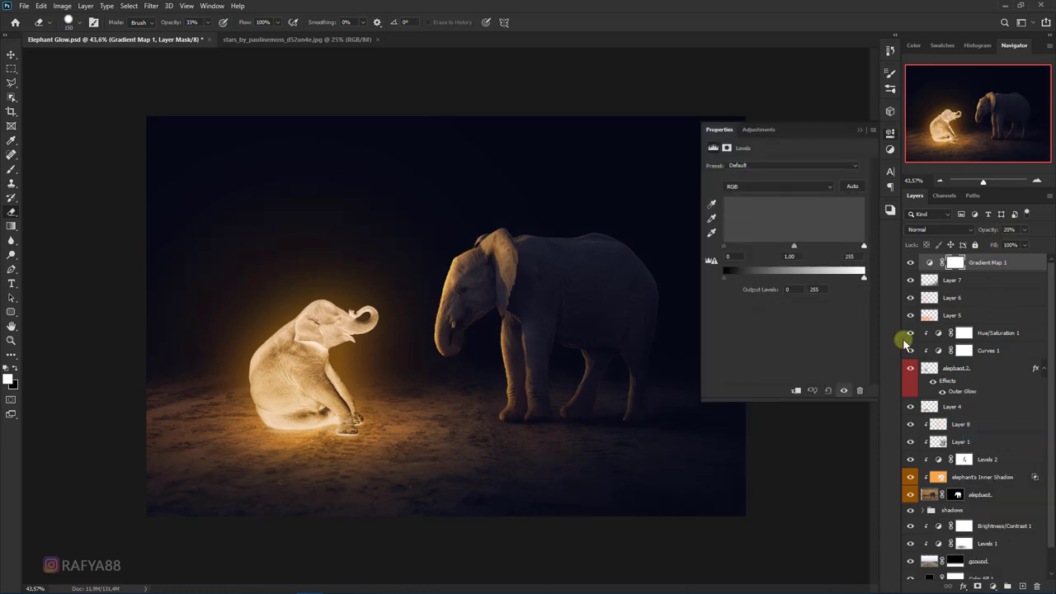
pyautogui.click(755, 188)
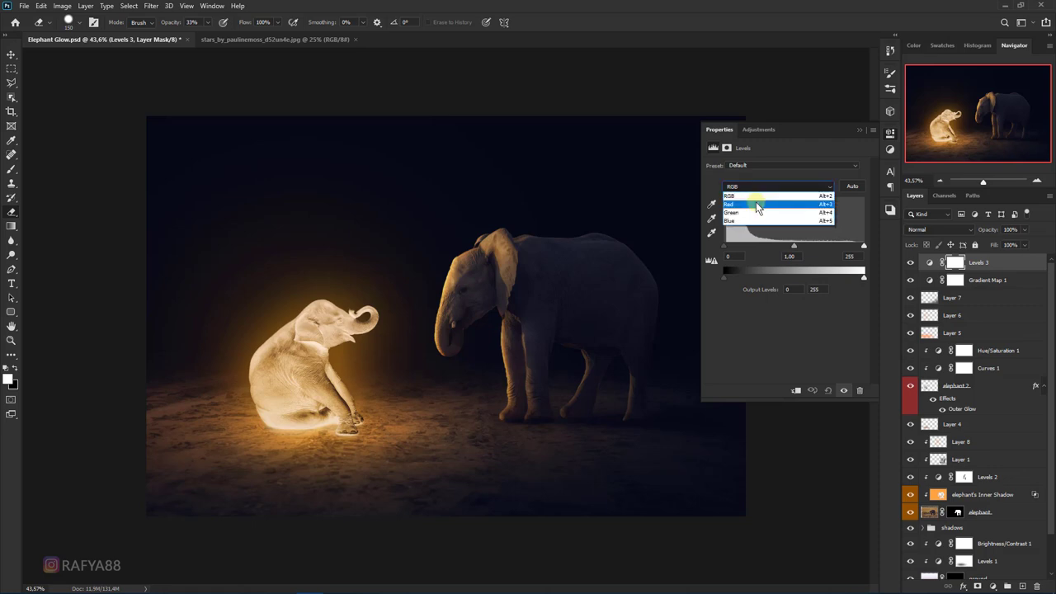
pyautogui.click(756, 202)
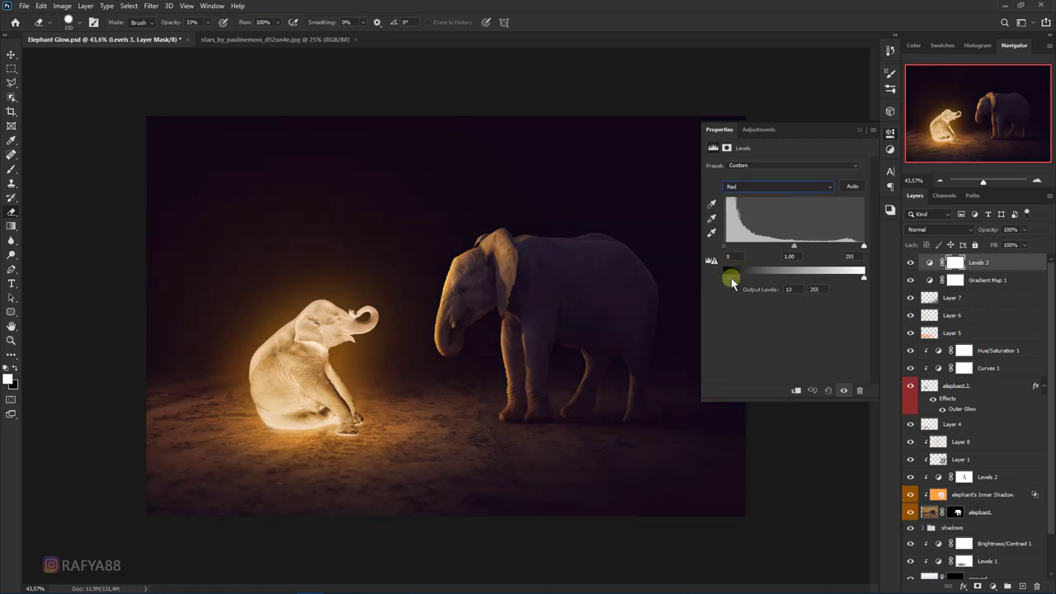
pyautogui.moveTo(730, 281); pyautogui.dragTo(728, 279)
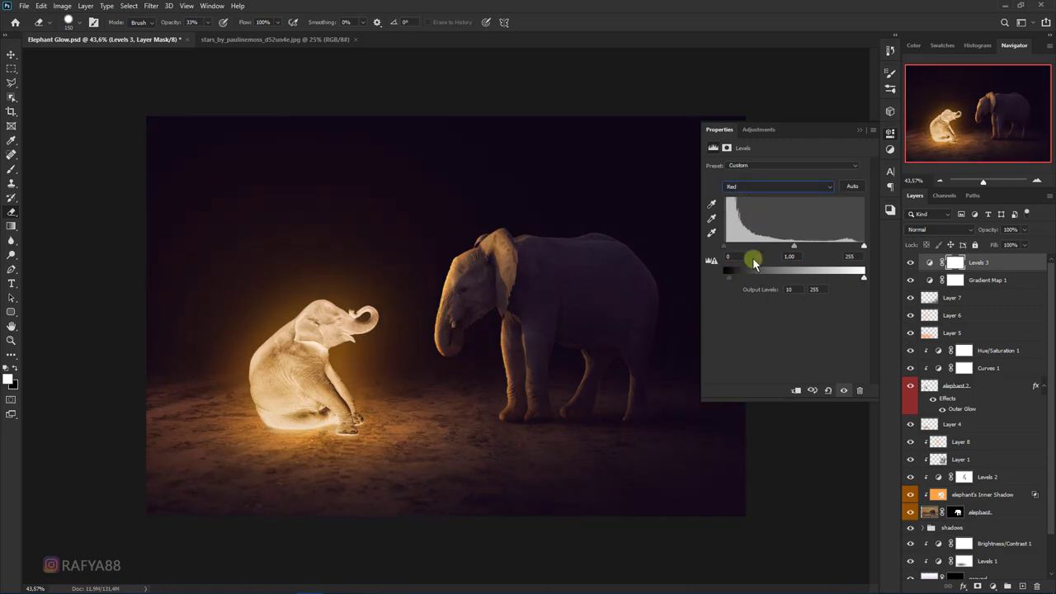
pyautogui.click(774, 192)
pyautogui.click(771, 216)
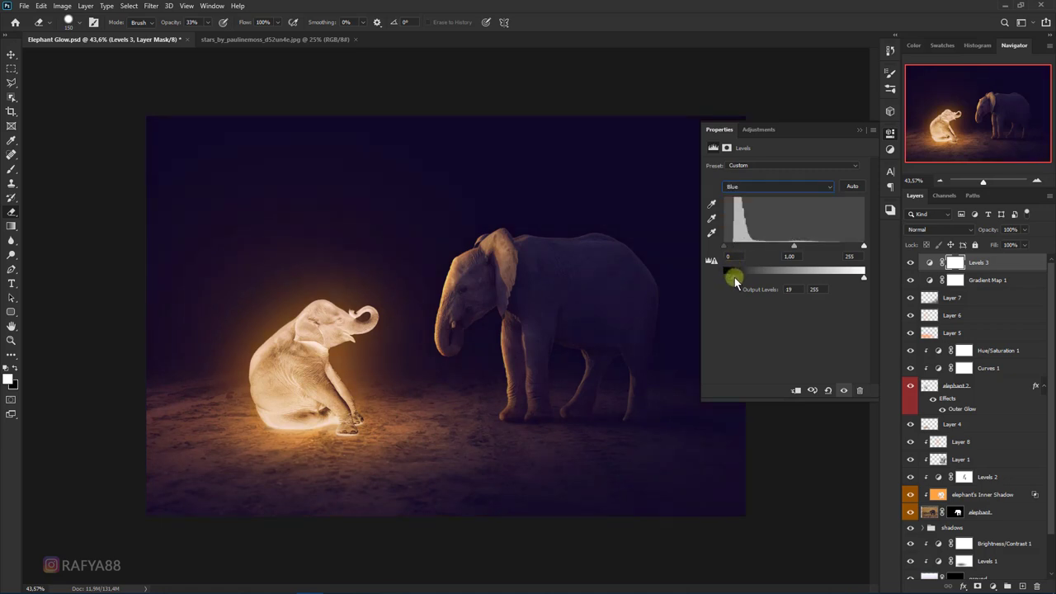
pyautogui.click(795, 247)
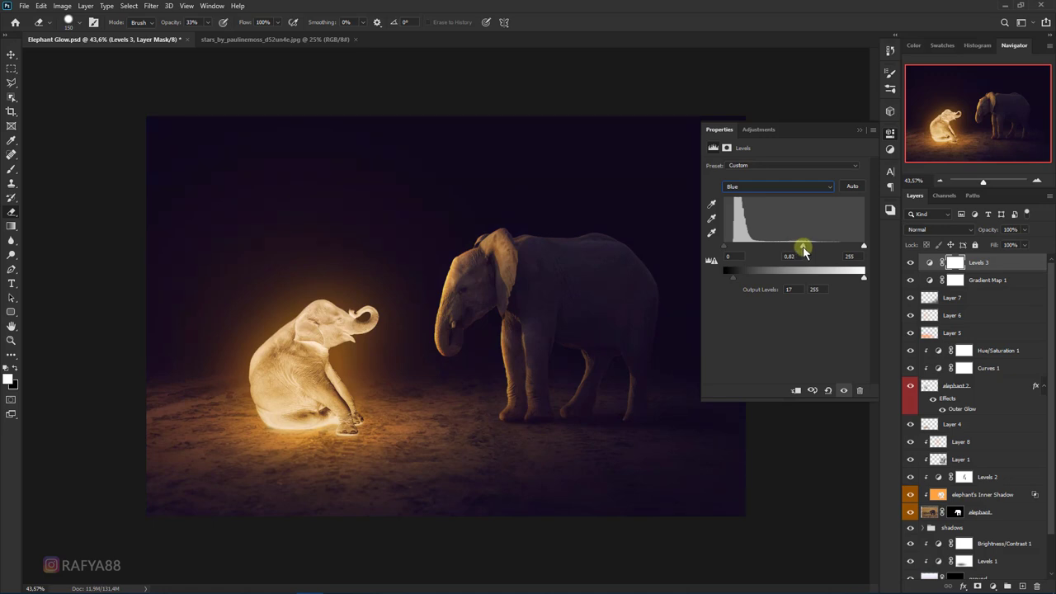
pyautogui.click(729, 255)
# Set the Red channel output black to 6 and close the Levels properties
pyautogui.click(780, 186)
pyautogui.click(742, 199)
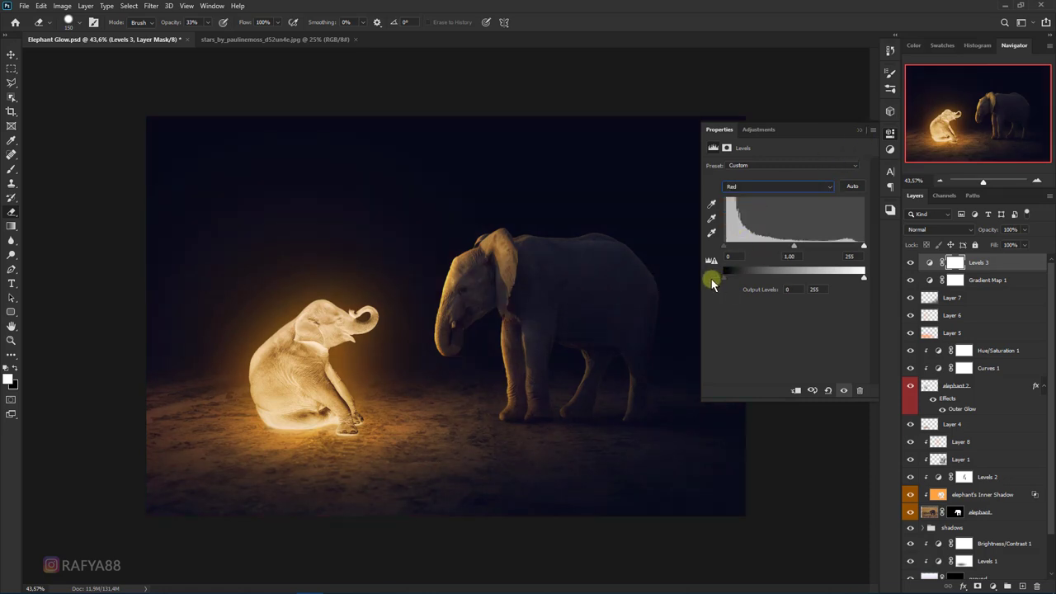
pyautogui.moveTo(724, 282); pyautogui.dragTo(728, 283)
pyautogui.click(862, 133)
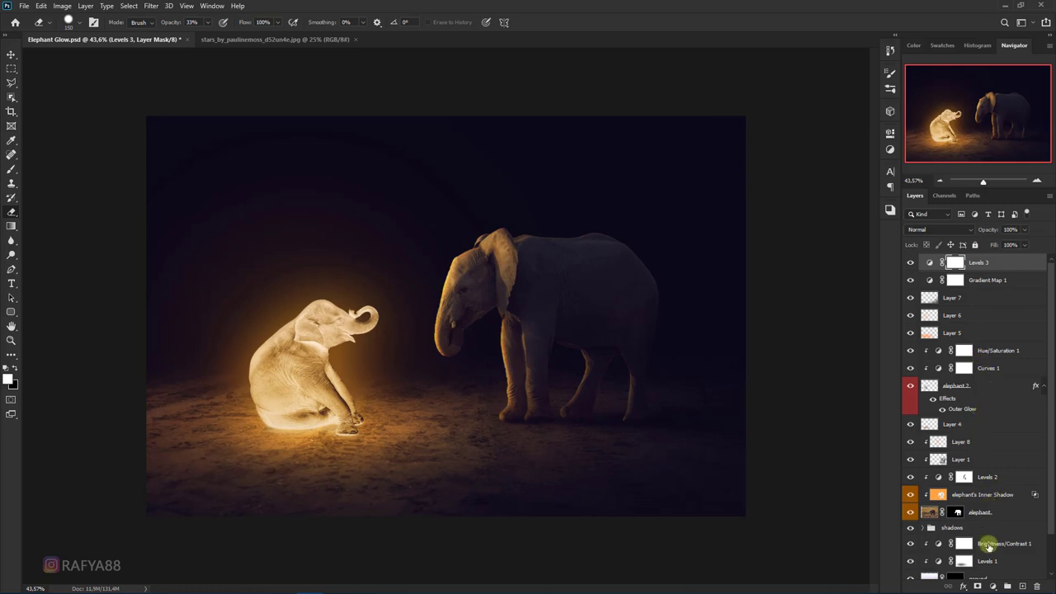
pyautogui.click(992, 587)
# Add Color Balance with midtones Cyan-Red -19 and highlights Red +19, Yellow-Blue -15
pyautogui.click(982, 488)
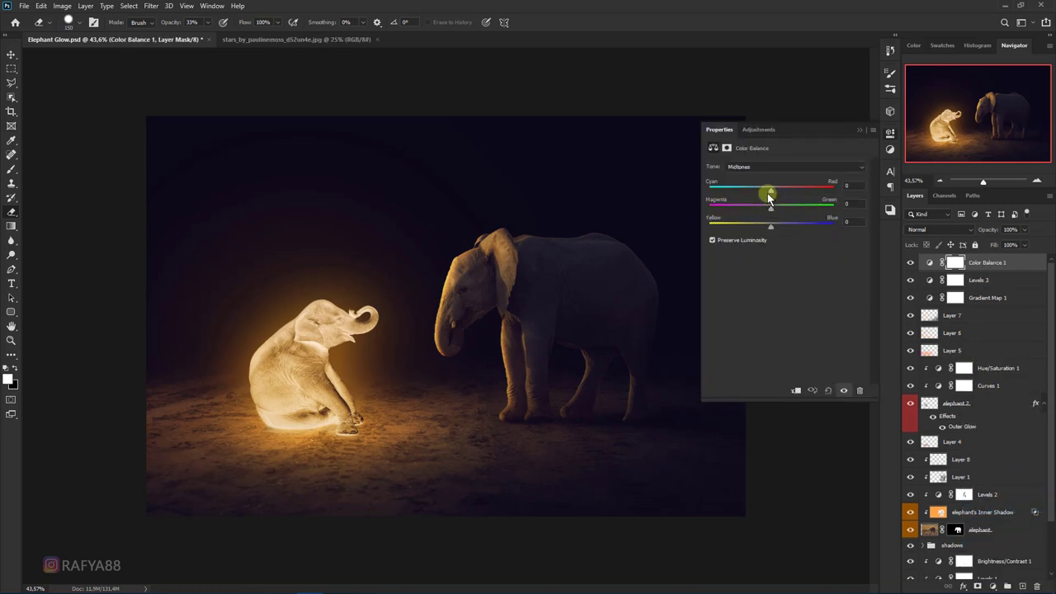
pyautogui.moveTo(759, 191); pyautogui.dragTo(760, 190)
pyautogui.click(774, 167)
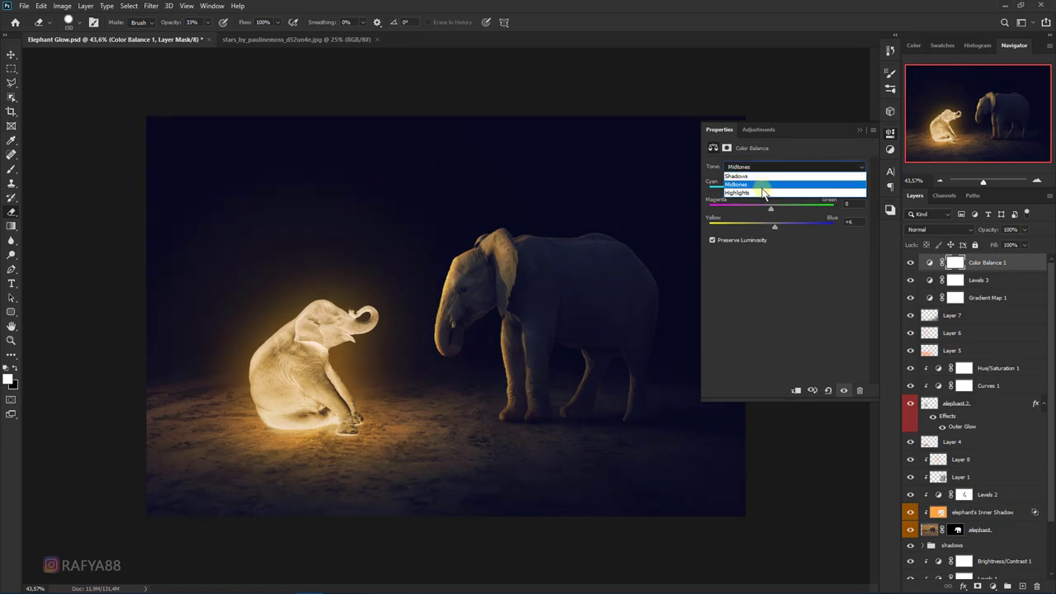
pyautogui.click(772, 198)
pyautogui.moveTo(767, 228); pyautogui.dragTo(762, 230)
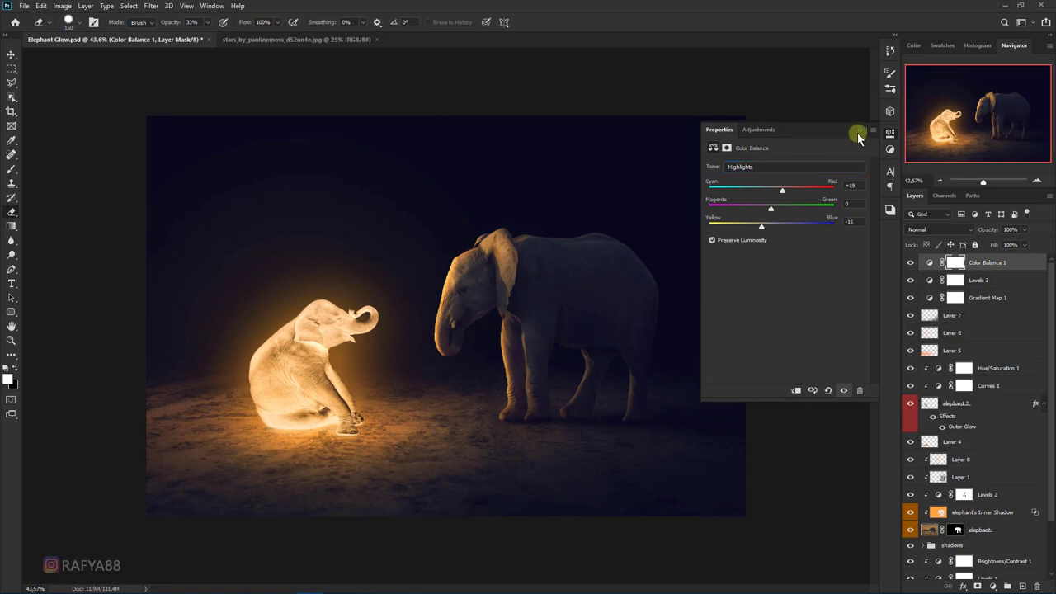
pyautogui.click(860, 130)
pyautogui.scroll(-1, 676, 235)
pyautogui.scroll(1, 677, 235)
# Bring the stars image into Elephant Glow as a Screen layer, Levels midtone 0.46, 41% opacity
pyautogui.press('v')
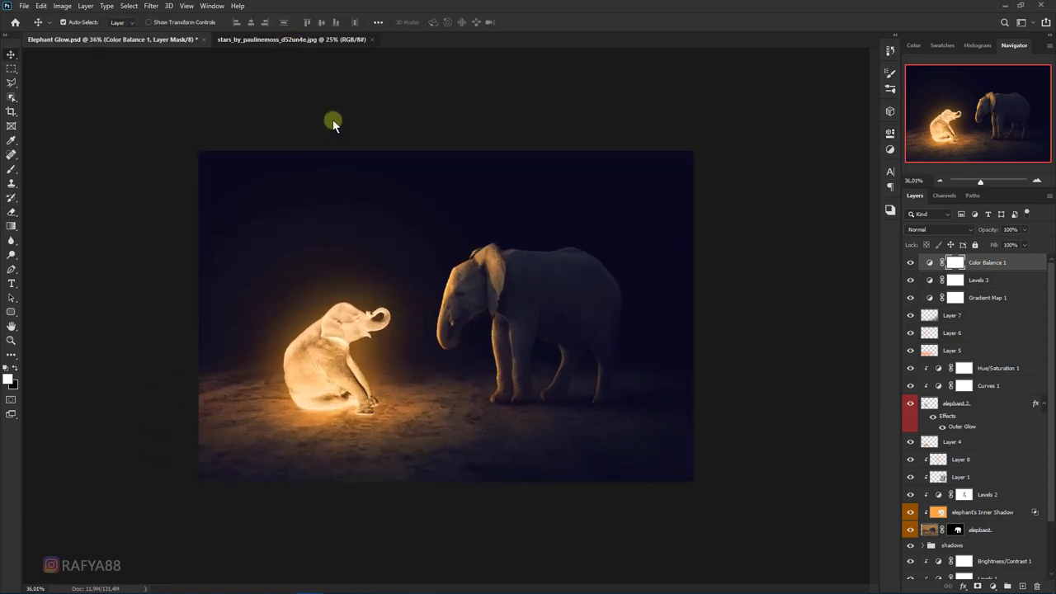
pyautogui.click(291, 38)
pyautogui.moveTo(347, 157)
pyautogui.mouseDown()
pyautogui.moveTo(163, 48)
pyautogui.moveTo(327, 322)
pyautogui.mouseUp()
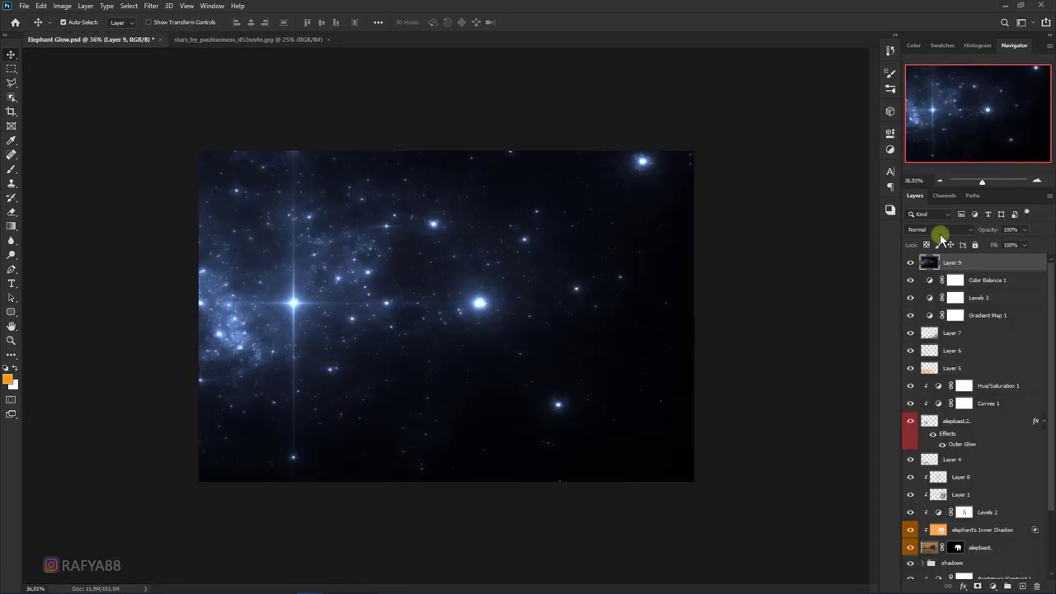
pyautogui.click(940, 231)
pyautogui.click(930, 324)
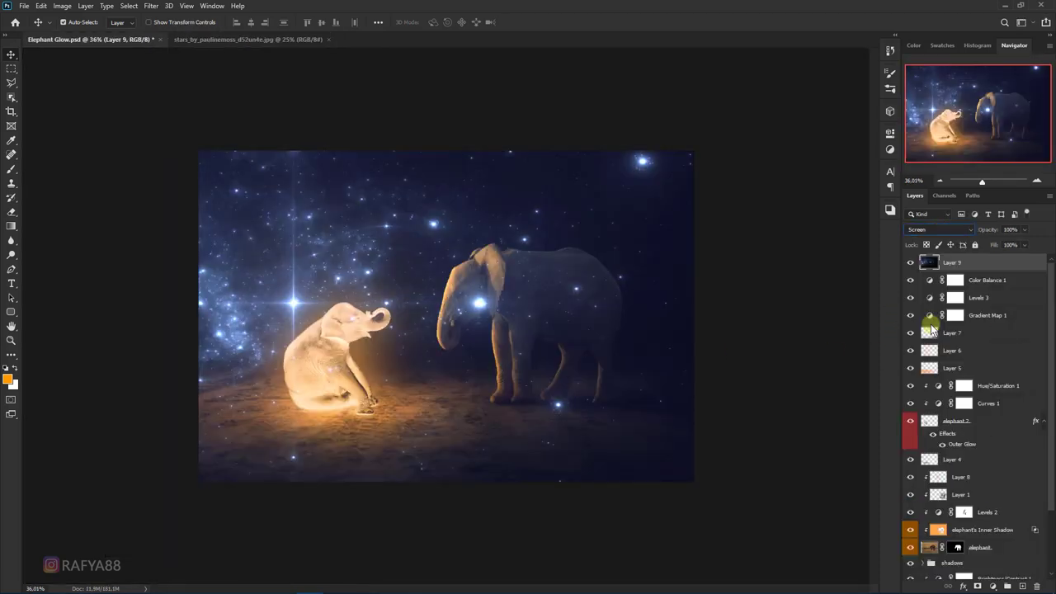
pyautogui.hotkey('ctrl', 'l')
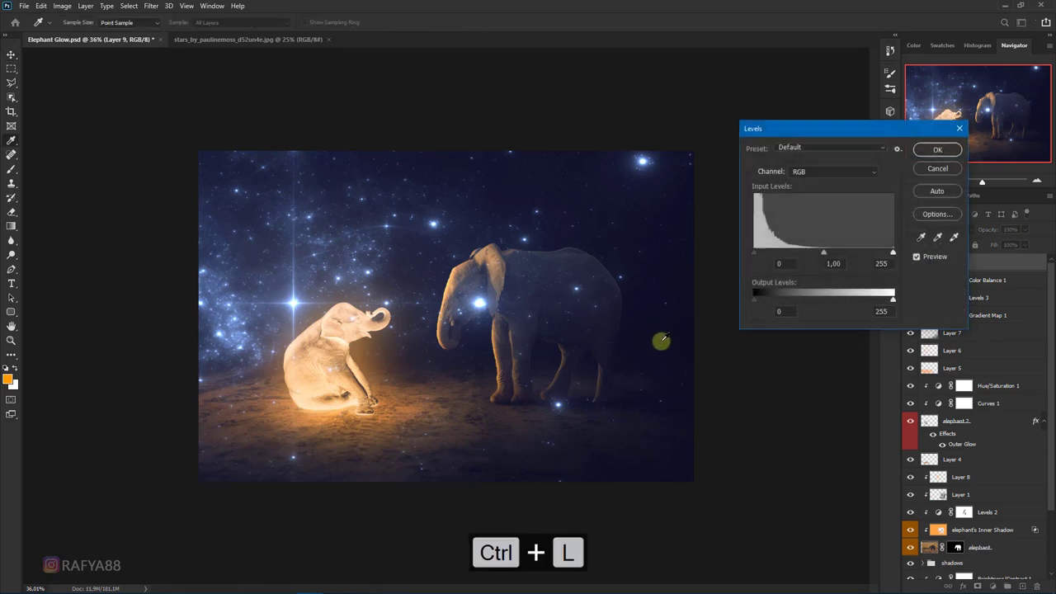
pyautogui.moveTo(846, 255); pyautogui.dragTo(854, 252)
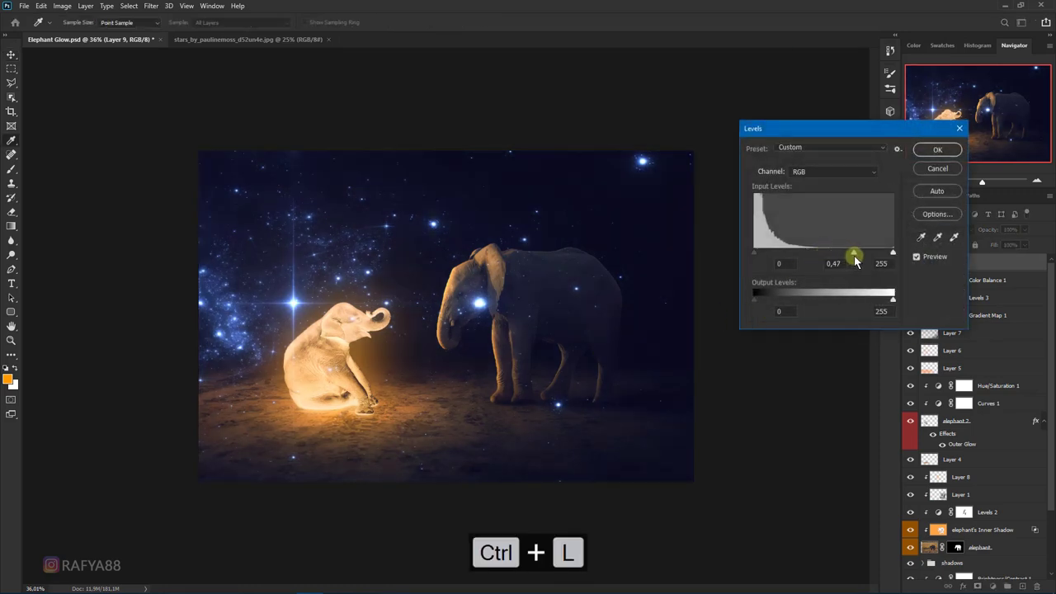
pyautogui.click(937, 151)
pyautogui.moveTo(982, 233); pyautogui.dragTo(967, 230)
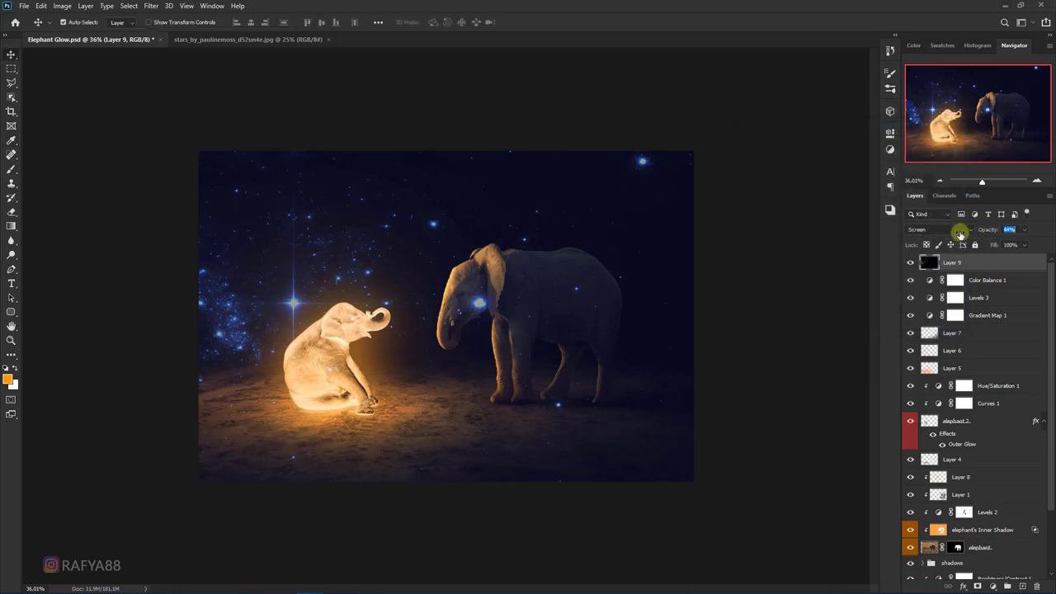
# Shrink, tilt and position the stars layer over the glowing baby elephant
pyautogui.hotkey('ctrl', 't')
pyautogui.hotkey('ctrl', '0')
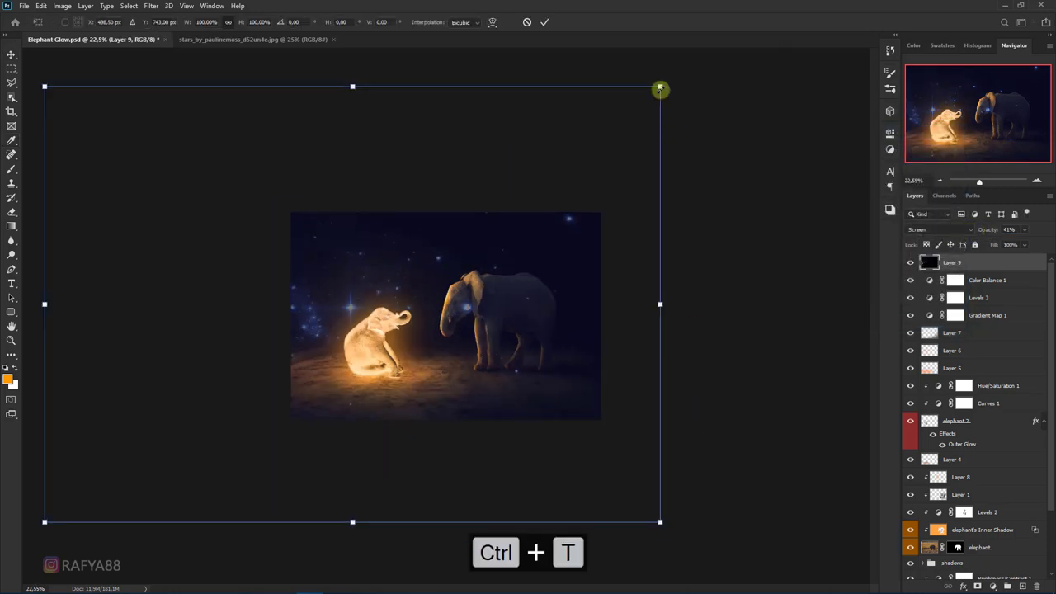
pyautogui.moveTo(660, 87)
pyautogui.mouseDown()
pyautogui.moveTo(399, 289)
pyautogui.moveTo(396, 335)
pyautogui.mouseUp()
pyautogui.hotkey('ctrl', '+')
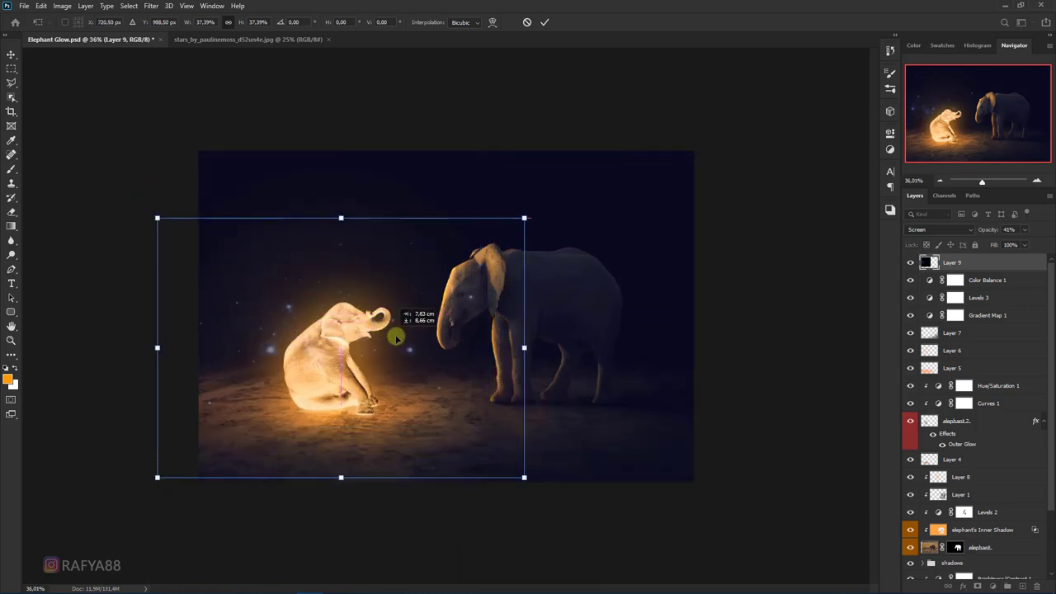
pyautogui.hotkey('ctrl', '+')
pyautogui.moveTo(610, 354); pyautogui.dragTo(570, 441)
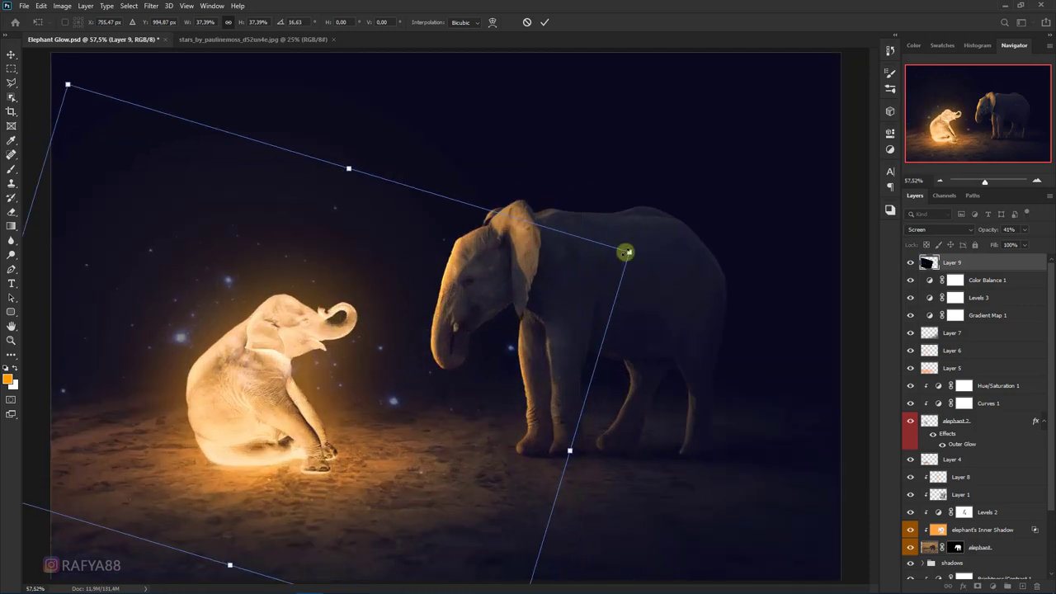
pyautogui.moveTo(627, 250); pyautogui.dragTo(488, 302)
pyautogui.moveTo(531, 353); pyautogui.dragTo(519, 275)
pyautogui.moveTo(386, 290); pyautogui.dragTo(392, 256)
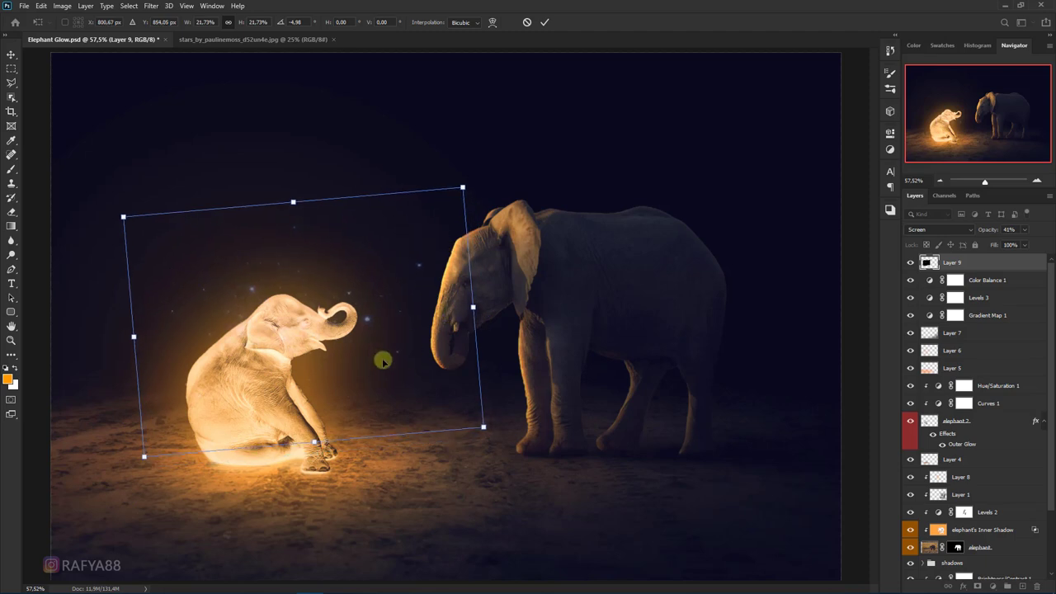
pyautogui.moveTo(484, 427); pyautogui.dragTo(495, 432)
pyautogui.write('800')
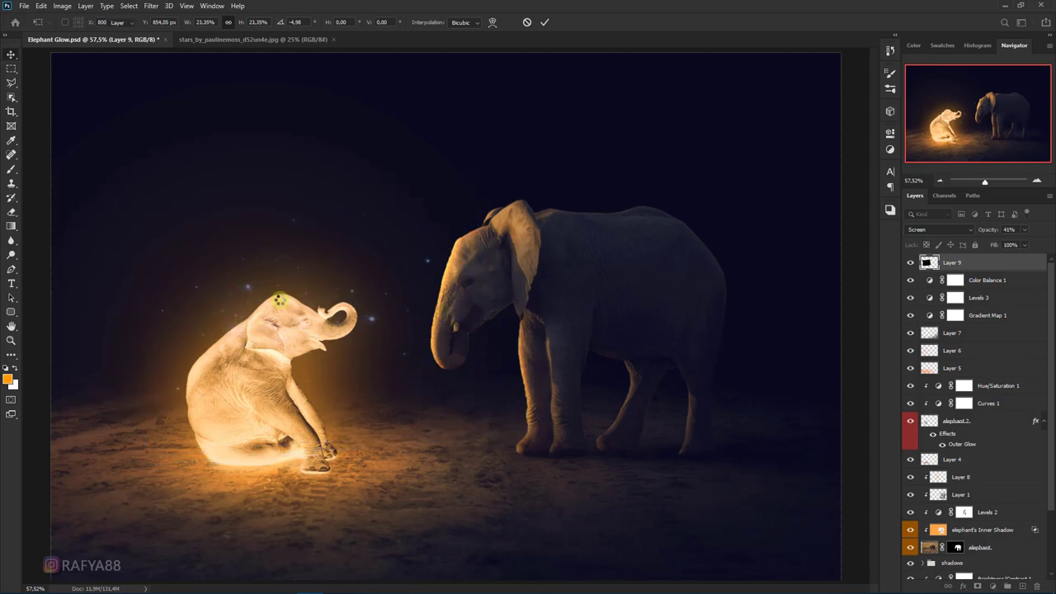
pyautogui.press('Return')
pyautogui.scroll(2, 285, 298)
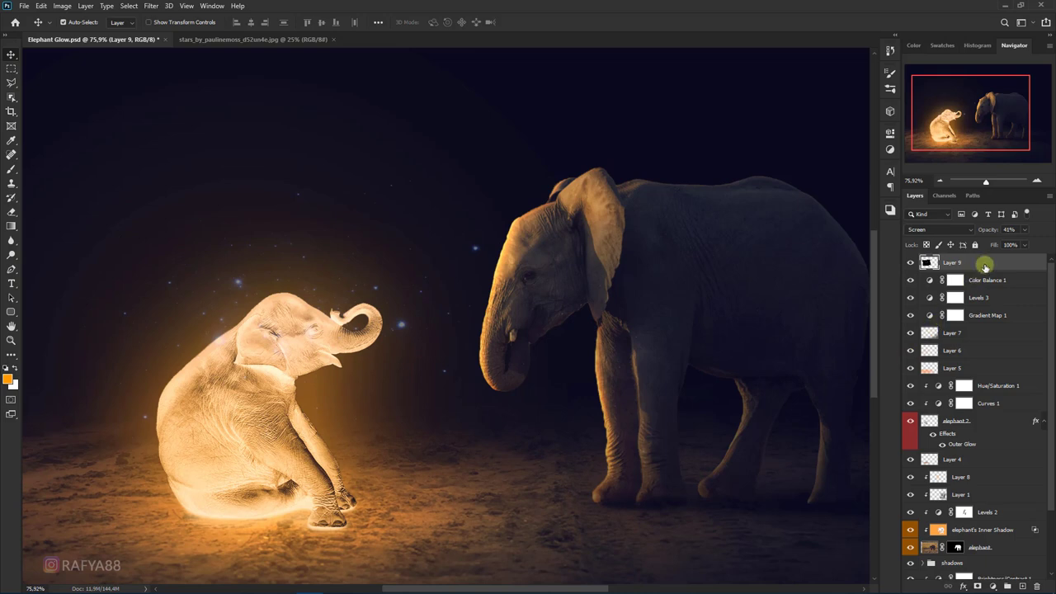
# Colorize the stars in Hue/Saturation with Hue 35, Saturation +57, Lightness 0
pyautogui.hotkey('ctrl', 'u')
pyautogui.click(761, 353)
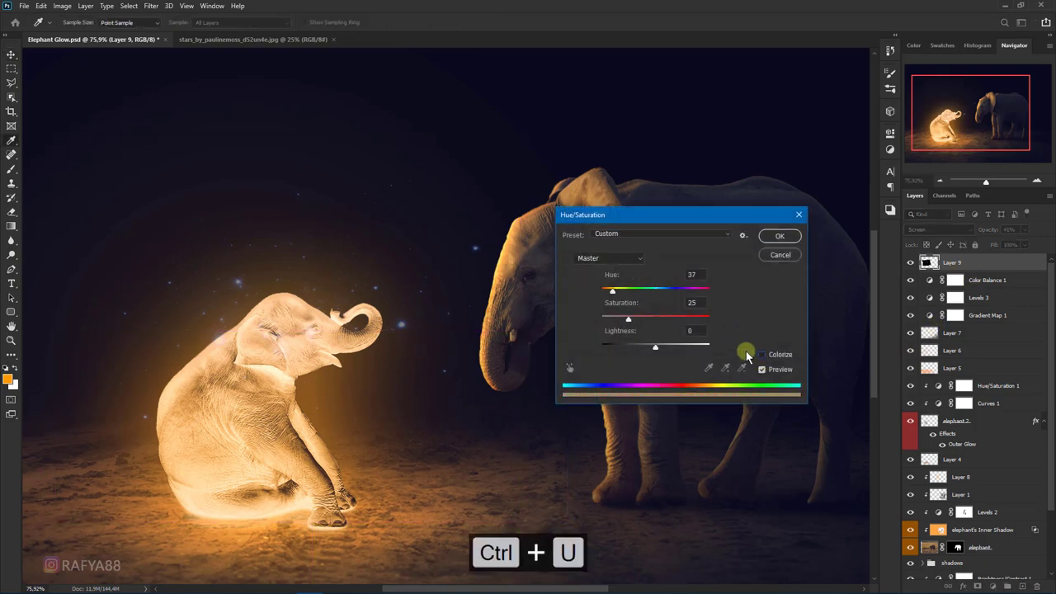
pyautogui.moveTo(635, 321)
pyautogui.mouseDown()
pyautogui.moveTo(668, 324)
pyautogui.moveTo(675, 351)
pyautogui.mouseUp()
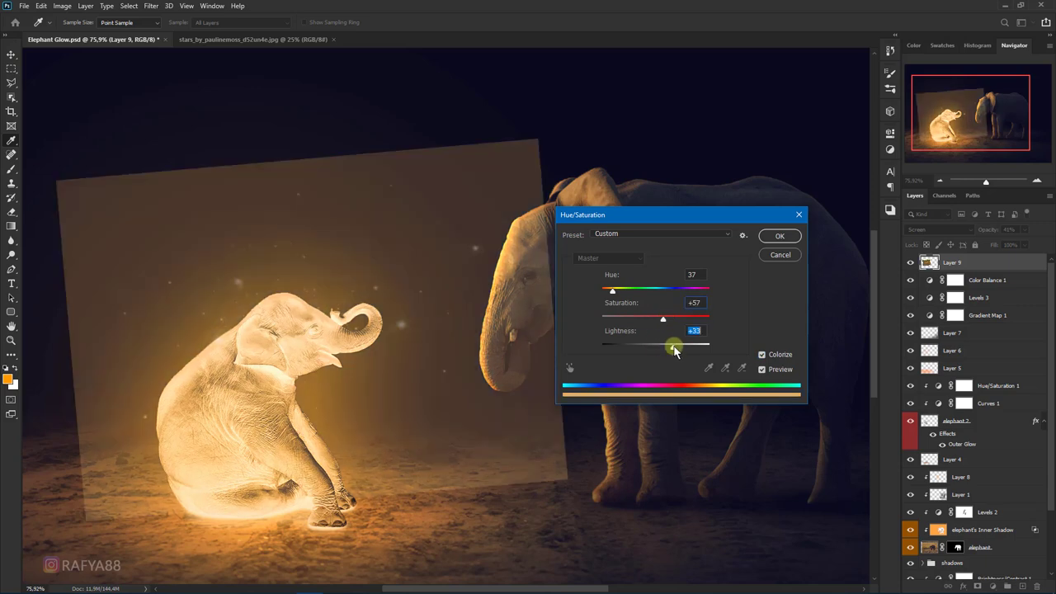
pyautogui.hotkey('ctrl', 'z')
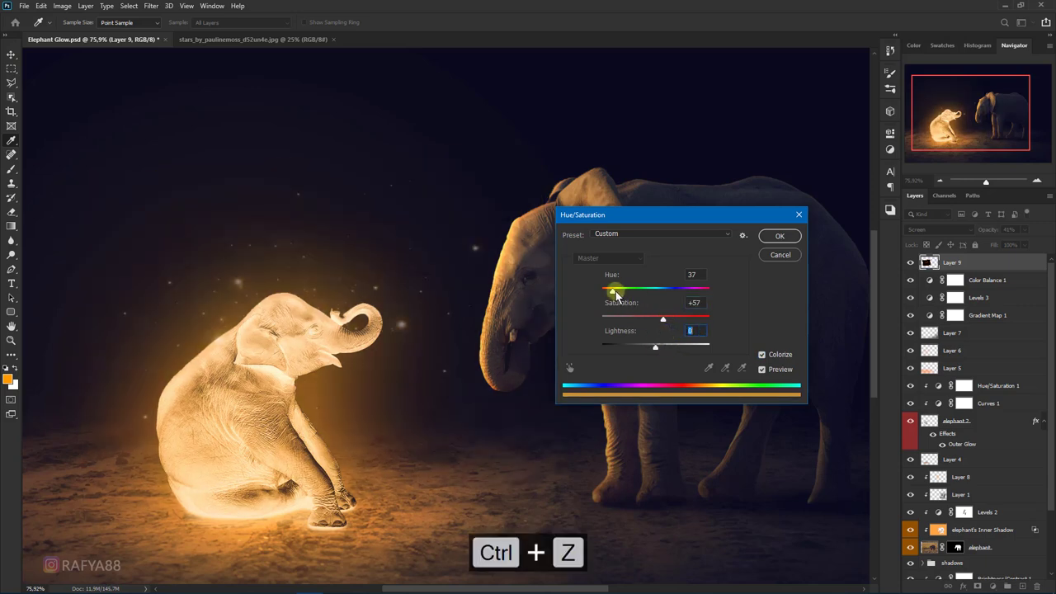
pyautogui.moveTo(615, 295); pyautogui.dragTo(613, 295)
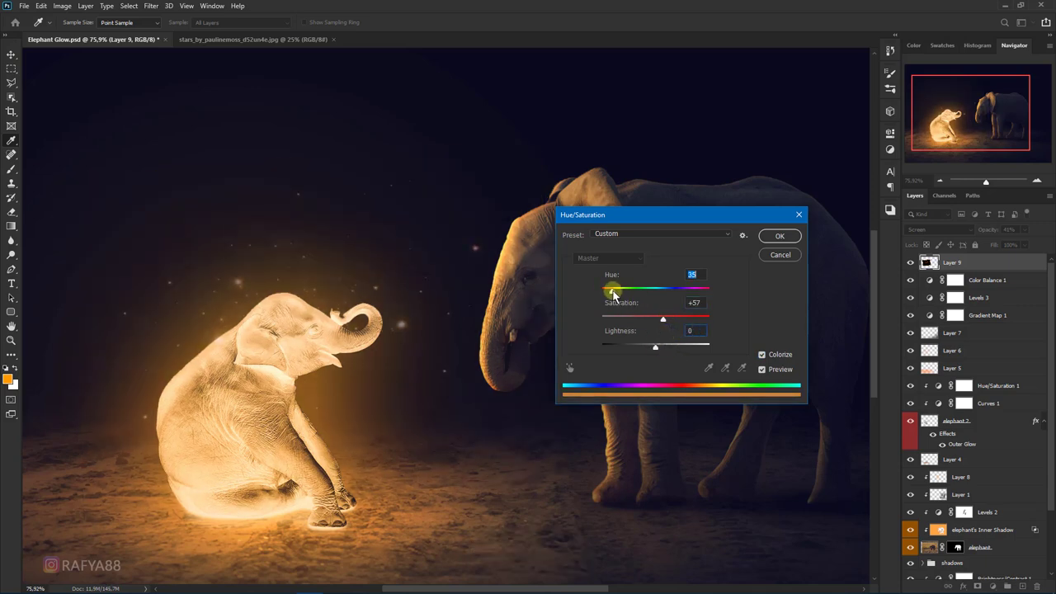
pyautogui.click(779, 236)
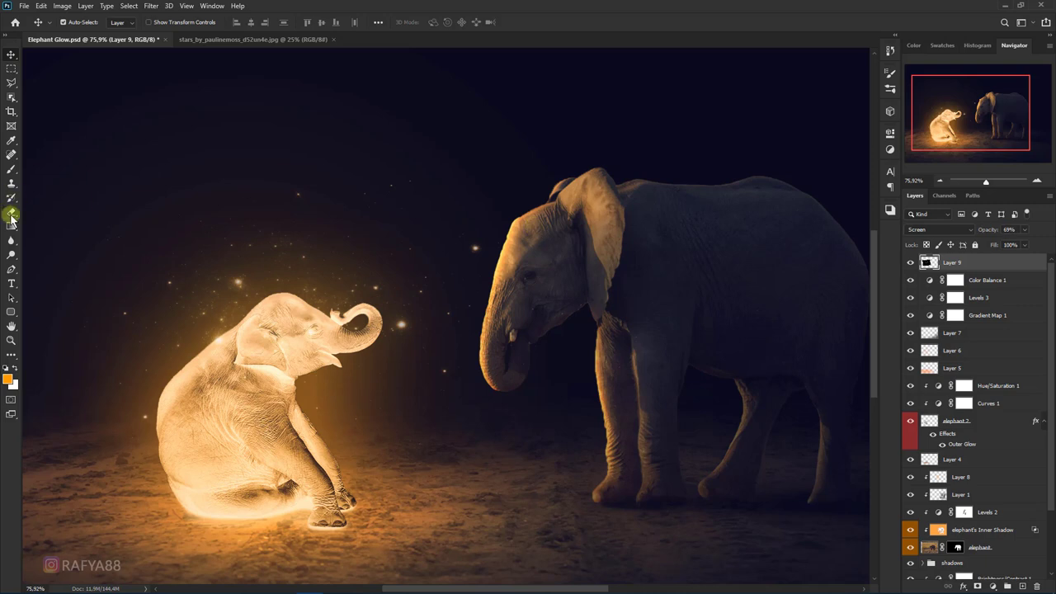
# Erase stray stars on Layer 9, undo one stroke, and fit the whole image in view
pyautogui.moveTo(11, 216); pyautogui.dragTo(62, 212)
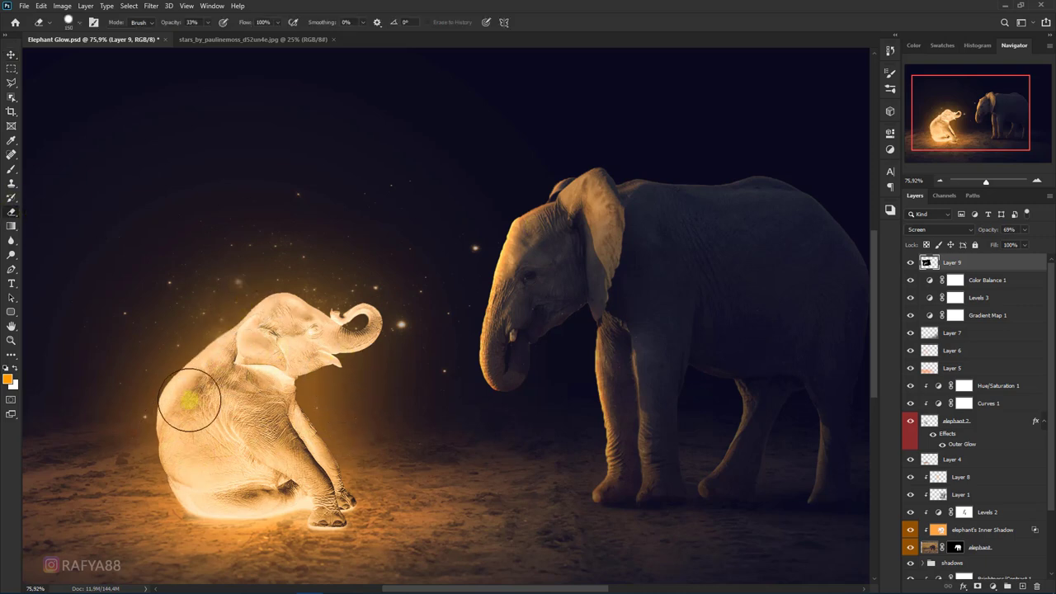
pyautogui.hotkey('ctrl', 'z')
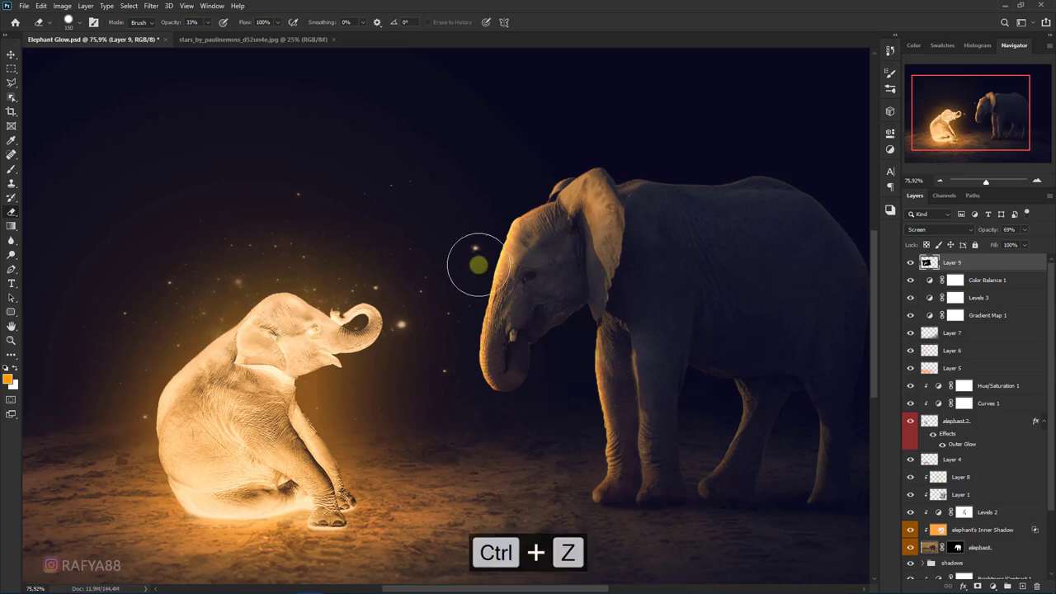
pyautogui.hotkey('ctrl', '0')
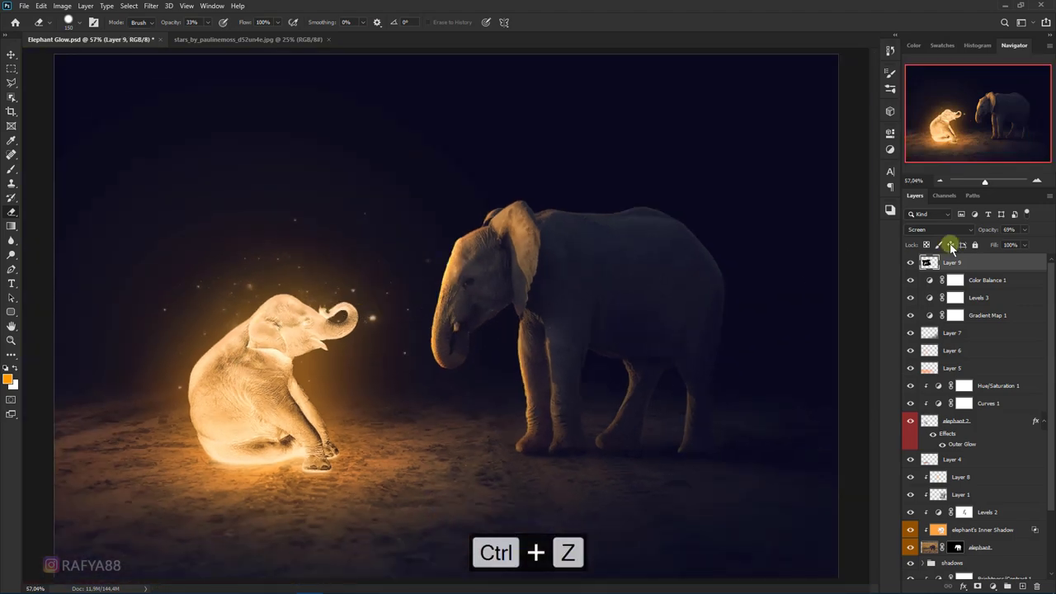
pyautogui.scroll(-2, 448, 276)
pyautogui.scroll(-2, 450, 273)
pyautogui.scroll(1, 439, 269)
pyautogui.scroll(1, 445, 273)
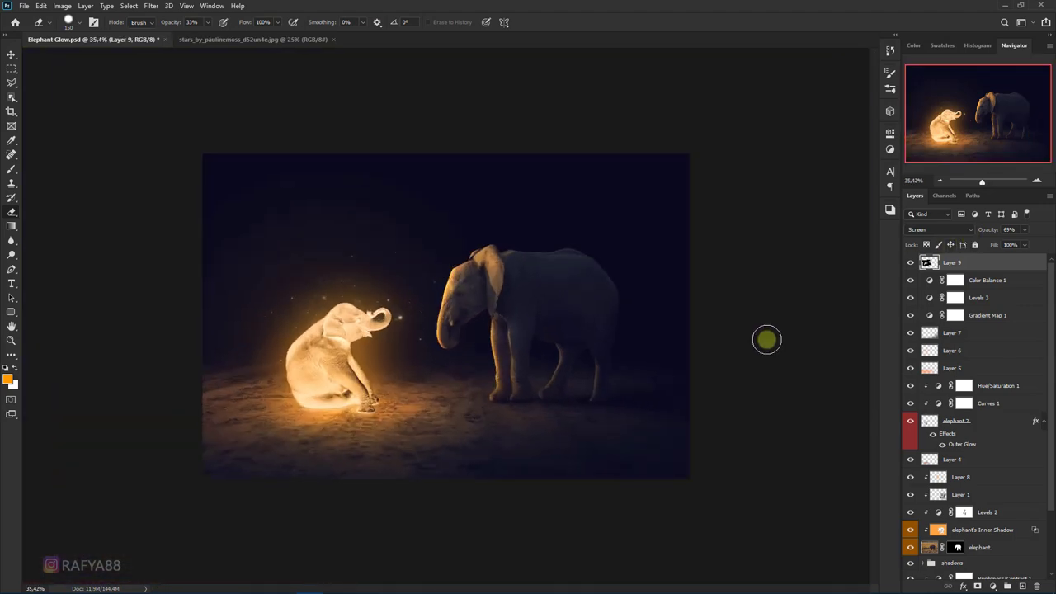